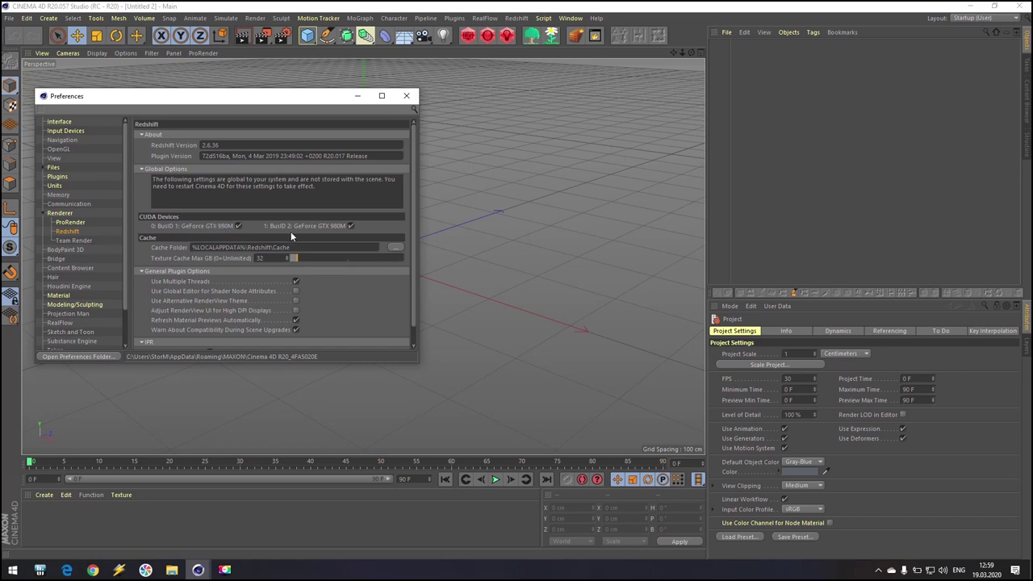
Close the Preferences window and view the Video Copilot home page with the Metropolitan pack in Chrome.
{"action": "left_click", "coordinate": [406, 95]}
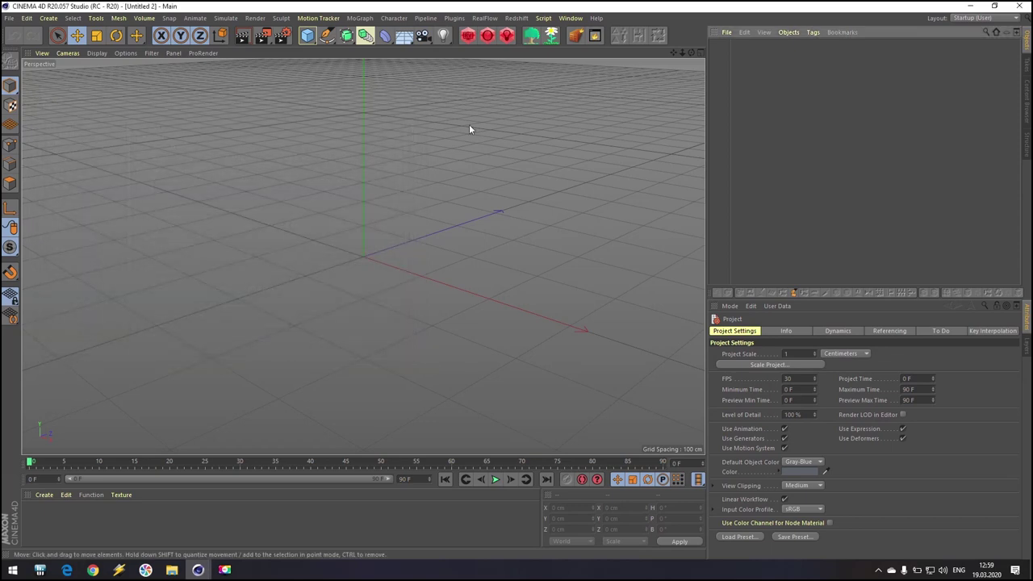
{"action": "left_click", "coordinate": [93, 569]}
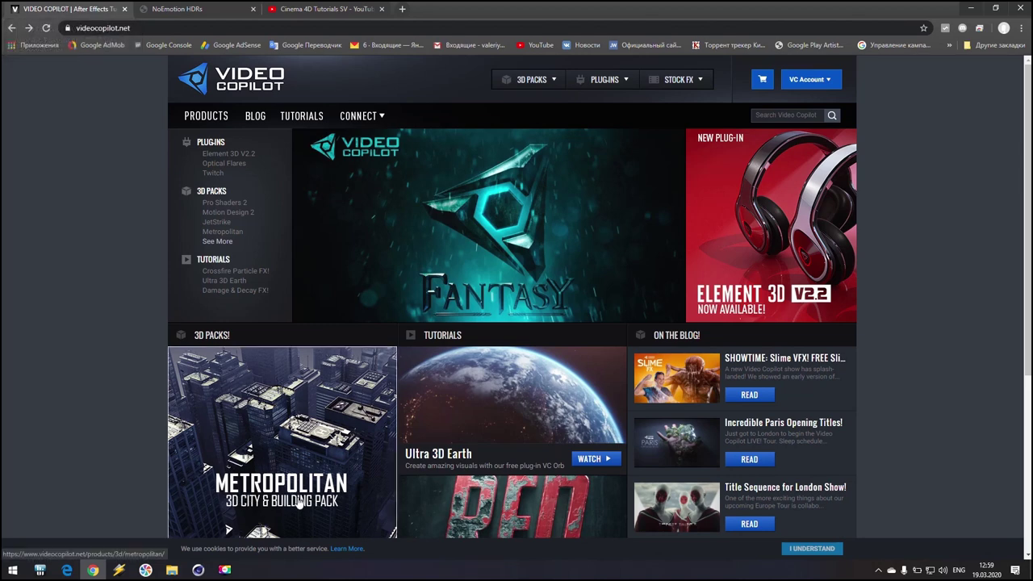
{"action": "scroll", "coordinate": [271, 511], "scroll_direction": "down", "scroll_amount": 1}
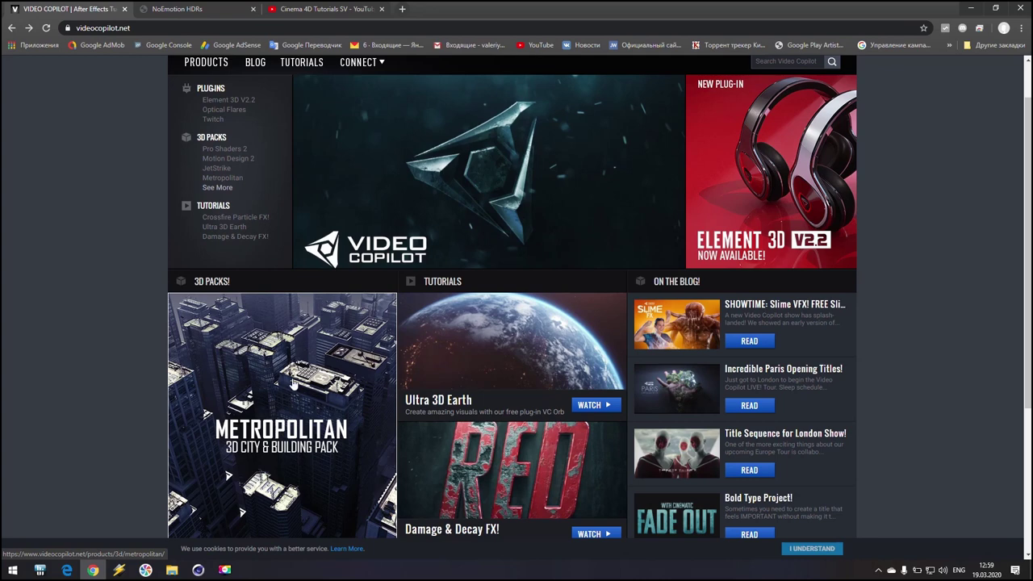
{"action": "scroll", "coordinate": [242, 401], "scroll_direction": "up", "scroll_amount": 1}
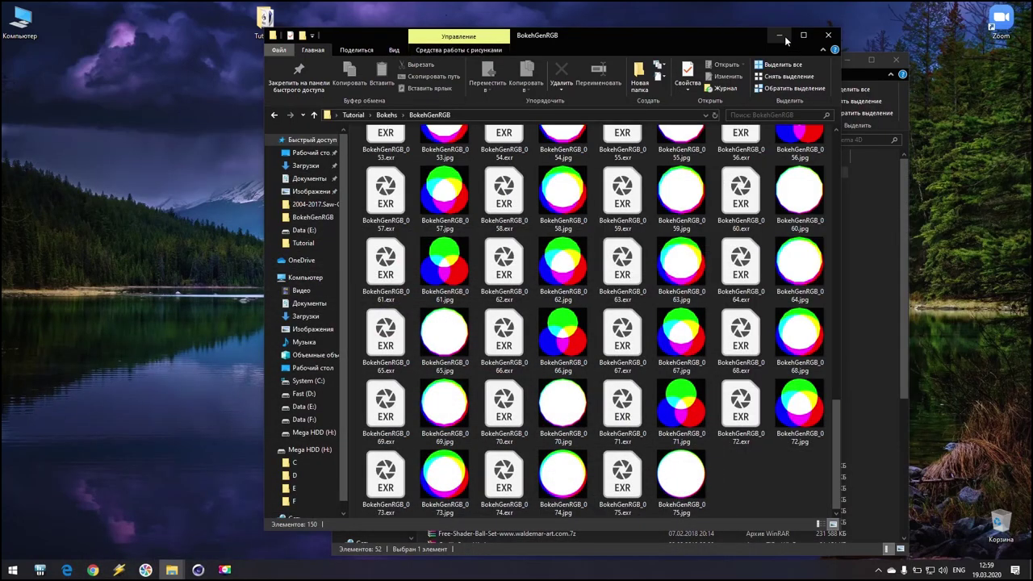
Close the open File Explorer windows and open the Metropolitan pack's buildings_alternate_files folder inside the desktop Tutorial folder.
{"action": "left_click", "coordinate": [828, 35]}
{"action": "left_click", "coordinate": [891, 60]}
{"action": "double_click", "coordinate": [270, 23]}
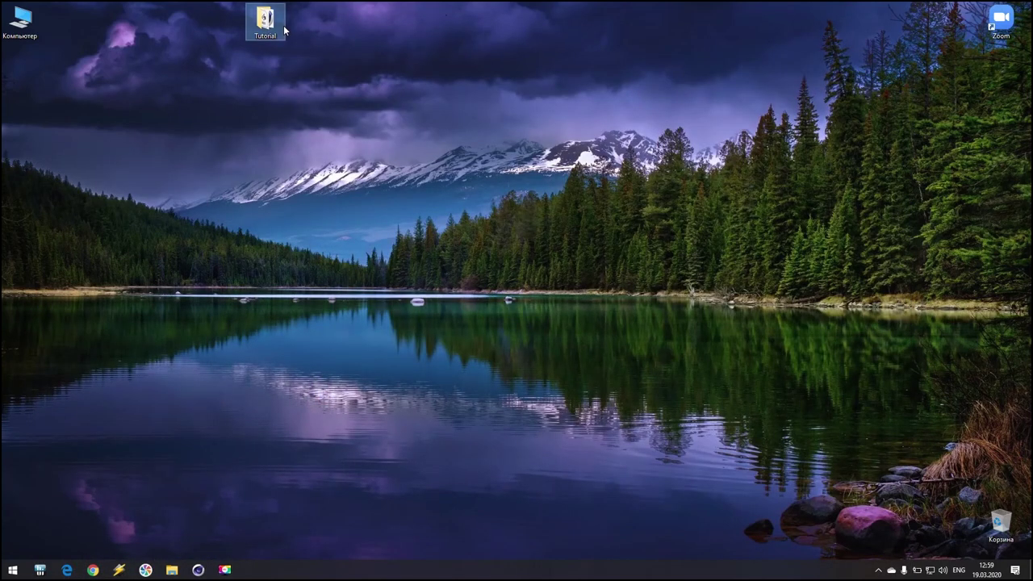
{"action": "left_click", "coordinate": [400, 173]}
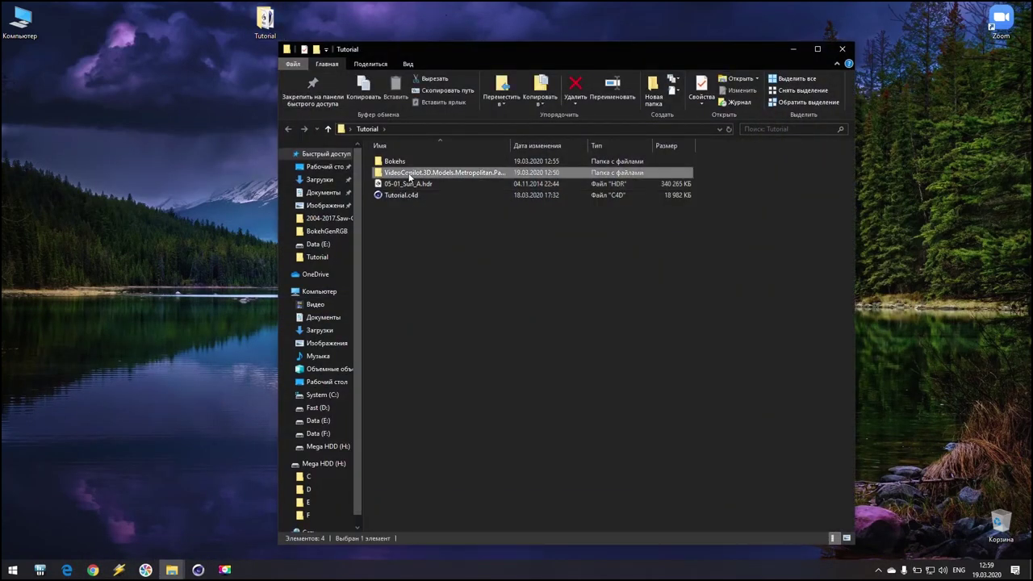
{"action": "double_click", "coordinate": [463, 173]}
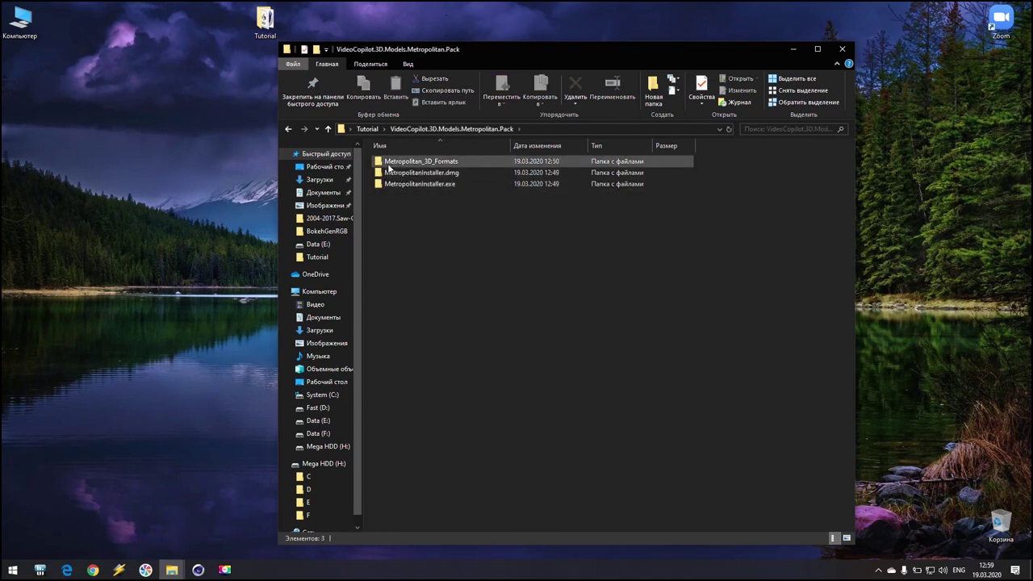
{"action": "double_click", "coordinate": [443, 167]}
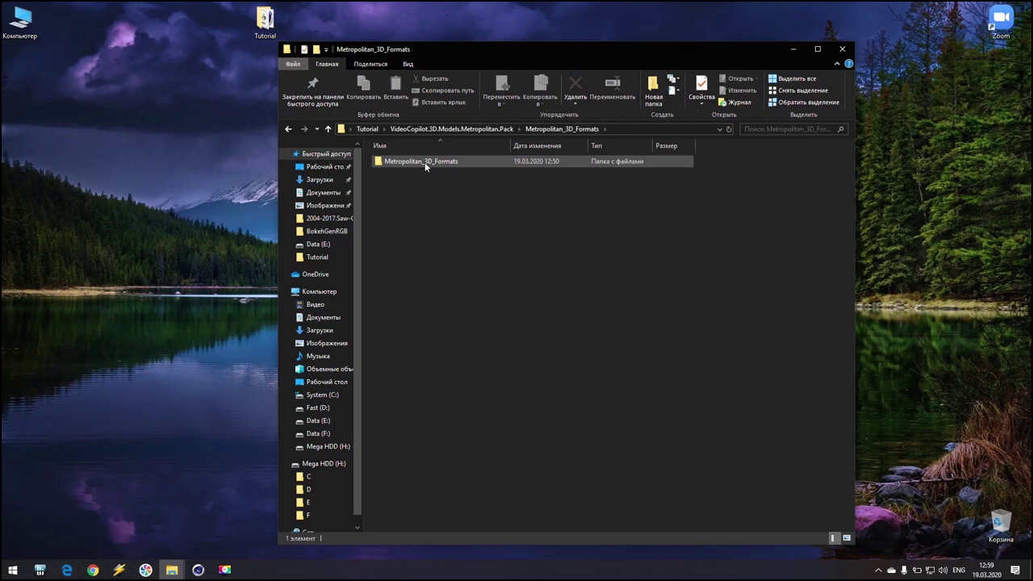
{"action": "double_click", "coordinate": [425, 163]}
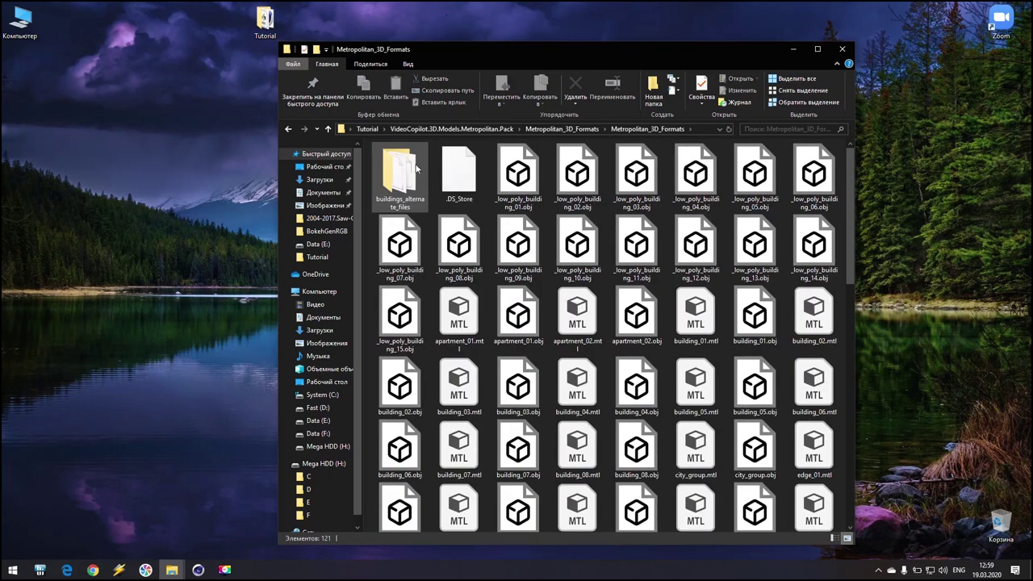
{"action": "double_click", "coordinate": [402, 171]}
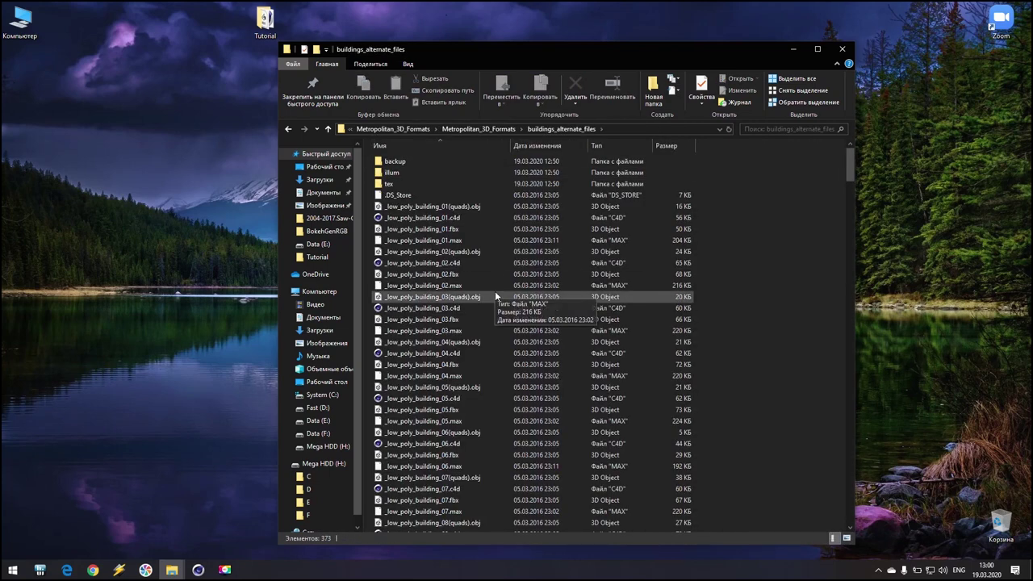
Find street_layout_02.c4d among the building files and open it in Cinema 4D.
{"action": "left_click", "coordinate": [406, 265]}
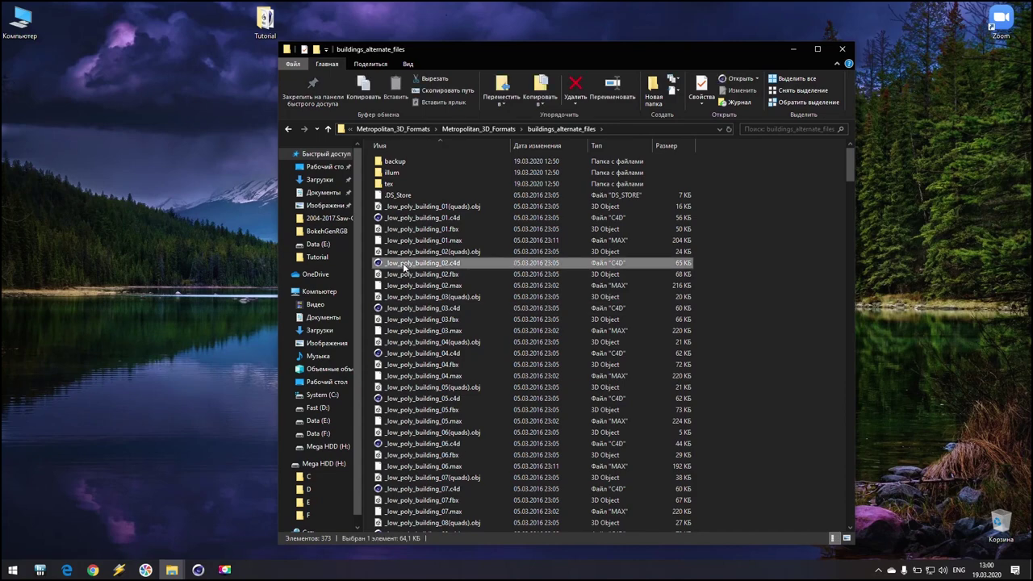
{"action": "left_click", "coordinate": [381, 218]}
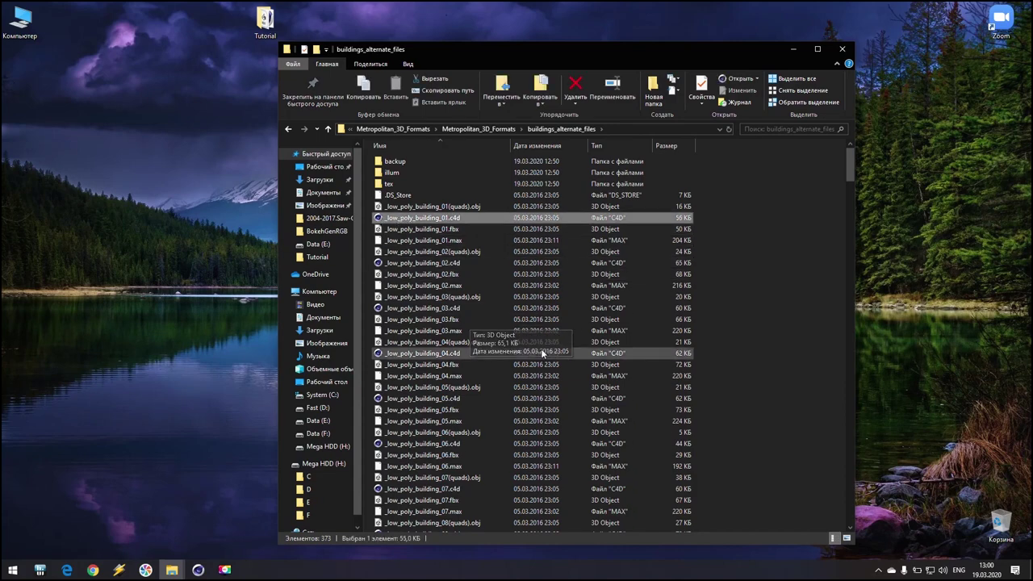
{"action": "scroll", "coordinate": [476, 326], "scroll_direction": "down", "scroll_amount": 1}
{"action": "left_click_drag", "start_coordinate": [851, 169], "coordinate": [863, 520]}
{"action": "scroll", "coordinate": [452, 412], "scroll_direction": "up", "scroll_amount": 9}
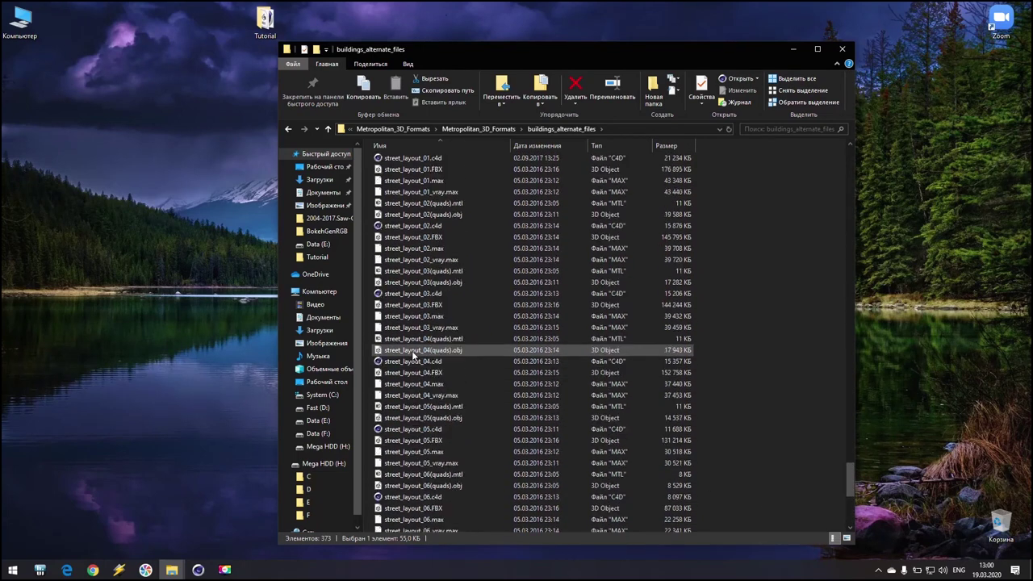
{"action": "left_click", "coordinate": [408, 294]}
{"action": "scroll", "coordinate": [410, 300], "scroll_direction": "up", "scroll_amount": 1}
{"action": "left_click", "coordinate": [415, 259]}
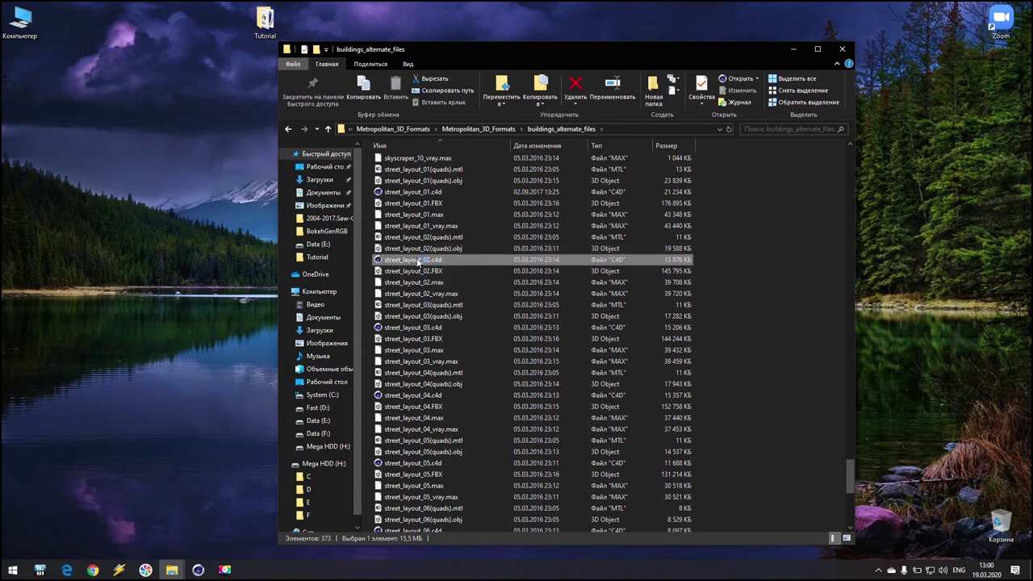
{"action": "double_click", "coordinate": [415, 260]}
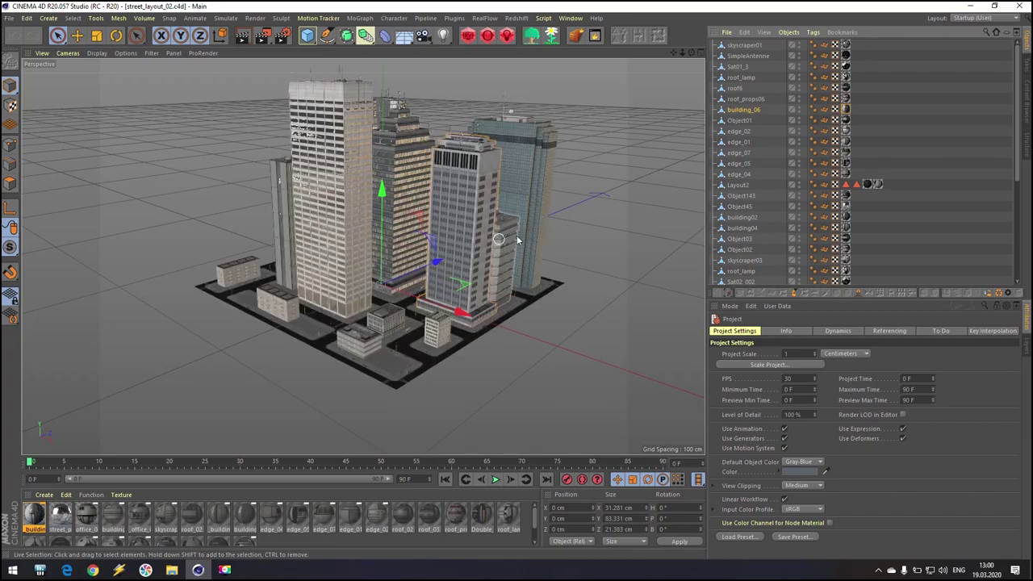
Inspect the city block's buildings and the office_04 material, and enlarge the material area to show every material.
{"action": "left_click_drag", "start_coordinate": [516, 235], "coordinate": [480, 177], "text": "alt"}
{"action": "right_click_drag", "start_coordinate": [335, 242], "coordinate": [294, 310], "text": "alt"}
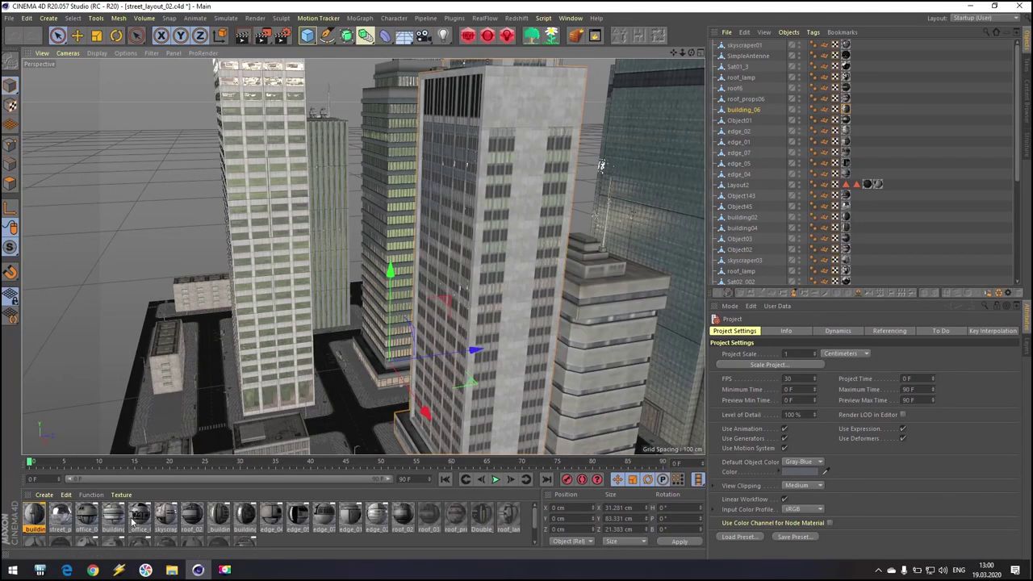
{"action": "left_click", "coordinate": [87, 516]}
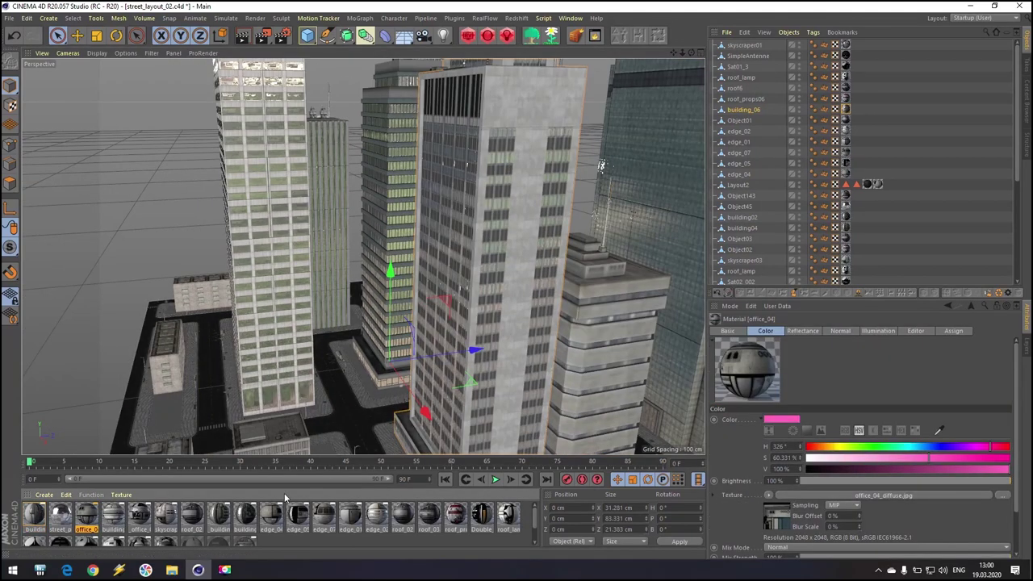
{"action": "left_click_drag", "start_coordinate": [349, 456], "coordinate": [350, 403]}
{"action": "scroll", "coordinate": [422, 277], "scroll_direction": "down", "scroll_amount": 5}
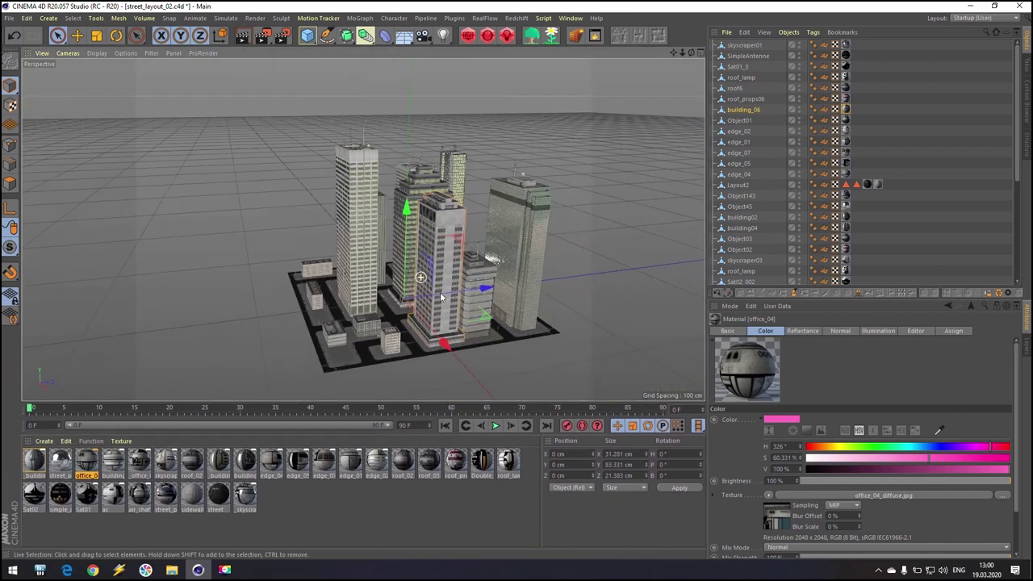
{"action": "right_click_drag", "start_coordinate": [440, 293], "coordinate": [490, 293], "text": "alt"}
{"action": "left_click_drag", "start_coordinate": [673, 53], "coordinate": [675, 51]}
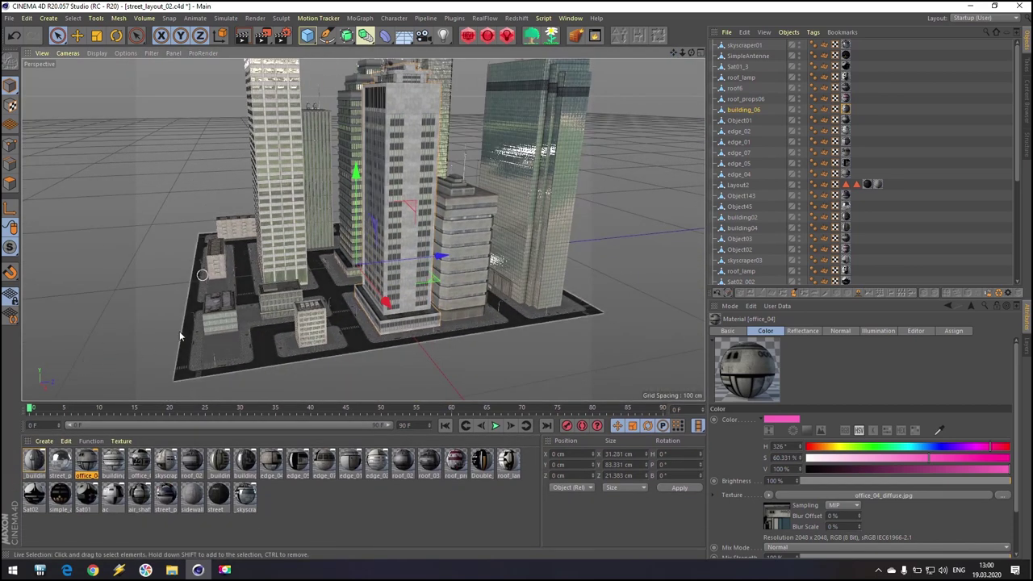
Open the building_06 material for editing and enable its Luminance channel with the building_06_illumination.jpg texture.
{"action": "double_click", "coordinate": [33, 460]}
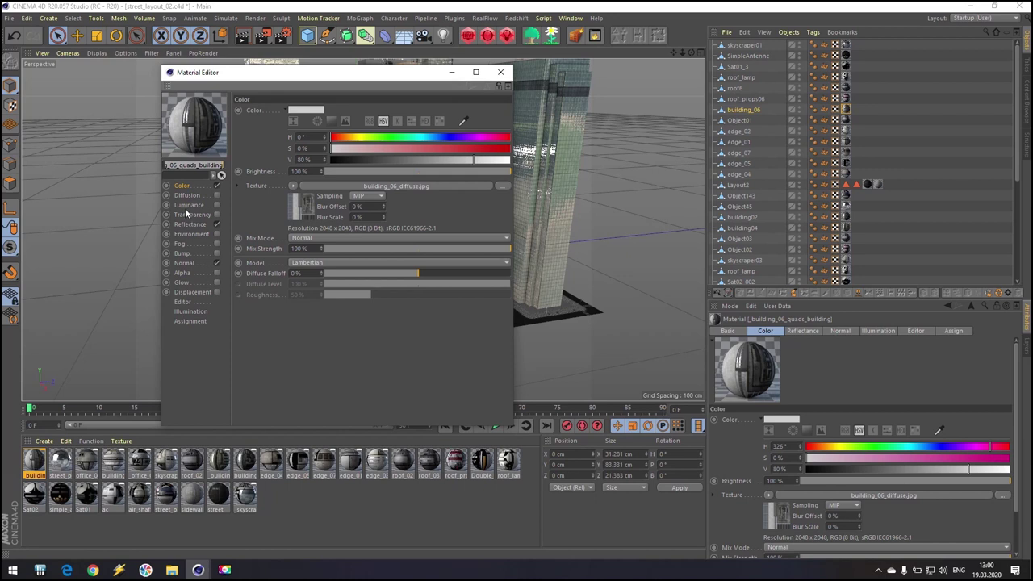
{"action": "left_click", "coordinate": [217, 205]}
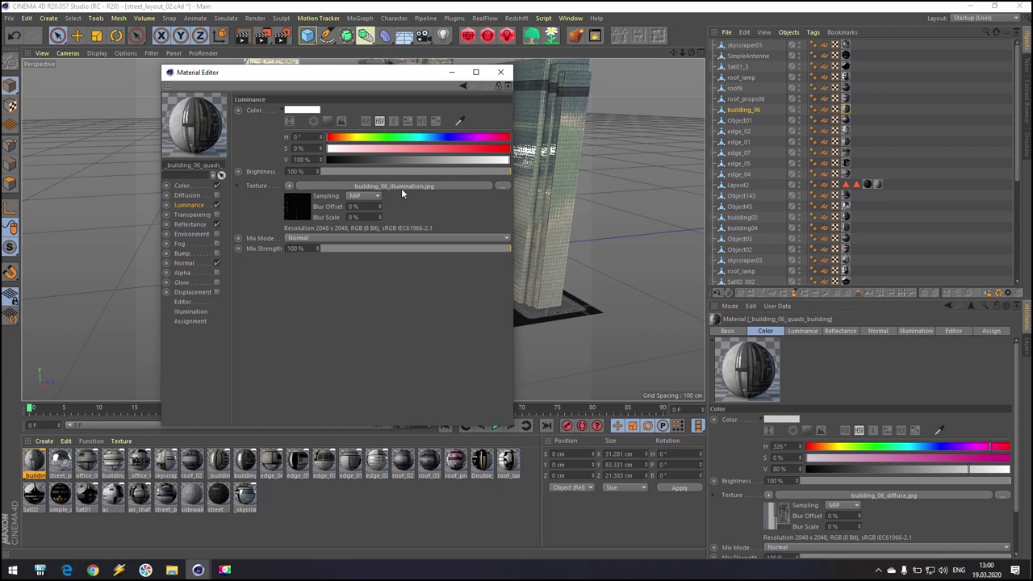
{"action": "left_click", "coordinate": [217, 205]}
{"action": "left_click", "coordinate": [217, 205]}
Enable the Luminance channel for all scene materials at once and close the Material Editor.
{"action": "left_click", "coordinate": [33, 461]}
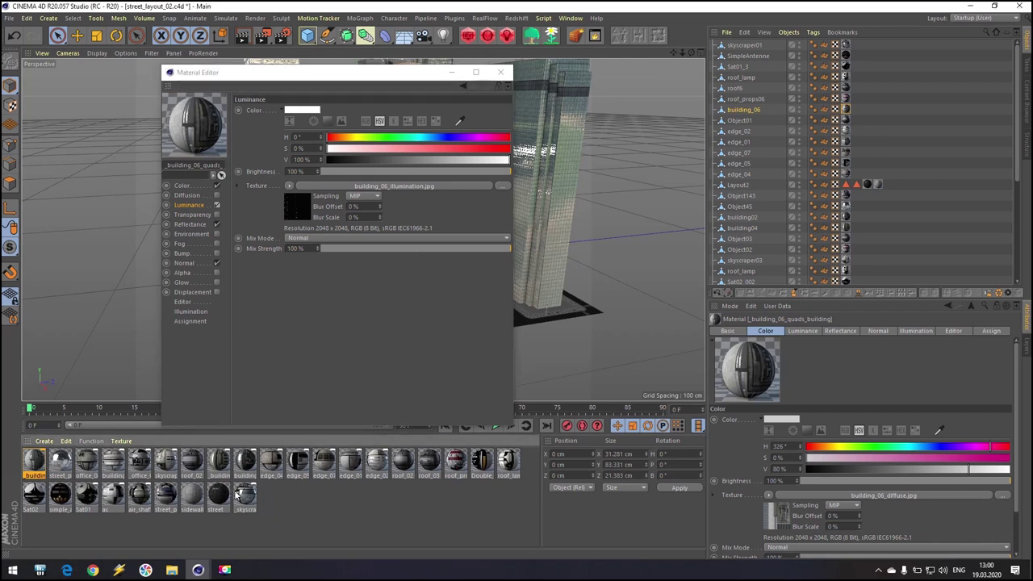
{"action": "key", "text": "ctrl+a"}
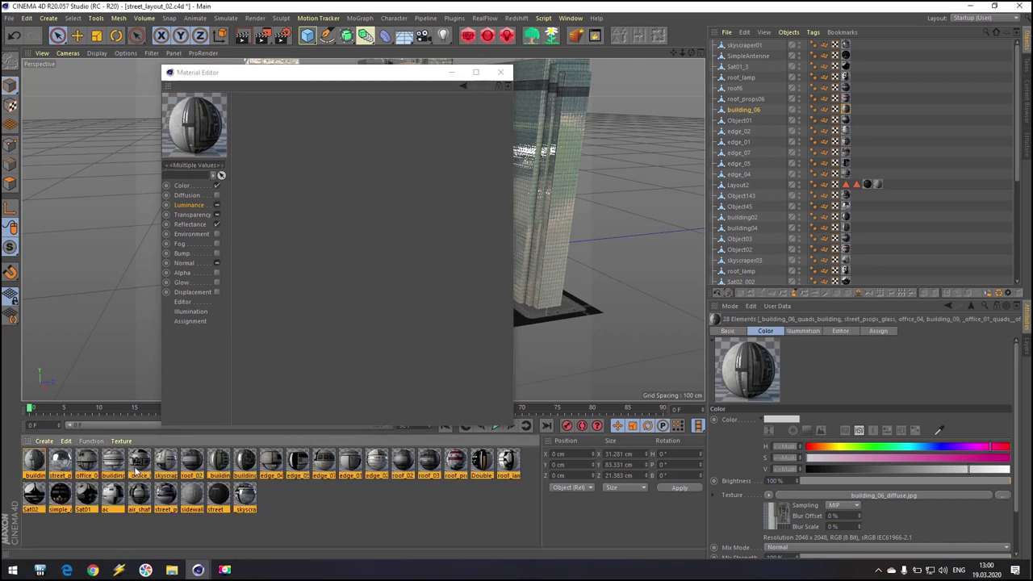
{"action": "left_click", "coordinate": [217, 205]}
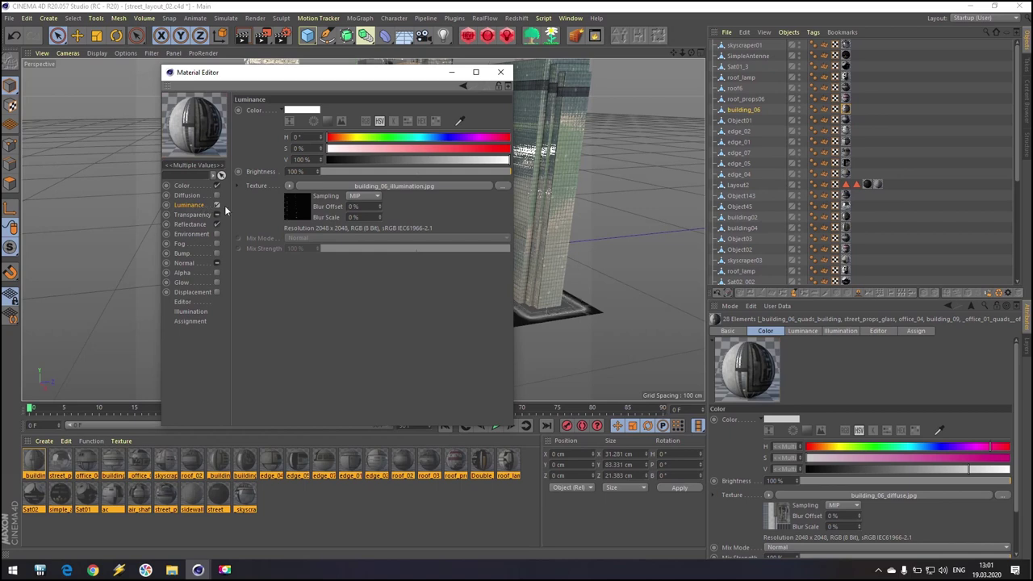
{"action": "left_click", "coordinate": [501, 73]}
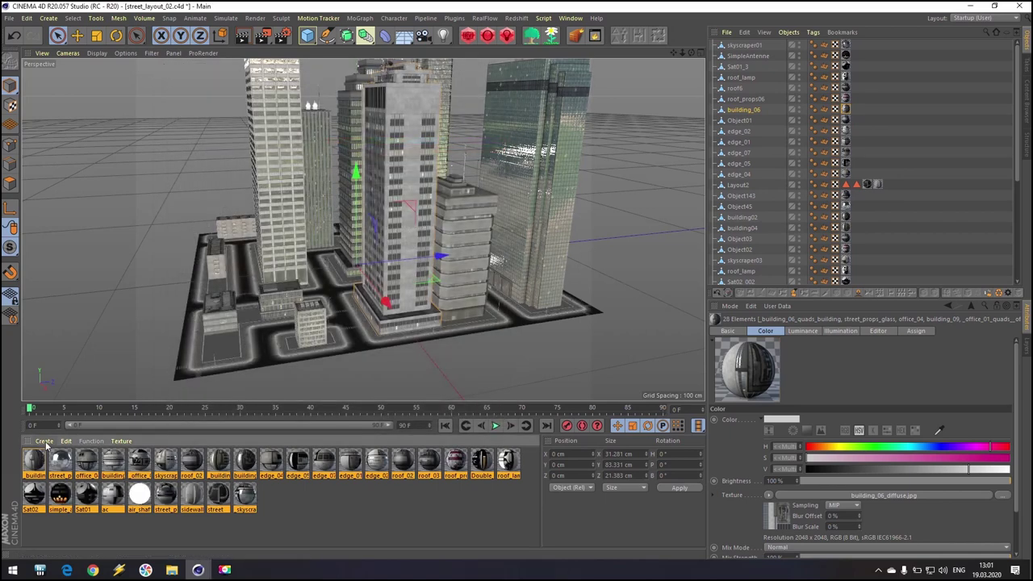
Convert and replace all scene materials with Redshift materials.
{"action": "left_click", "coordinate": [45, 441]}
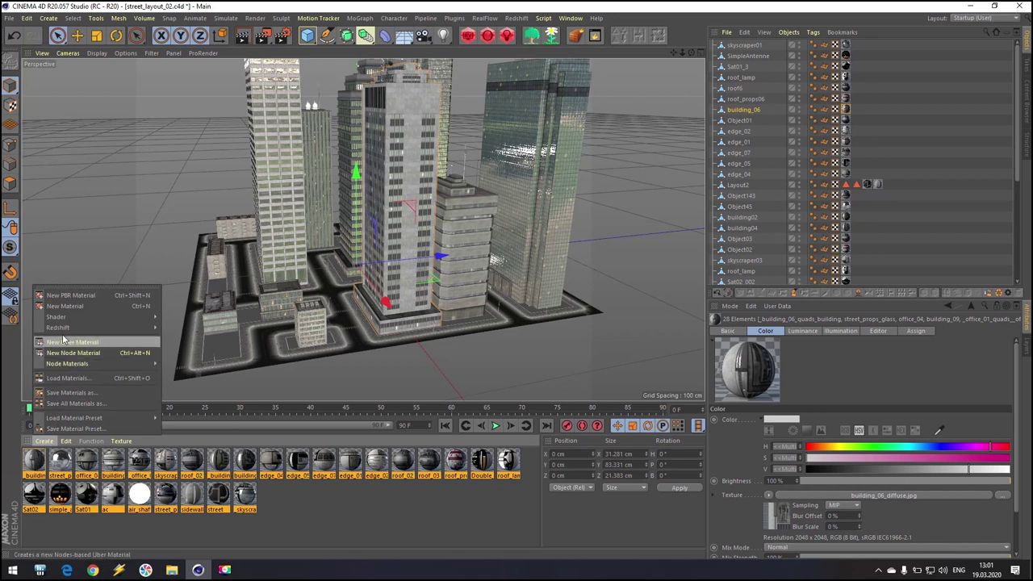
{"action": "mouse_move", "coordinate": [63, 326]}
{"action": "mouse_move", "coordinate": [180, 367]}
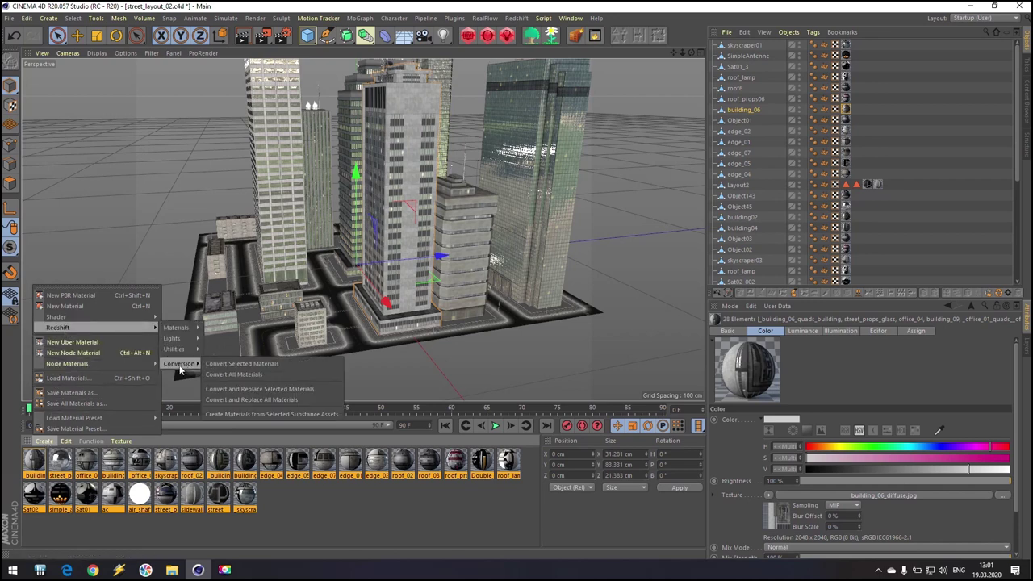
{"action": "left_click", "coordinate": [291, 399]}
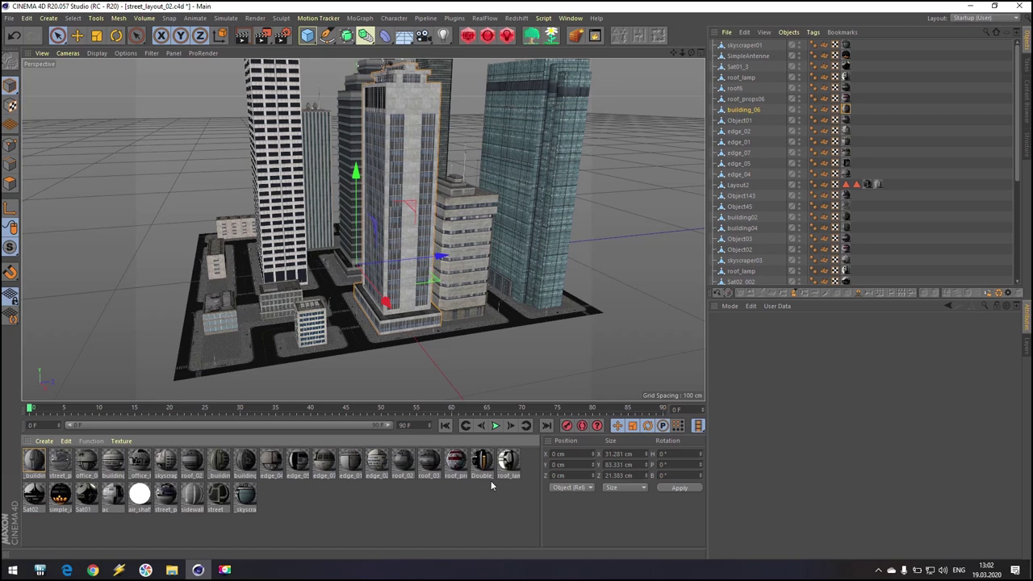
Open the Redshift shader graph of the building_06 material in a maximized window.
{"action": "double_click", "coordinate": [34, 460]}
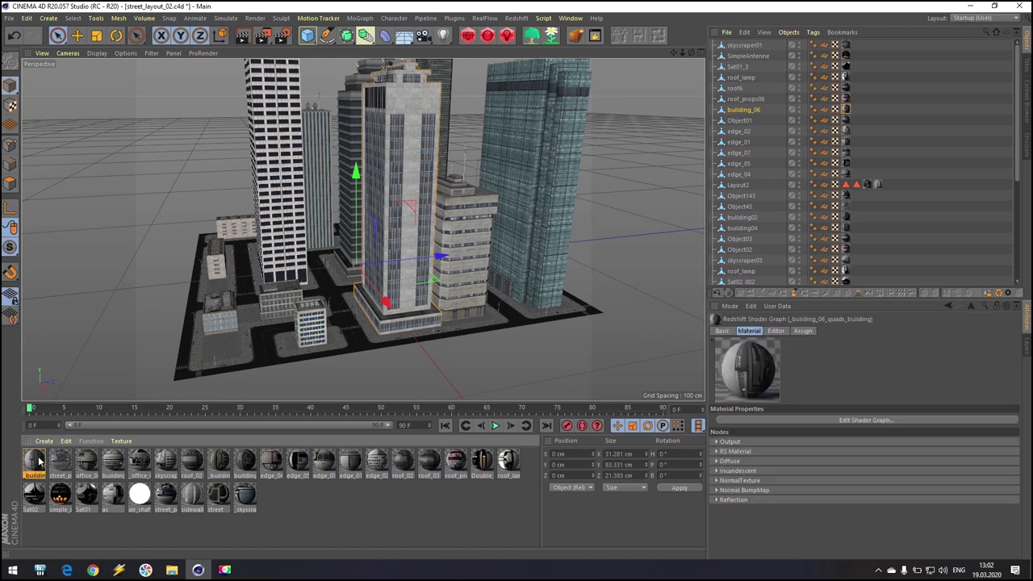
{"action": "left_click", "coordinate": [383, 110]}
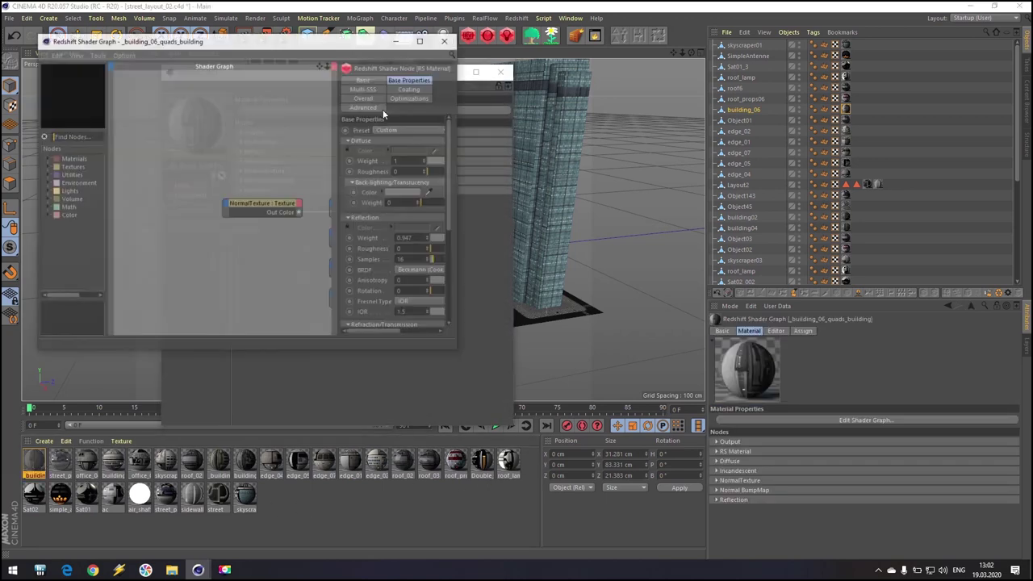
{"action": "left_click", "coordinate": [421, 38]}
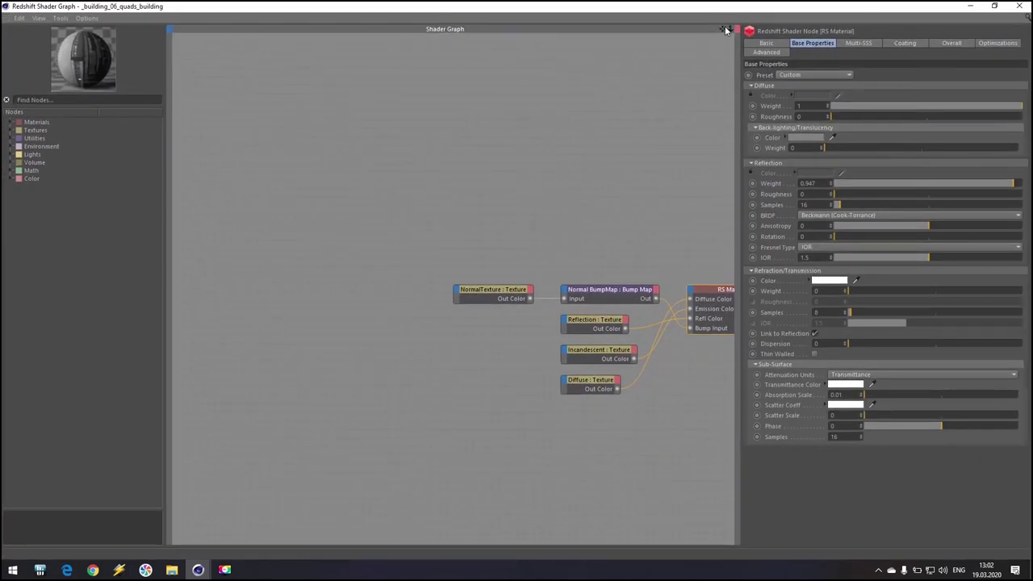
{"action": "left_click_drag", "start_coordinate": [724, 29], "coordinate": [555, 0]}
{"action": "scroll", "coordinate": [475, 248], "scroll_direction": "up", "scroll_amount": 3}
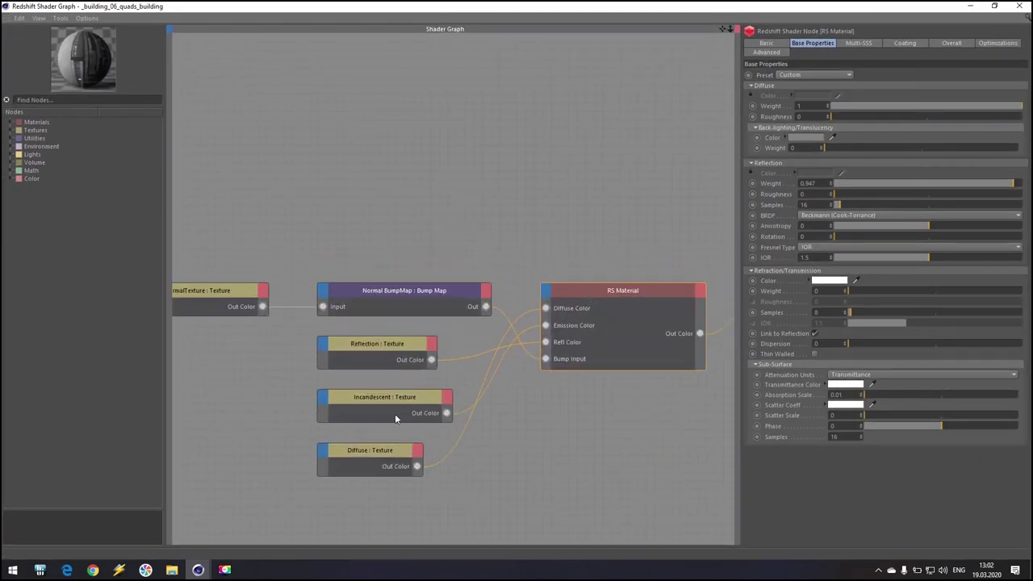
Examine the Incandescent texture node's image settings and its connection to the RS Material in the shader graph.
{"action": "left_click", "coordinate": [361, 397]}
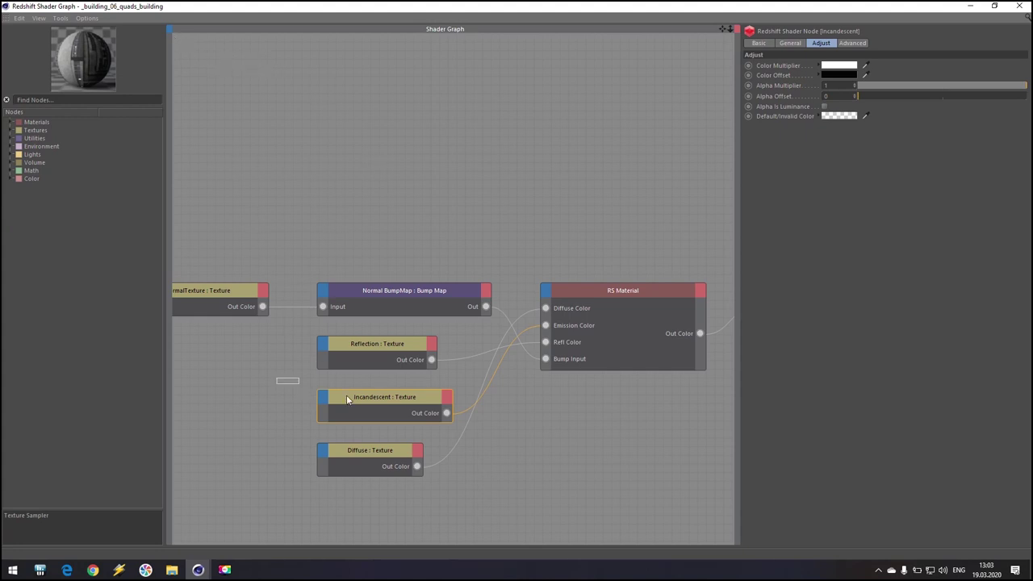
{"action": "left_click_drag", "start_coordinate": [347, 395], "coordinate": [456, 429]}
{"action": "left_click", "coordinate": [784, 44]}
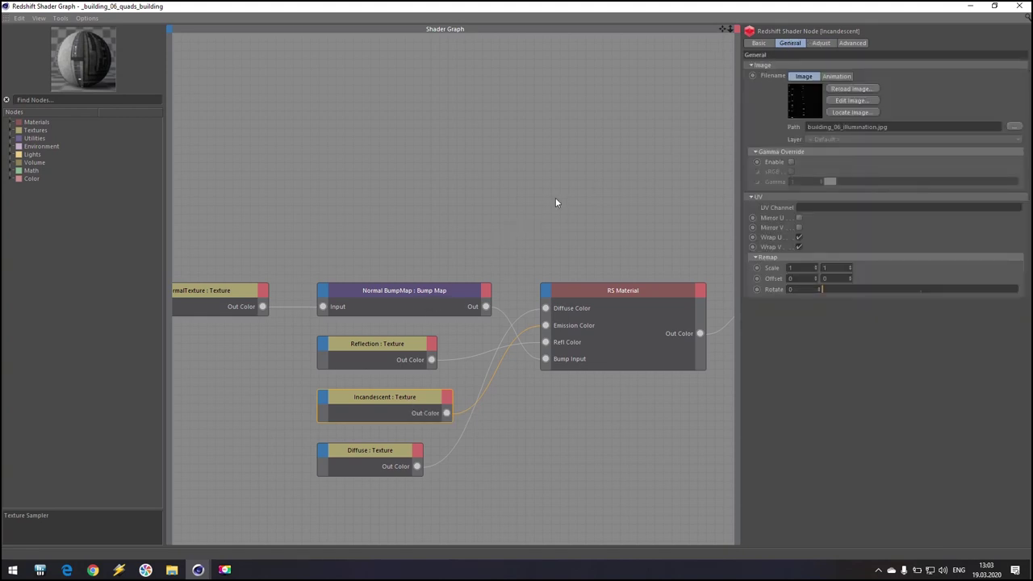
{"action": "middle_click_drag", "start_coordinate": [570, 276], "coordinate": [445, 251]}
{"action": "scroll", "coordinate": [444, 251], "scroll_direction": "down", "scroll_amount": 3}
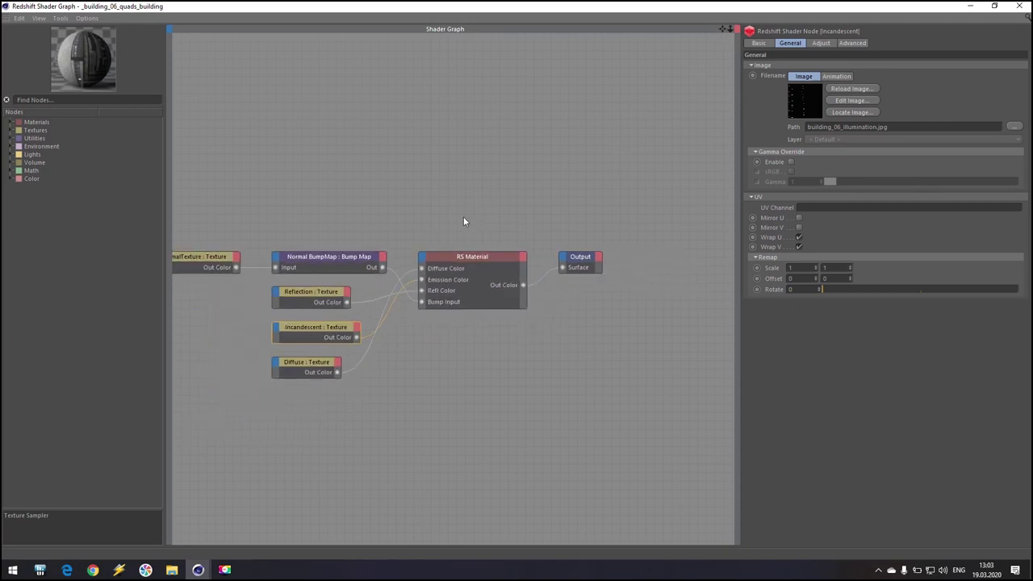
Examine the NormalTexture and Normal BumpMap nodes feeding the RS Material in the building_06 shader graph.
{"action": "right_click", "coordinate": [318, 199]}
{"action": "left_click", "coordinate": [337, 151]}
{"action": "left_click_drag", "start_coordinate": [192, 196], "coordinate": [508, 407]}
{"action": "left_click", "coordinate": [467, 253]}
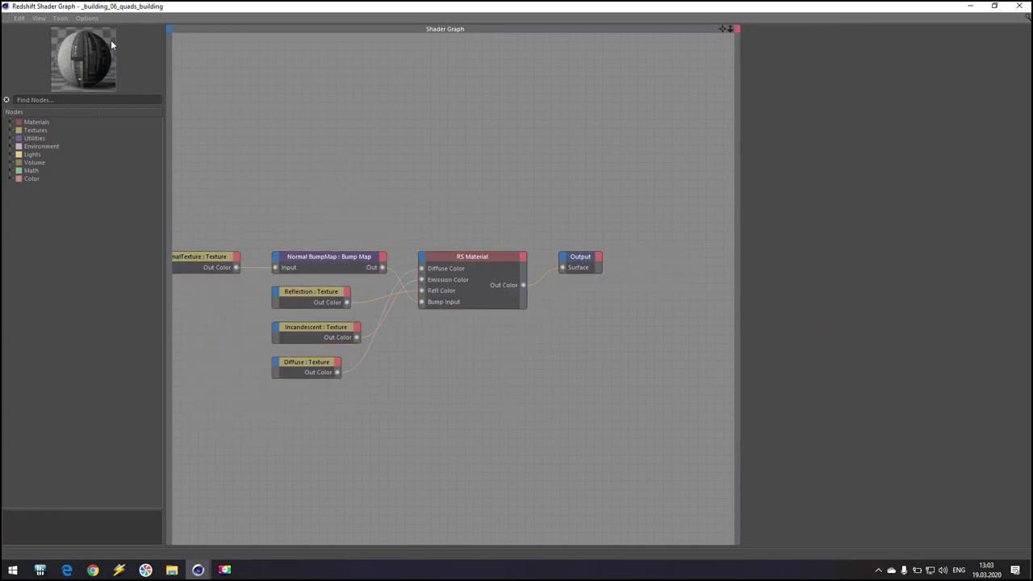
{"action": "left_click", "coordinate": [210, 257]}
{"action": "left_click", "coordinate": [312, 258]}
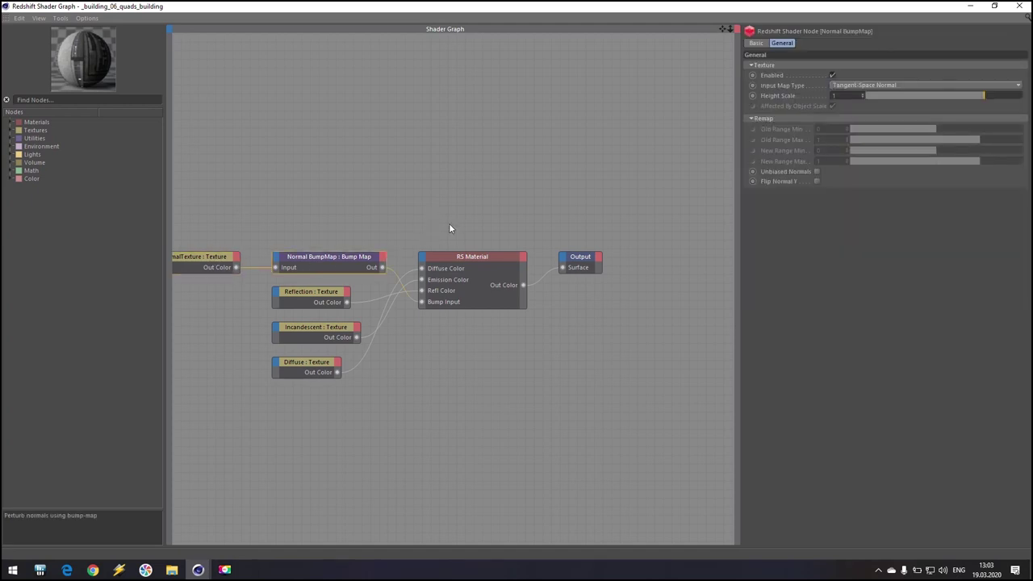
Set the overall Emission Weight of the building_06 RS Material node to 10.
{"action": "left_click", "coordinate": [471, 258]}
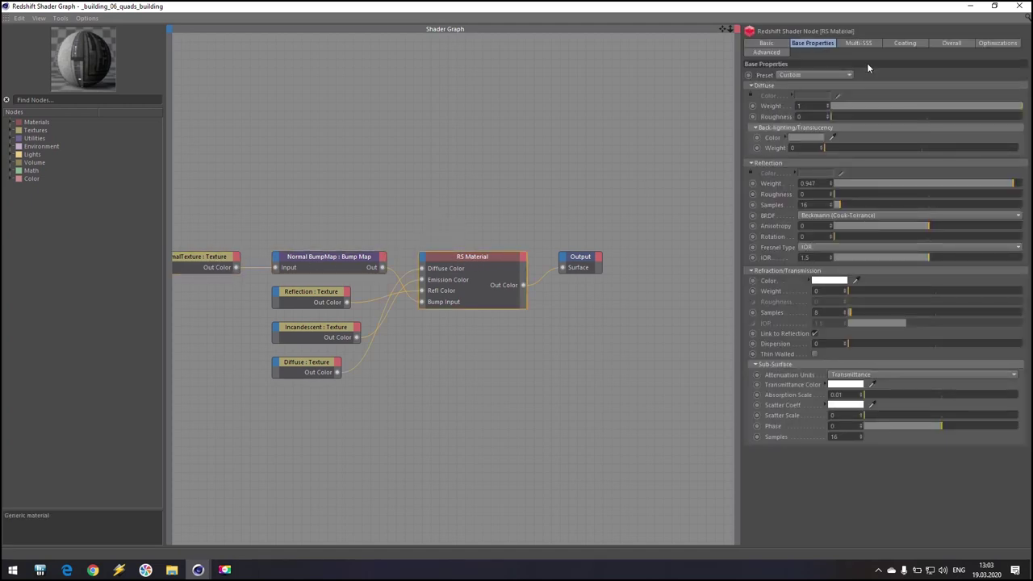
{"action": "left_click", "coordinate": [902, 42]}
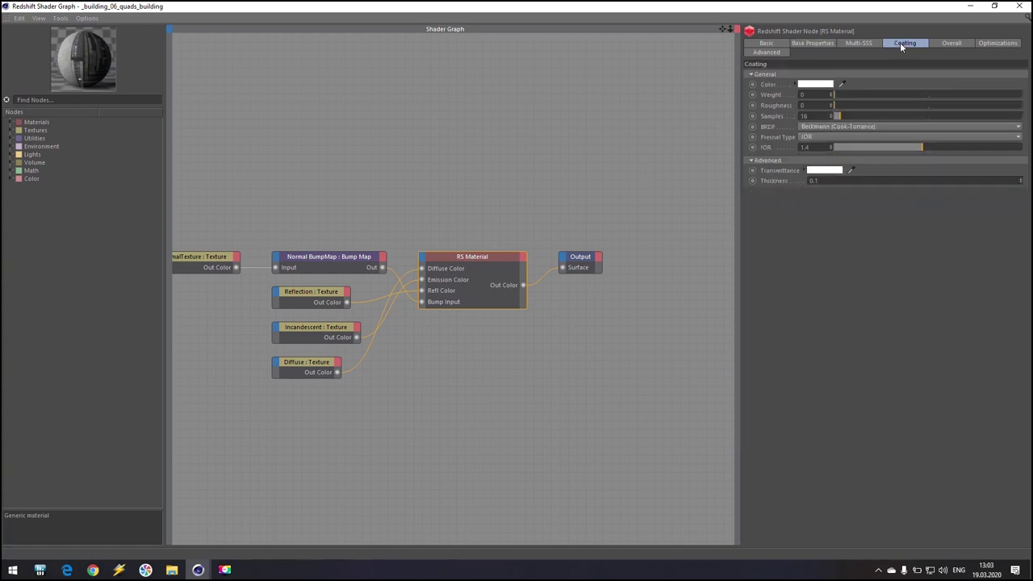
{"action": "left_click", "coordinate": [954, 43]}
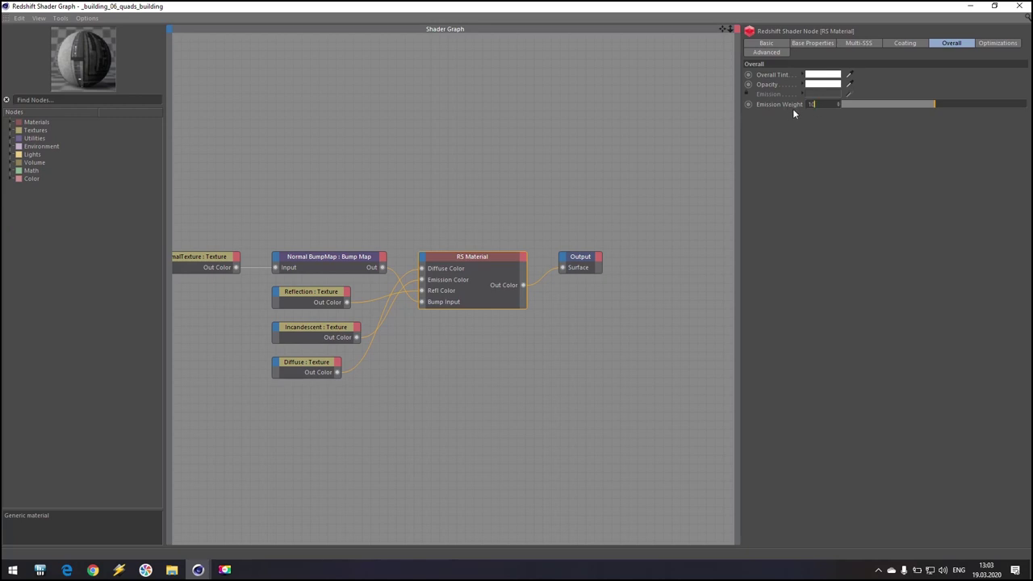
{"action": "key", "text": "Return"}
Place the restored shader graph window beside the material list and set the Emission Weight to 10 for street_props_glass and office_04.
{"action": "left_click", "coordinate": [993, 7]}
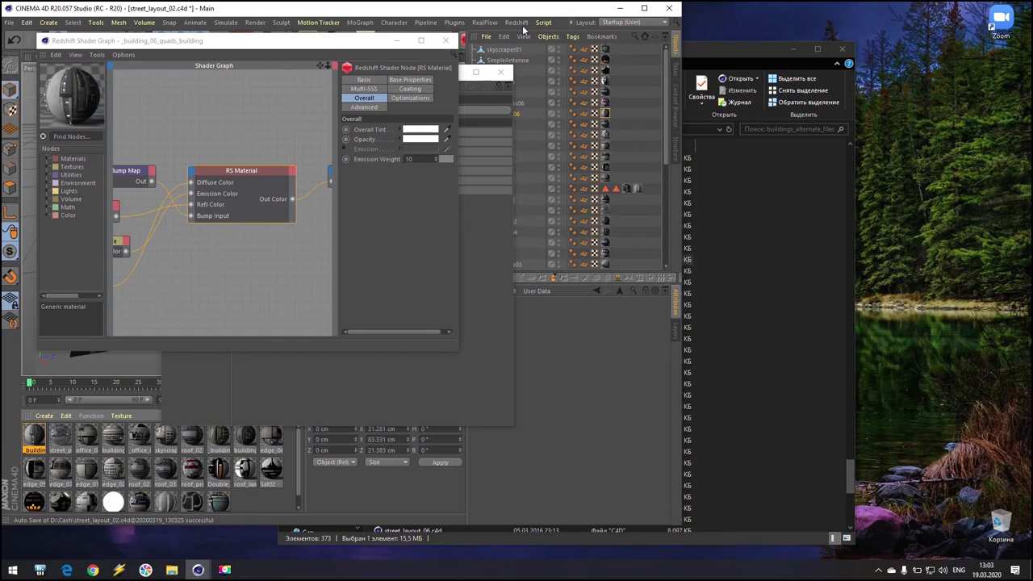
{"action": "left_click", "coordinate": [644, 8]}
{"action": "left_click_drag", "start_coordinate": [350, 46], "coordinate": [806, 59]}
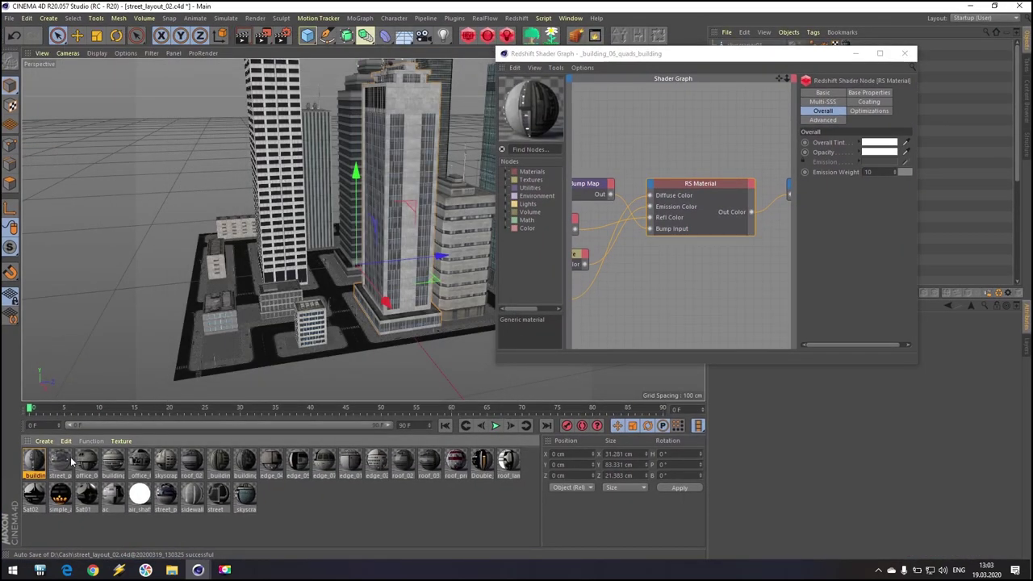
{"action": "left_click", "coordinate": [60, 460]}
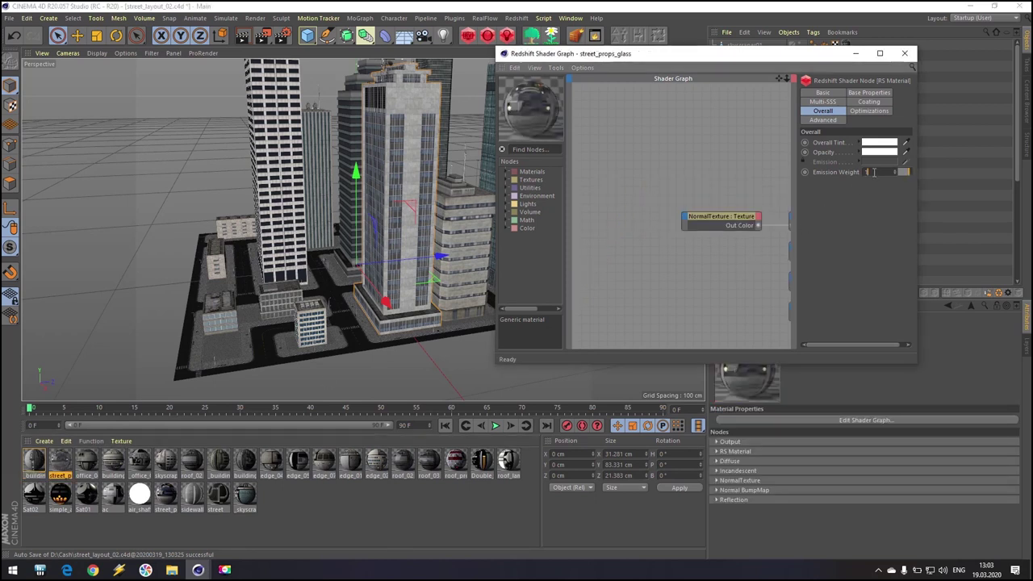
{"action": "left_click", "coordinate": [86, 462]}
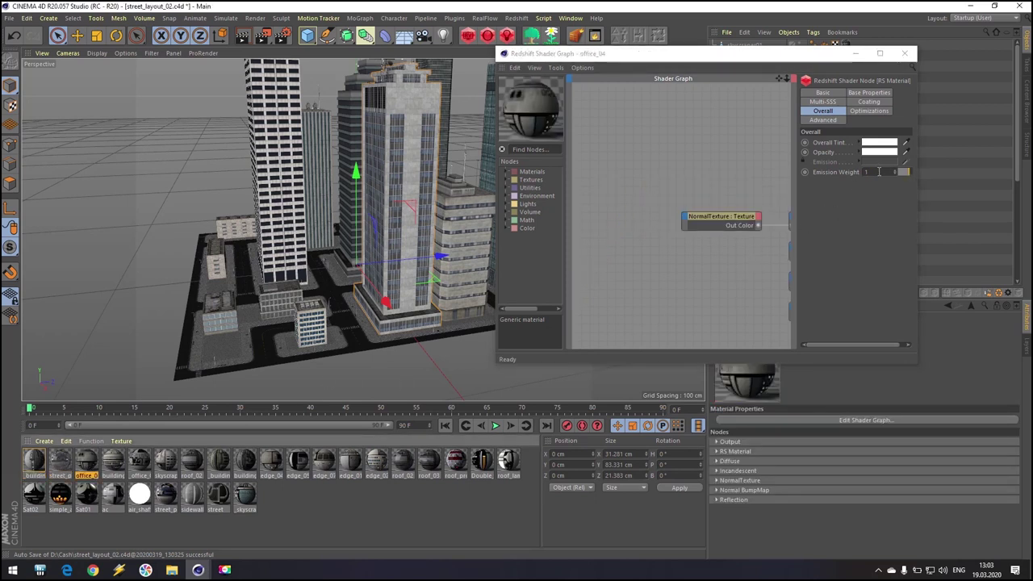
{"action": "left_click", "coordinate": [880, 171]}
{"action": "type", "text": "0"}
Set the Emission Weight to 10 for the remaining materials up to _skyscraper_01 and close the shader graph.
{"action": "left_click", "coordinate": [113, 462]}
{"action": "left_click", "coordinate": [298, 461]}
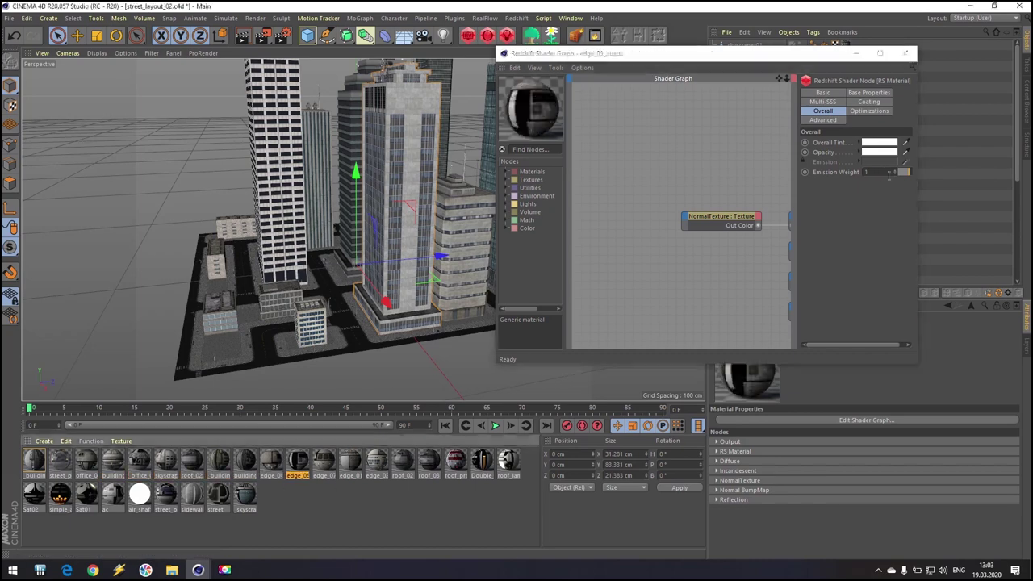
{"action": "left_click", "coordinate": [878, 172]}
{"action": "type", "text": "0"}
{"action": "left_click", "coordinate": [481, 461]}
{"action": "left_click", "coordinate": [139, 495]}
{"action": "left_click", "coordinate": [878, 172]}
{"action": "type", "text": "0"}
{"action": "left_click", "coordinate": [245, 495]}
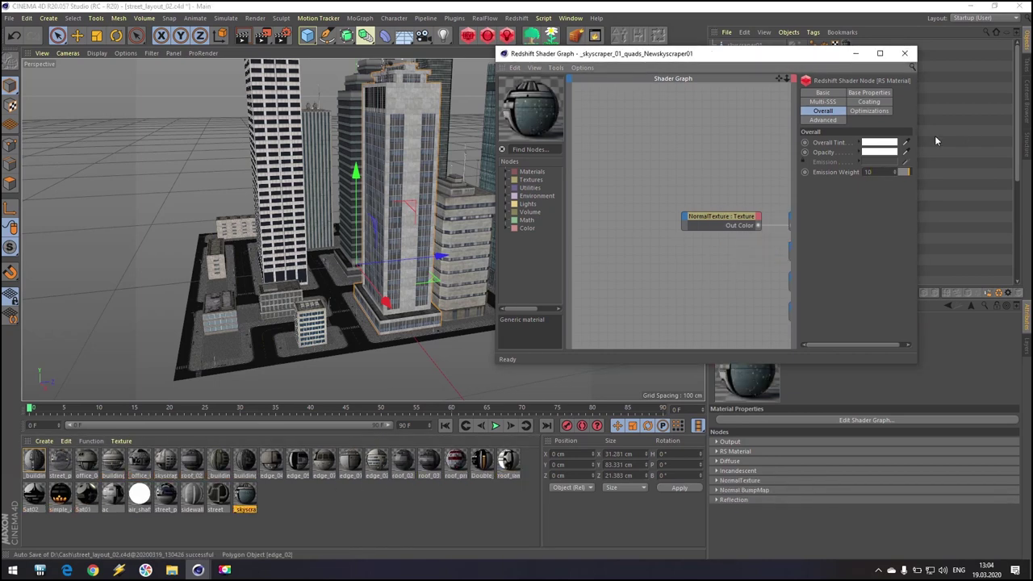
{"action": "left_click", "coordinate": [904, 53]}
Switch the renderer to Redshift with 32 progressive rendering passes in the render settings.
{"action": "left_click_drag", "start_coordinate": [675, 53], "coordinate": [673, 99]}
{"action": "left_click", "coordinate": [284, 37]}
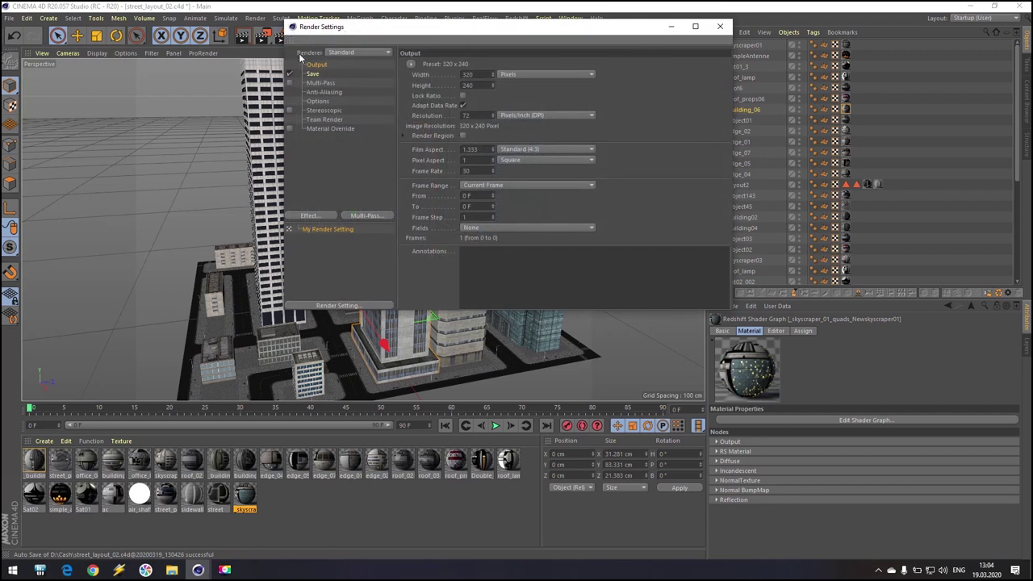
{"action": "left_click", "coordinate": [347, 54]}
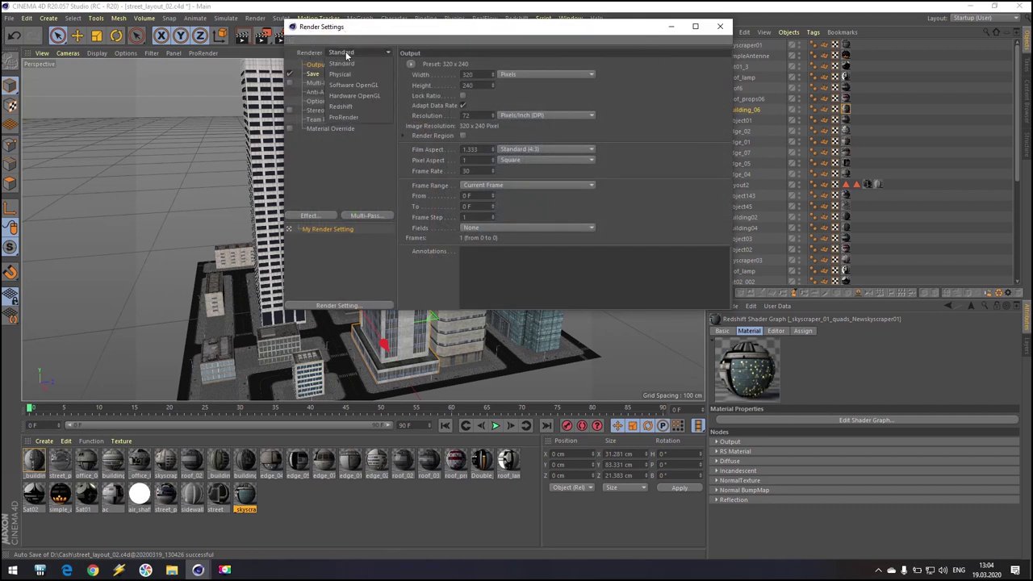
{"action": "left_click", "coordinate": [341, 107]}
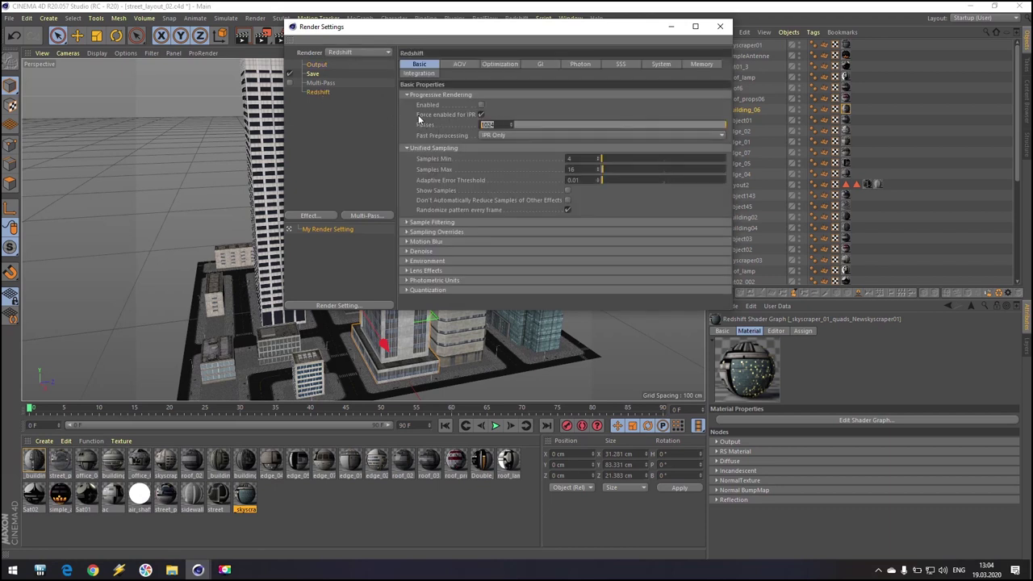
{"action": "type", "text": "32"}
{"action": "key", "text": "Return"}
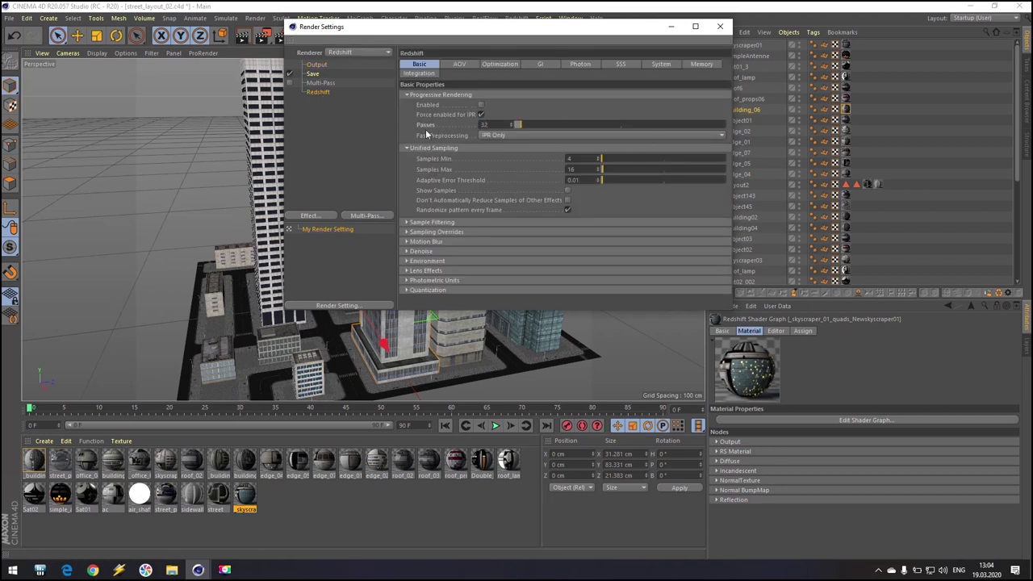
{"action": "left_click", "coordinate": [720, 26]}
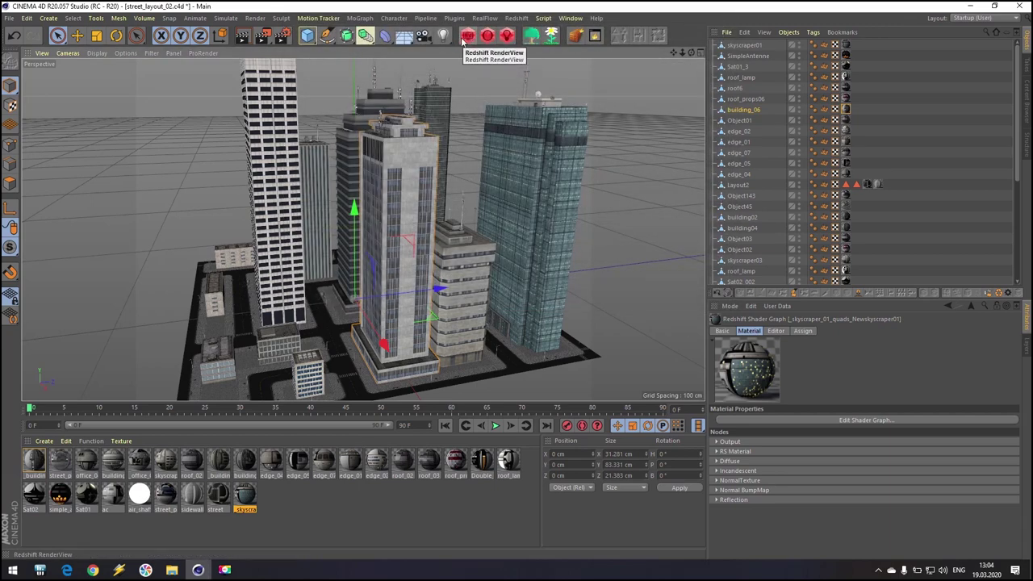
Start an interactive render in the Redshift RenderView and narrow its window beside the viewport.
{"action": "left_click", "coordinate": [516, 19]}
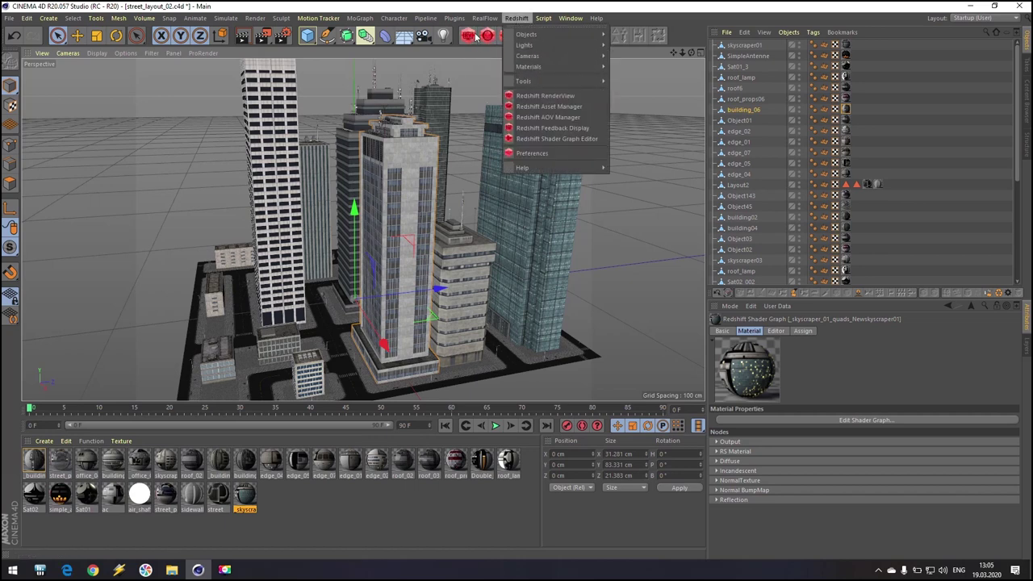
{"action": "left_click", "coordinate": [563, 97]}
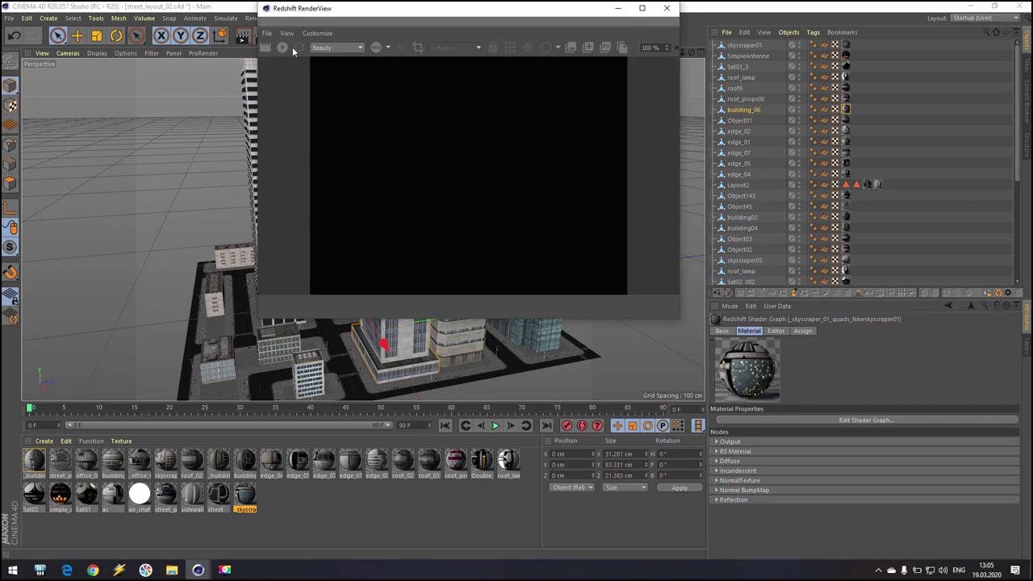
{"action": "left_click", "coordinate": [283, 47]}
{"action": "left_click_drag", "start_coordinate": [339, 8], "coordinate": [121, 76]}
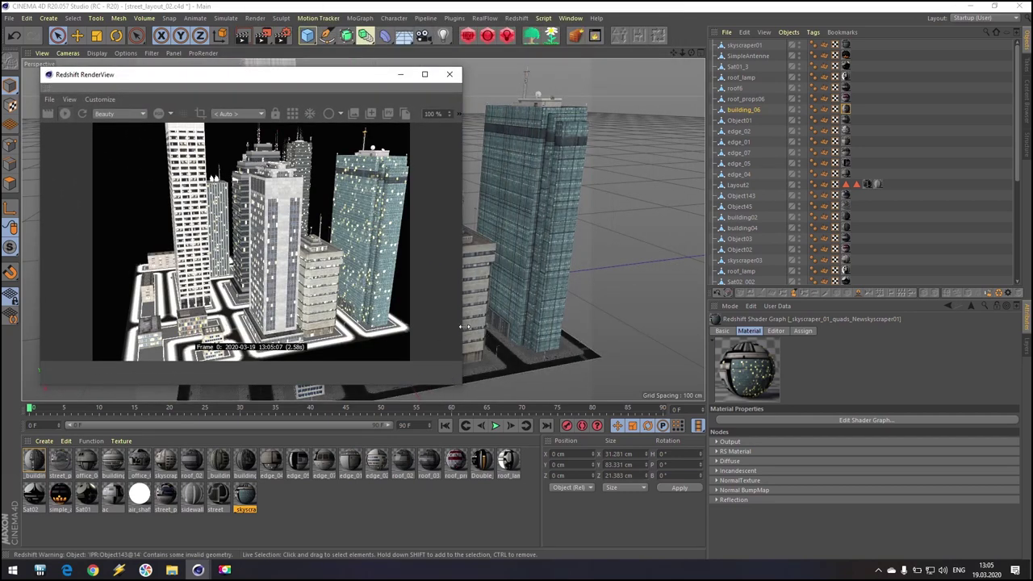
{"action": "left_click_drag", "start_coordinate": [462, 326], "coordinate": [379, 326]}
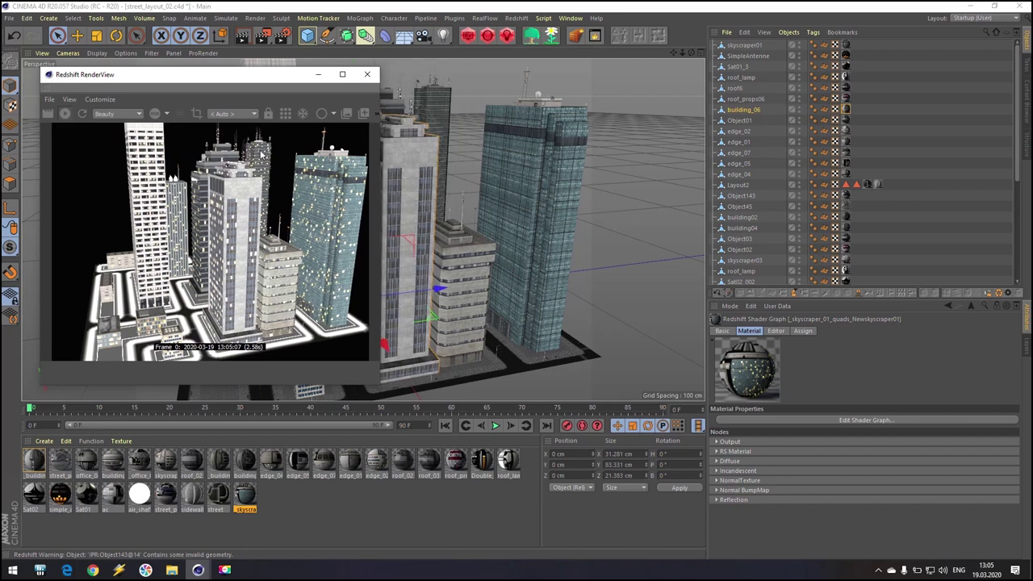
Disable the Default Light in Redshift's Integration render settings.
{"action": "left_click", "coordinate": [284, 37]}
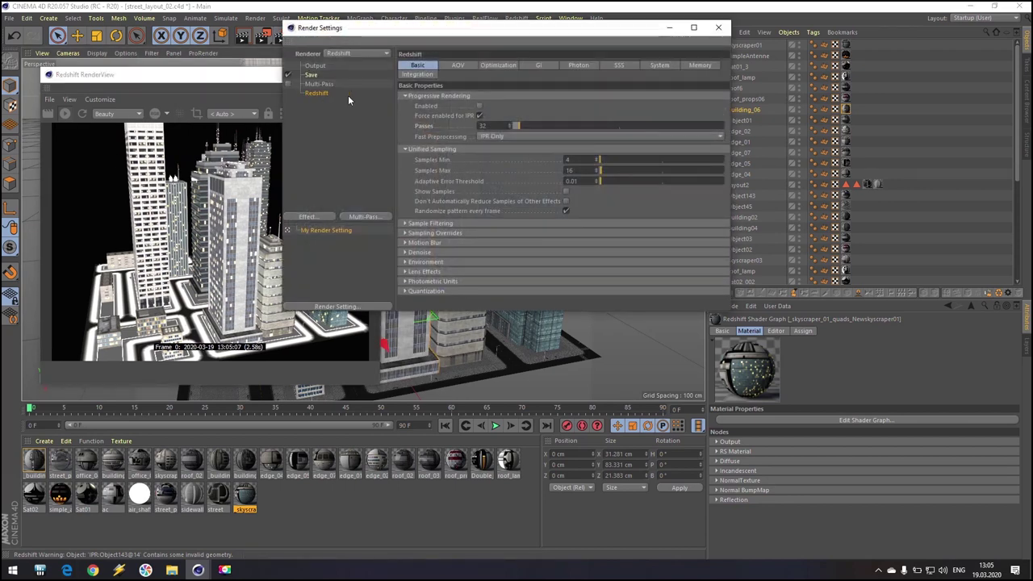
{"action": "left_click", "coordinate": [416, 75]}
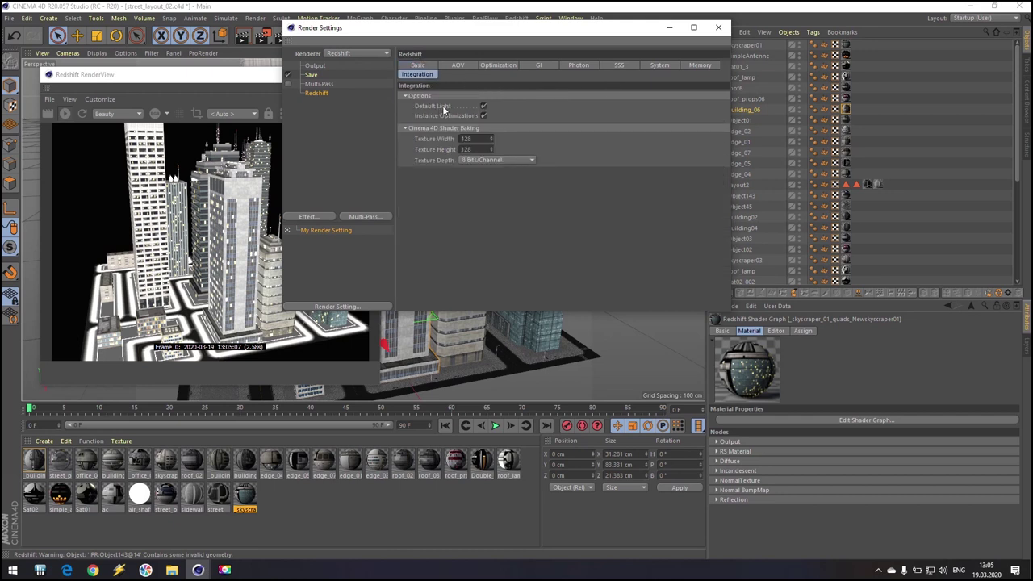
{"action": "left_click", "coordinate": [482, 105]}
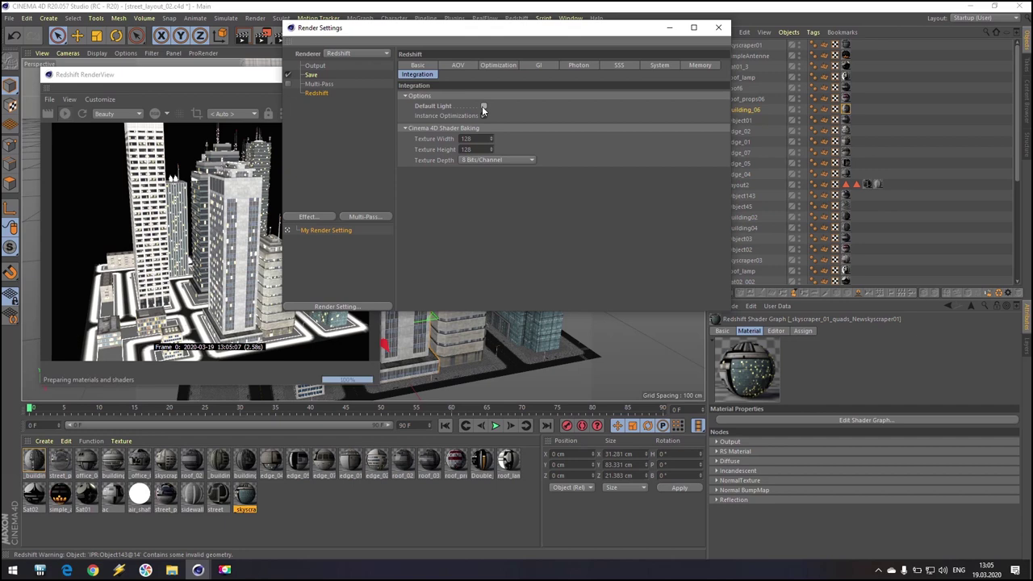
{"action": "left_click", "coordinate": [718, 29]}
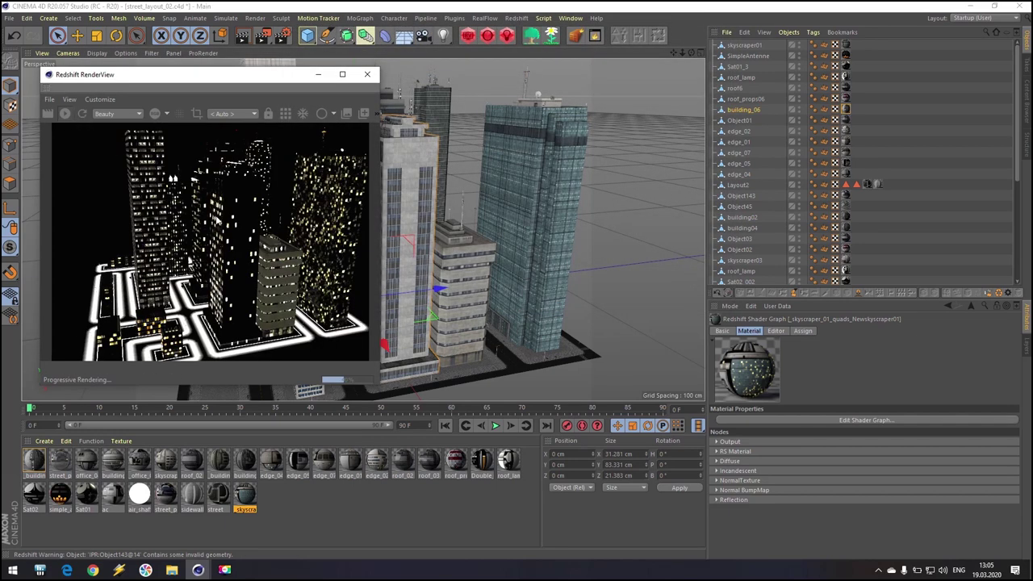
Select the Layout2 ground object and set its street material's RS Material Emission Weight to 0.
{"action": "left_click_drag", "start_coordinate": [690, 53], "coordinate": [677, 93]}
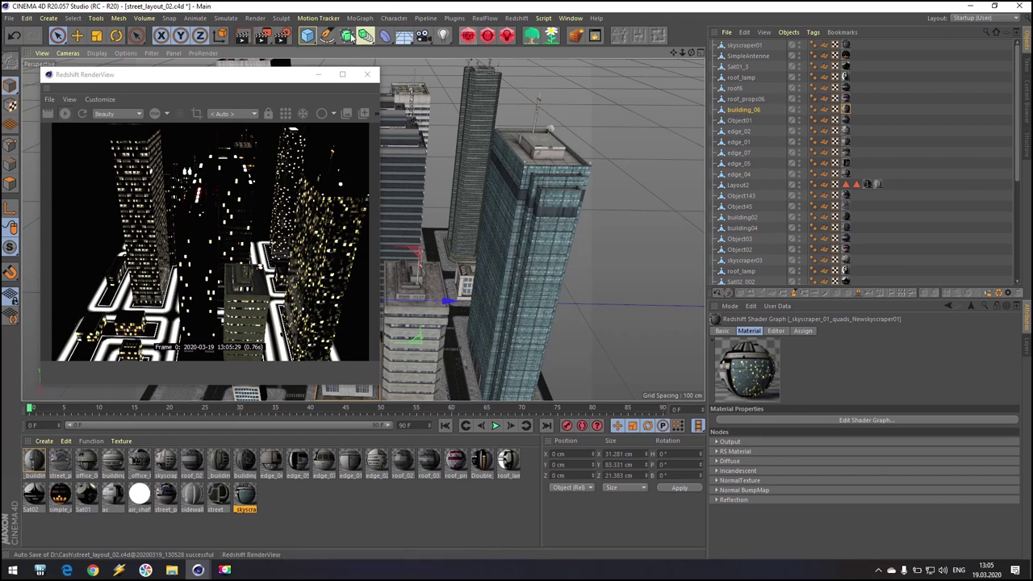
{"action": "key", "text": "e"}
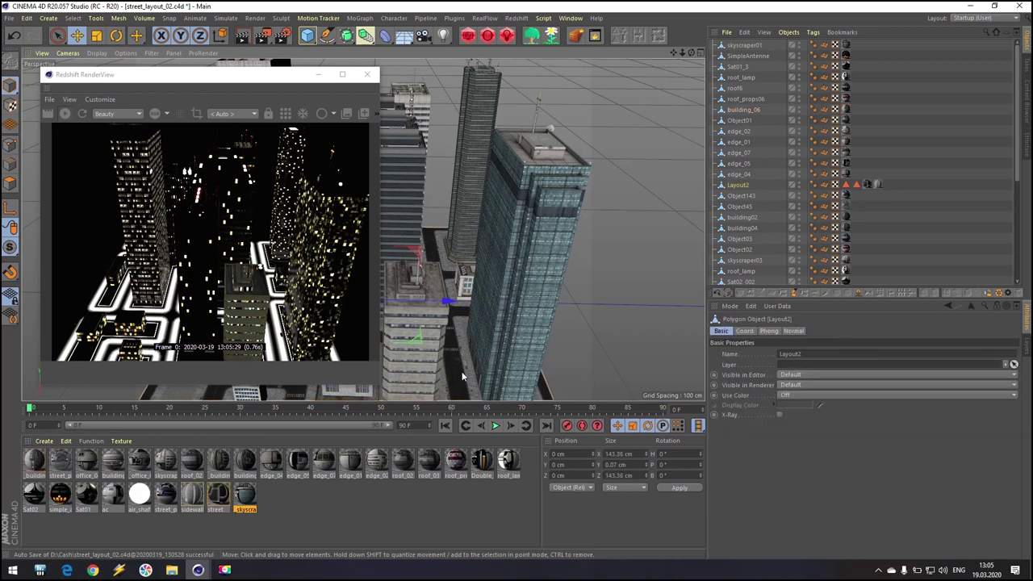
{"action": "left_click", "coordinate": [193, 494]}
{"action": "double_click", "coordinate": [215, 498]}
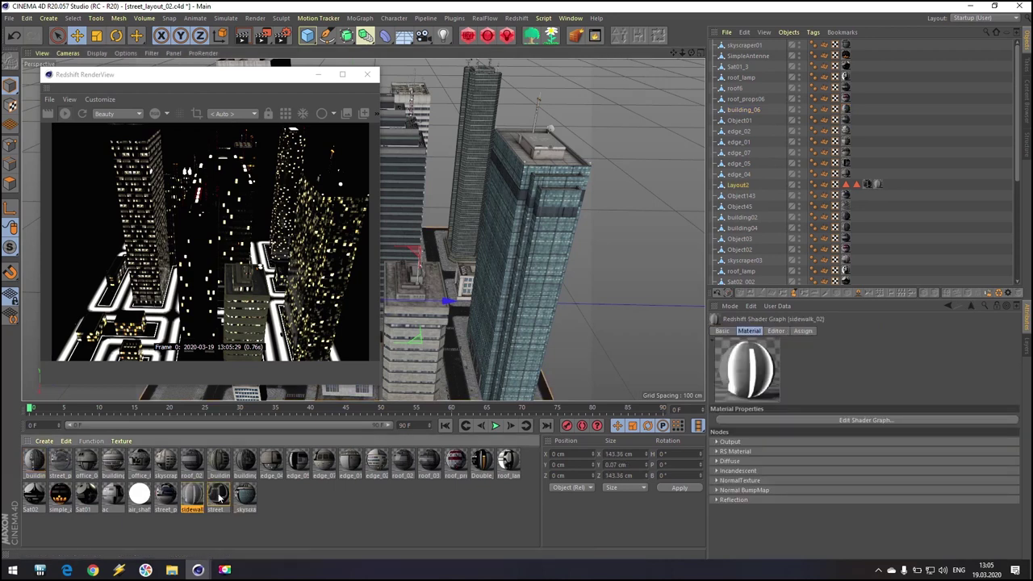
{"action": "left_click", "coordinate": [425, 110]}
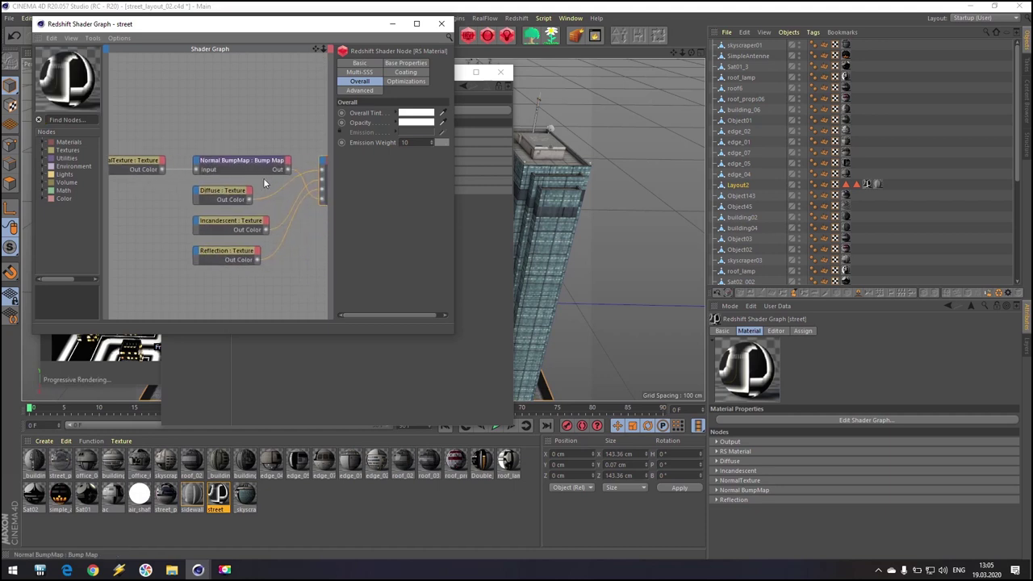
{"action": "left_click", "coordinate": [226, 221]}
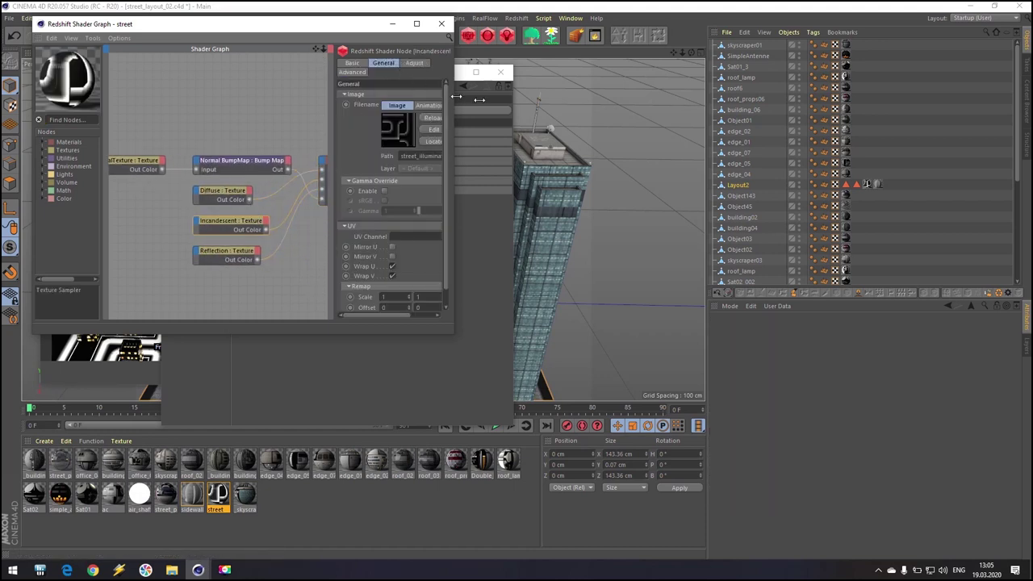
{"action": "left_click_drag", "start_coordinate": [455, 97], "coordinate": [760, 98]}
{"action": "left_click", "coordinate": [497, 161]}
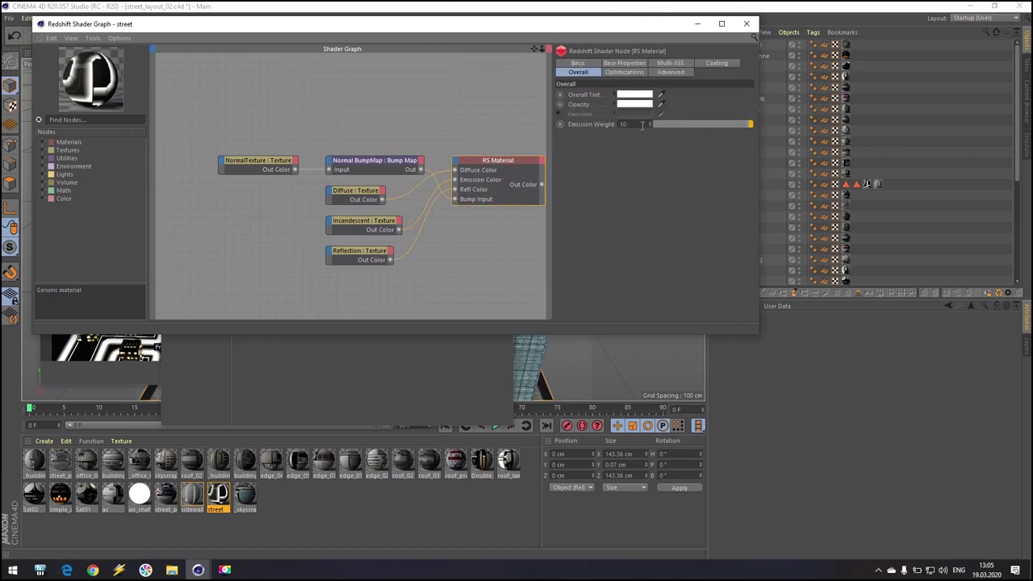
{"action": "type", "text": "0"}
{"action": "key", "text": "Return"}
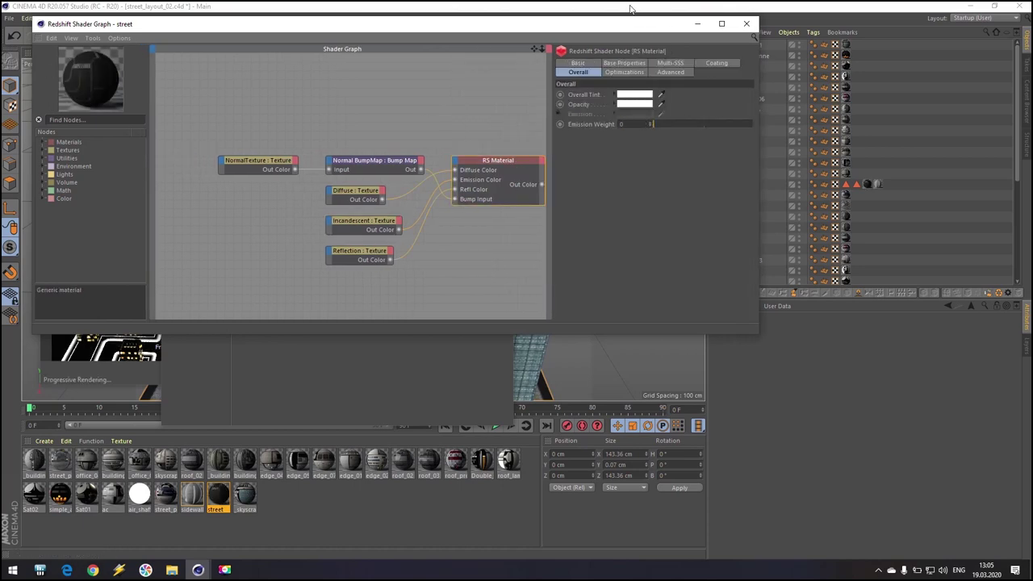
{"action": "left_click", "coordinate": [747, 24]}
Set the sidewalk_02 material's Emission Weight to 0 and close the shader graph and Material Editor.
{"action": "left_click", "coordinate": [192, 494]}
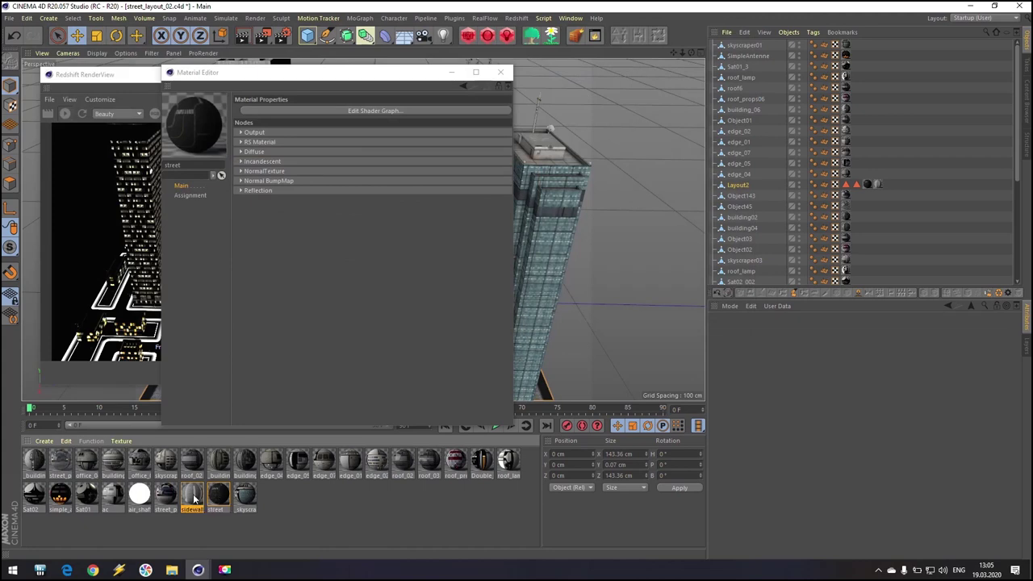
{"action": "left_click", "coordinate": [332, 111]}
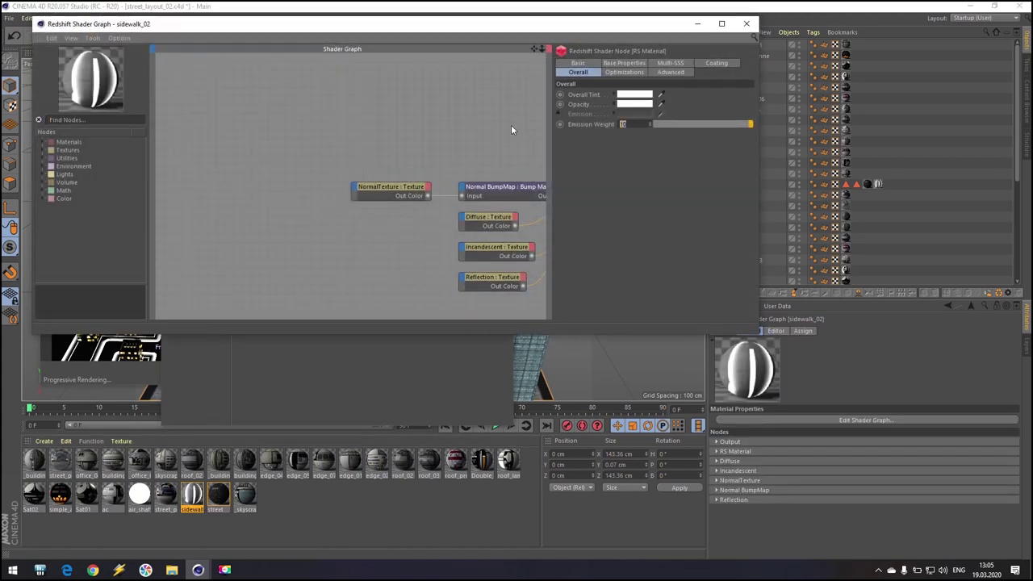
{"action": "type", "text": "0"}
{"action": "key", "text": "Return"}
{"action": "left_click", "coordinate": [748, 24]}
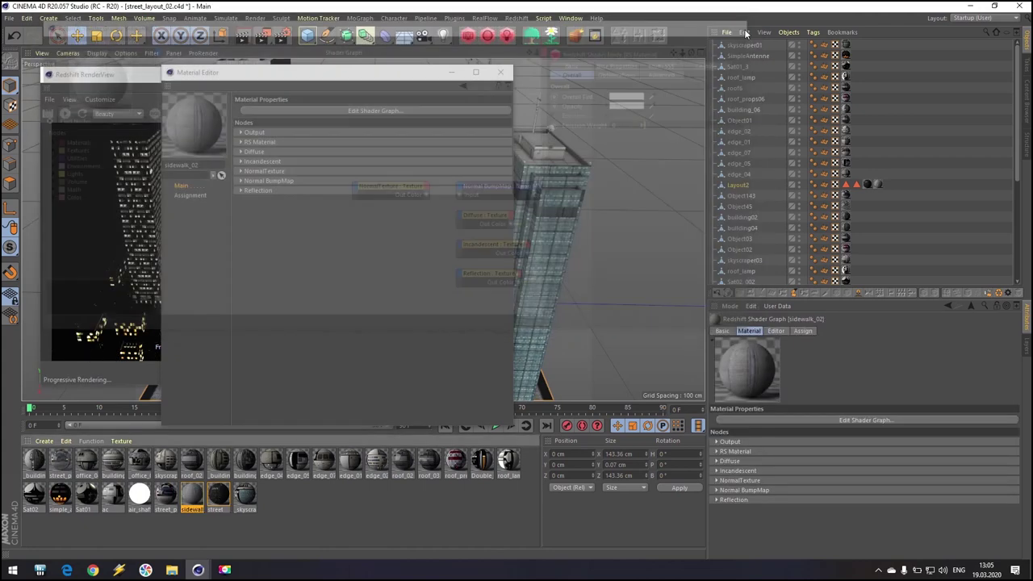
{"action": "left_click", "coordinate": [502, 71]}
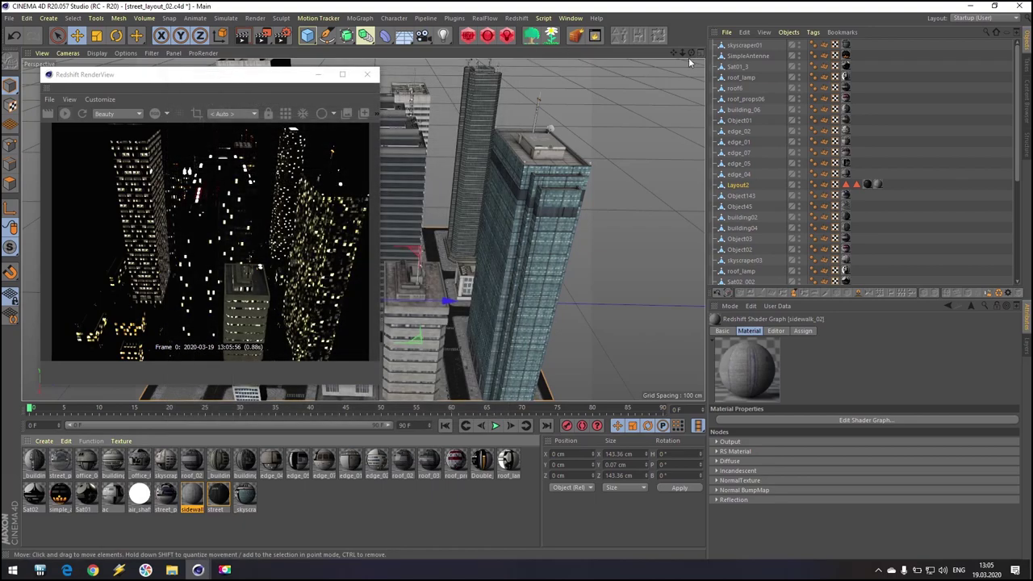
Close the Redshift RenderView window to uncover the full city viewport.
{"action": "left_click_drag", "start_coordinate": [691, 53], "coordinate": [564, 68]}
{"action": "left_click_drag", "start_coordinate": [257, 202], "coordinate": [138, 184]}
{"action": "left_click_drag", "start_coordinate": [691, 54], "coordinate": [444, 38]}
{"action": "left_click", "coordinate": [368, 74]}
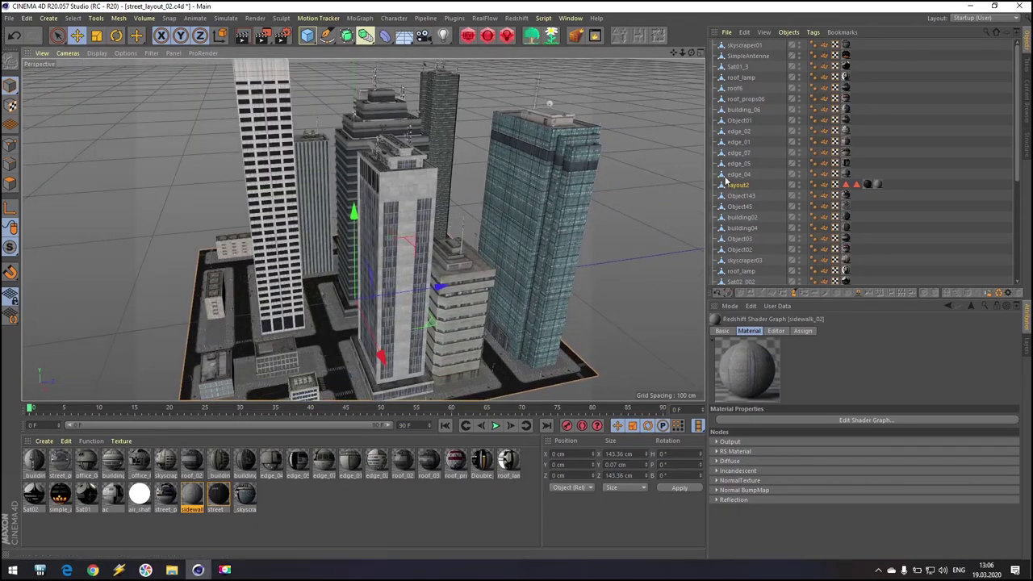
Group all scene objects from skyscraper01 to air_shaft_deflector under one null and rename it City.
{"action": "left_click", "coordinate": [750, 46]}
{"action": "key", "text": "ctrl+a"}
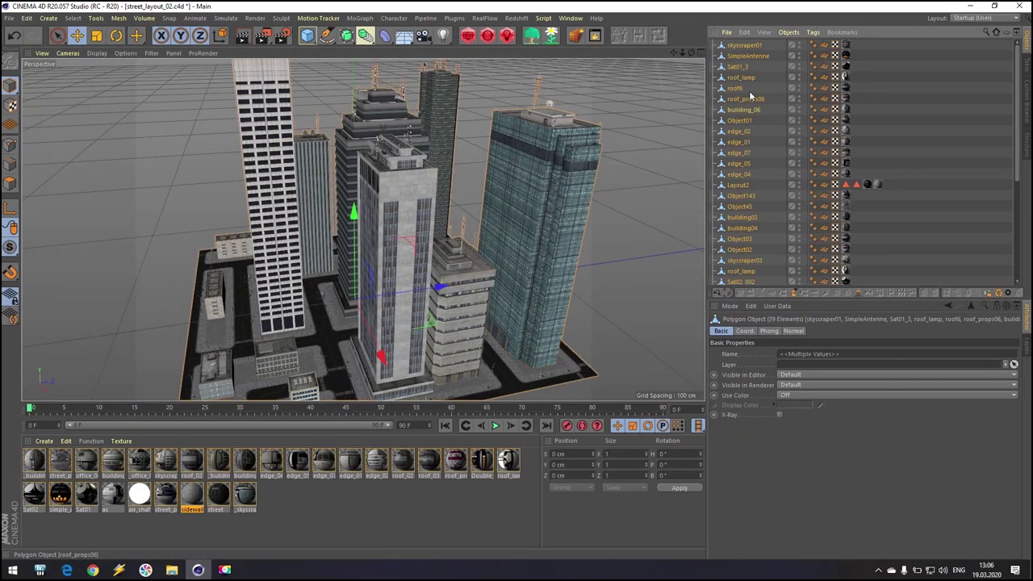
{"action": "left_click", "coordinate": [750, 46]}
{"action": "scroll", "coordinate": [755, 68], "scroll_direction": "down", "scroll_amount": 5}
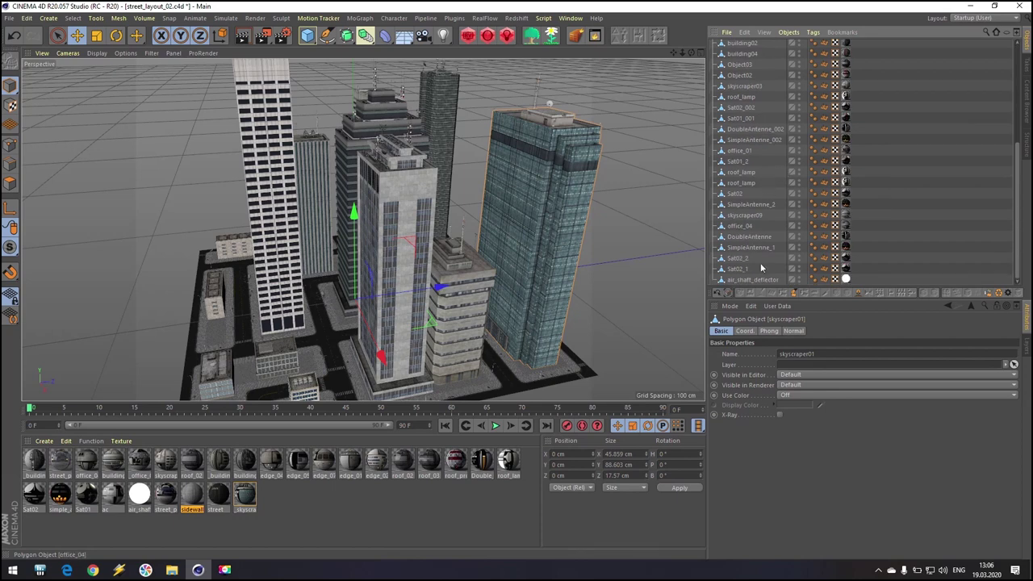
{"action": "left_click", "coordinate": [755, 280], "text": "shift"}
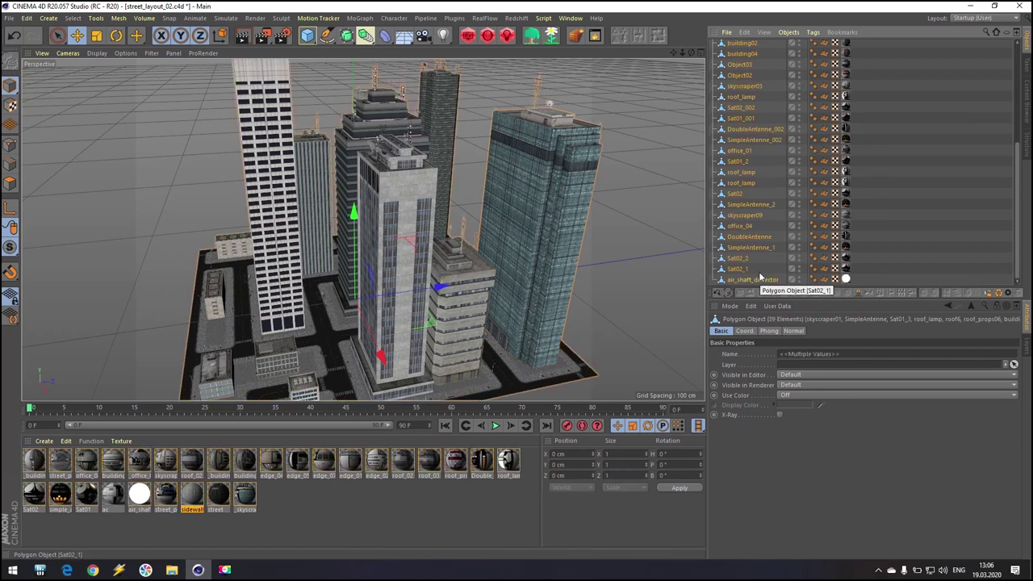
{"action": "key", "text": "alt+g"}
{"action": "double_click", "coordinate": [736, 46]}
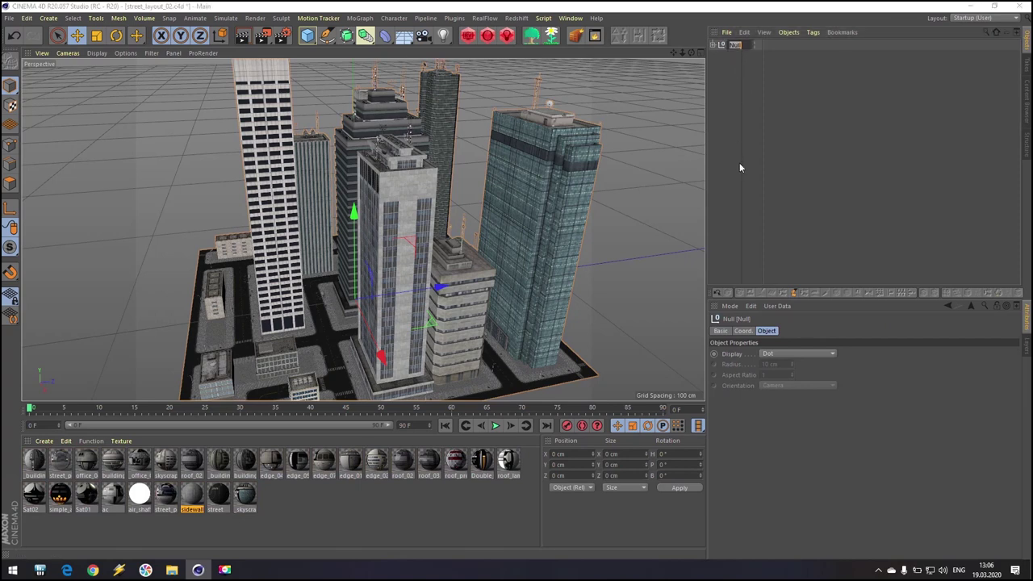
{"action": "type", "text": "c"}
Examine the grouped city block from several sides and distances.
{"action": "key", "text": "alt+Tab"}
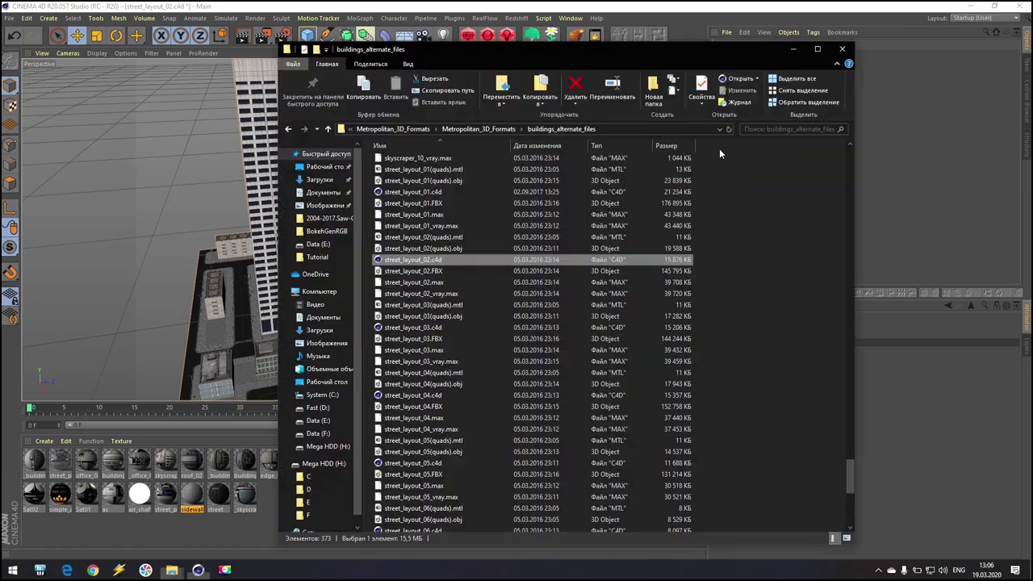
{"action": "left_click", "coordinate": [793, 48]}
{"action": "right_click_drag", "start_coordinate": [548, 251], "coordinate": [512, 274], "text": "alt"}
{"action": "scroll", "coordinate": [510, 273], "scroll_direction": "up", "scroll_amount": 5}
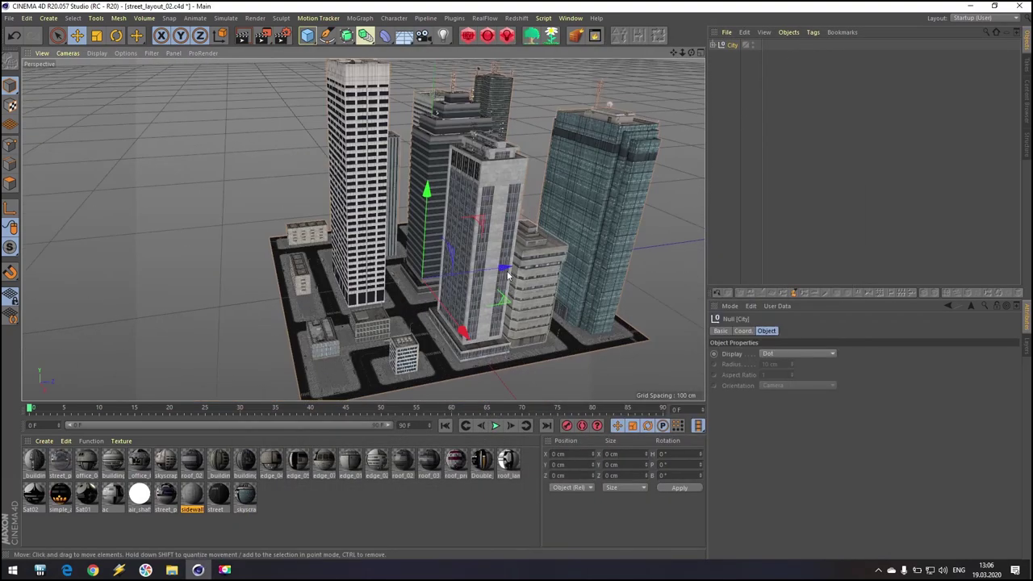
{"action": "left_click_drag", "start_coordinate": [534, 254], "coordinate": [90, 236], "text": "alt"}
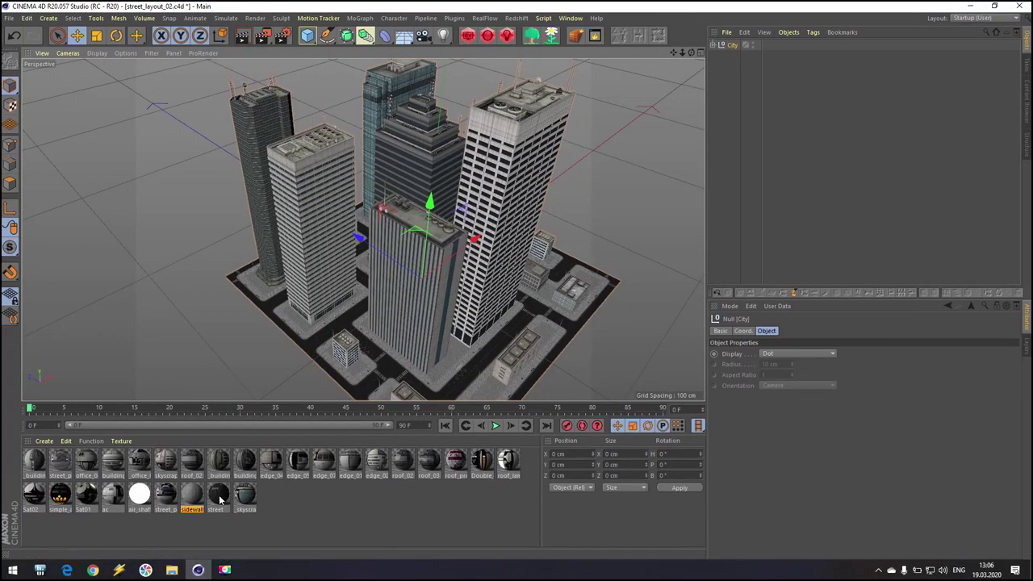
{"action": "scroll", "coordinate": [492, 174], "scroll_direction": "down", "scroll_amount": 5}
{"action": "scroll", "coordinate": [561, 176], "scroll_direction": "up", "scroll_amount": 3}
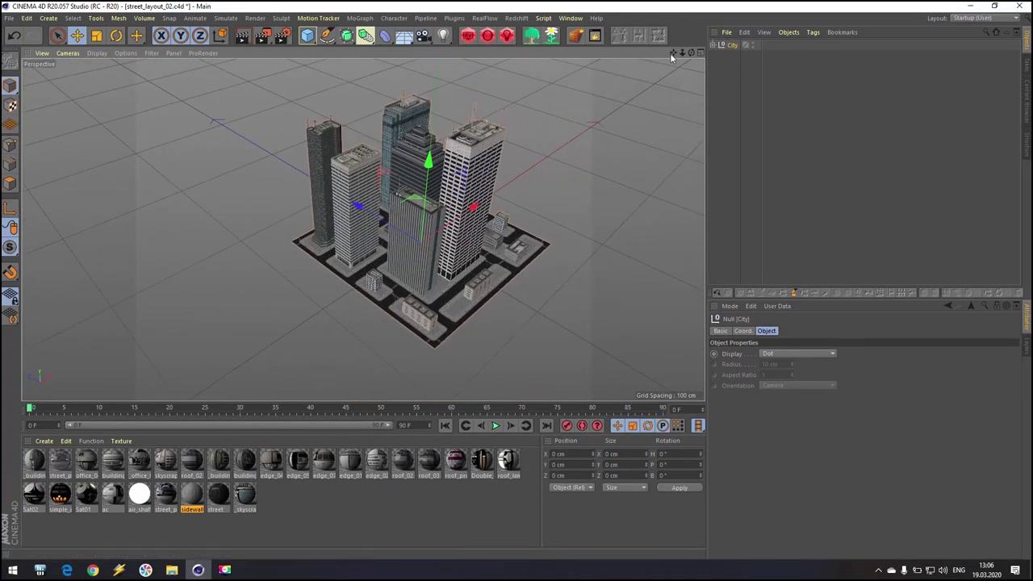
{"action": "left_click_drag", "start_coordinate": [672, 53], "coordinate": [579, 43]}
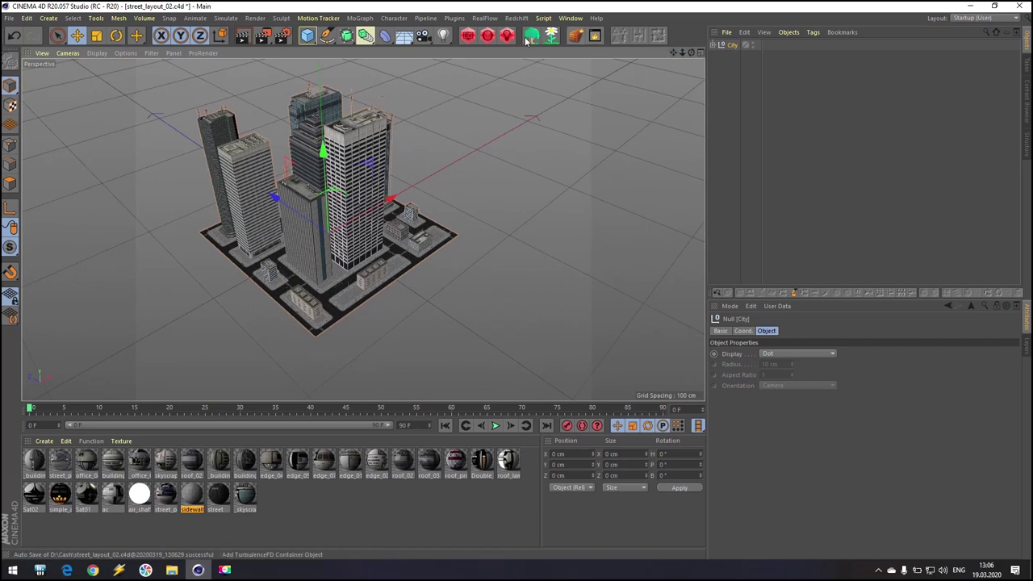
Add a MoGraph Cloner and make the City null its child.
{"action": "left_click", "coordinate": [360, 17]}
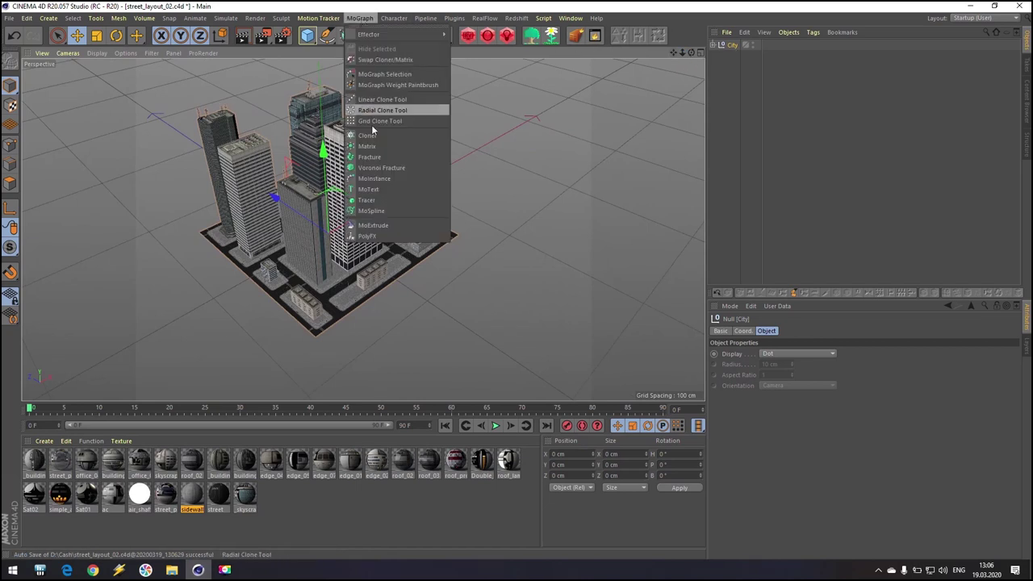
{"action": "left_click", "coordinate": [368, 135]}
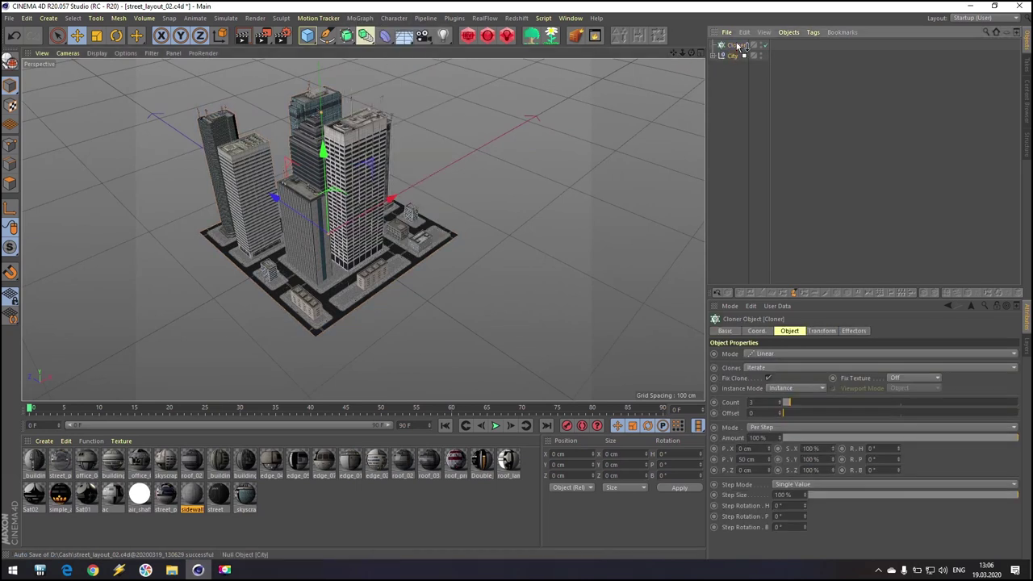
{"action": "left_click_drag", "start_coordinate": [736, 45], "coordinate": [737, 46]}
{"action": "scroll", "coordinate": [369, 205], "scroll_direction": "down", "scroll_amount": 5}
{"action": "mouse_move", "coordinate": [367, 207]}
{"action": "left_mouse_down", "text": "alt"}
{"action": "mouse_move", "coordinate": [195, 199]}
{"action": "mouse_move", "coordinate": [288, 195]}
{"action": "left_mouse_up", "text": "alt"}
{"action": "scroll", "coordinate": [369, 131], "scroll_direction": "up", "scroll_amount": 6}
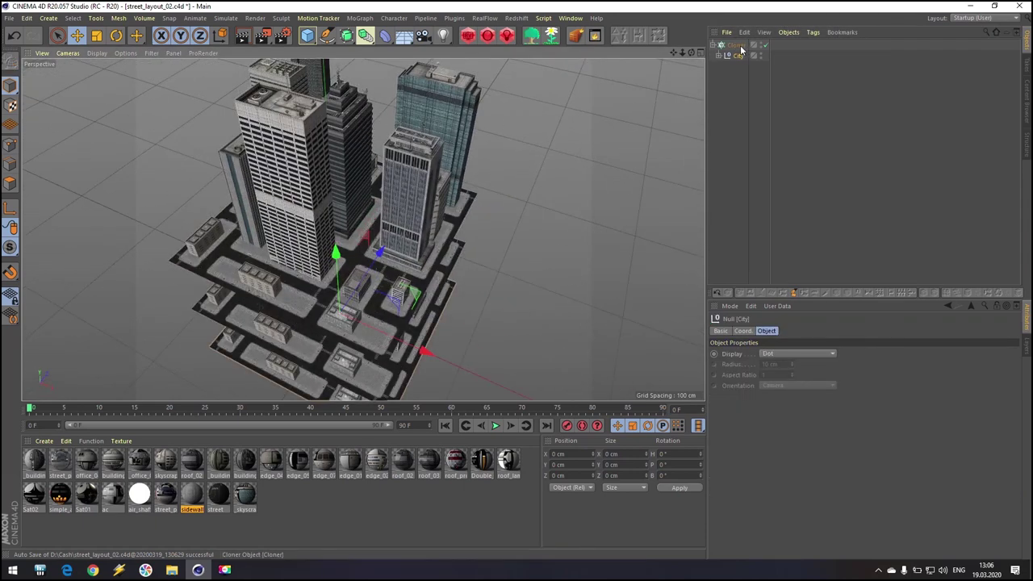
Set the Cloner's Instance Mode to Multi-Instance.
{"action": "left_click", "coordinate": [737, 46]}
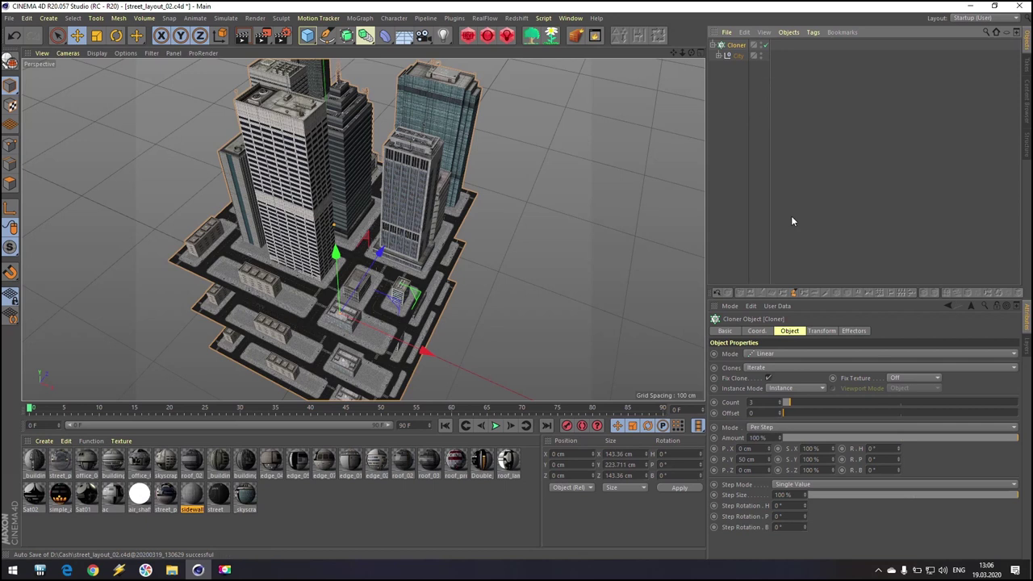
{"action": "left_click", "coordinate": [780, 390]}
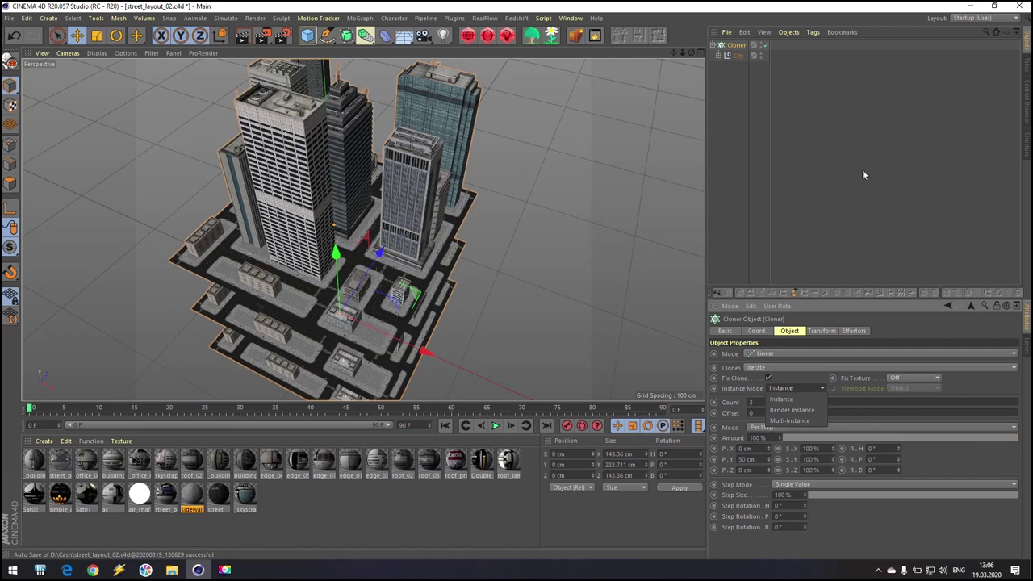
{"action": "left_click", "coordinate": [755, 95]}
{"action": "left_click", "coordinate": [806, 390]}
{"action": "left_click", "coordinate": [788, 422]}
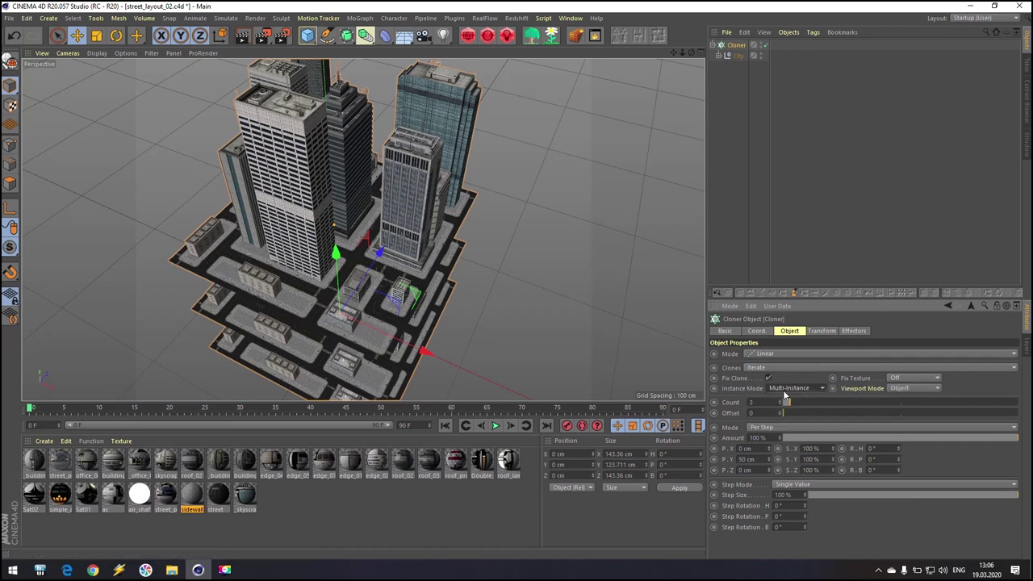
Set the Cloner's step position to 0 cm in Y and 140 cm in Z so the city blocks line up in a row.
{"action": "double_click", "coordinate": [746, 459]}
{"action": "type", "text": "0"}
{"action": "key", "text": "Return"}
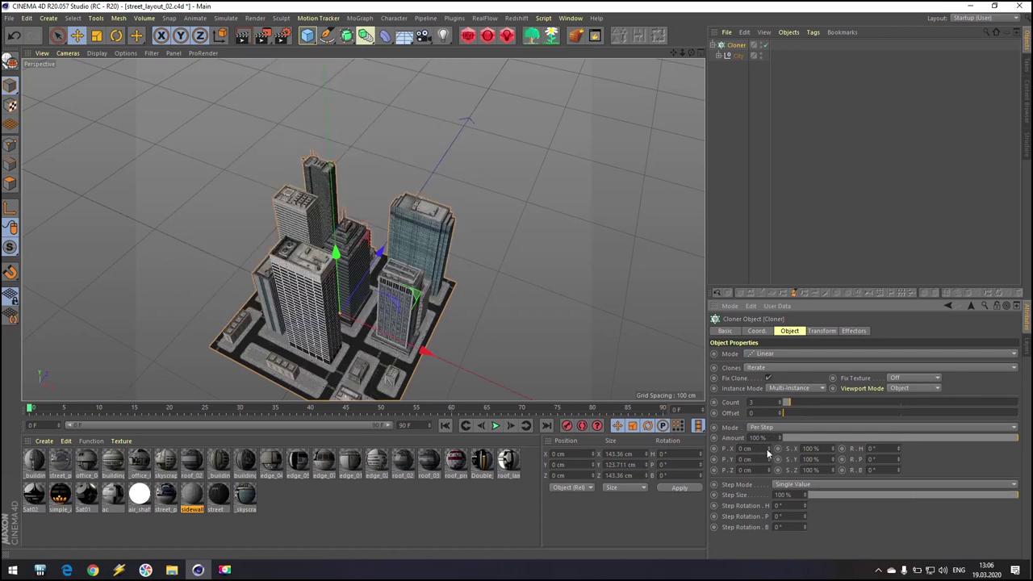
{"action": "mouse_move", "coordinate": [768, 471]}
{"action": "left_mouse_down"}
{"action": "mouse_move", "coordinate": [872, 471]}
{"action": "mouse_move", "coordinate": [863, 471]}
{"action": "left_mouse_up"}
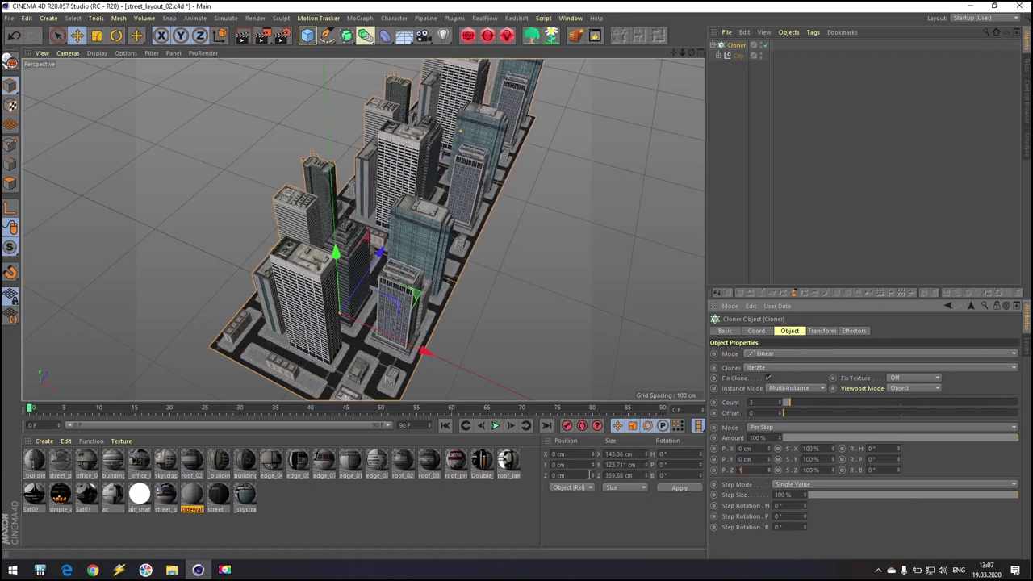
{"action": "key", "text": "Return"}
{"action": "scroll", "coordinate": [494, 247], "scroll_direction": "down", "scroll_amount": 3}
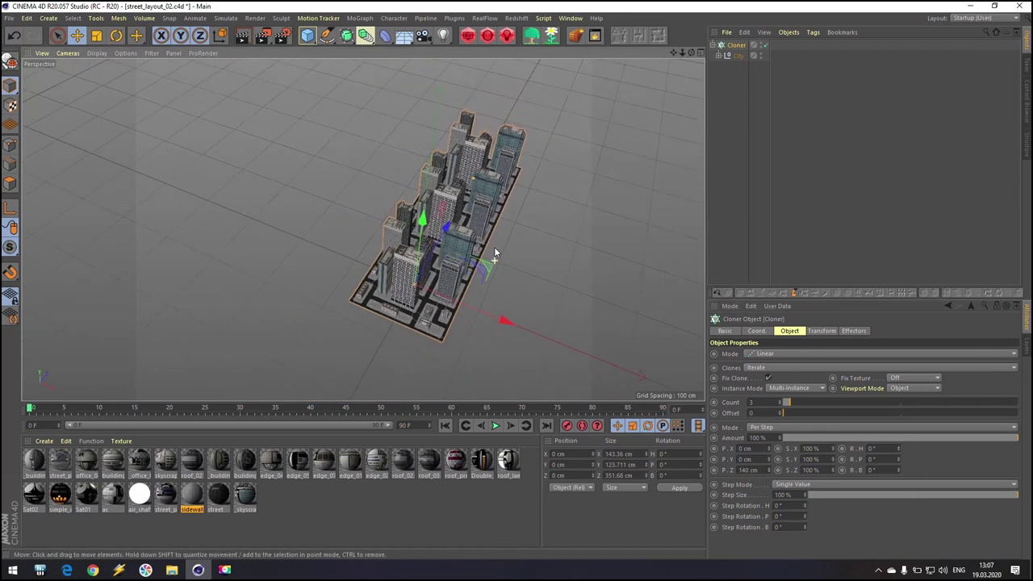
Set the Cloner's Count to 6 to lengthen the row of city blocks.
{"action": "double_click", "coordinate": [774, 401]}
{"action": "type", "text": "6"}
{"action": "key", "text": "Return"}
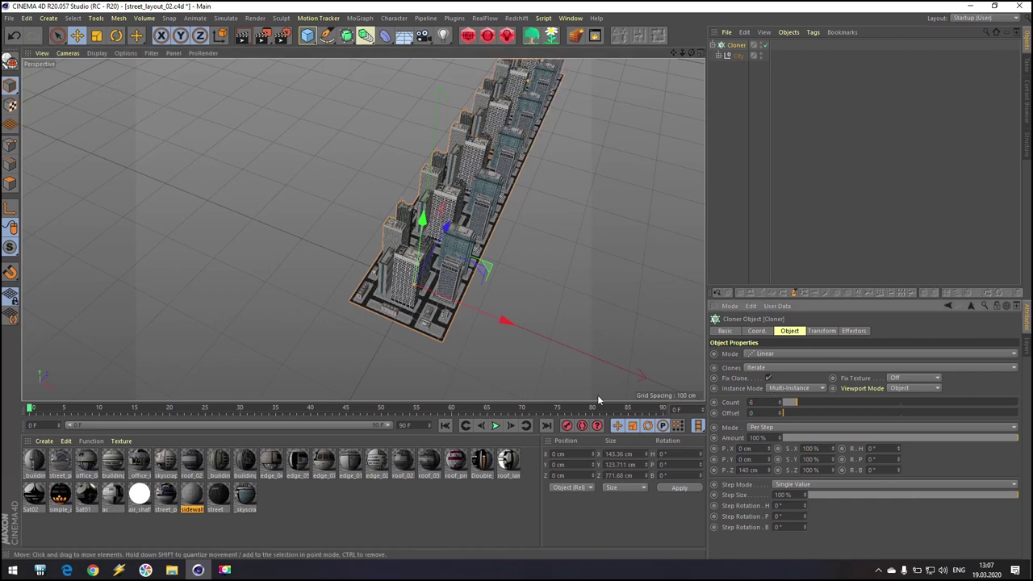
Set the Cloner's R.H step rotation to 90° so each city block is turned relative to the previous one.
{"action": "middle_click_drag", "start_coordinate": [599, 183], "coordinate": [376, 244], "text": "alt"}
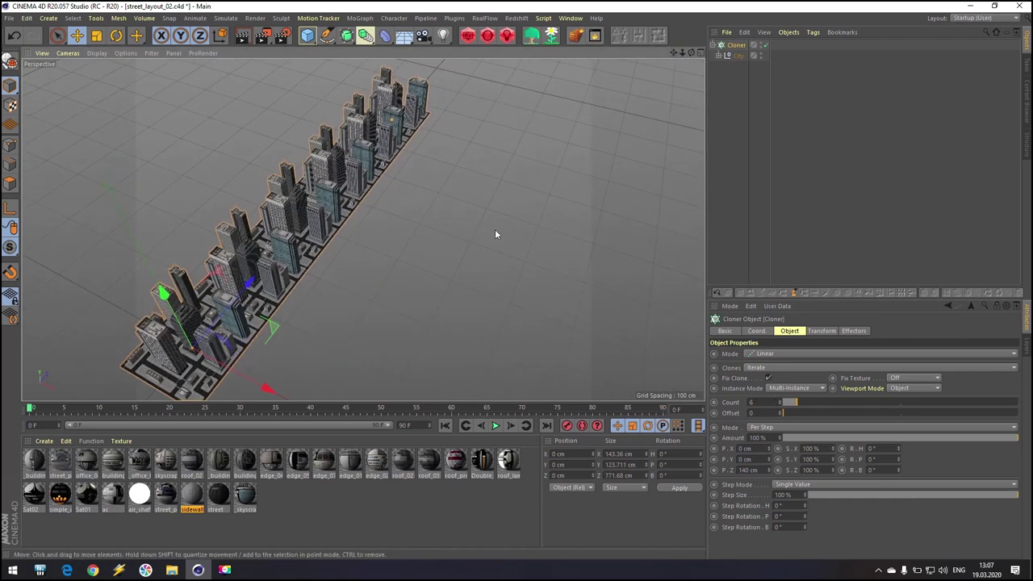
{"action": "left_click_drag", "start_coordinate": [495, 229], "coordinate": [402, 180], "text": "alt"}
{"action": "scroll", "coordinate": [383, 288], "scroll_direction": "up", "scroll_amount": 3}
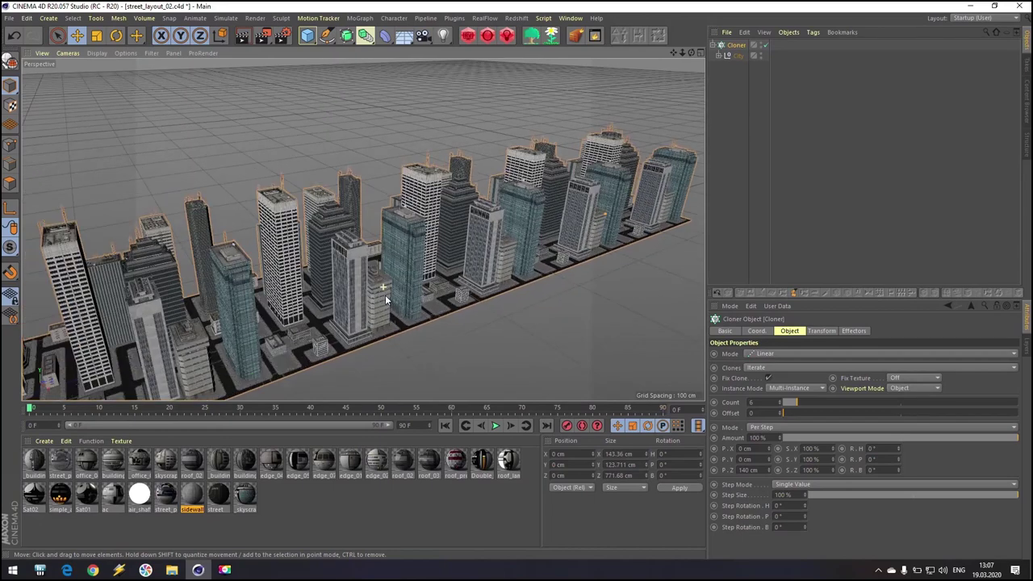
{"action": "left_click_drag", "start_coordinate": [673, 53], "coordinate": [847, 1]}
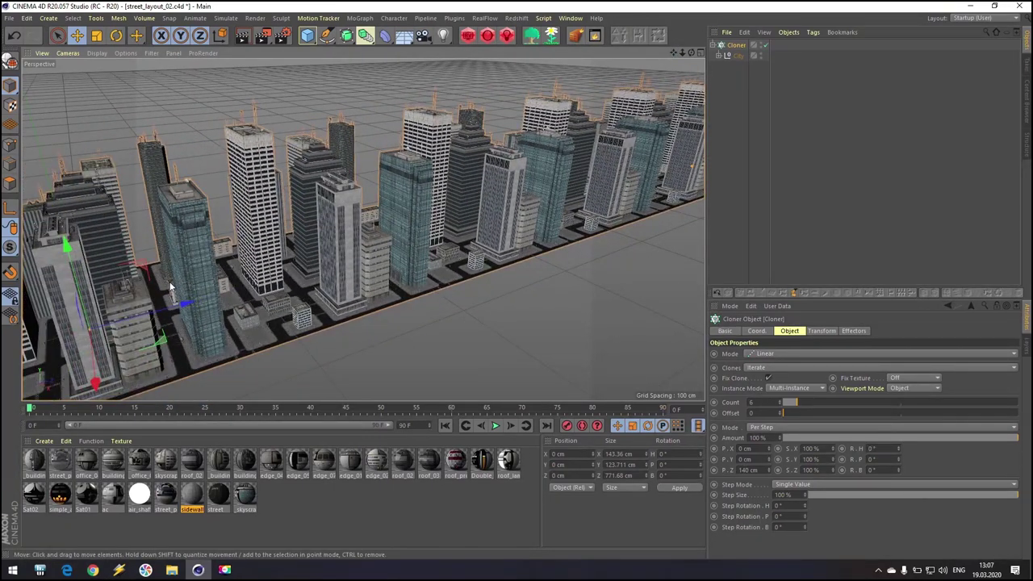
{"action": "left_click", "coordinate": [885, 448]}
{"action": "type", "text": "90"}
{"action": "key", "text": "Return"}
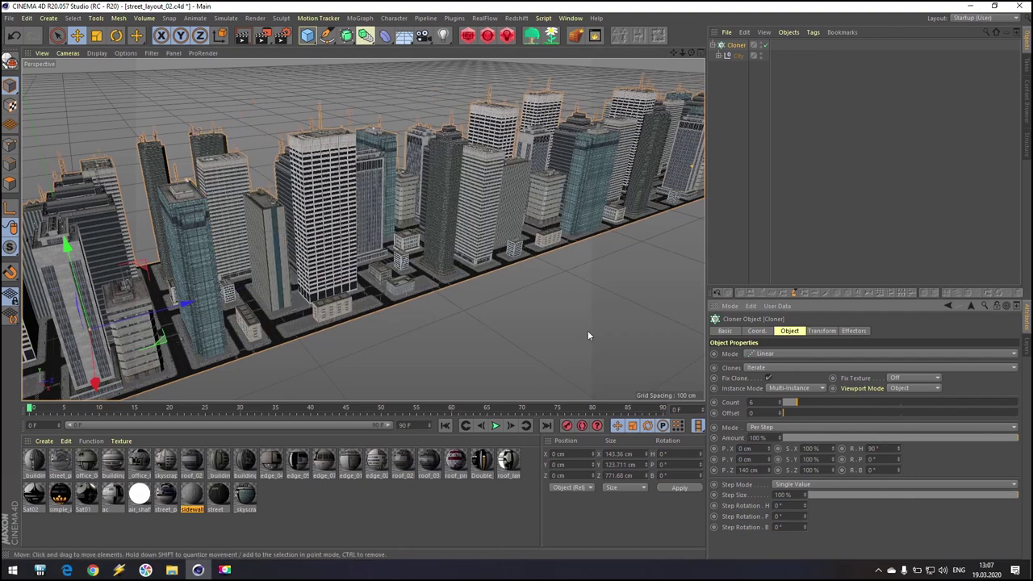
Examine the row of rotated city blocks from above and near street level for visible repetition.
{"action": "scroll", "coordinate": [436, 284], "scroll_direction": "down", "scroll_amount": 5}
{"action": "left_click_drag", "start_coordinate": [497, 287], "coordinate": [457, 336], "text": "alt"}
{"action": "left_click_drag", "start_coordinate": [673, 53], "coordinate": [516, 38]}
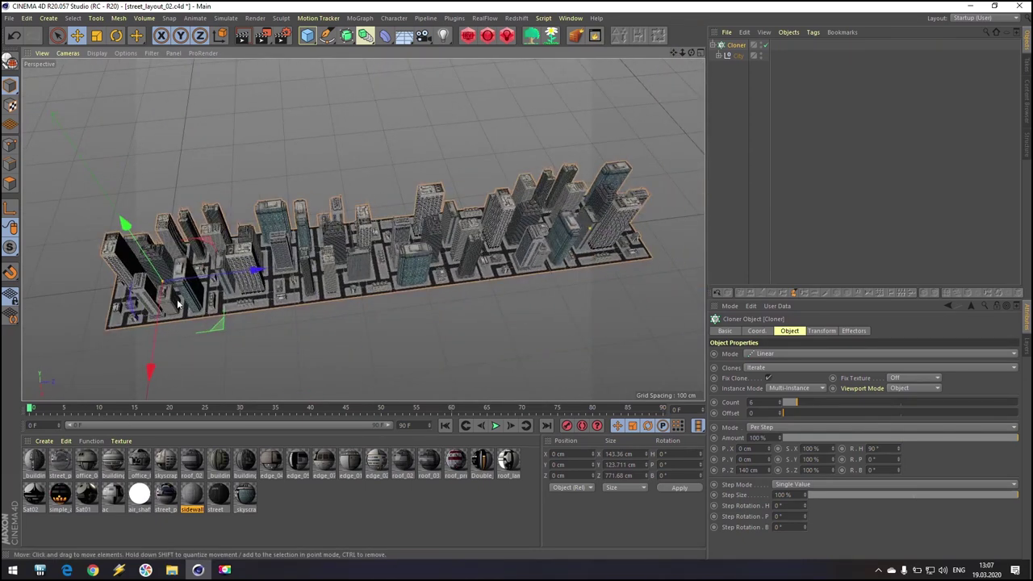
{"action": "left_click_drag", "start_coordinate": [388, 349], "coordinate": [443, 277], "text": "alt"}
{"action": "scroll", "coordinate": [252, 267], "scroll_direction": "up", "scroll_amount": 5}
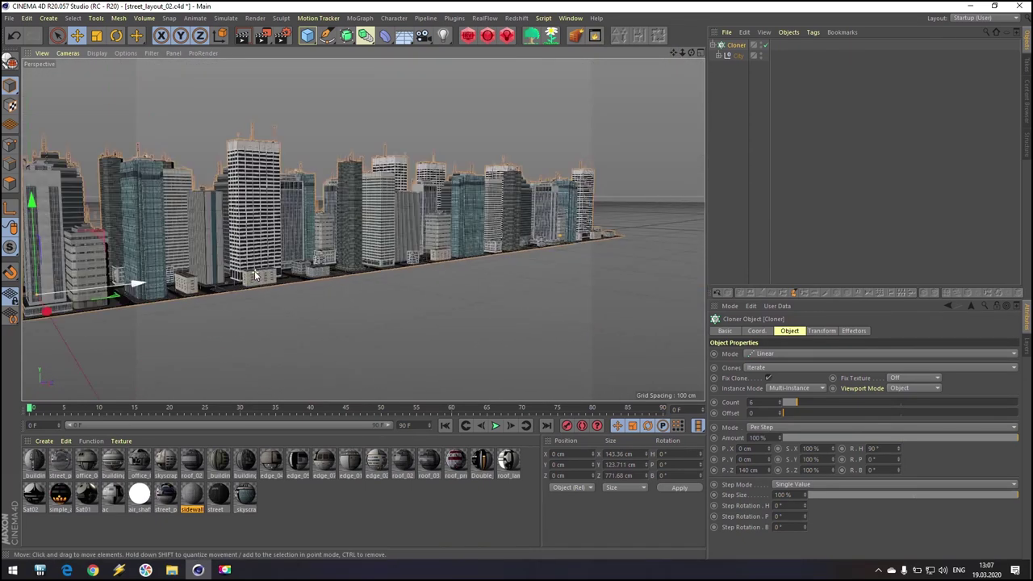
{"action": "left_click_drag", "start_coordinate": [673, 53], "coordinate": [761, 46]}
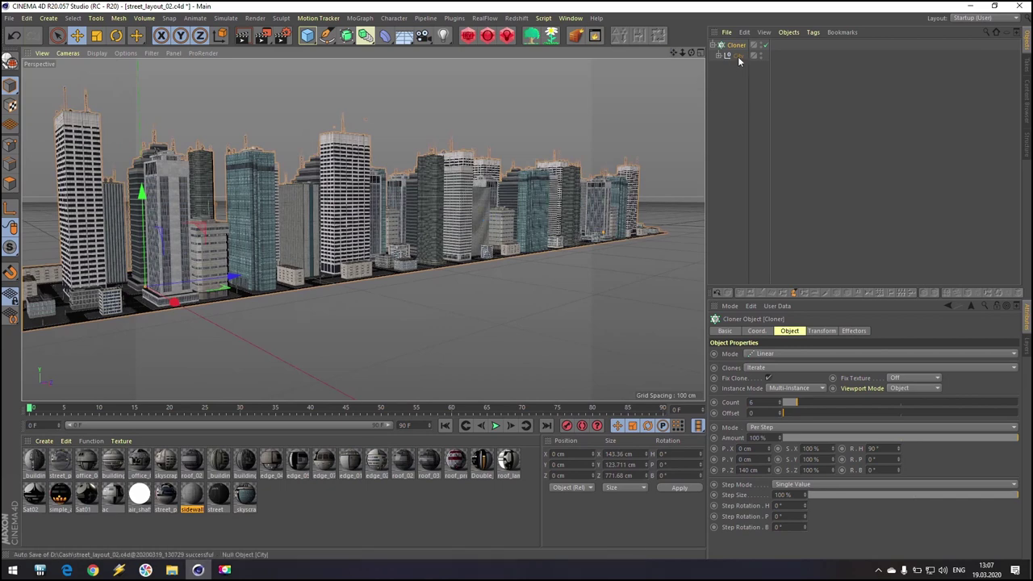
{"action": "scroll", "coordinate": [397, 212], "scroll_direction": "down", "scroll_amount": 5}
{"action": "left_click_drag", "start_coordinate": [397, 213], "coordinate": [468, 206], "text": "alt"}
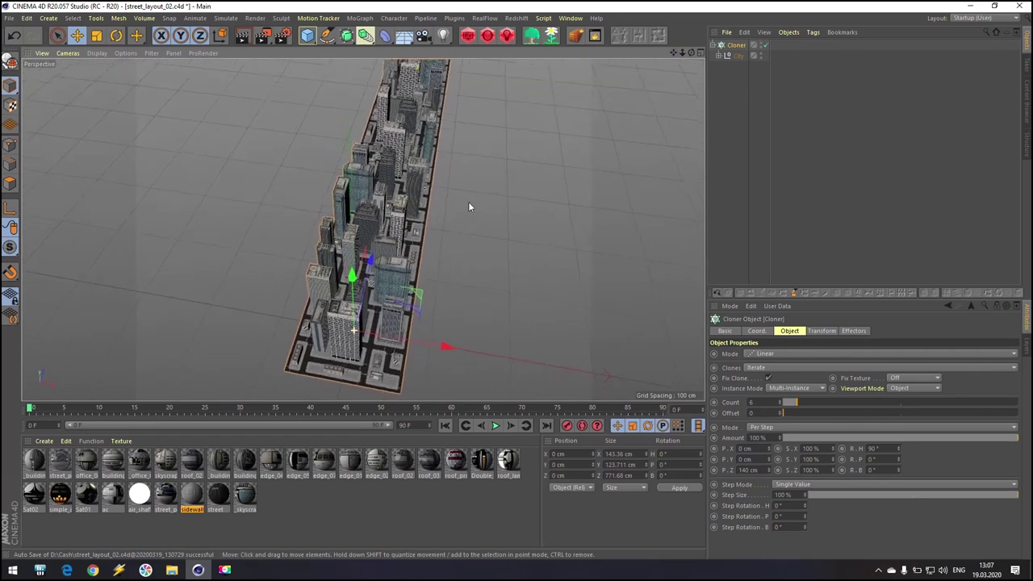
Add a second Cloner, nest the first Cloner inside it, and set its Instance Mode to Multi-Instance.
{"action": "left_click", "coordinate": [360, 18]}
{"action": "left_click", "coordinate": [379, 135], "text": "alt"}
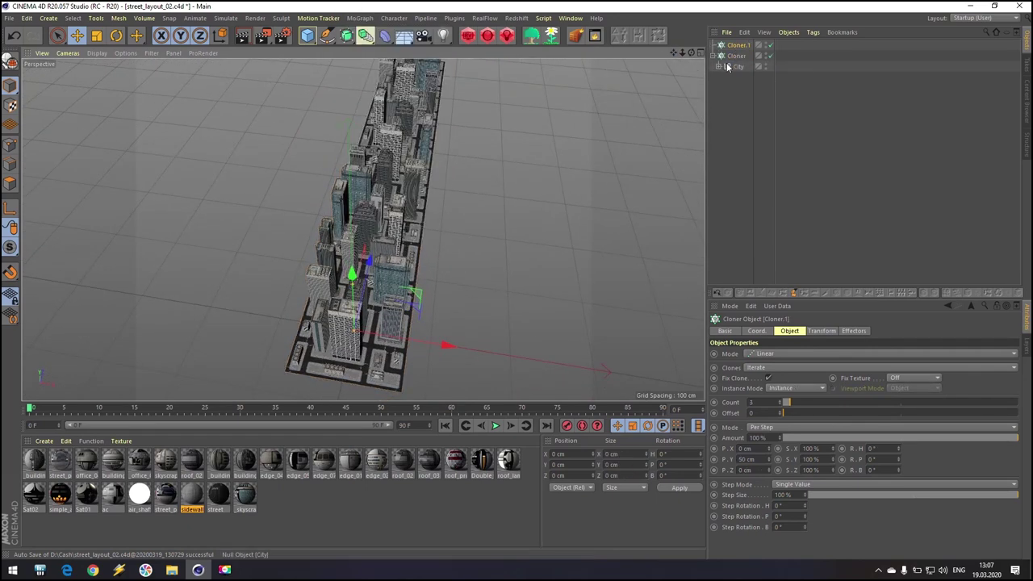
{"action": "left_click_drag", "start_coordinate": [736, 58], "coordinate": [741, 47]}
{"action": "left_click", "coordinate": [797, 388]}
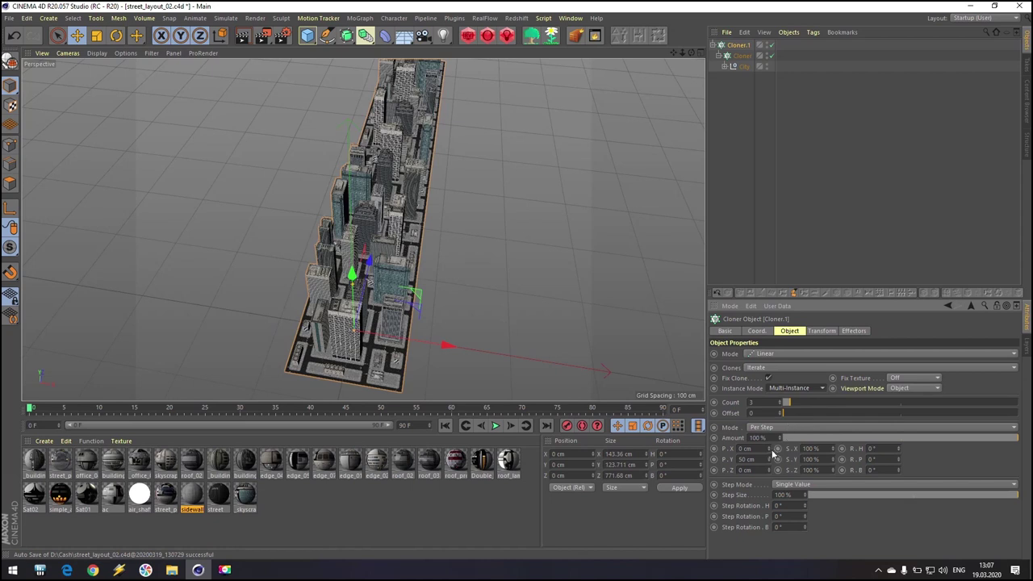
Set the outer Cloner's step position to 0 cm in Y and 140 cm in X to repeat the row sideways.
{"action": "left_click_drag", "start_coordinate": [762, 458], "coordinate": [682, 450]}
{"action": "type", "text": "0"}
{"action": "key", "text": "Return"}
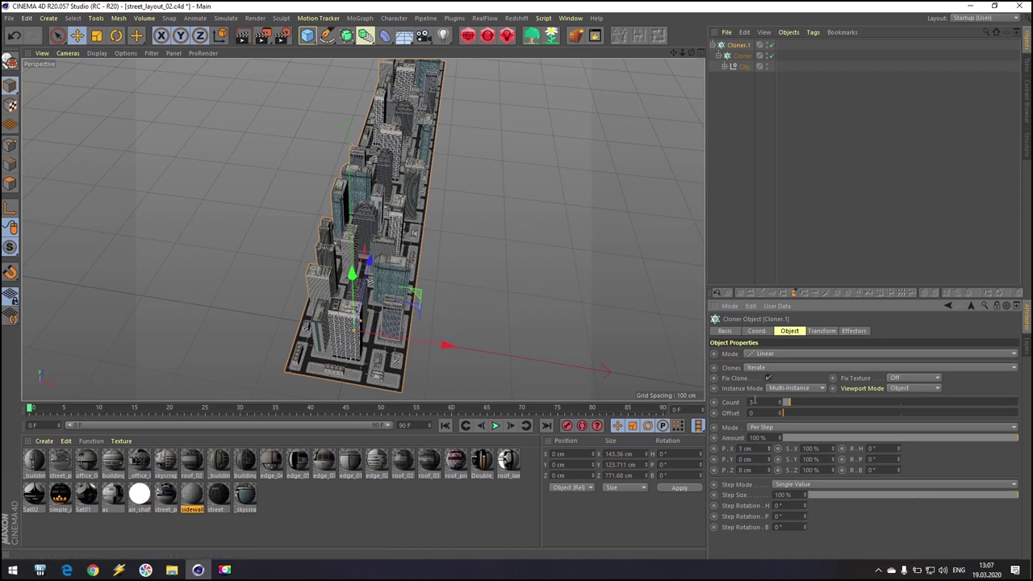
{"action": "left_click_drag", "start_coordinate": [763, 451], "coordinate": [679, 450]}
{"action": "type", "text": "140"}
{"action": "key", "text": "Return"}
{"action": "scroll", "coordinate": [427, 225], "scroll_direction": "down", "scroll_amount": 5}
{"action": "left_click_drag", "start_coordinate": [427, 226], "coordinate": [507, 214], "text": "alt"}
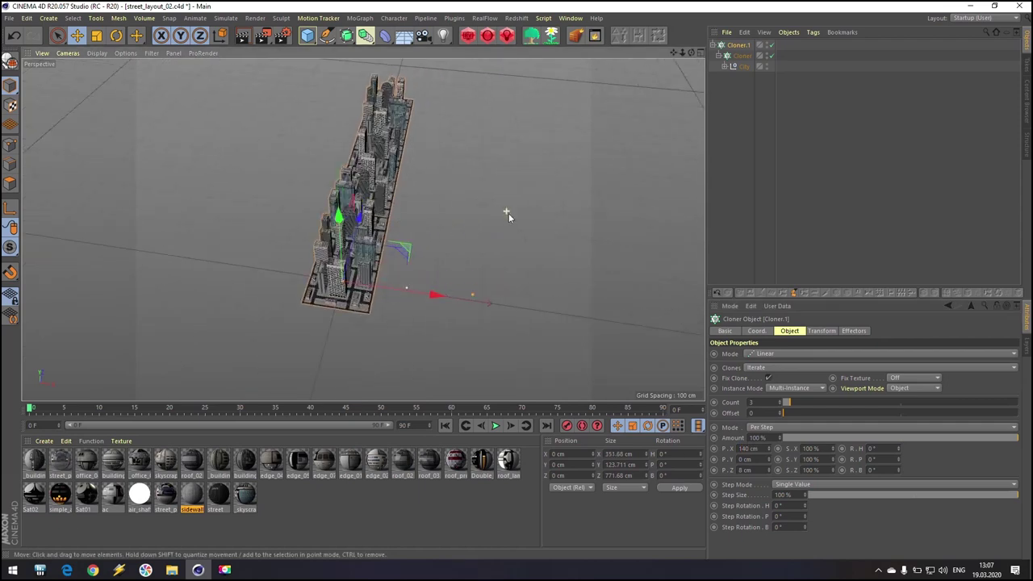
Try the outer Cloner's Render Instance mode and set its Instance Mode to Instance so the repeated rows display.
{"action": "left_click", "coordinate": [787, 388]}
{"action": "left_click", "coordinate": [789, 398]}
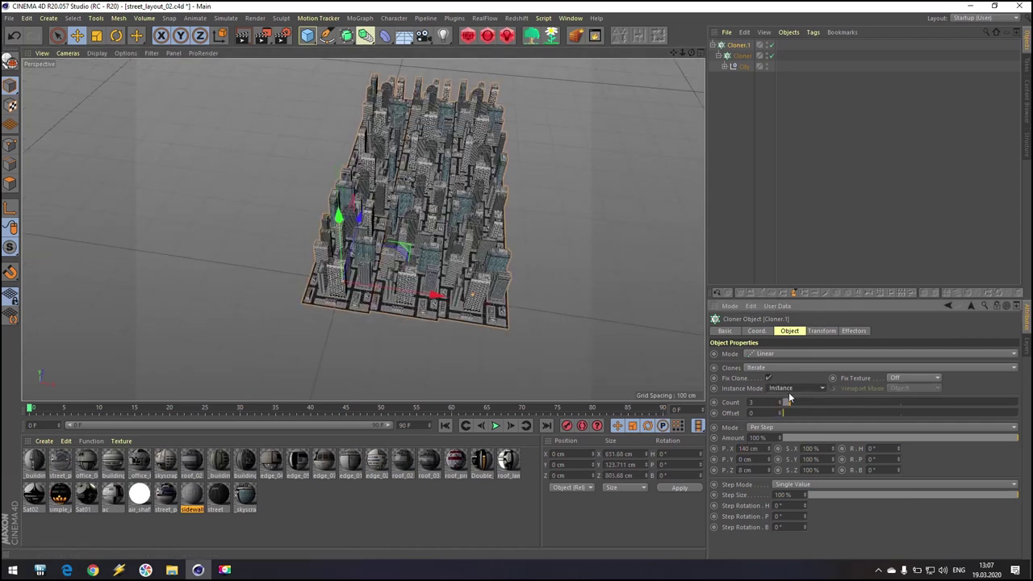
{"action": "left_click", "coordinate": [794, 388]}
{"action": "left_click", "coordinate": [788, 406]}
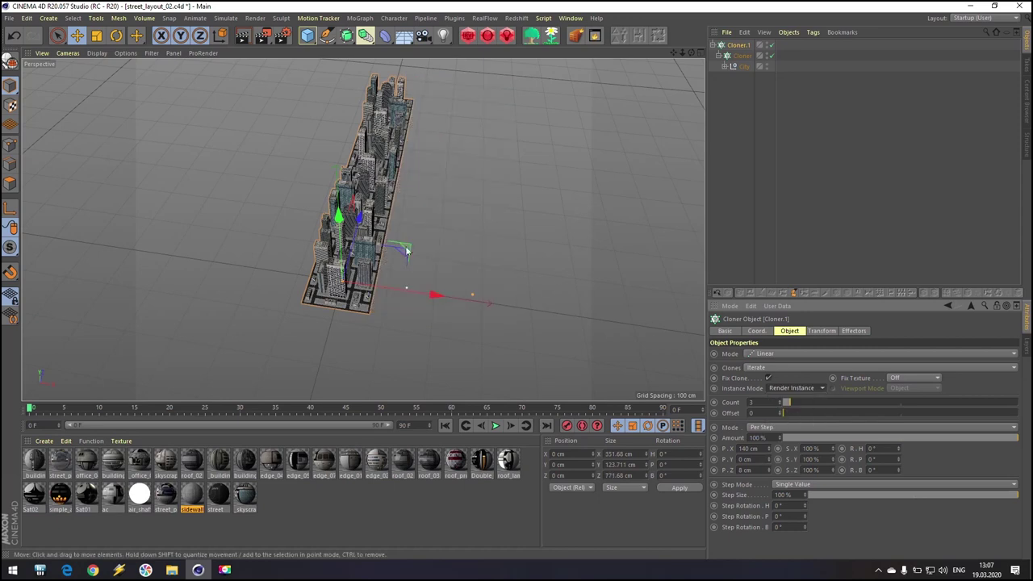
{"action": "left_click_drag", "start_coordinate": [395, 266], "coordinate": [430, 289], "text": "alt"}
{"action": "left_click", "coordinate": [793, 388]}
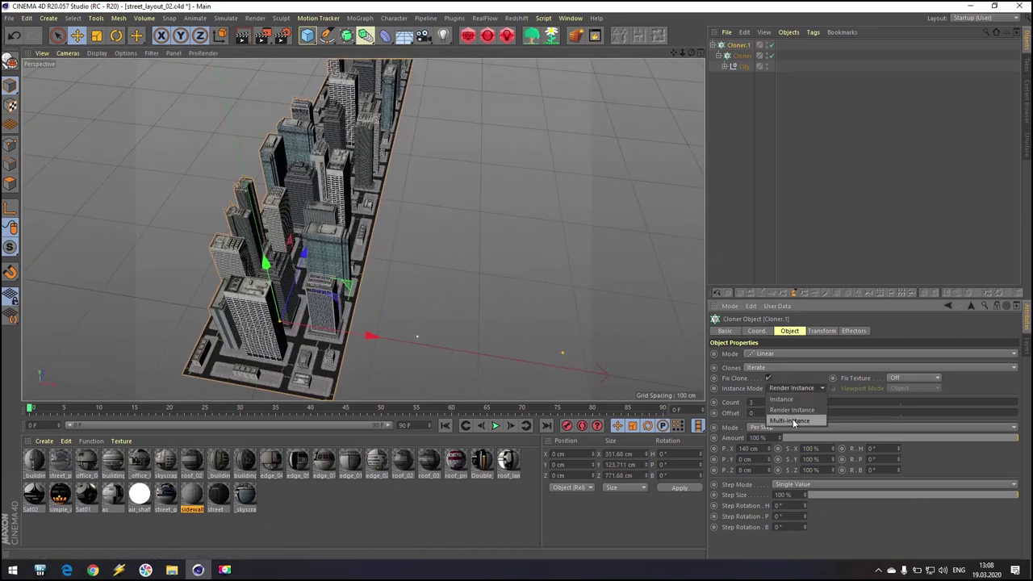
{"action": "left_click", "coordinate": [783, 399]}
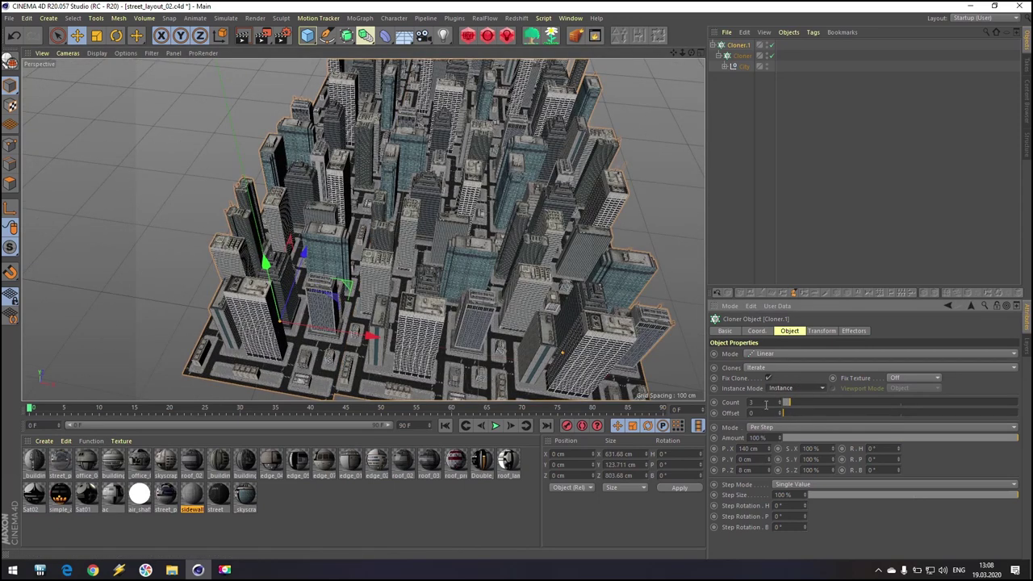
Set the outer Cloner's count to 2 and its step position to -140 cm in X and 0 cm in Z.
{"action": "type", "text": "2"}
{"action": "key", "text": "Return"}
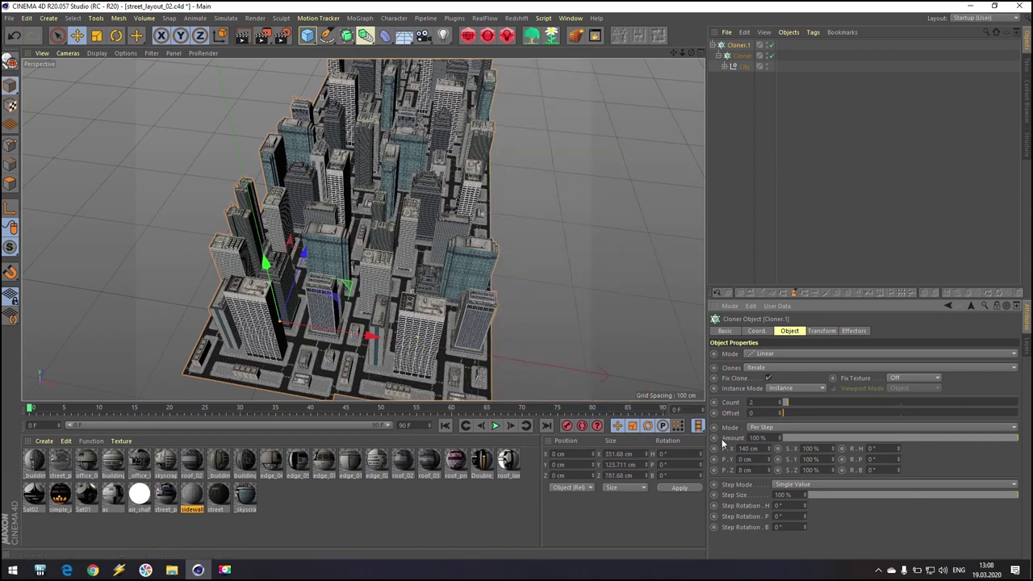
{"action": "key", "text": "Return"}
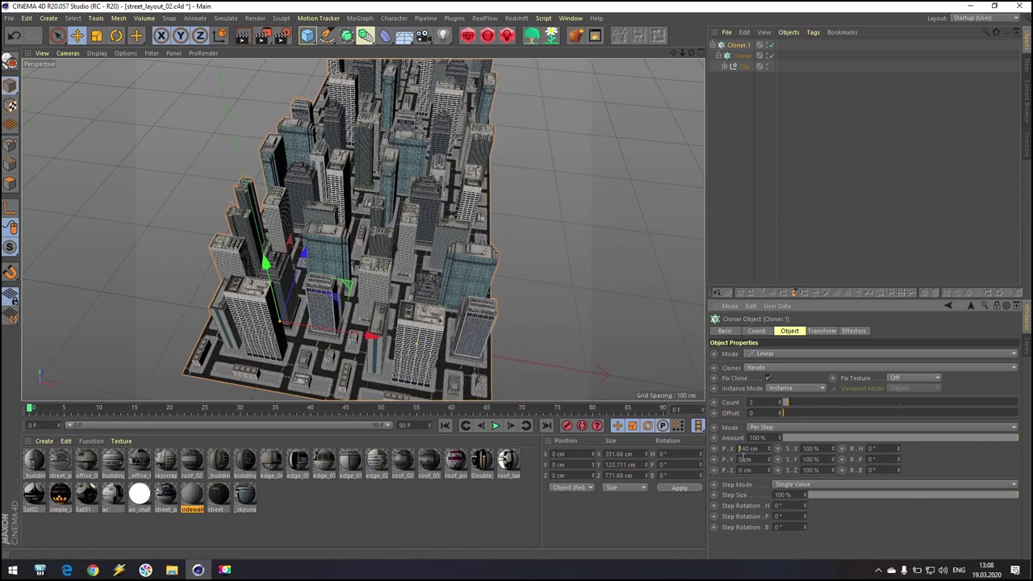
{"action": "type", "text": "-"}
{"action": "key", "text": "Return"}
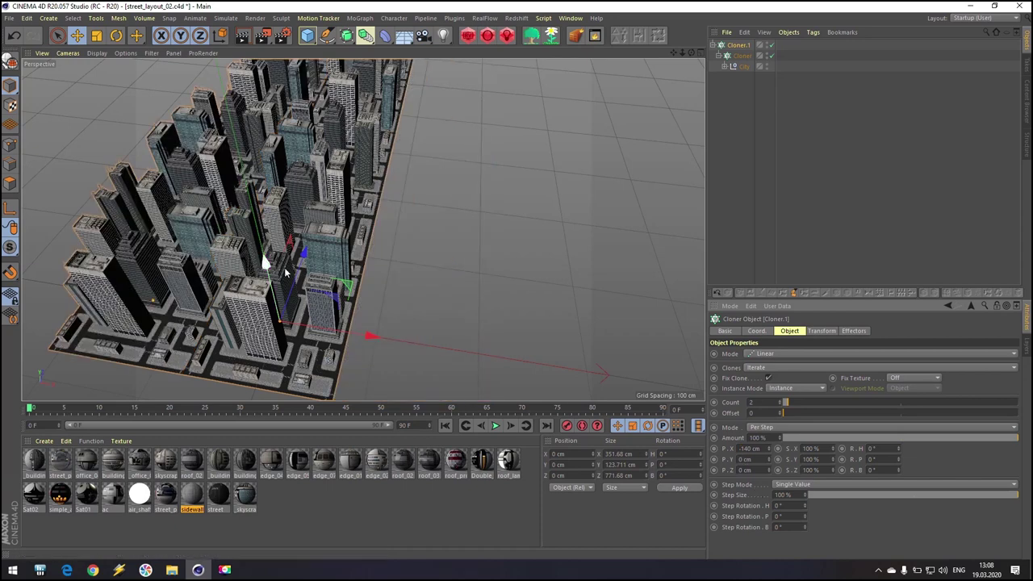
Try a 90° R.H step rotation on the outer Cloner, and set it to 180° to turn the second row around.
{"action": "scroll", "coordinate": [272, 215], "scroll_direction": "down", "scroll_amount": 4}
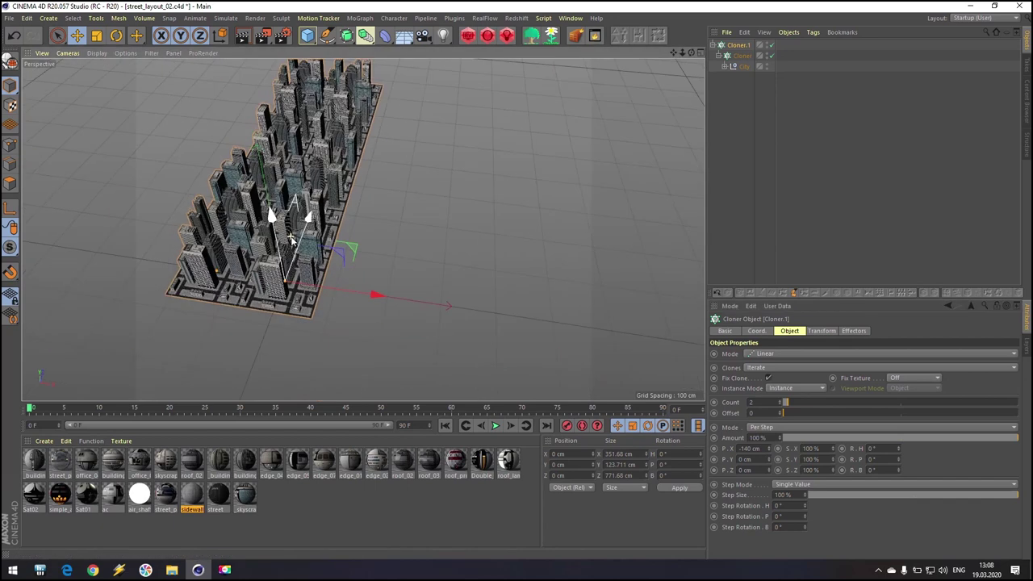
{"action": "scroll", "coordinate": [251, 138], "scroll_direction": "up", "scroll_amount": 2}
{"action": "left_click", "coordinate": [875, 449]}
{"action": "left_click", "coordinate": [872, 449]}
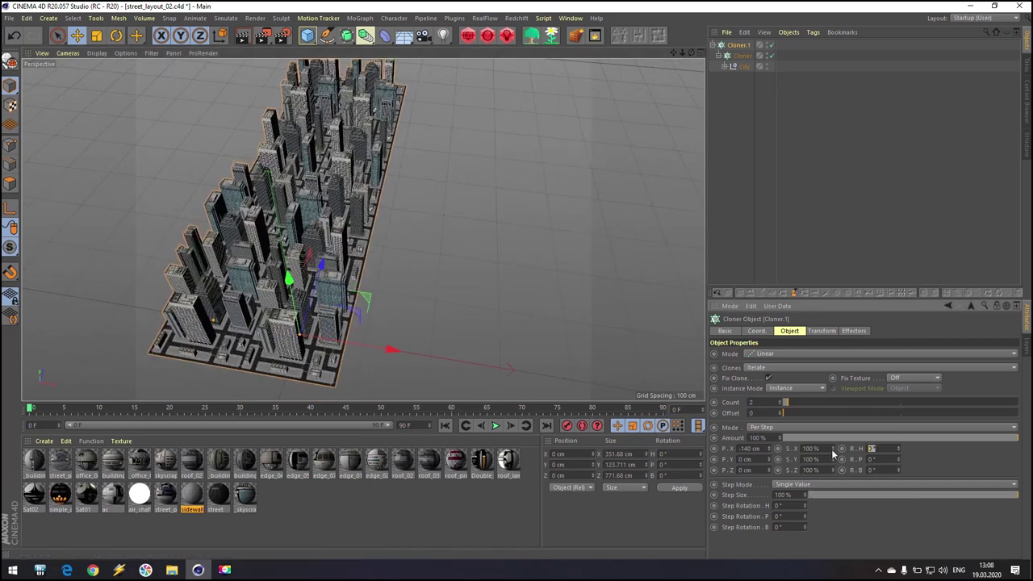
{"action": "type", "text": "90"}
{"action": "key", "text": "Return"}
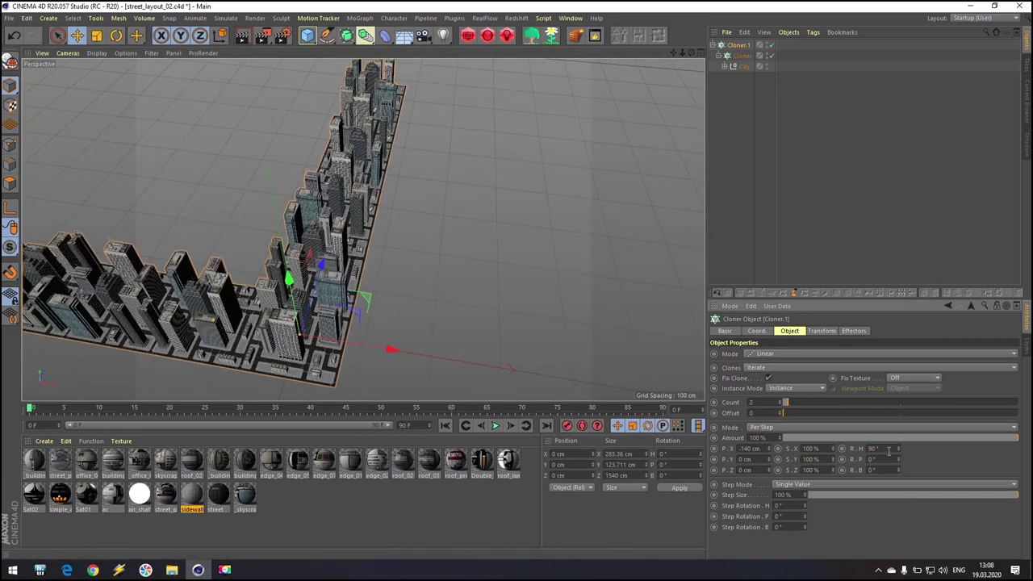
{"action": "type", "text": "180"}
{"action": "key", "text": "Return"}
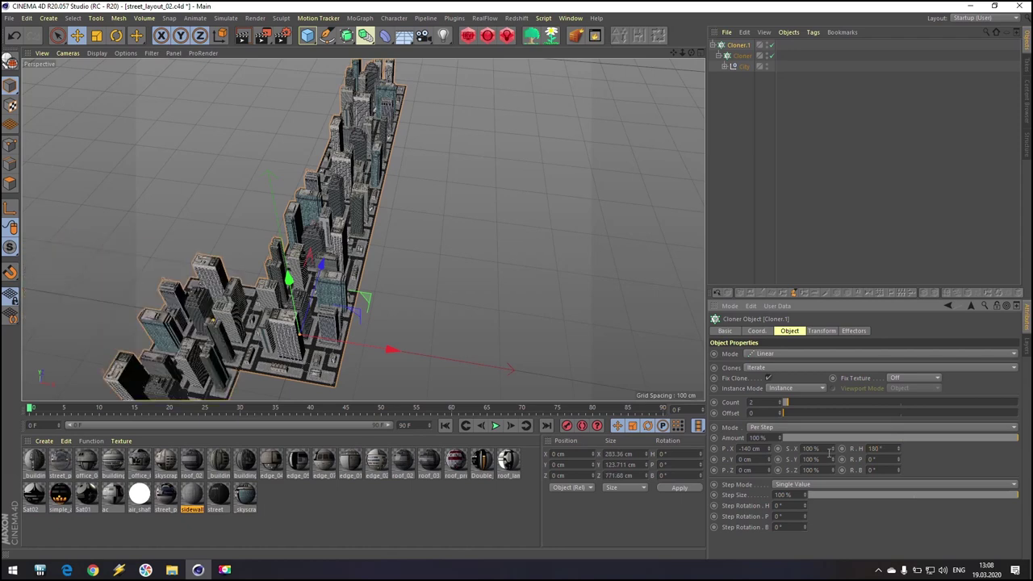
Set the outer Cloner's Z step position to 700 cm to align the rotated row with the first, and inspect the skyline.
{"action": "left_click_drag", "start_coordinate": [769, 472], "coordinate": [880, 472]}
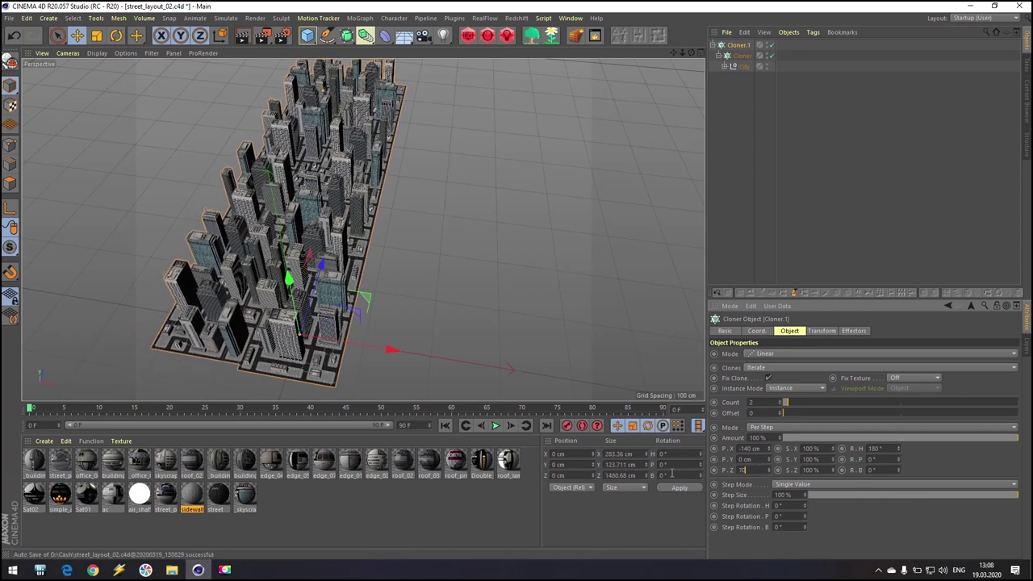
{"action": "left_click_drag", "start_coordinate": [473, 290], "coordinate": [490, 211], "text": "alt"}
{"action": "scroll", "coordinate": [449, 336], "scroll_direction": "up", "scroll_amount": 2}
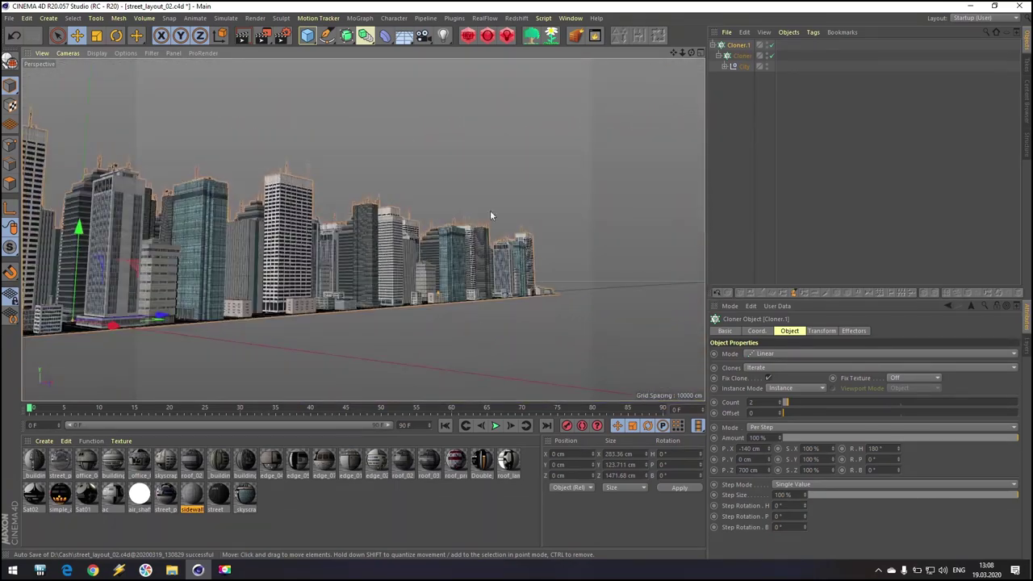
{"action": "right_click_drag", "start_coordinate": [544, 198], "coordinate": [477, 208], "text": "alt"}
{"action": "left_click_drag", "start_coordinate": [478, 211], "coordinate": [390, 173], "text": "alt"}
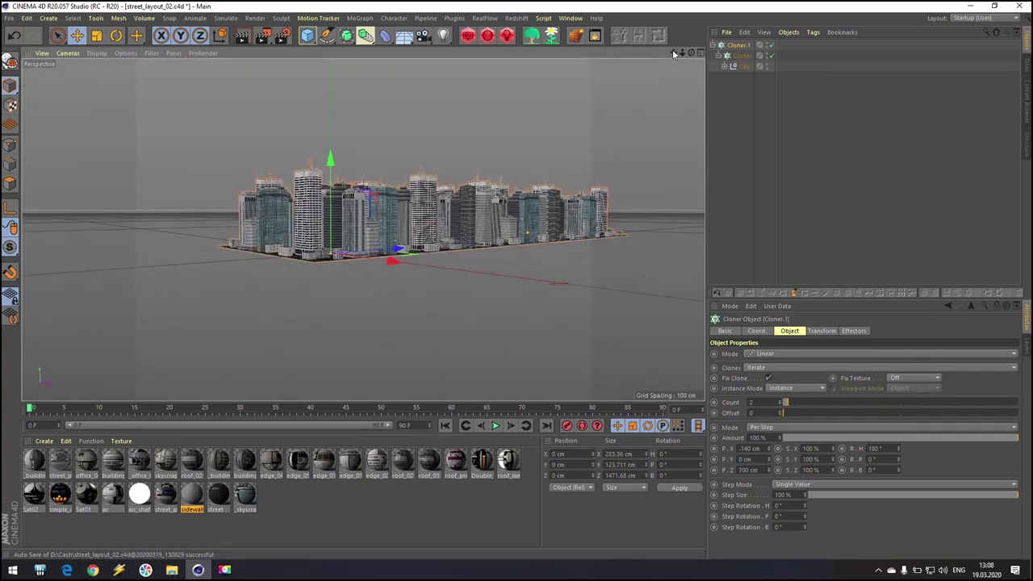
Preview the city in the Redshift RenderView and examine the lit skyscrapers from close to street level.
{"action": "left_click_drag", "start_coordinate": [673, 52], "coordinate": [583, 108]}
{"action": "left_click", "coordinate": [468, 35]}
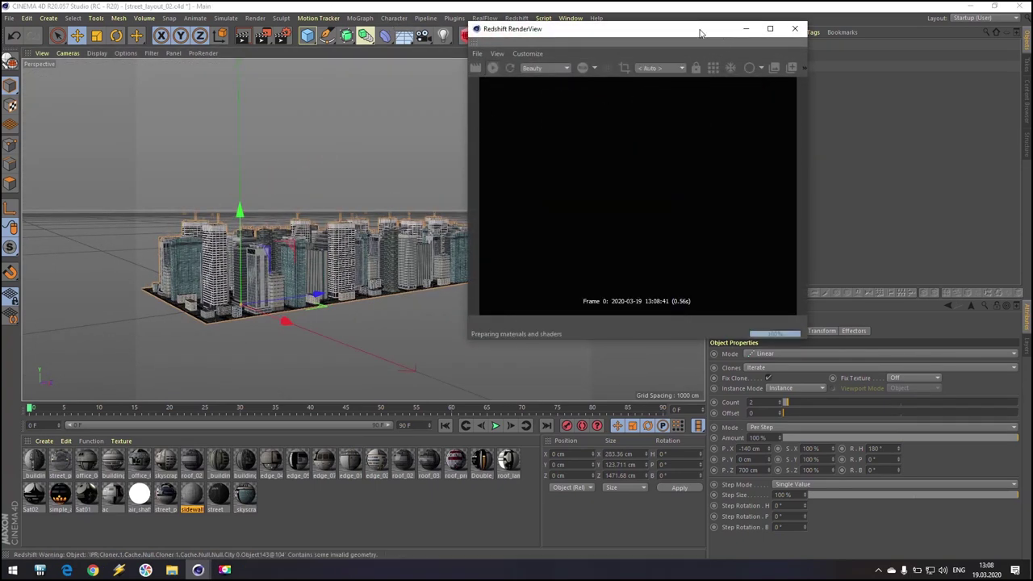
{"action": "left_click_drag", "start_coordinate": [687, 30], "coordinate": [839, 140]}
{"action": "left_click_drag", "start_coordinate": [682, 53], "coordinate": [774, 54]}
{"action": "left_click_drag", "start_coordinate": [673, 54], "coordinate": [681, 0]}
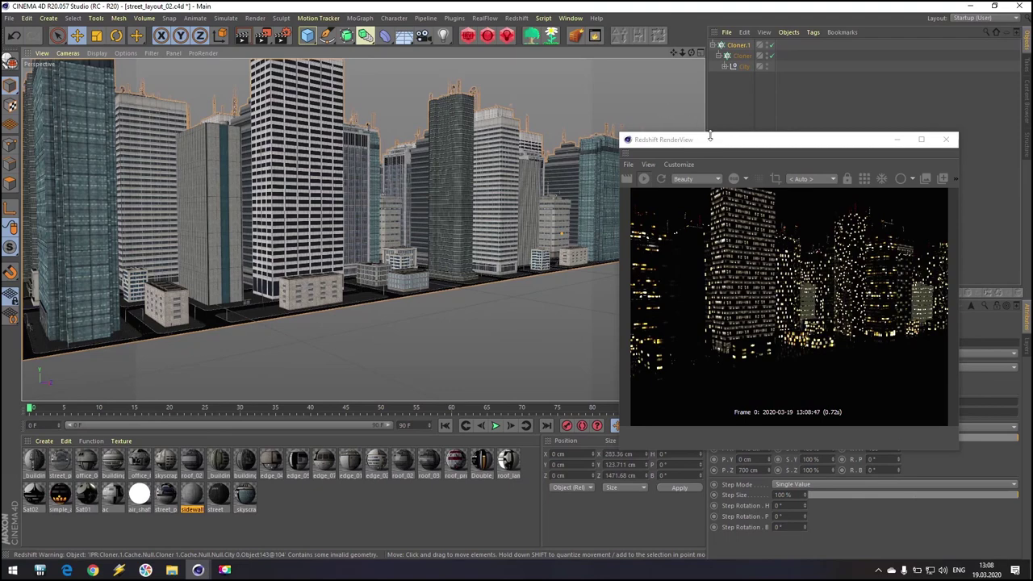
{"action": "left_click_drag", "start_coordinate": [723, 146], "coordinate": [441, 110]}
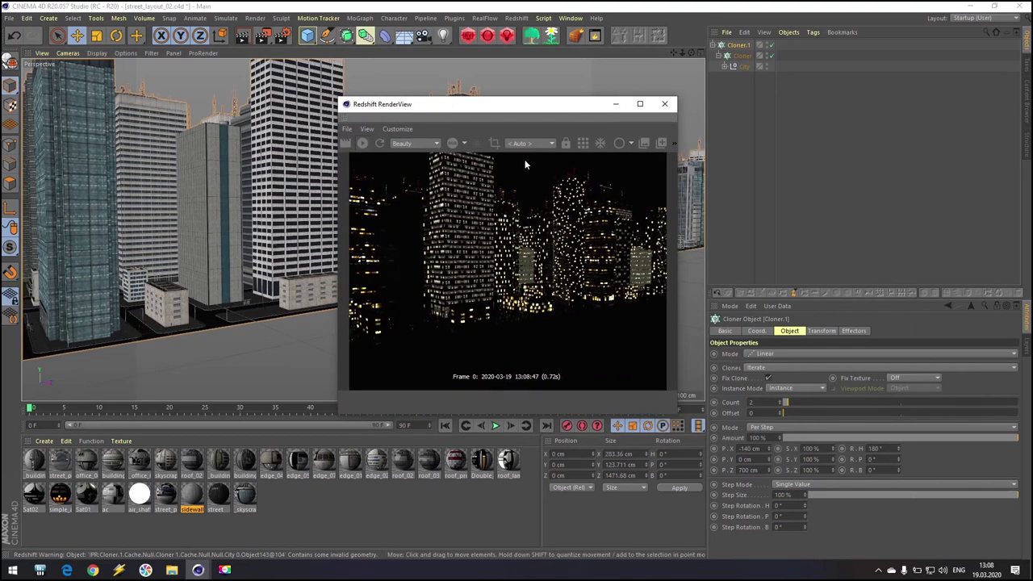
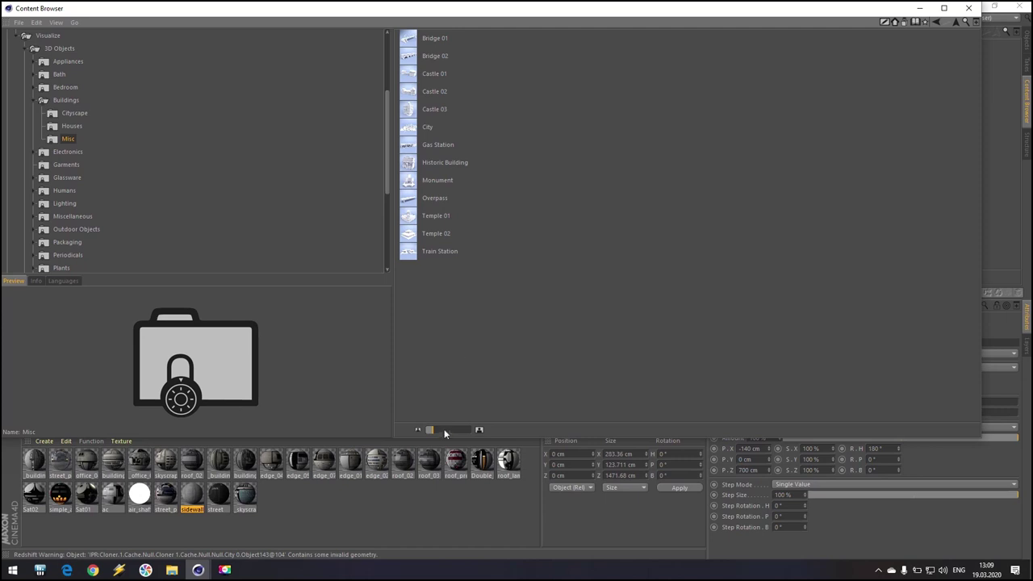
Enlarge the thumbnails of the Buildings Misc presets and load the Bridge 01 model into the scene.
{"action": "left_click_drag", "start_coordinate": [445, 430], "coordinate": [492, 433]}
{"action": "scroll", "coordinate": [452, 184], "scroll_direction": "down", "scroll_amount": 4}
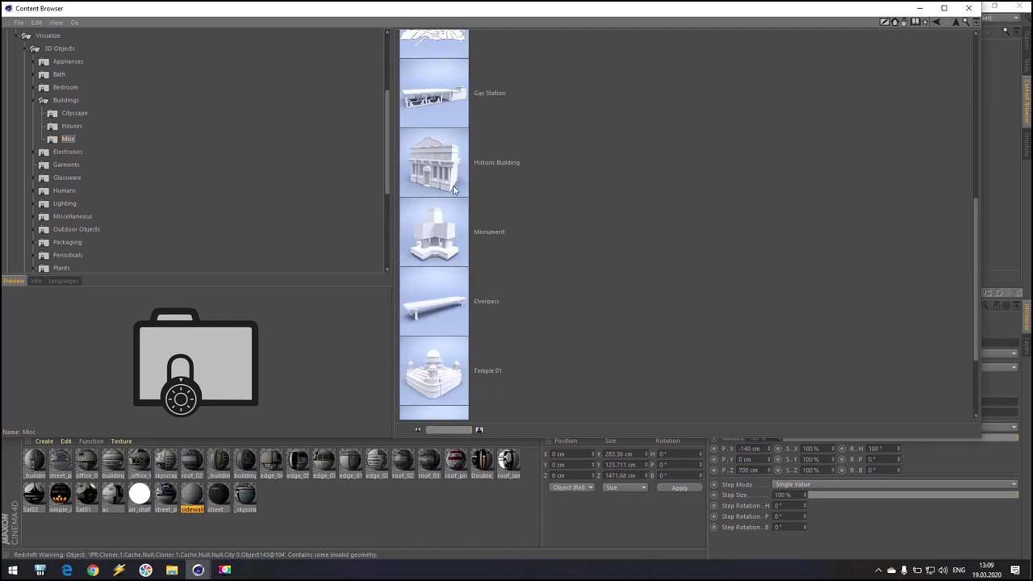
{"action": "scroll", "coordinate": [453, 203], "scroll_direction": "up", "scroll_amount": 3}
{"action": "scroll", "coordinate": [453, 207], "scroll_direction": "up", "scroll_amount": 2}
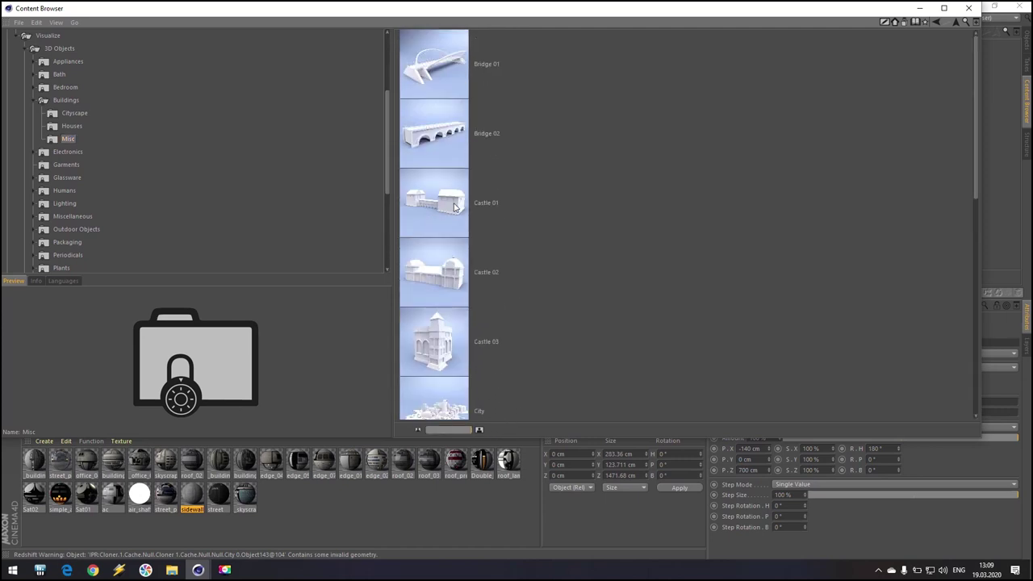
{"action": "double_click", "coordinate": [440, 71]}
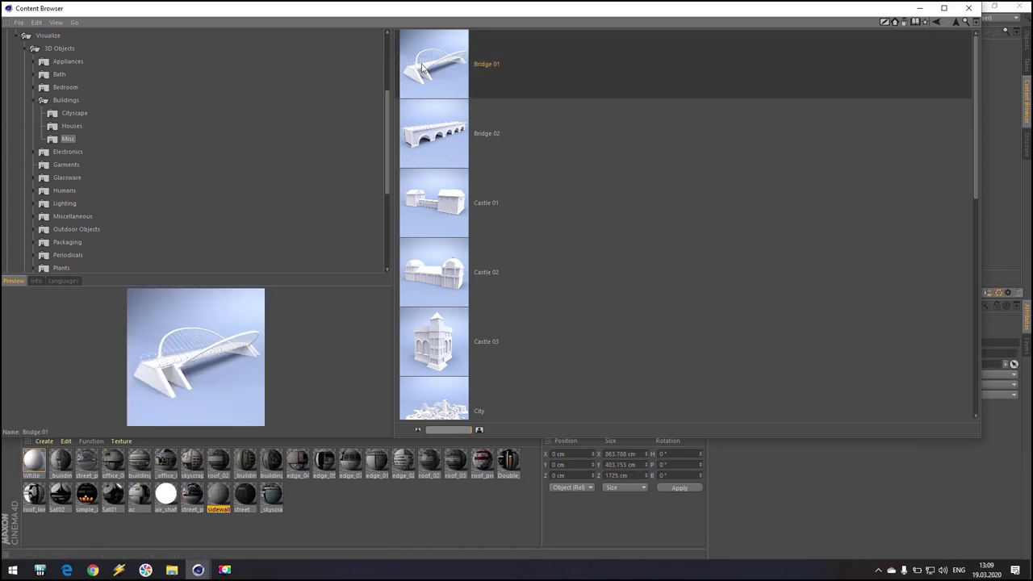
{"action": "left_click", "coordinate": [969, 8]}
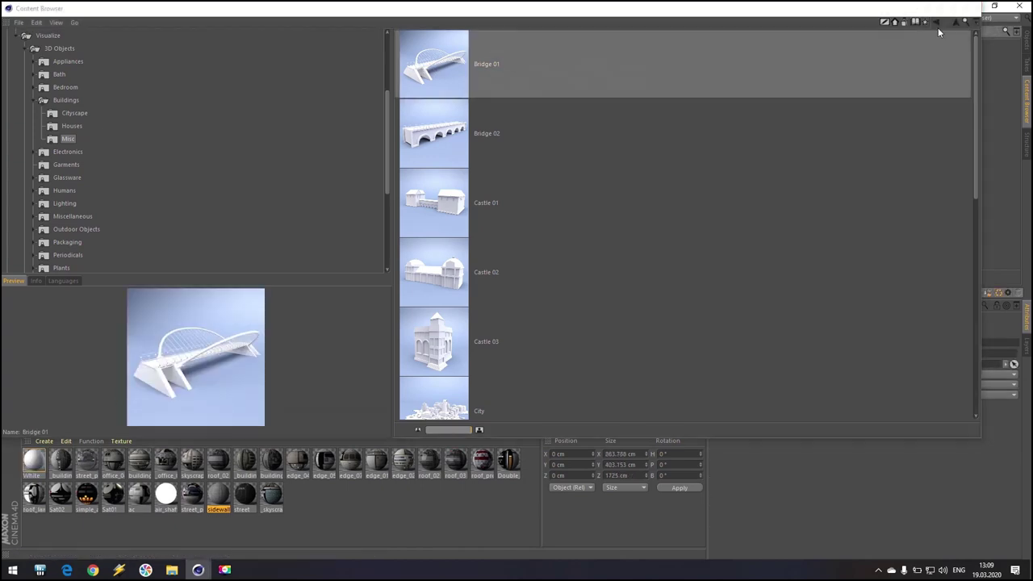
Delete the bridge's imported White material and create a new Redshift material to replace it.
{"action": "left_click", "coordinate": [137, 484]}
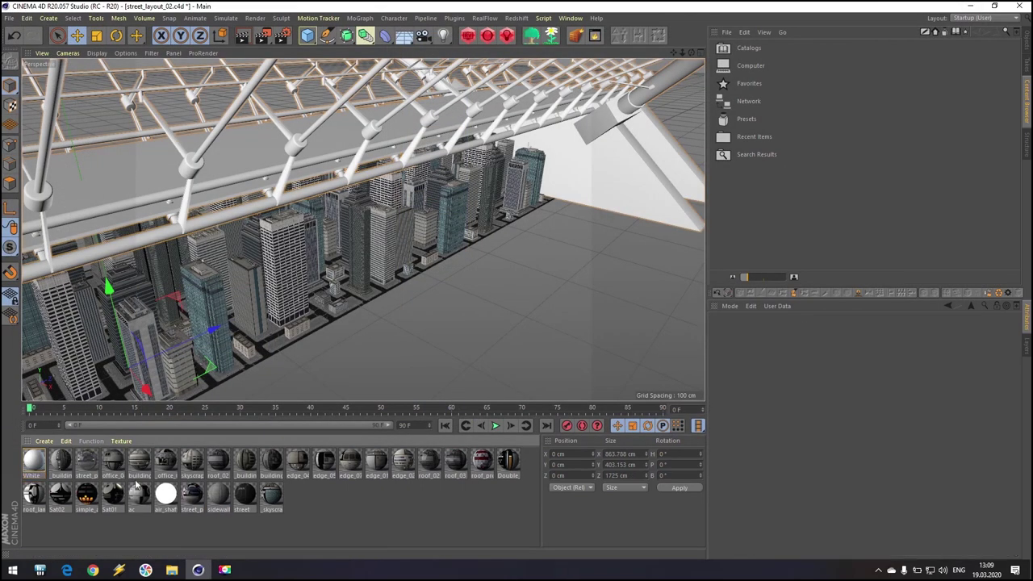
{"action": "left_click", "coordinate": [33, 460]}
{"action": "key", "text": "Delete"}
{"action": "left_click", "coordinate": [42, 441]}
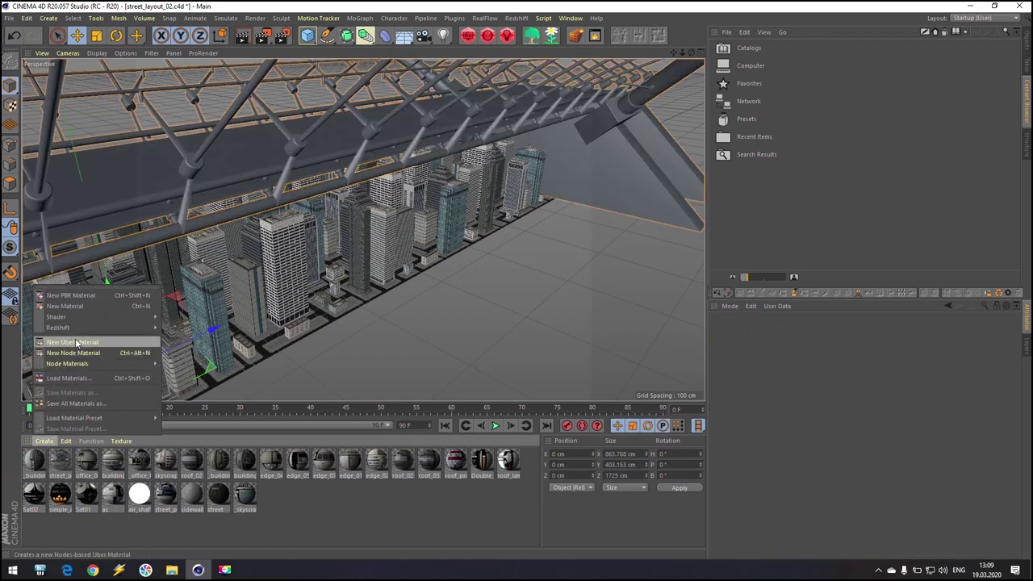
{"action": "mouse_move", "coordinate": [144, 327]}
{"action": "mouse_move", "coordinate": [179, 329]}
{"action": "left_click", "coordinate": [224, 329]}
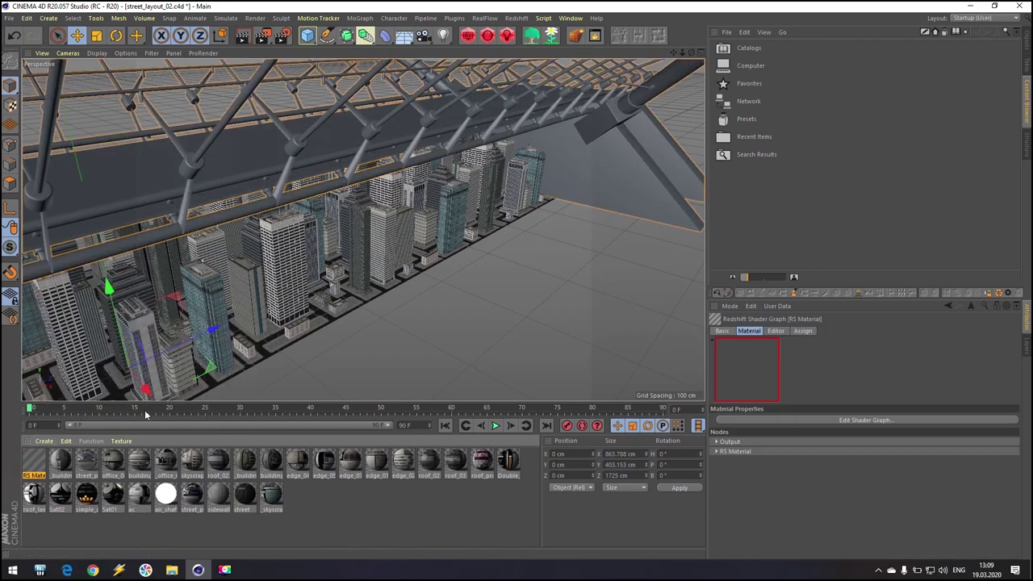
In the new material's shader graph, set the diffuse color's brightness value to 20% and the reflection roughness to 0.5.
{"action": "double_click", "coordinate": [41, 460]}
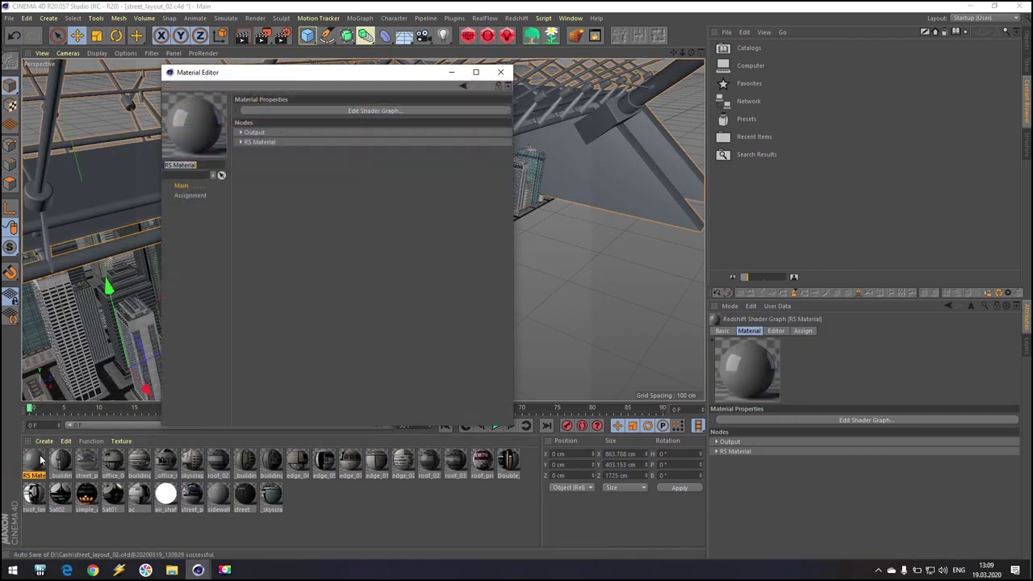
{"action": "left_click", "coordinate": [319, 112]}
{"action": "left_click", "coordinate": [578, 65]}
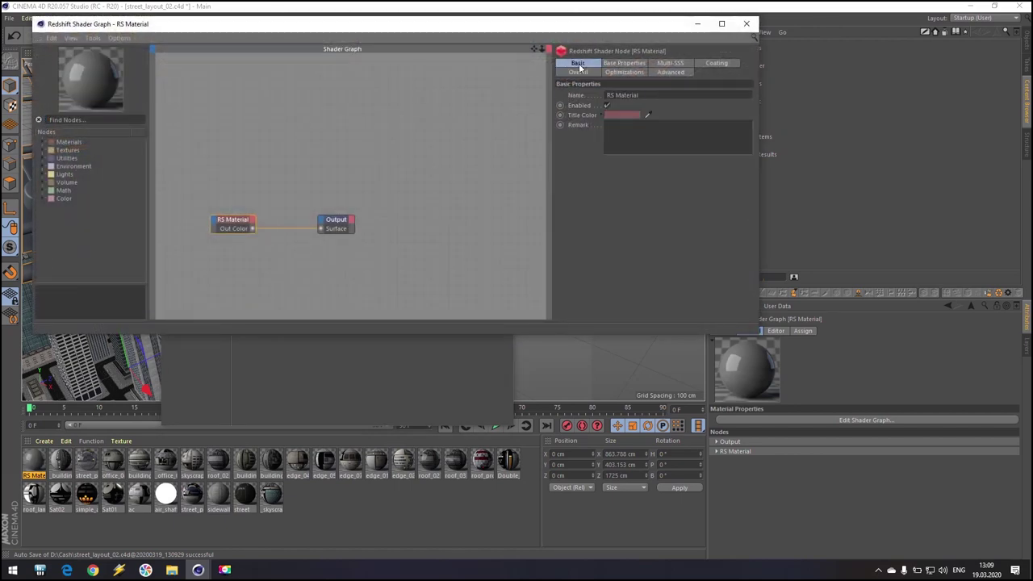
{"action": "left_click", "coordinate": [626, 65]}
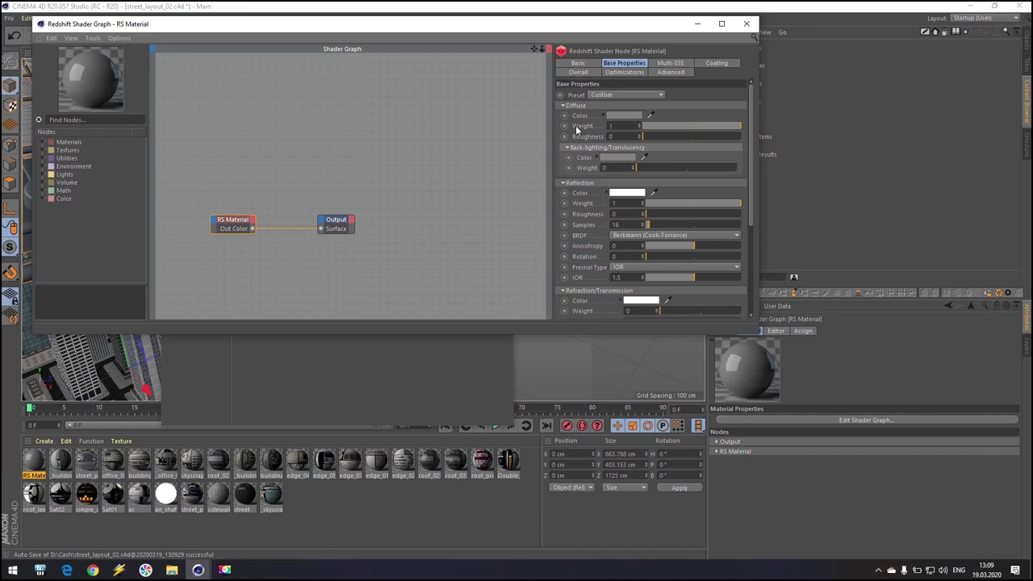
{"action": "left_click", "coordinate": [621, 115]}
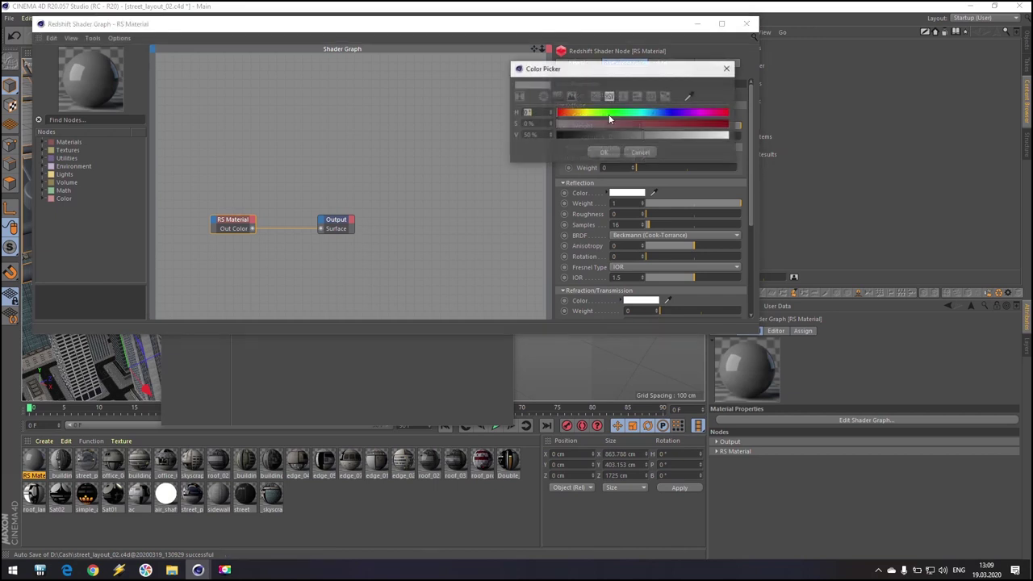
{"action": "left_click", "coordinate": [549, 136]}
{"action": "type", "text": "20"}
{"action": "key", "text": "Return"}
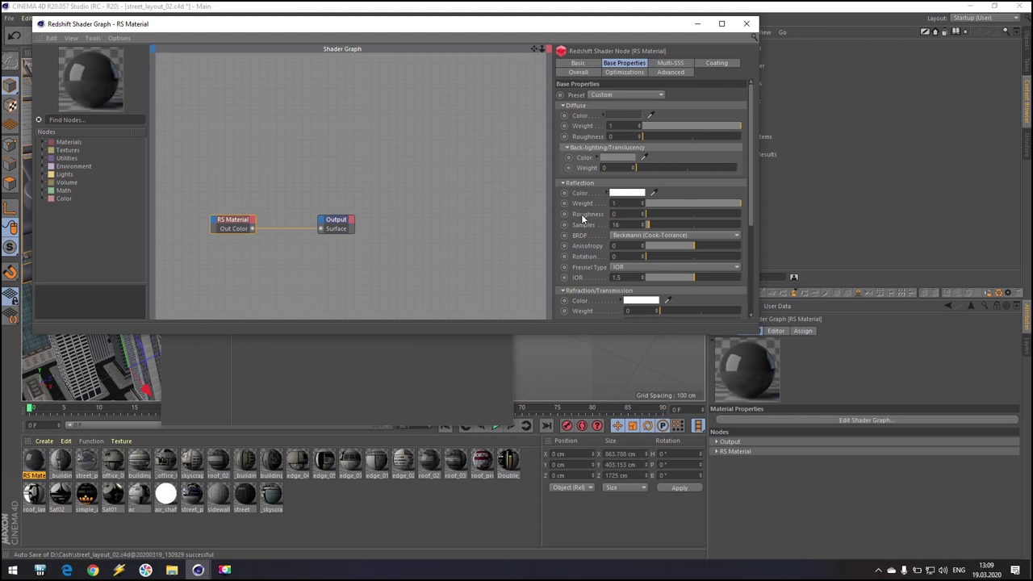
{"action": "type", "text": ".5"}
{"action": "key", "text": "Return"}
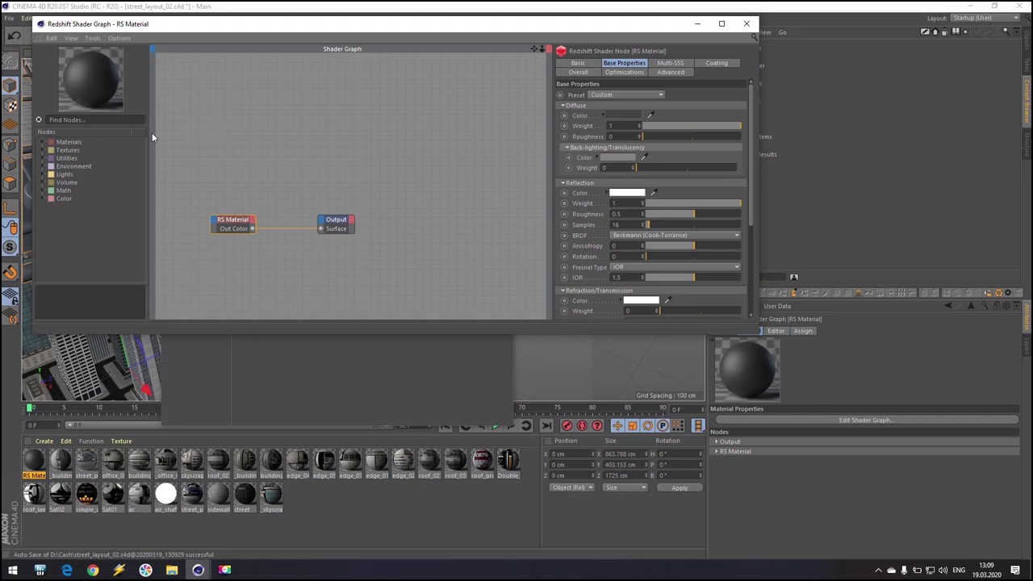
{"action": "left_click", "coordinate": [747, 23]}
Assign the new dark Redshift material to the bridge through its existing material tag.
{"action": "left_click", "coordinate": [1026, 40]}
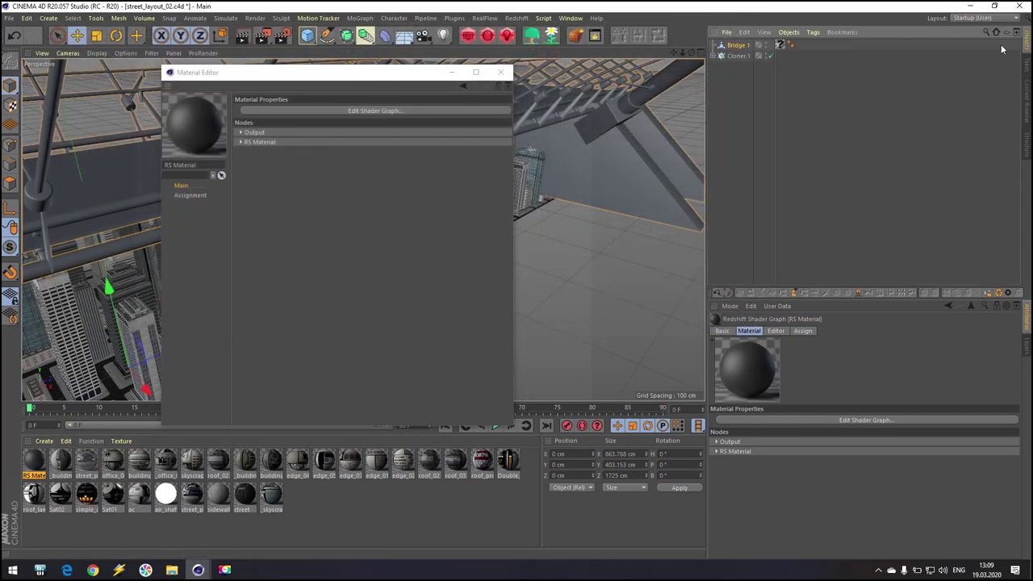
{"action": "left_click", "coordinate": [500, 72]}
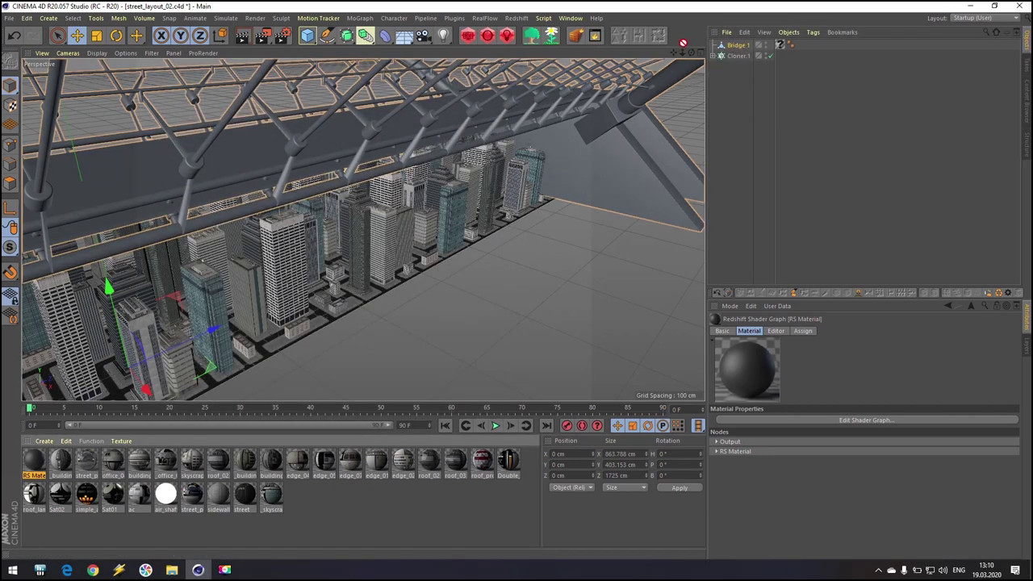
{"action": "left_click_drag", "start_coordinate": [780, 45], "coordinate": [779, 45]}
{"action": "scroll", "coordinate": [476, 176], "scroll_direction": "down", "scroll_amount": 5}
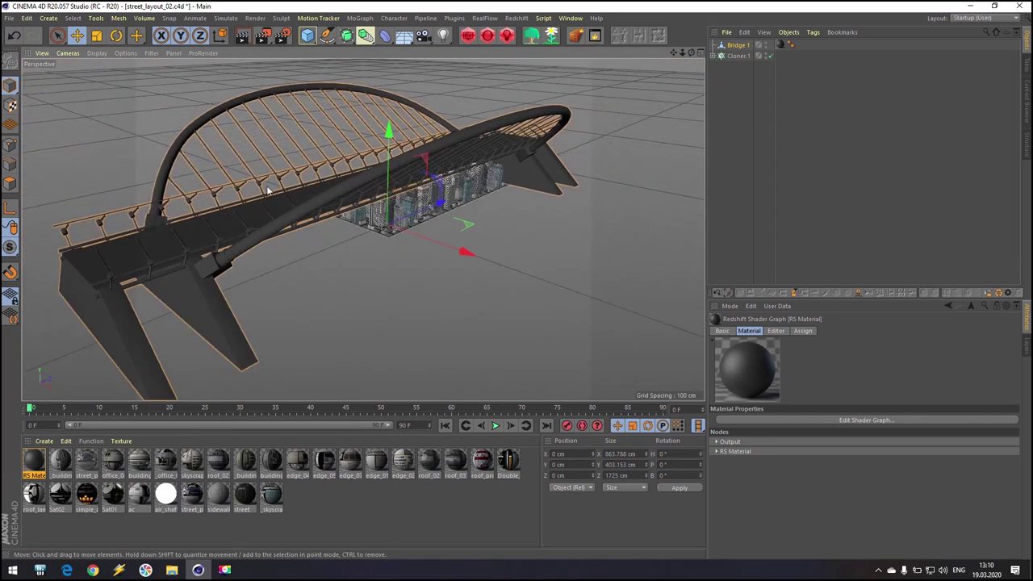
{"action": "left_click", "coordinate": [714, 55]}
{"action": "left_click", "coordinate": [739, 56]}
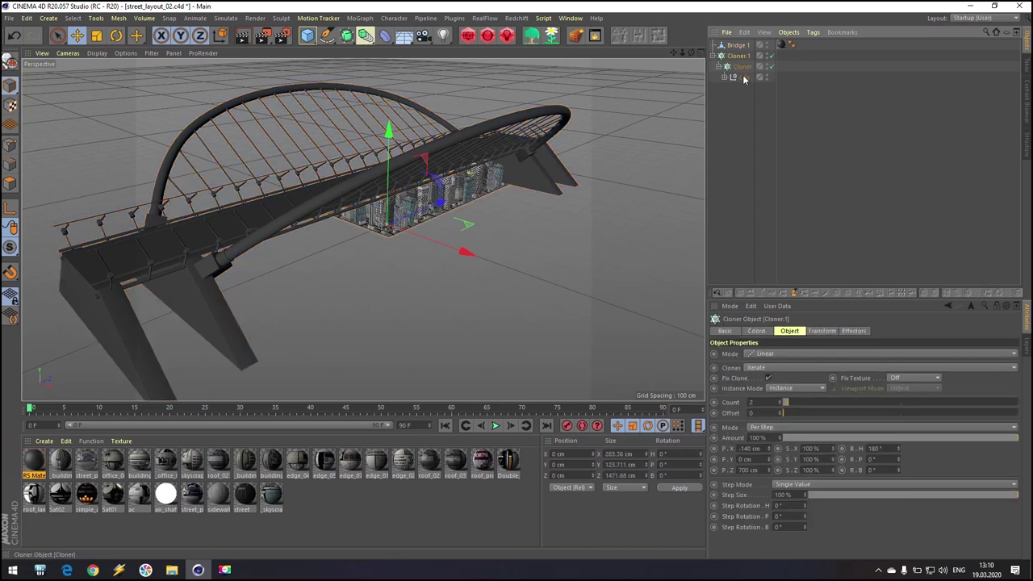
{"action": "left_click", "coordinate": [740, 78]}
{"action": "key", "text": "ctrl+z"}
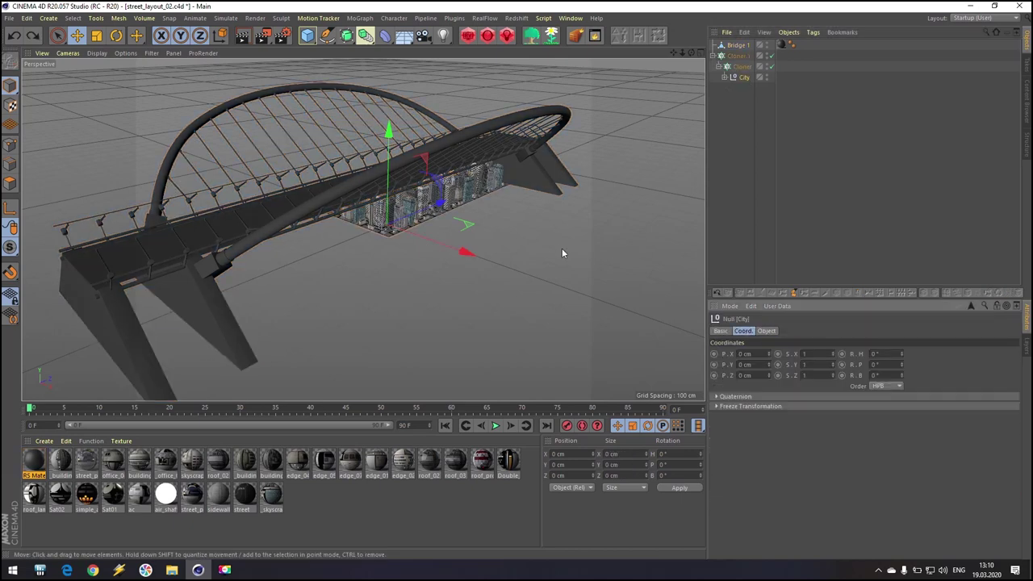
Scale the bridge to 0.2 on all three axes and move it along X to about 227 cm, beside the city.
{"action": "left_click", "coordinate": [738, 45]}
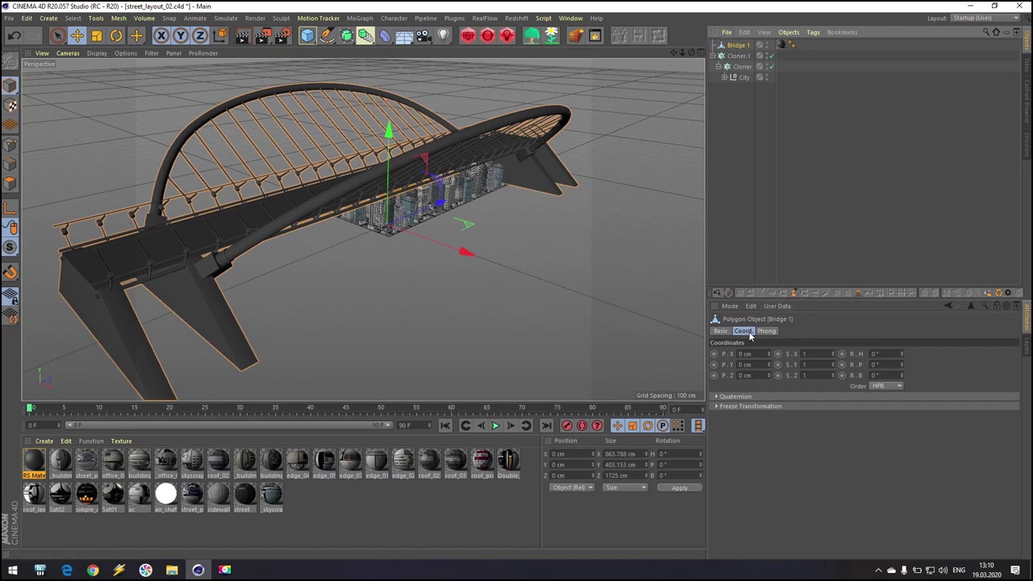
{"action": "left_click", "coordinate": [814, 354]}
{"action": "type", "text": "0.2"}
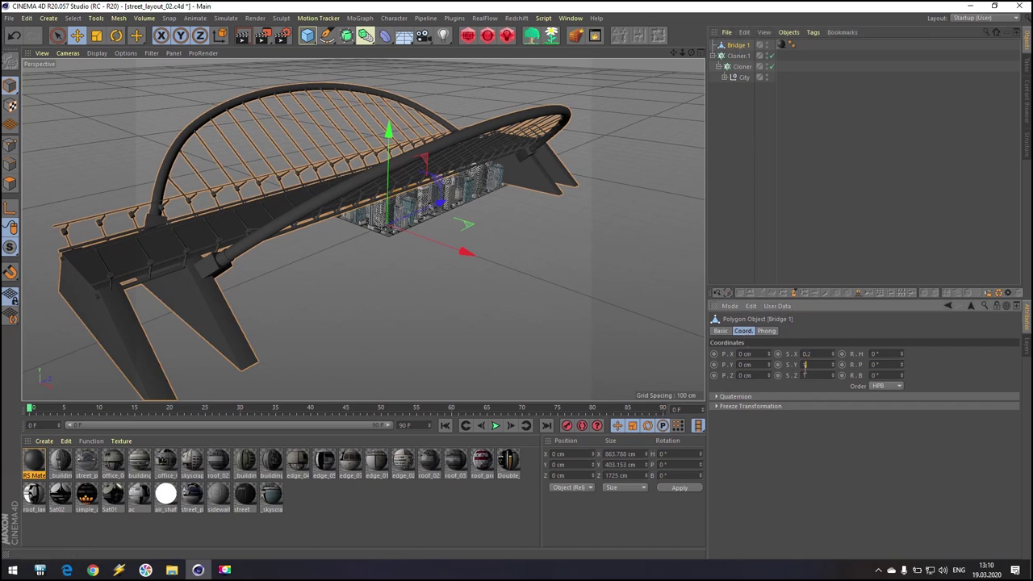
{"action": "key", "text": "Tab"}
{"action": "type", "text": "0.2"}
{"action": "key", "text": "Tab"}
{"action": "type", "text": "0.2"}
{"action": "key", "text": "Return"}
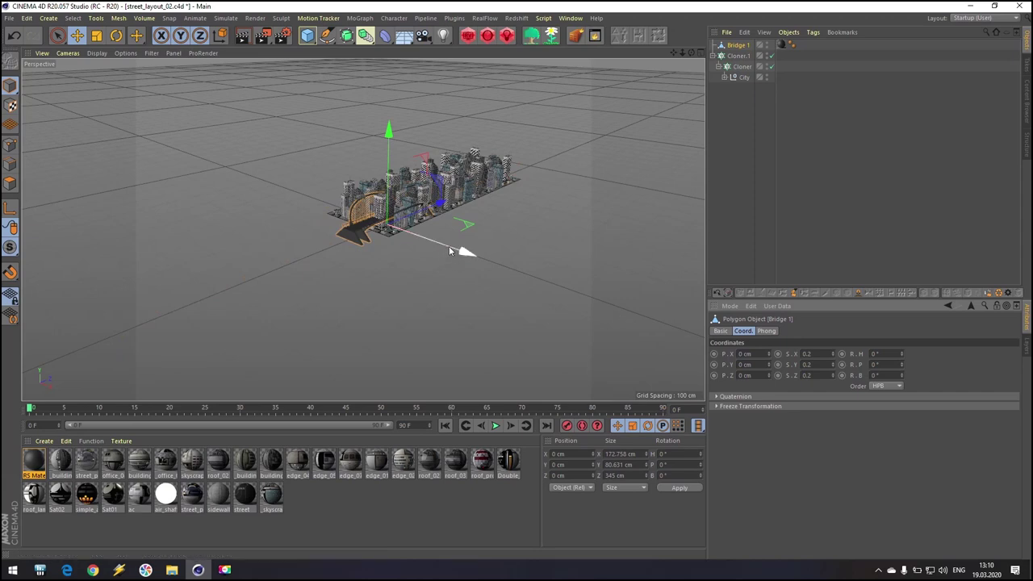
{"action": "left_click_drag", "start_coordinate": [465, 252], "coordinate": [531, 277]}
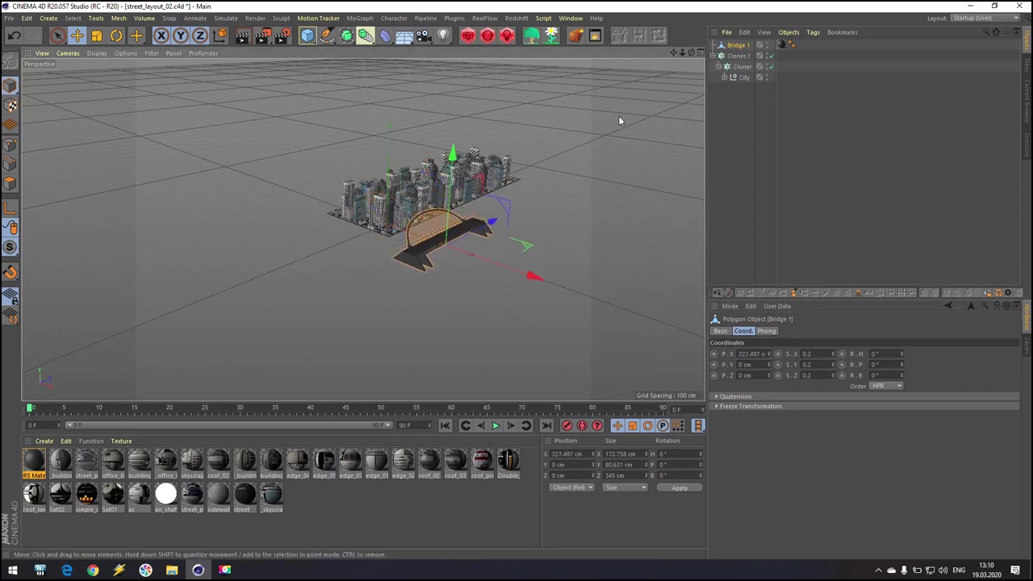
Add a new MoGraph Cloner object to the scene for the bridge lights.
{"action": "middle_click_drag", "start_coordinate": [614, 163], "coordinate": [536, 150], "text": "alt"}
{"action": "scroll", "coordinate": [344, 221], "scroll_direction": "up", "scroll_amount": 3}
{"action": "left_click_drag", "start_coordinate": [308, 251], "coordinate": [406, 213], "text": "alt"}
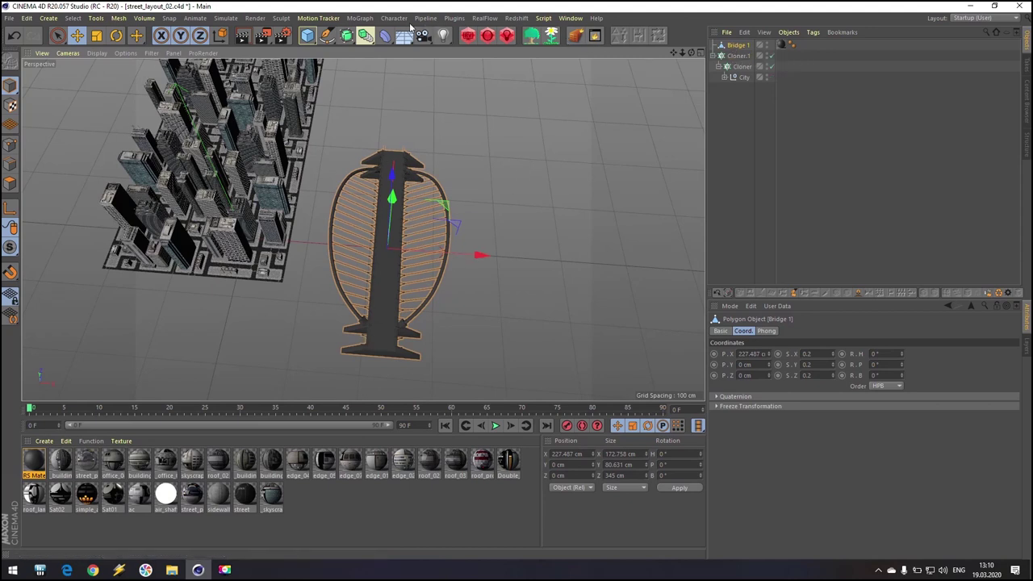
{"action": "left_click", "coordinate": [362, 19]}
{"action": "left_click", "coordinate": [371, 135]}
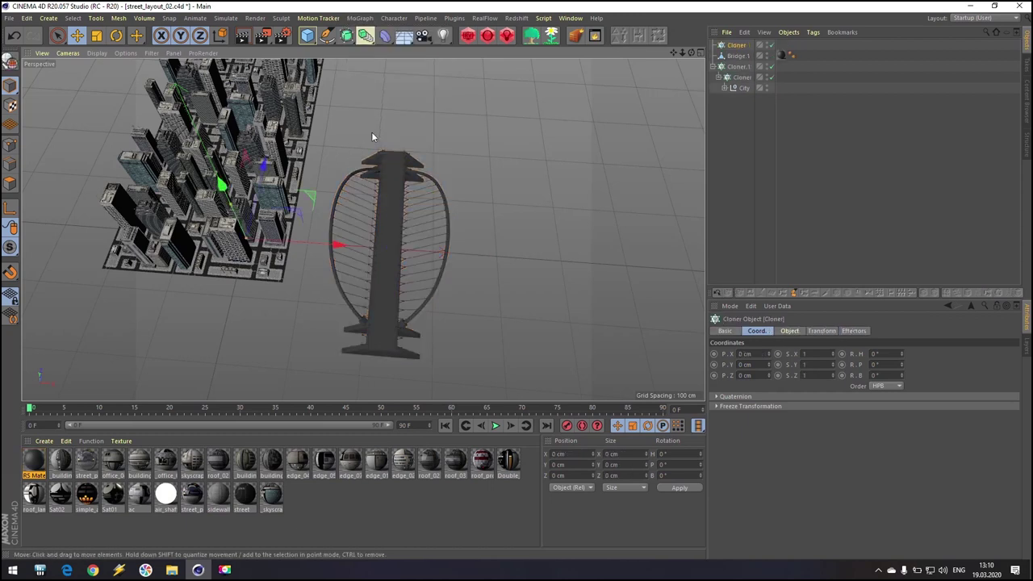
Create a Redshift area light and move it along X to about 229 cm, onto the middle of the bridge.
{"action": "left_click", "coordinate": [508, 37]}
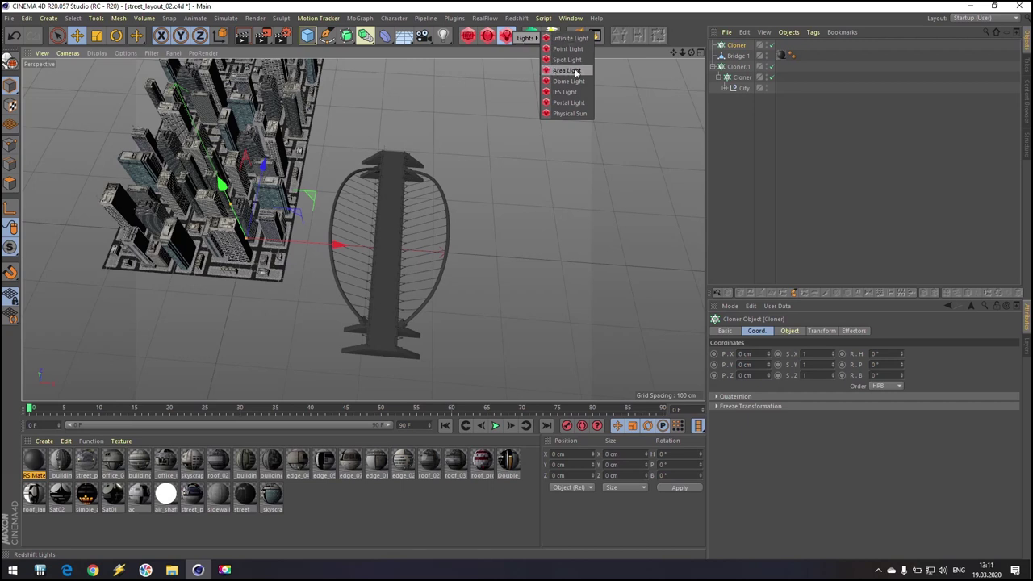
{"action": "left_click", "coordinate": [517, 18]}
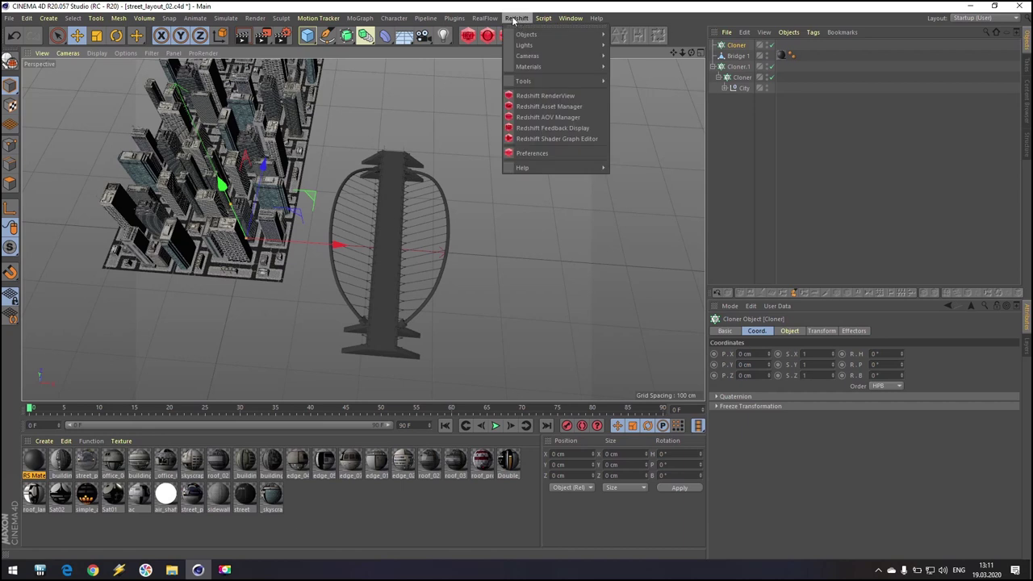
{"action": "mouse_move", "coordinate": [524, 45]}
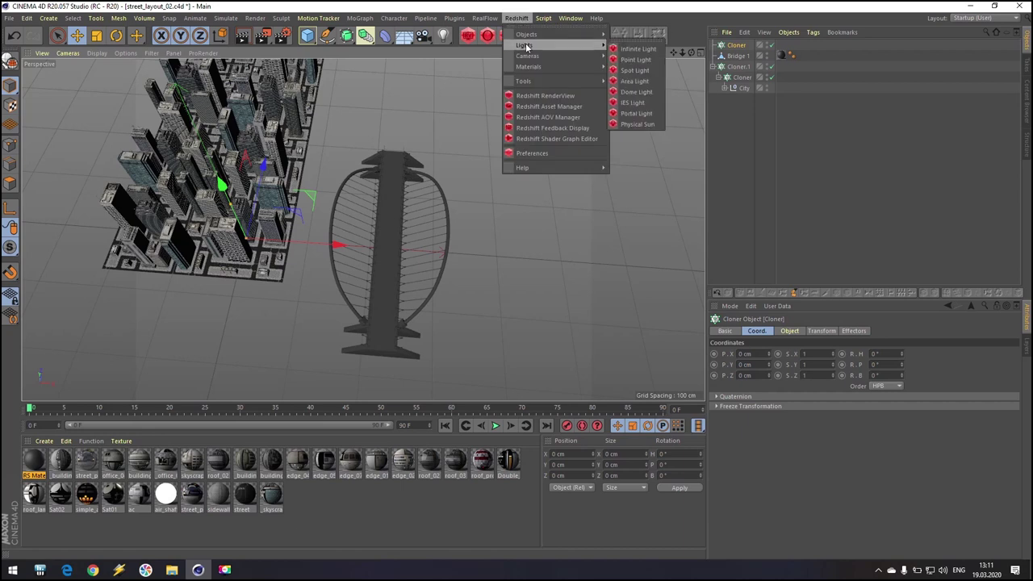
{"action": "left_click", "coordinate": [624, 84]}
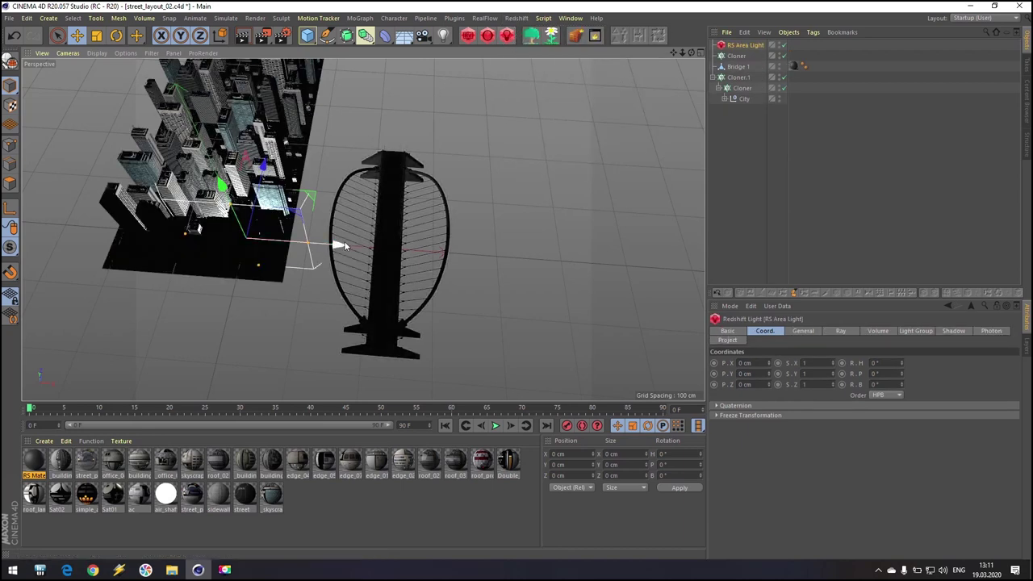
{"action": "left_click_drag", "start_coordinate": [339, 245], "coordinate": [484, 257]}
{"action": "scroll", "coordinate": [411, 281], "scroll_direction": "up", "scroll_amount": 4}
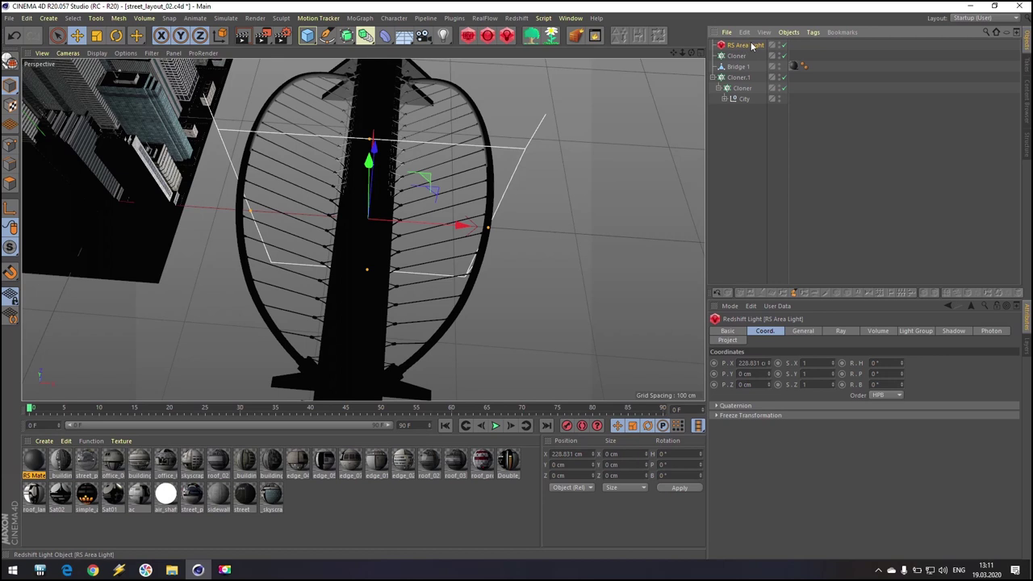
Switch the area light's color mode to Temperature and set the temperature to 4000.
{"action": "left_click", "coordinate": [804, 332]}
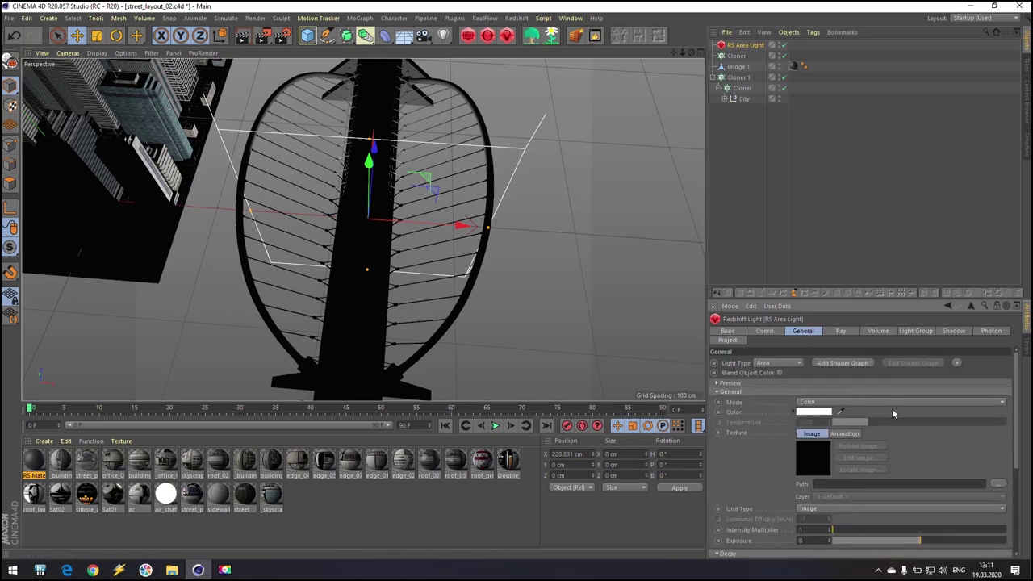
{"action": "left_click", "coordinate": [817, 402]}
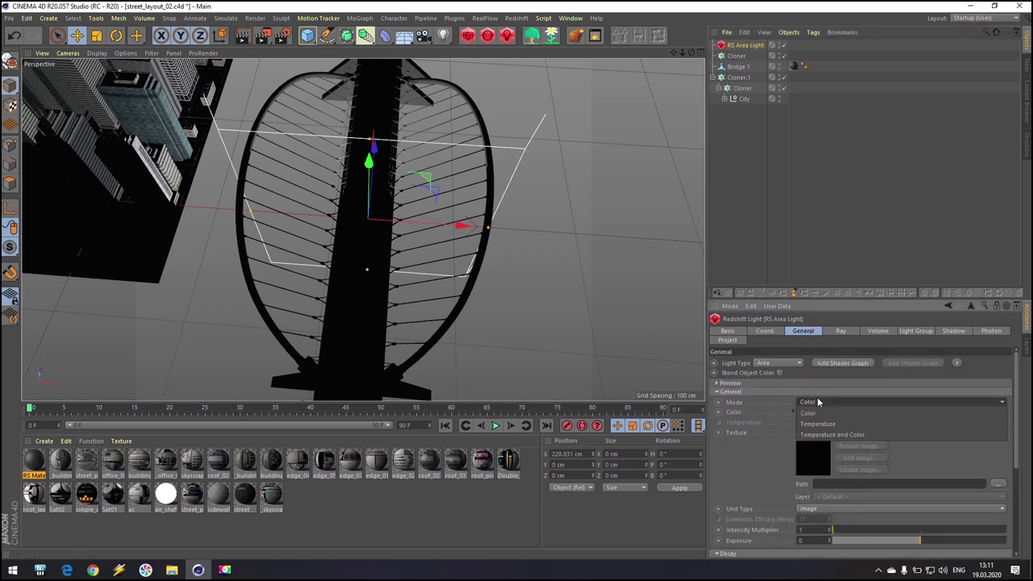
{"action": "left_click", "coordinate": [820, 424]}
{"action": "double_click", "coordinate": [822, 422]}
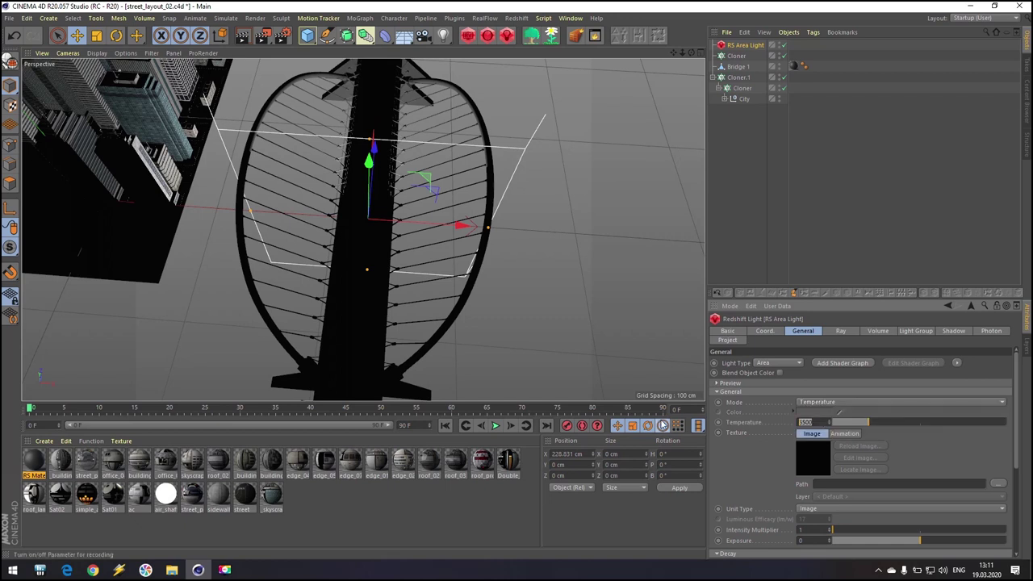
{"action": "type", "text": "4000"}
{"action": "key", "text": "Return"}
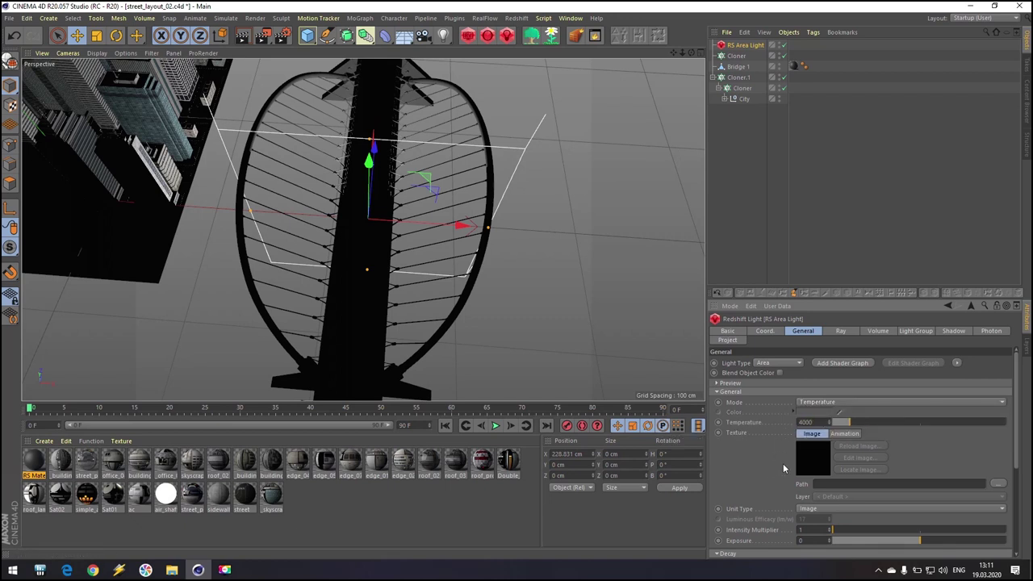
Change the area light's shape to Sphere and set its X, Y and Z sizes to 2 cm.
{"action": "scroll", "coordinate": [762, 474], "scroll_direction": "down", "scroll_amount": 3}
{"action": "scroll", "coordinate": [758, 474], "scroll_direction": "down", "scroll_amount": 4}
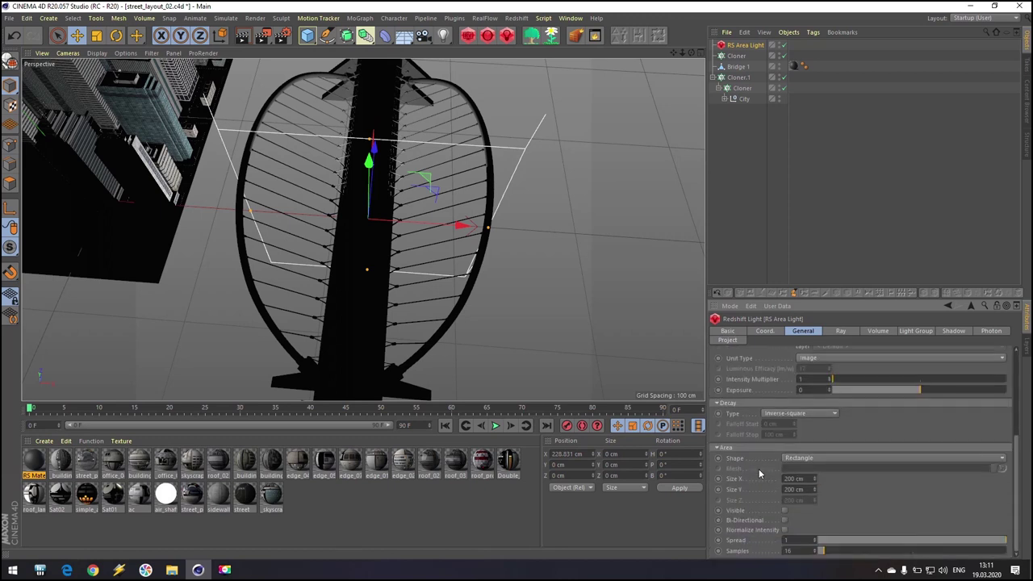
{"action": "left_click", "coordinate": [801, 459]}
{"action": "left_click", "coordinate": [817, 489]}
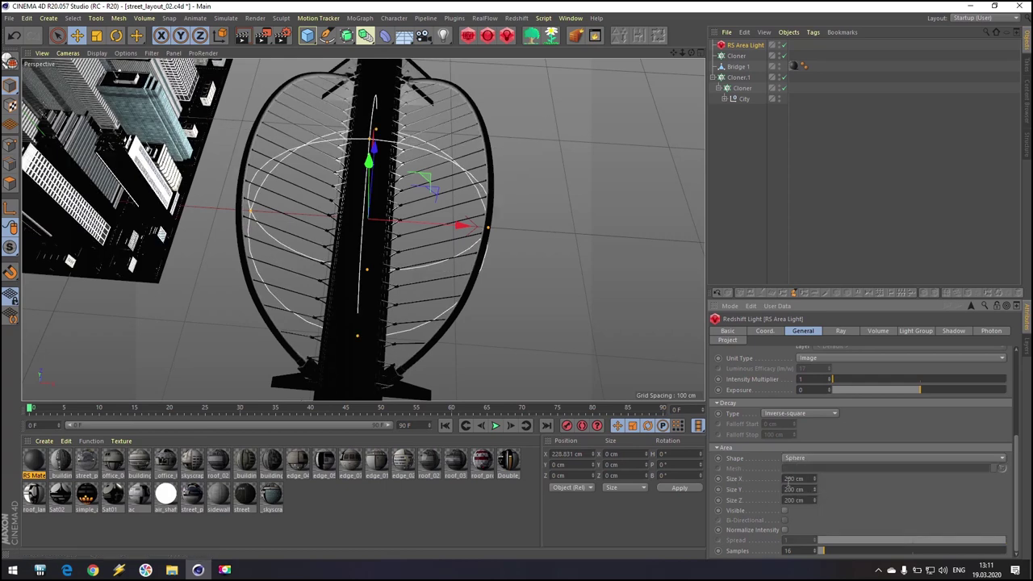
{"action": "double_click", "coordinate": [802, 479]}
{"action": "type", "text": "2"}
{"action": "type", "text": "2"}
{"action": "left_click_drag", "start_coordinate": [772, 485], "coordinate": [726, 505]}
{"action": "type", "text": "2"}
{"action": "key", "text": "Return"}
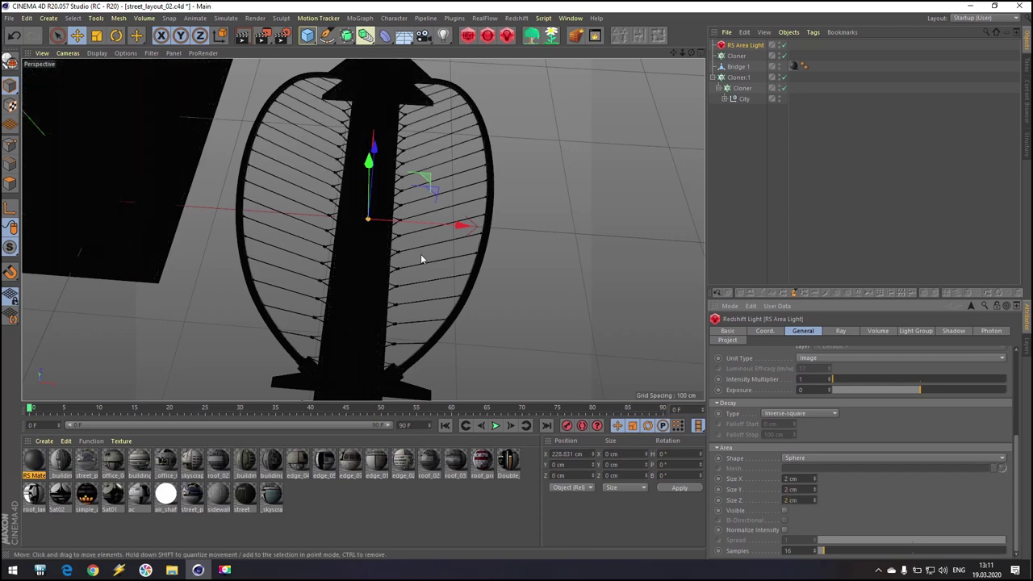
Move the small sphere light along X to about 172 cm, off the bridge deck on the side facing the city.
{"action": "left_click_drag", "start_coordinate": [461, 225], "coordinate": [370, 214]}
{"action": "scroll", "coordinate": [282, 216], "scroll_direction": "up", "scroll_amount": 5}
{"action": "left_click", "coordinate": [316, 247]}
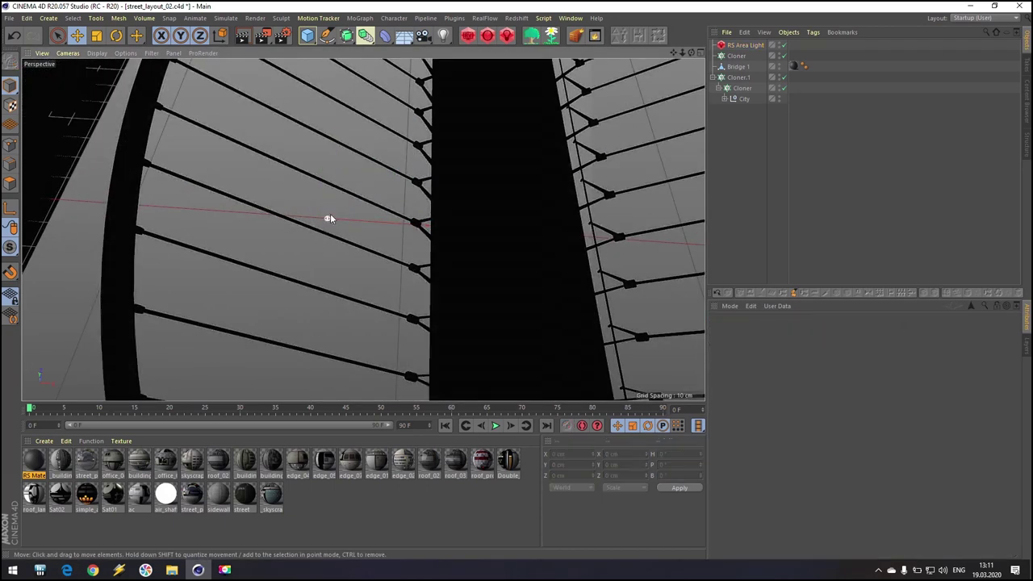
{"action": "left_click", "coordinate": [330, 218]}
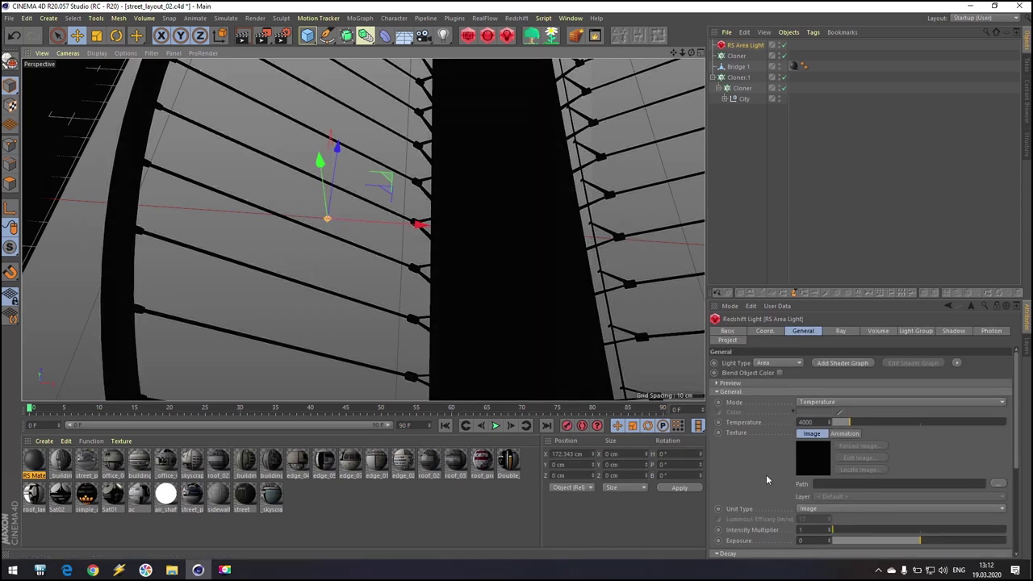
Set the area light's intensity multiplier to 5 and make the light visible.
{"action": "left_click", "coordinate": [815, 529]}
{"action": "type", "text": "5"}
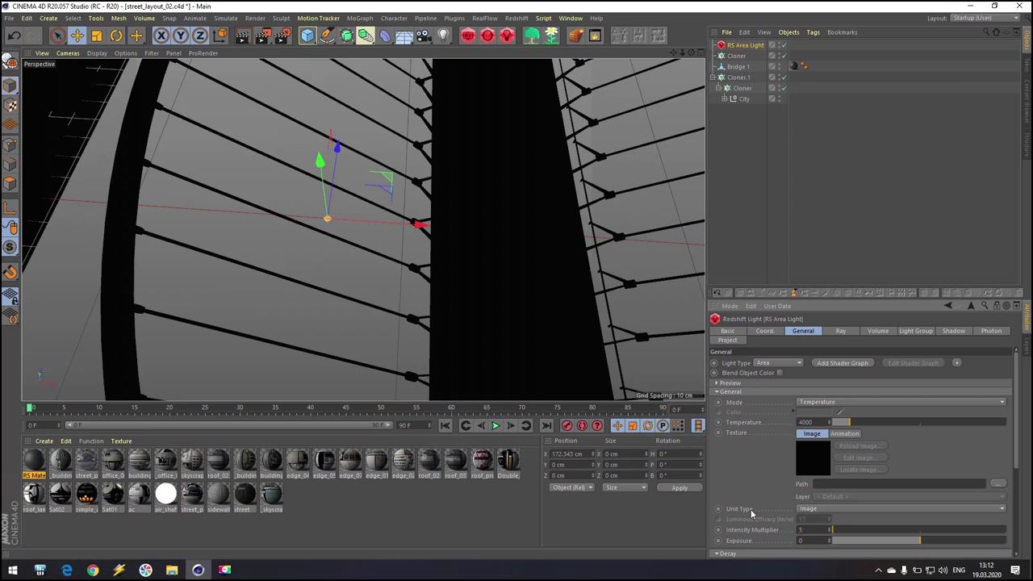
{"action": "scroll", "coordinate": [751, 509], "scroll_direction": "down", "scroll_amount": 4}
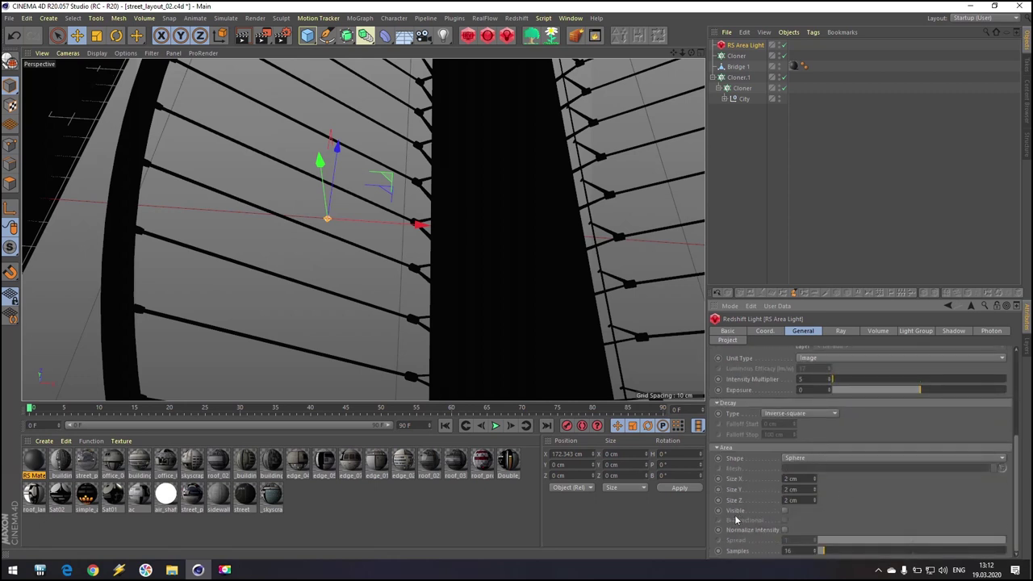
{"action": "scroll", "coordinate": [454, 237], "scroll_direction": "down", "scroll_amount": 10}
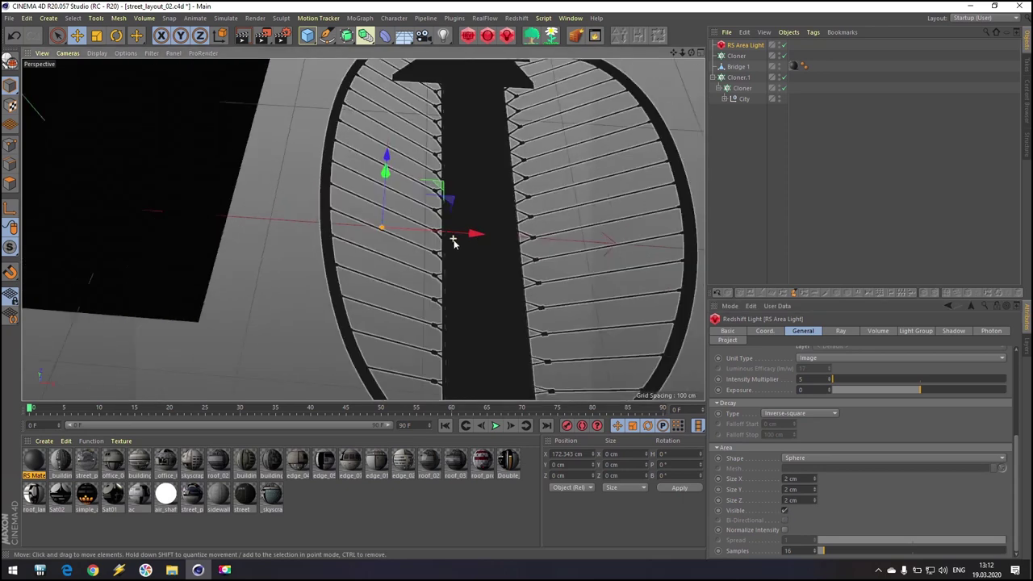
Nest the area light under the new cloner and move the cloner along X to about 236 cm, onto the bridge.
{"action": "left_click", "coordinate": [735, 56]}
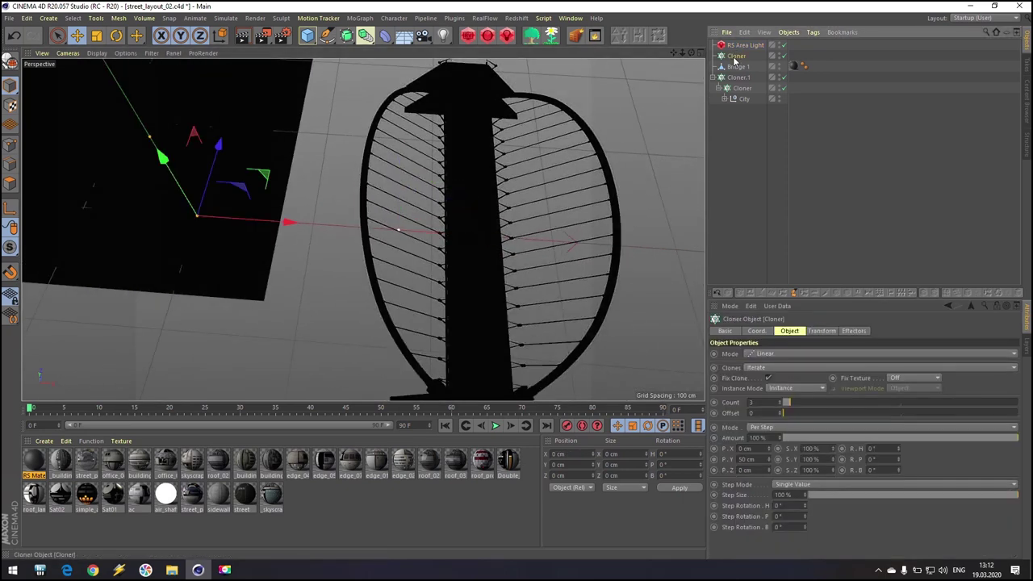
{"action": "left_click", "coordinate": [738, 45]}
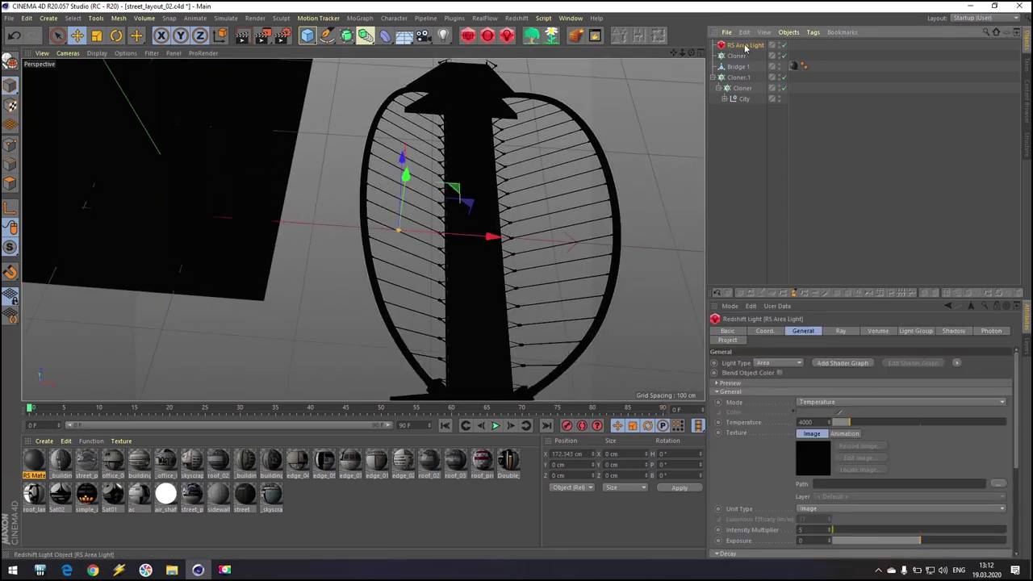
{"action": "left_click_drag", "start_coordinate": [745, 47], "coordinate": [743, 58]}
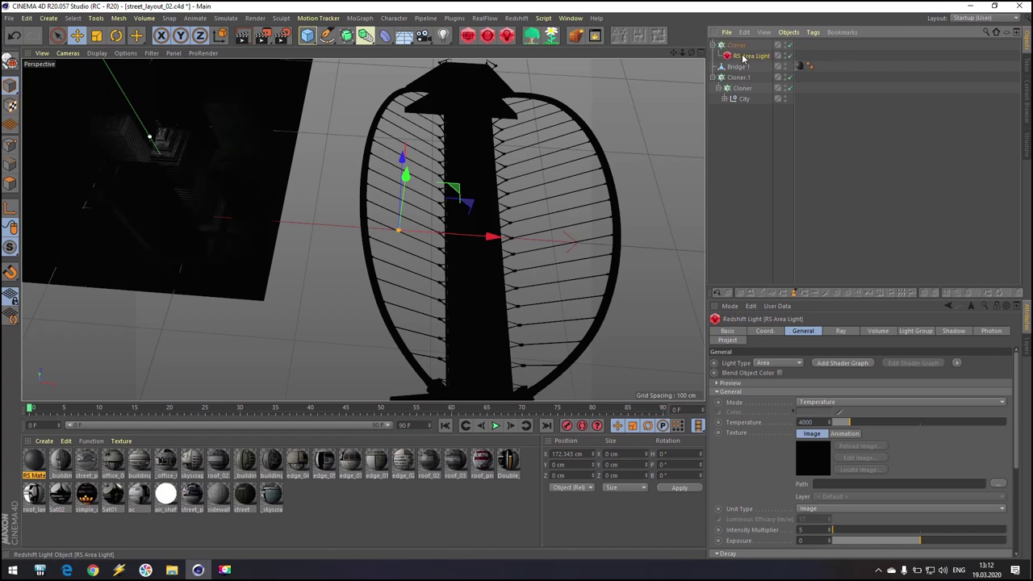
{"action": "left_click", "coordinate": [738, 45]}
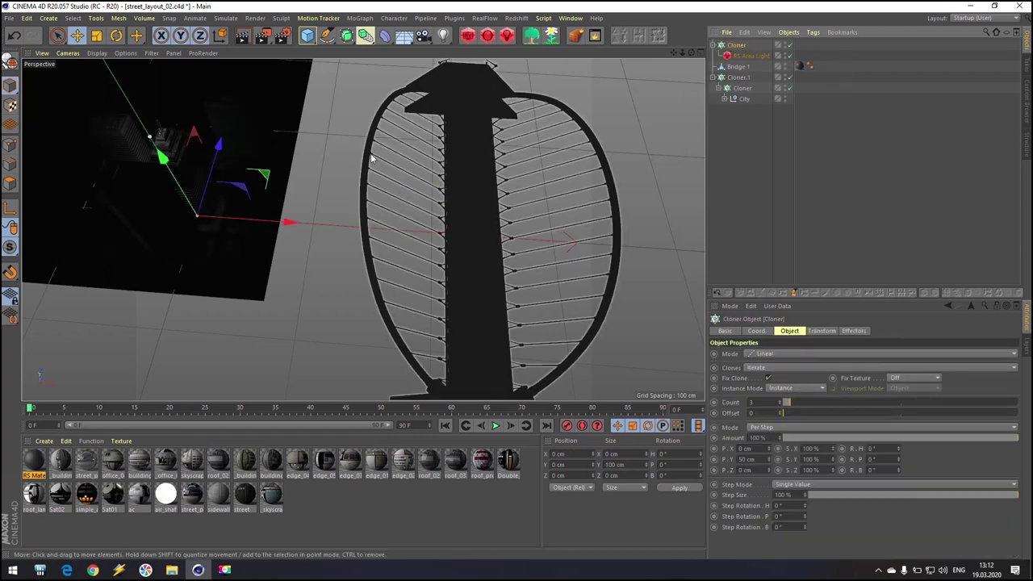
{"action": "left_click_drag", "start_coordinate": [288, 222], "coordinate": [570, 242]}
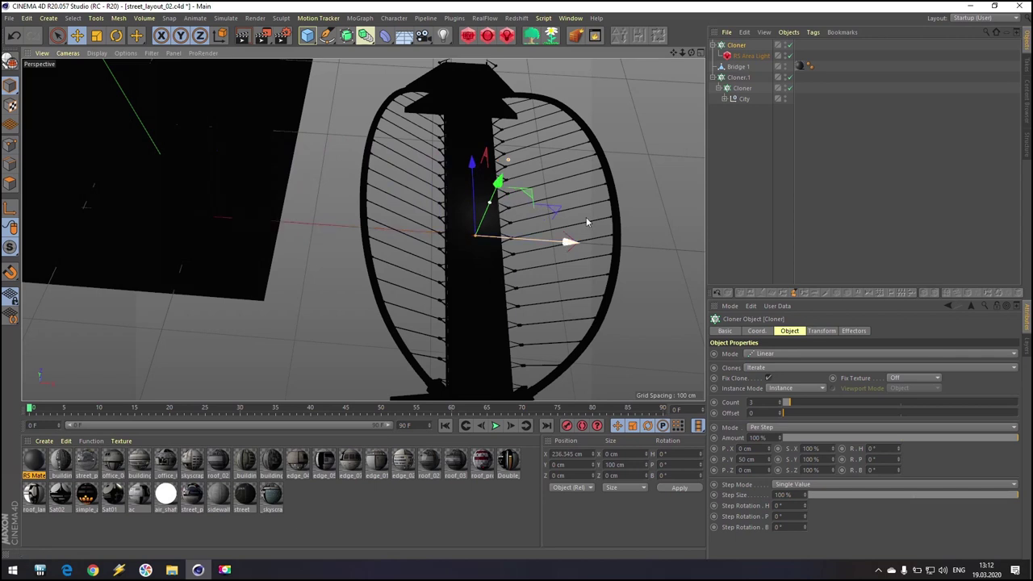
Change the light cloner's mode from Linear to Grid Array.
{"action": "left_click", "coordinate": [763, 369]}
{"action": "left_click", "coordinate": [763, 373]}
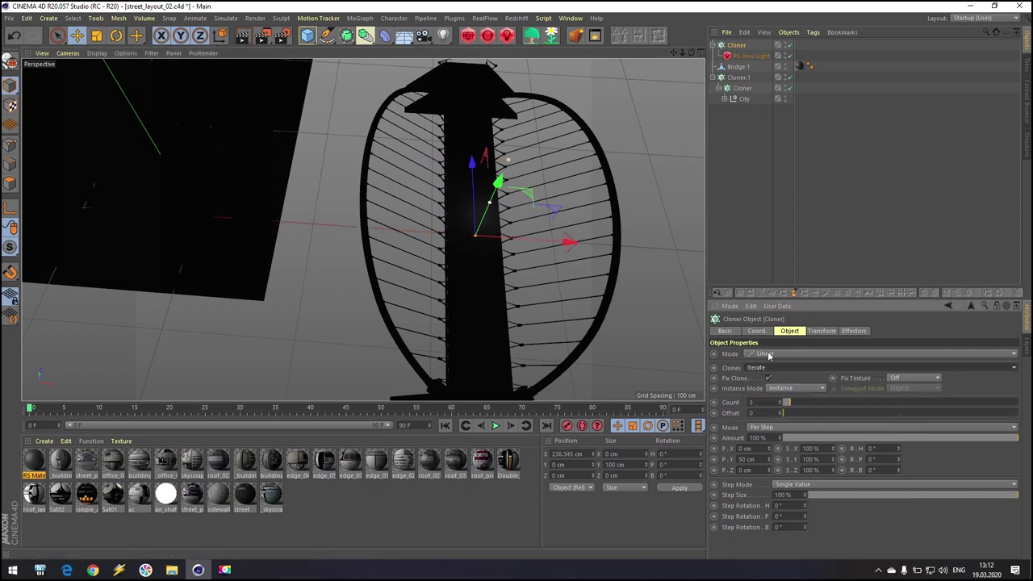
{"action": "left_click", "coordinate": [770, 357]}
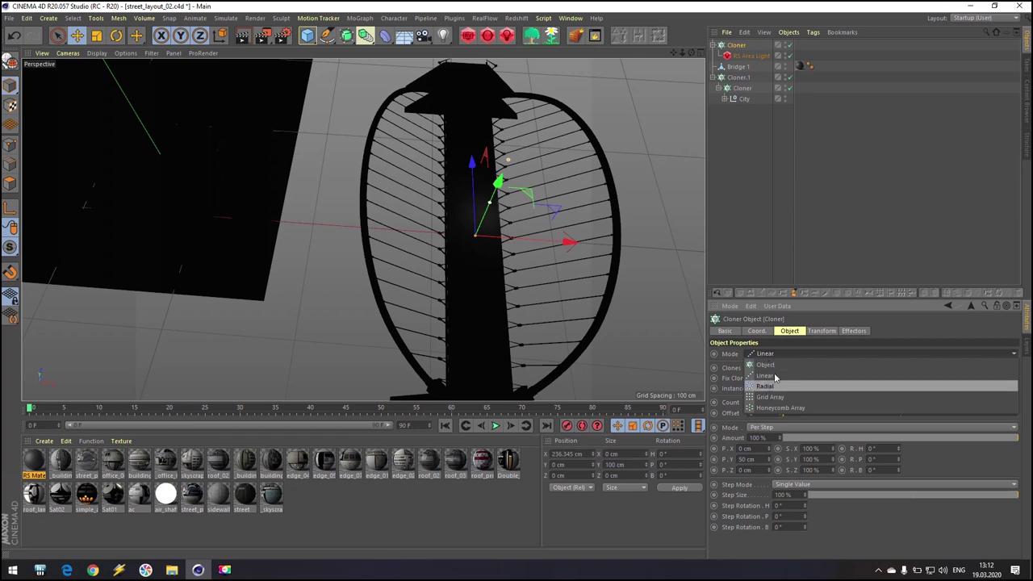
{"action": "left_click", "coordinate": [780, 397]}
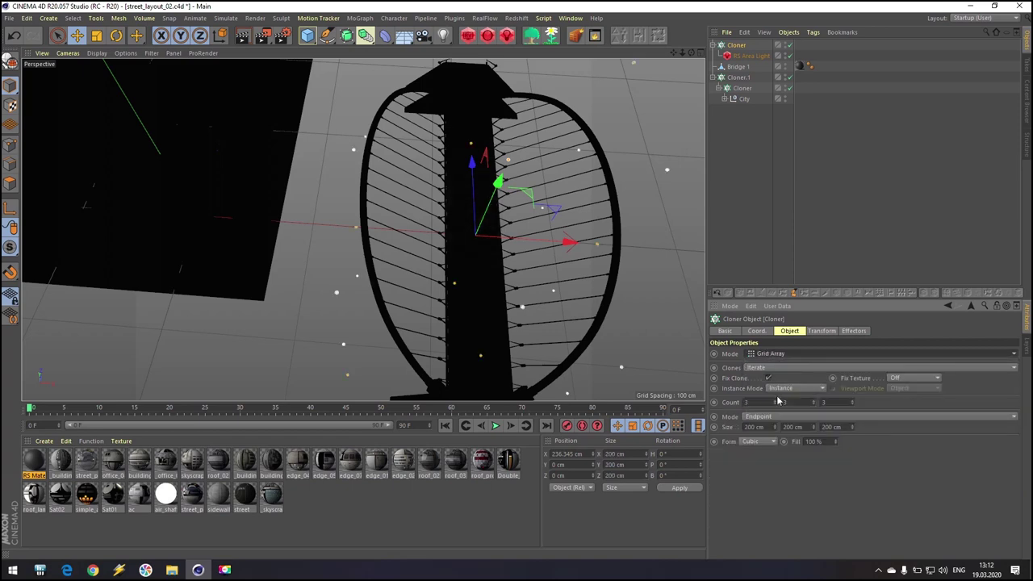
Set the light cloner's grid count along Y to 1, leaving a single layer of lights.
{"action": "scroll", "coordinate": [539, 300], "scroll_direction": "down", "scroll_amount": 3}
{"action": "left_click_drag", "start_coordinate": [571, 320], "coordinate": [539, 260], "text": "alt"}
{"action": "scroll", "coordinate": [539, 260], "scroll_direction": "up", "scroll_amount": 5}
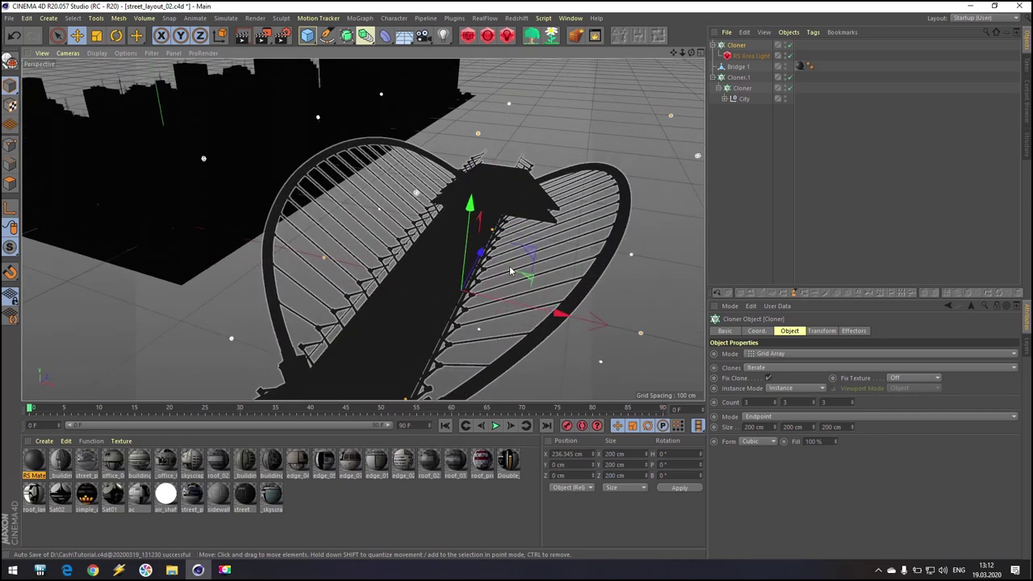
{"action": "left_click", "coordinate": [783, 404]}
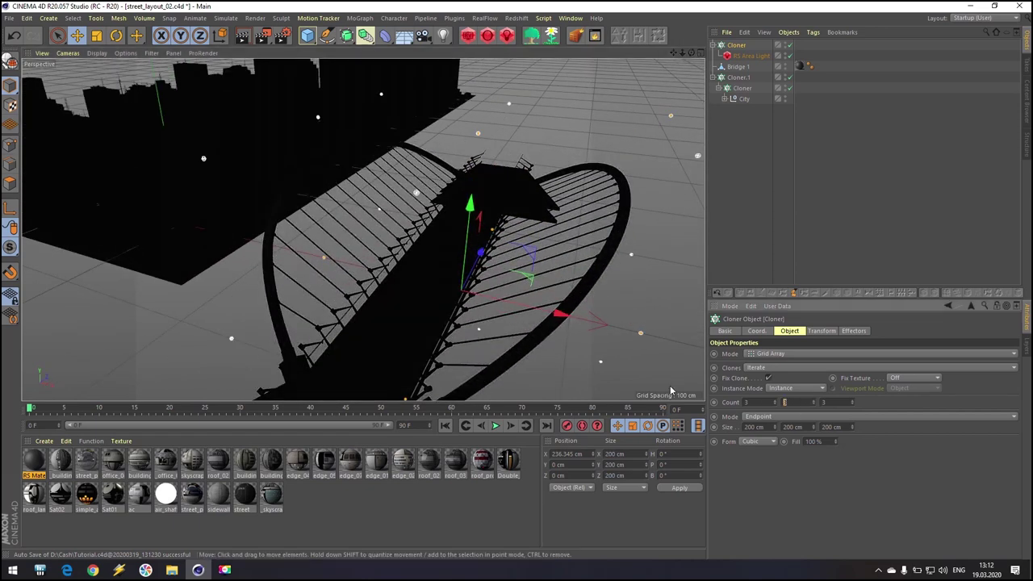
{"action": "type", "text": "1"}
{"action": "key", "text": "Return"}
Set the light cloner's grid count to 10 along both X and Z.
{"action": "scroll", "coordinate": [614, 317], "scroll_direction": "down", "scroll_amount": 5}
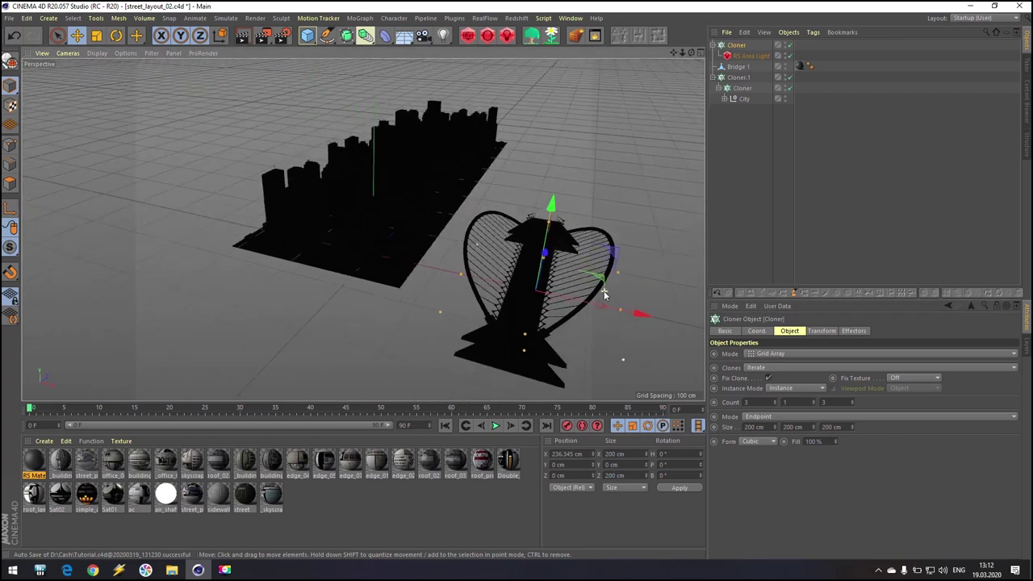
{"action": "left_click_drag", "start_coordinate": [507, 307], "coordinate": [452, 363], "text": "alt"}
{"action": "scroll", "coordinate": [568, 343], "scroll_direction": "up", "scroll_amount": 5}
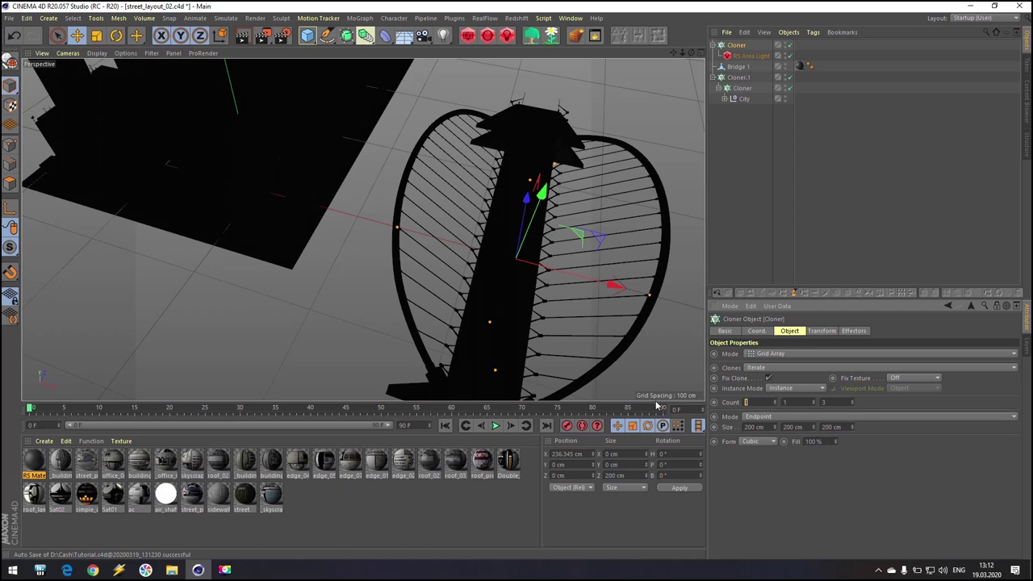
{"action": "type", "text": "10"}
{"action": "key", "text": "Return"}
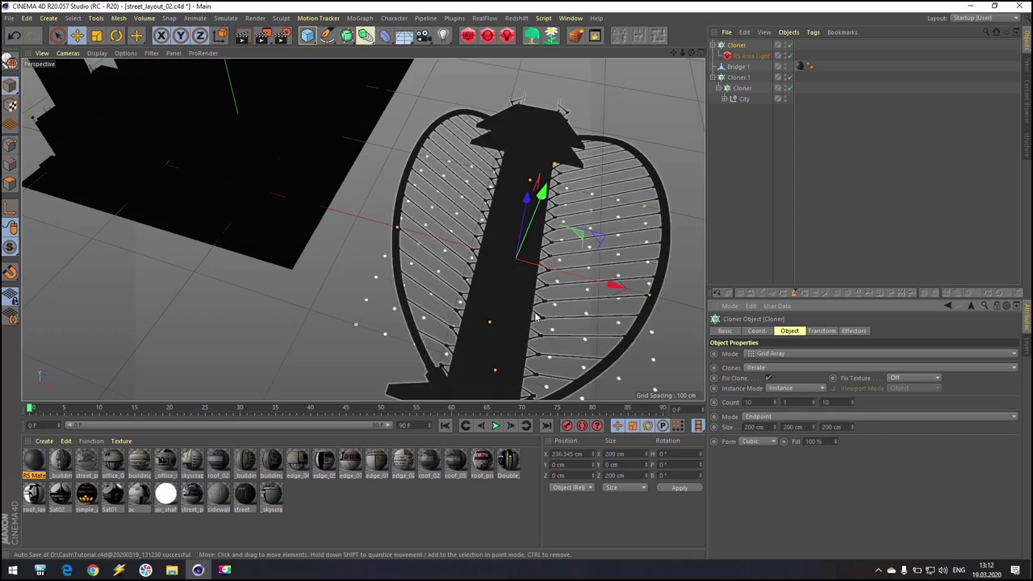
Reduce the light grid to 2 clones along X and narrow its X size to 34 cm.
{"action": "left_click_drag", "start_coordinate": [564, 339], "coordinate": [488, 255], "text": "alt"}
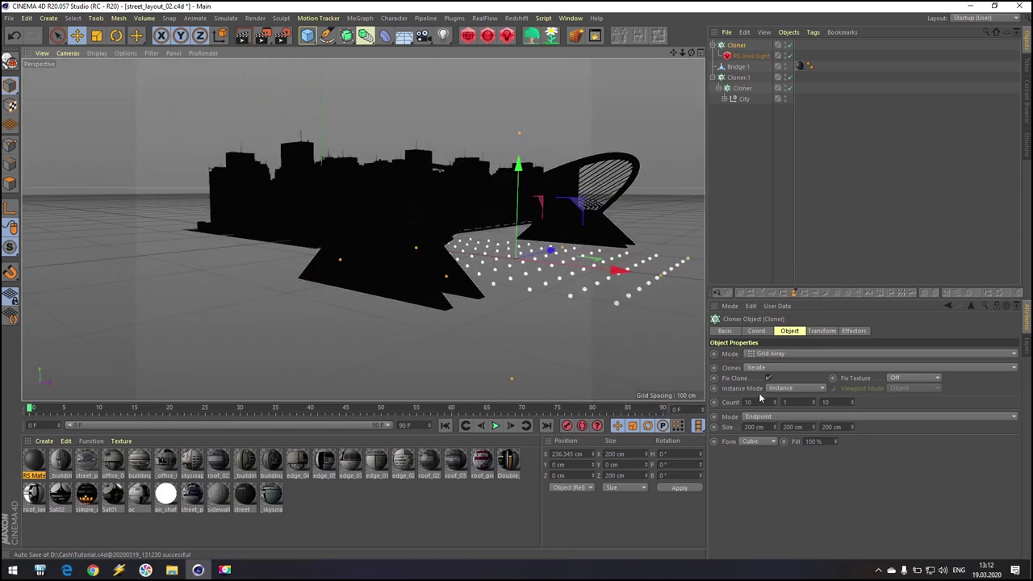
{"action": "left_click_drag", "start_coordinate": [761, 401], "coordinate": [674, 398]}
{"action": "type", "text": "2"}
{"action": "key", "text": "Return"}
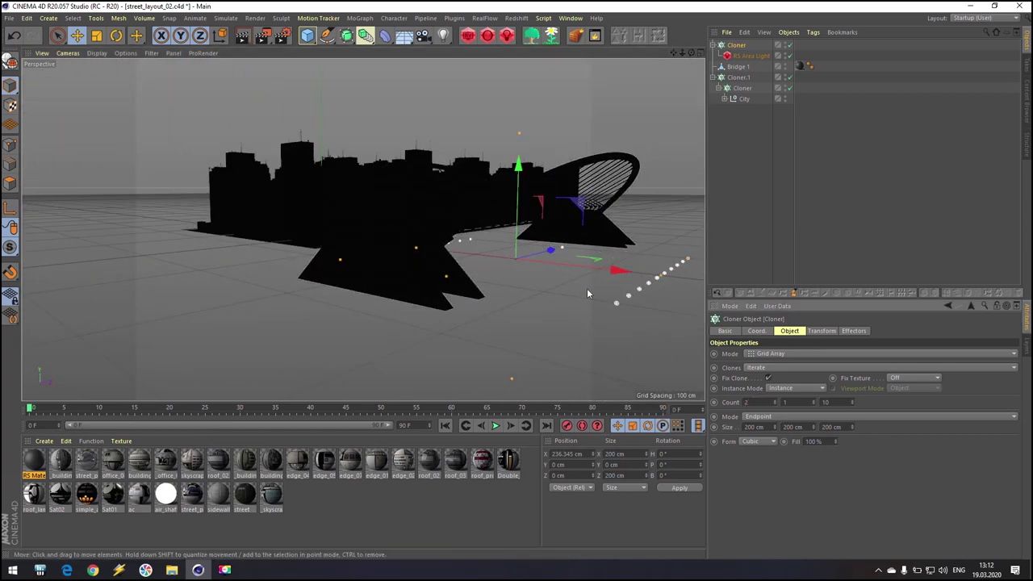
{"action": "left_click_drag", "start_coordinate": [534, 308], "coordinate": [613, 361], "text": "alt"}
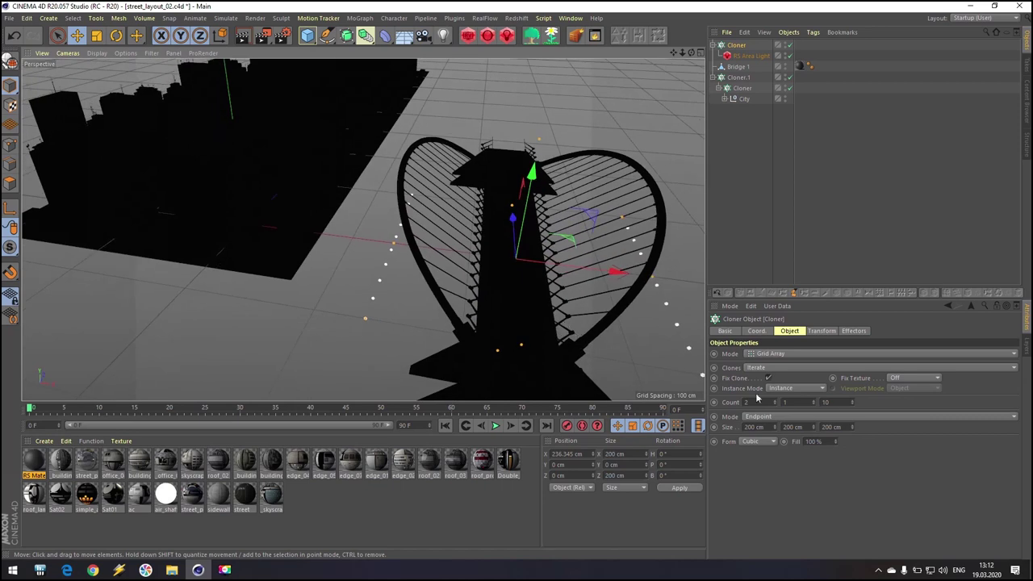
{"action": "left_click_drag", "start_coordinate": [773, 428], "coordinate": [773, 449]}
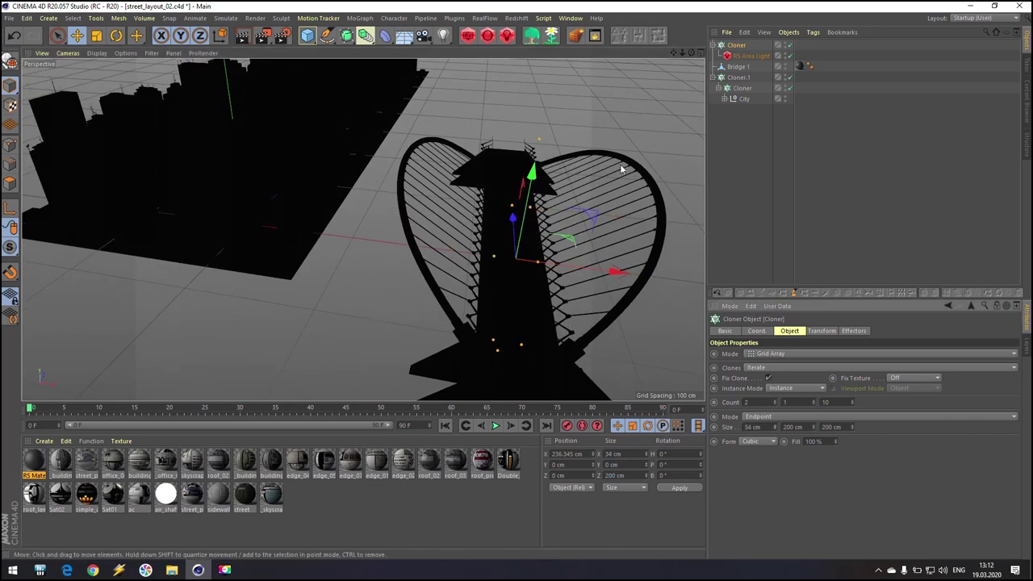
Raise the light cloner to about 43.6 cm on Y and shift it to about 226 cm on X, above the bridge deck.
{"action": "left_click_drag", "start_coordinate": [533, 171], "coordinate": [540, 137]}
{"action": "scroll", "coordinate": [534, 306], "scroll_direction": "up", "scroll_amount": 5}
{"action": "left_click_drag", "start_coordinate": [534, 323], "coordinate": [535, 205], "text": "alt"}
{"action": "left_click_drag", "start_coordinate": [500, 89], "coordinate": [503, 58]}
{"action": "left_click_drag", "start_coordinate": [517, 179], "coordinate": [505, 205], "text": "alt"}
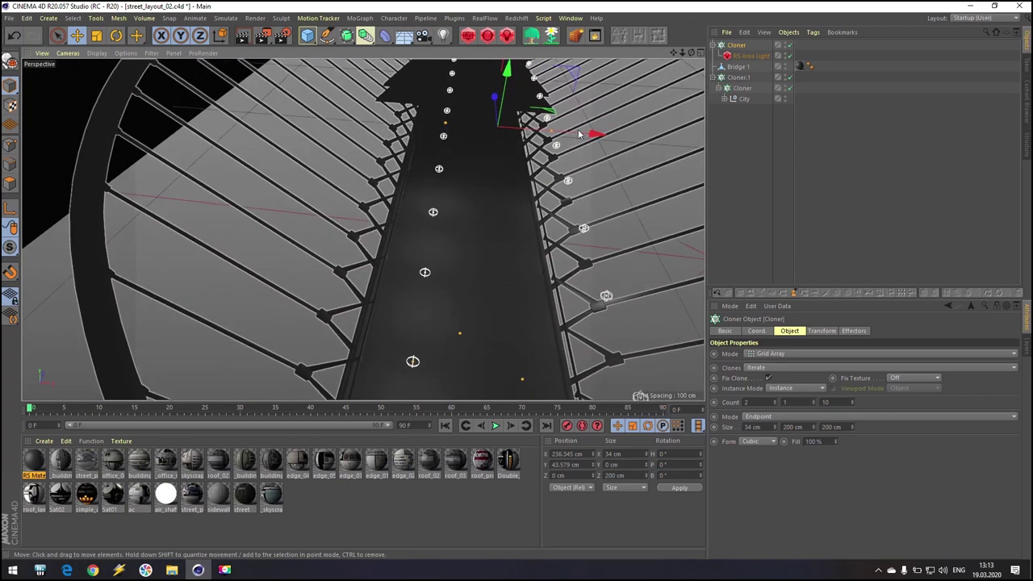
{"action": "left_click_drag", "start_coordinate": [589, 134], "coordinate": [559, 132]}
Working from the top view, set the light grid's Z count to 20 and its Z size to 332 cm, spanning the bridge's length.
{"action": "middle_click", "coordinate": [495, 156]}
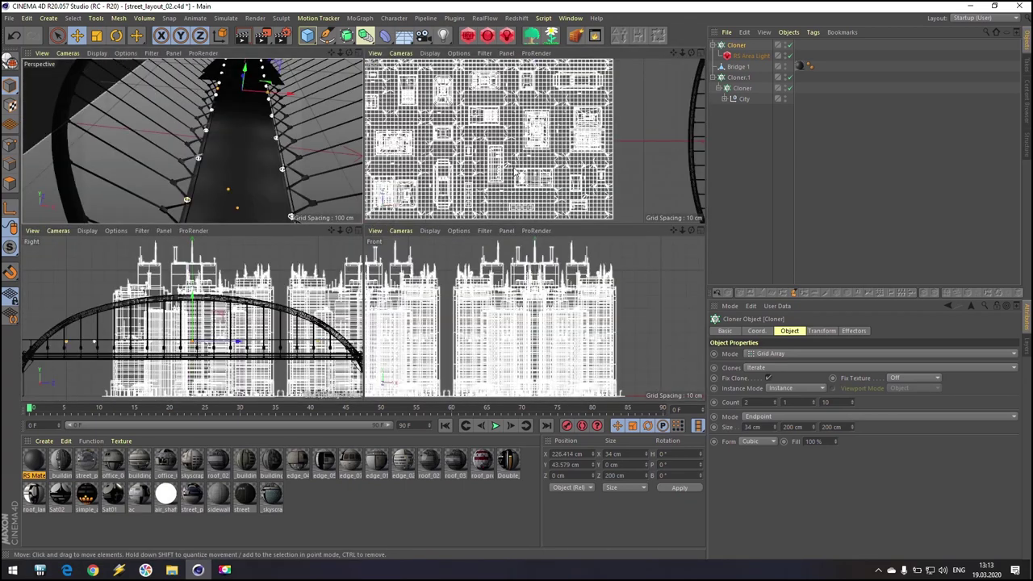
{"action": "middle_click", "coordinate": [516, 168]}
{"action": "middle_click_drag", "start_coordinate": [643, 260], "coordinate": [206, 229], "text": "alt"}
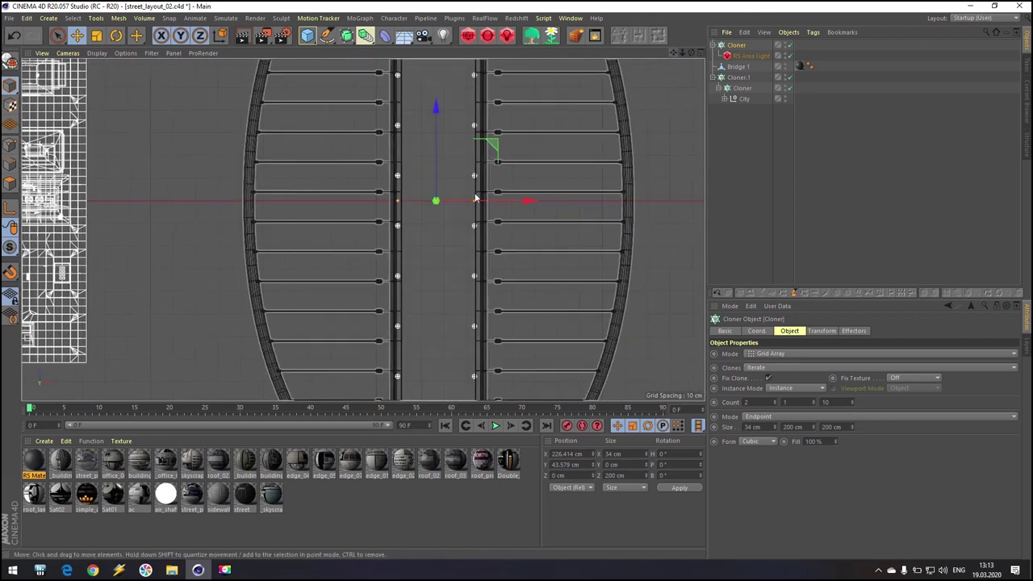
{"action": "scroll", "coordinate": [436, 202], "scroll_direction": "up", "scroll_amount": 2}
{"action": "scroll", "coordinate": [438, 202], "scroll_direction": "down", "scroll_amount": 5}
{"action": "scroll", "coordinate": [518, 128], "scroll_direction": "down", "scroll_amount": 5}
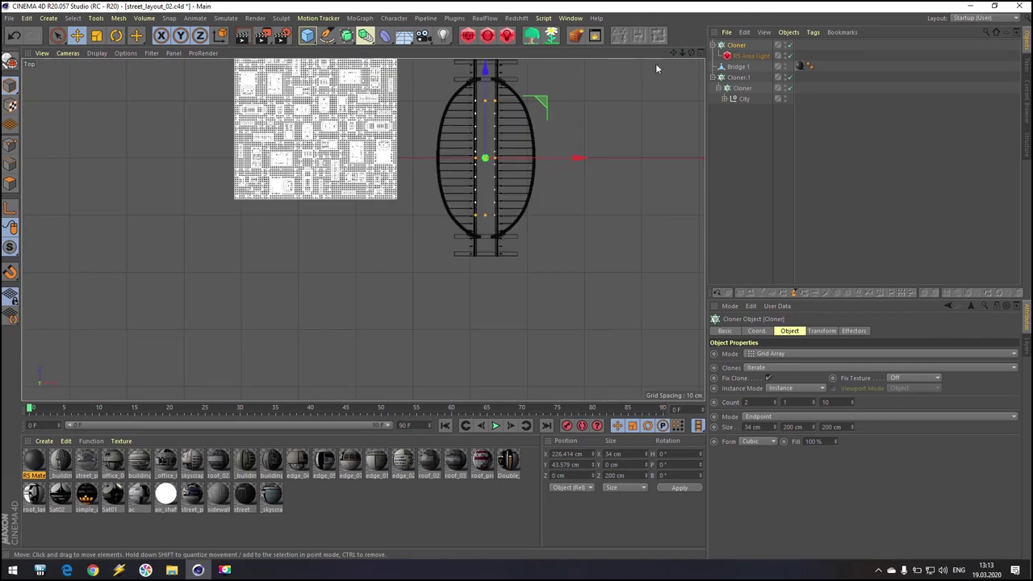
{"action": "middle_click_drag", "start_coordinate": [378, 200], "coordinate": [346, 249], "text": "alt"}
{"action": "scroll", "coordinate": [443, 228], "scroll_direction": "up", "scroll_amount": 2}
{"action": "scroll", "coordinate": [445, 226], "scroll_direction": "up", "scroll_amount": 2}
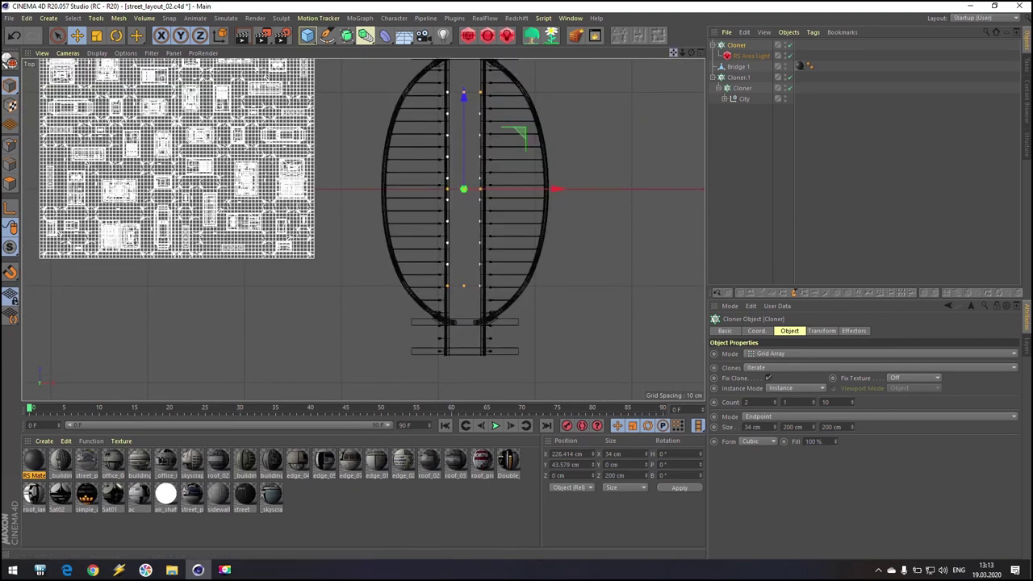
{"action": "middle_click_drag", "start_coordinate": [515, 112], "coordinate": [440, 159], "text": "alt"}
{"action": "left_click", "coordinate": [825, 402]}
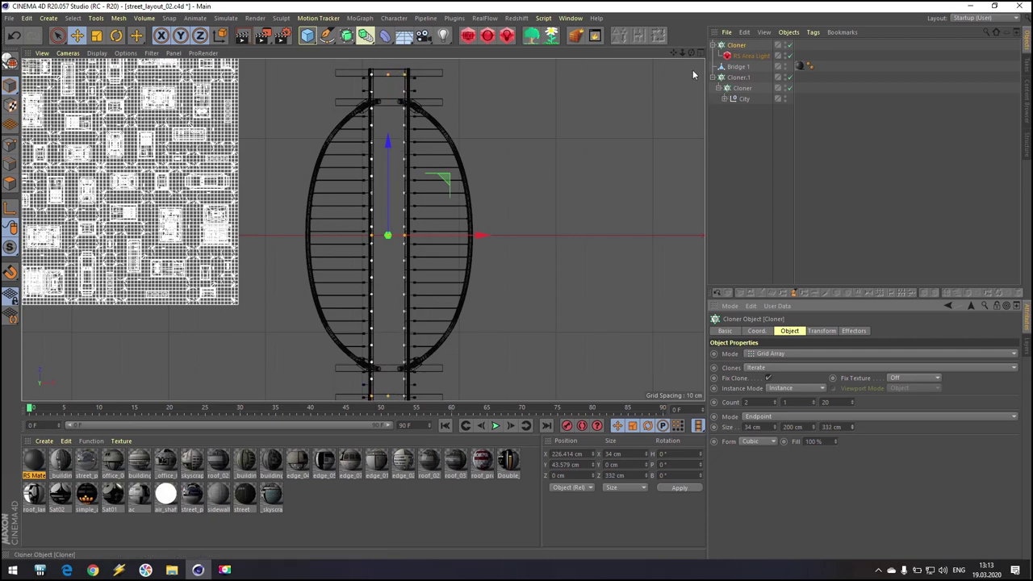
Set the light grid's X size to 30 cm and shift the cloner along X to about 228 cm, centering the rows on the deck.
{"action": "middle_click_drag", "start_coordinate": [693, 74], "coordinate": [684, 97], "text": "alt"}
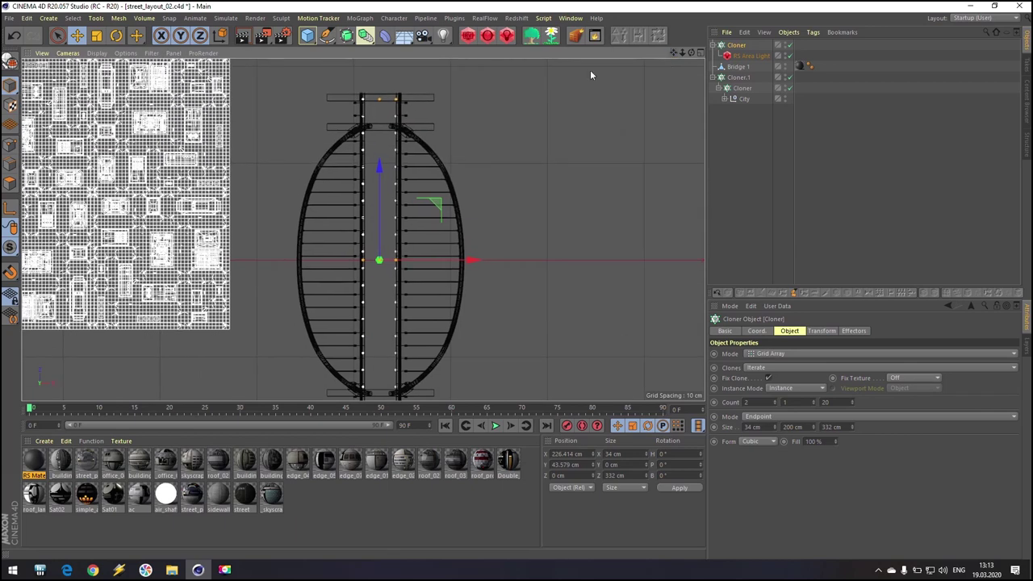
{"action": "scroll", "coordinate": [334, 134], "scroll_direction": "up", "scroll_amount": 4}
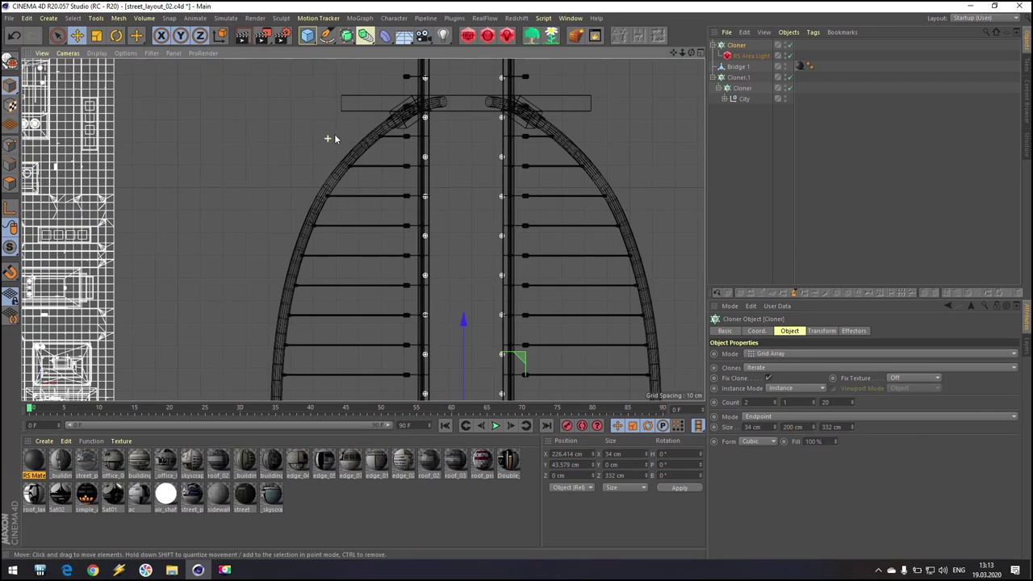
{"action": "left_click", "coordinate": [766, 426]}
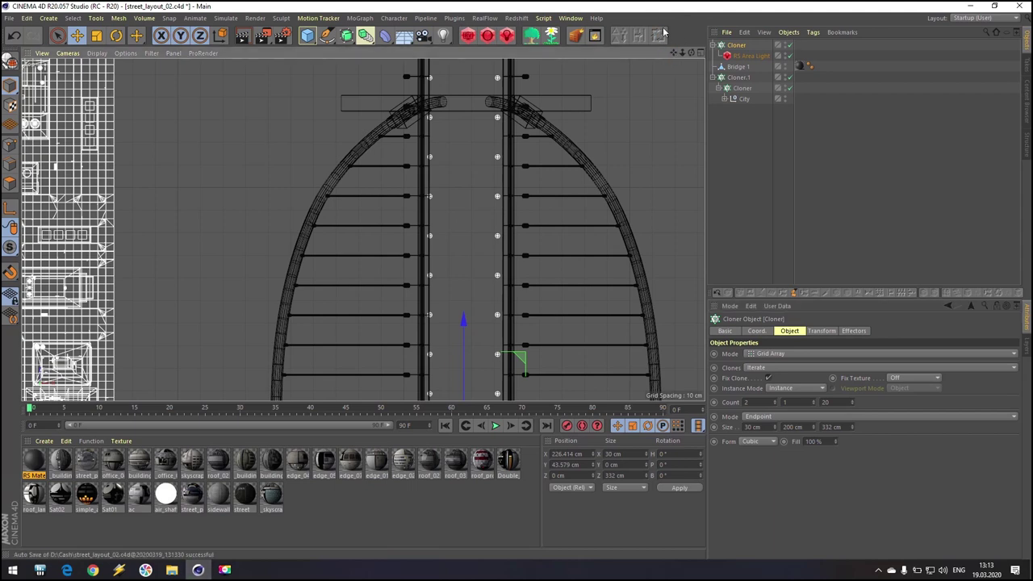
{"action": "left_click_drag", "start_coordinate": [674, 53], "coordinate": [595, 0]}
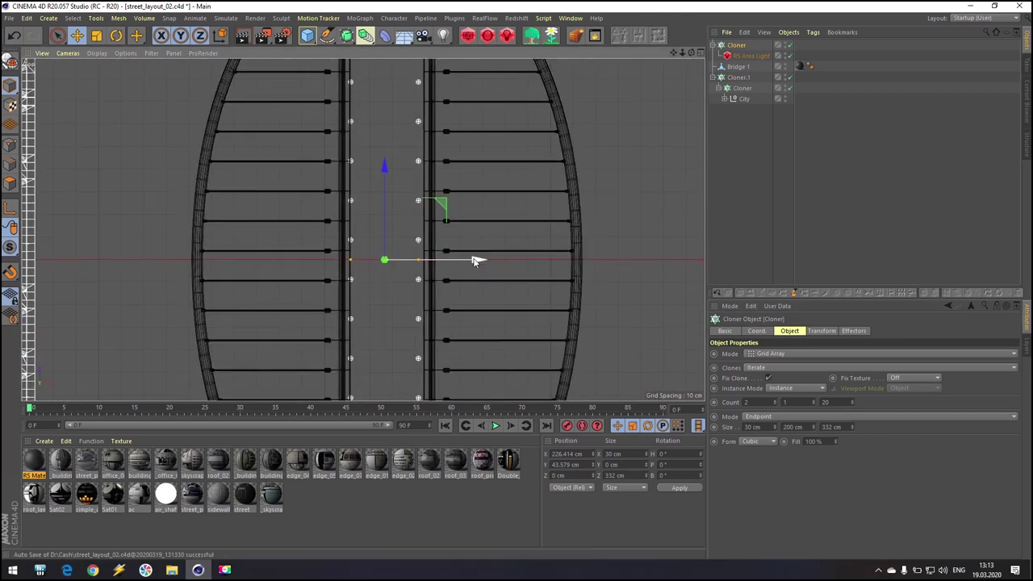
{"action": "left_click_drag", "start_coordinate": [477, 260], "coordinate": [480, 260]}
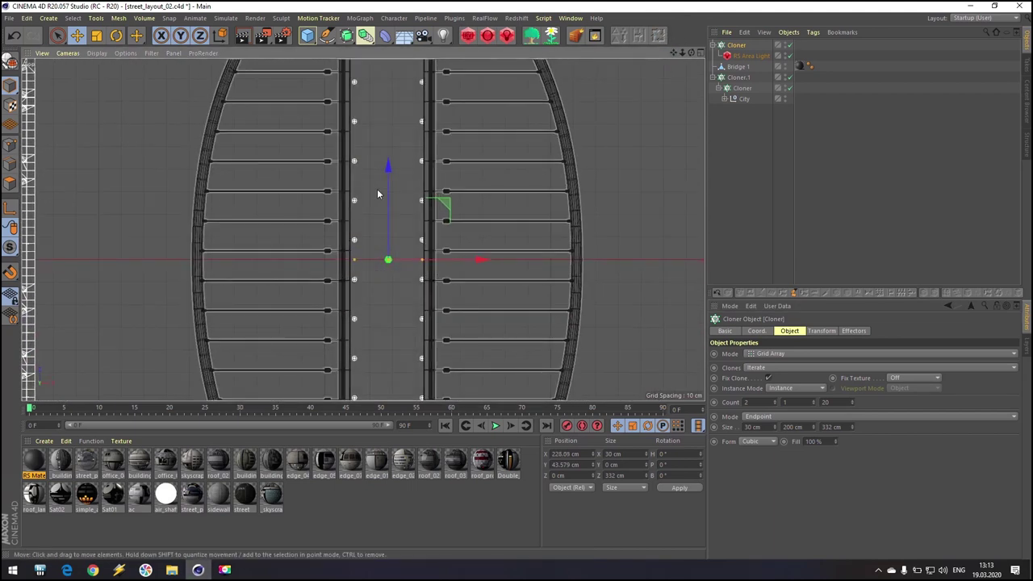
Set the light grid's Z count to 25 and shift the cloner along Z to about 2.6 cm, matching the bridge's crossbars.
{"action": "left_click_drag", "start_coordinate": [391, 169], "coordinate": [391, 165]}
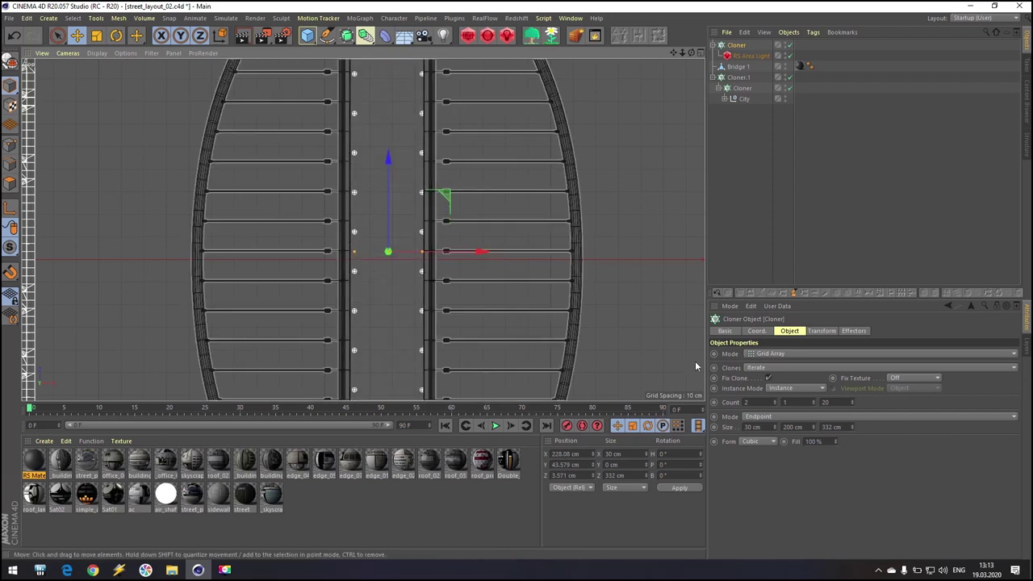
{"action": "left_click_drag", "start_coordinate": [832, 401], "coordinate": [736, 392]}
{"action": "type", "text": "2525"}
{"action": "key", "text": "Return"}
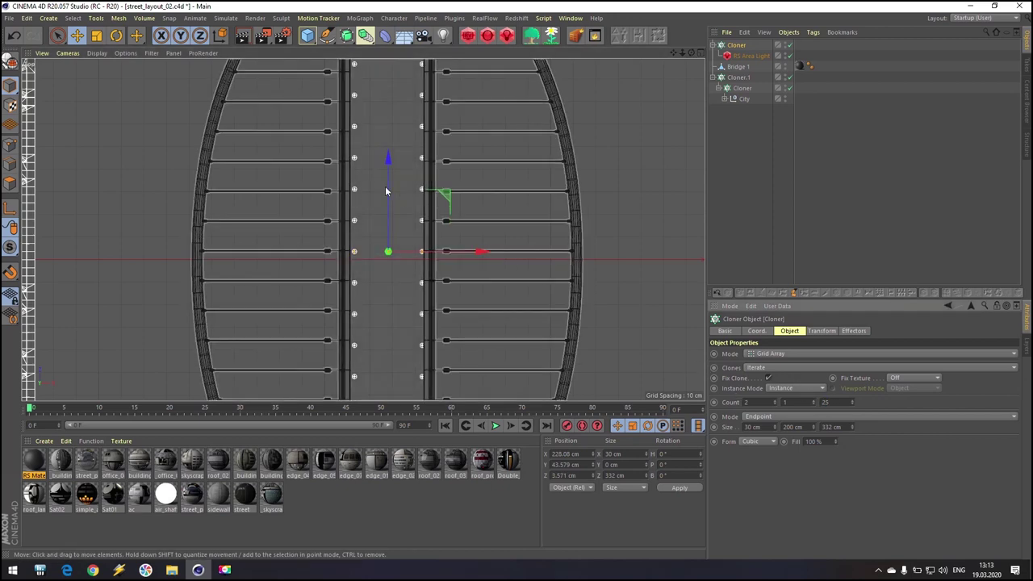
{"action": "left_click_drag", "start_coordinate": [391, 184], "coordinate": [389, 185]}
Shift the light cloner along X to about 227 cm and set its X size to 32 cm, placing the rows on the deck edges.
{"action": "middle_click_drag", "start_coordinate": [363, 230], "coordinate": [363, 230], "text": "alt"}
{"action": "left_click_drag", "start_coordinate": [673, 52], "coordinate": [678, 207]}
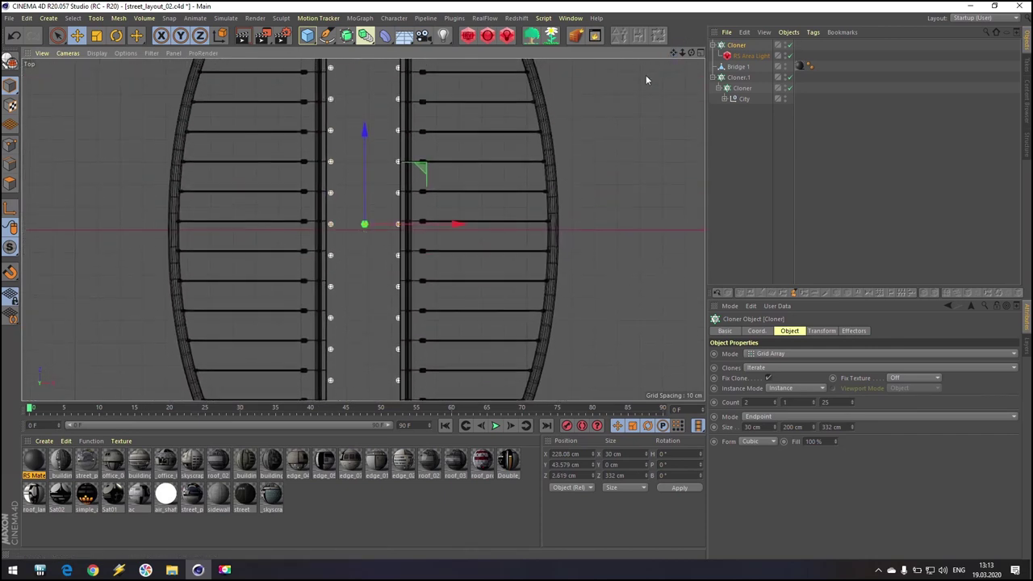
{"action": "left_click_drag", "start_coordinate": [456, 228], "coordinate": [455, 229]}
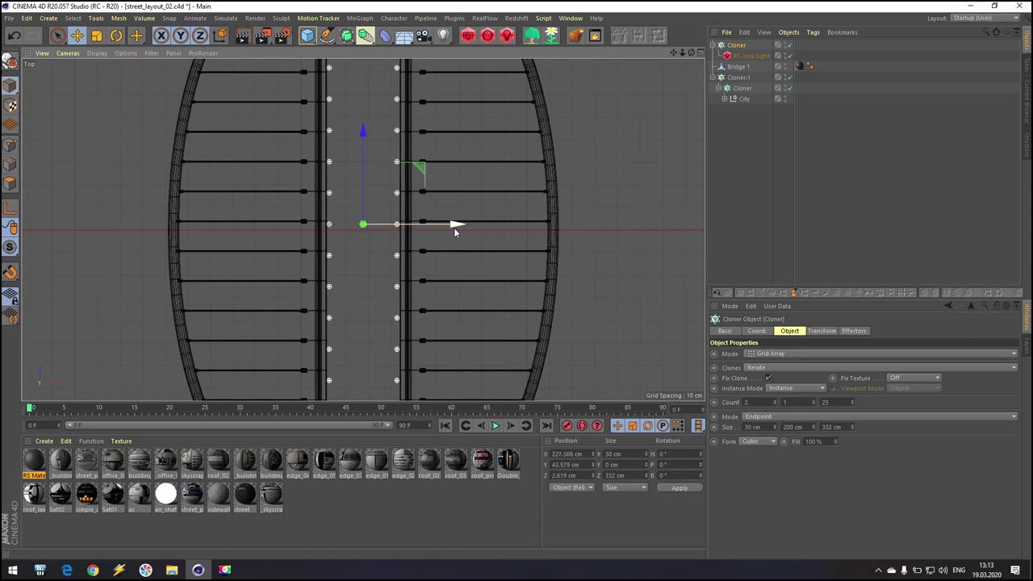
{"action": "double_click", "coordinate": [758, 426]}
{"action": "type", "text": "32"}
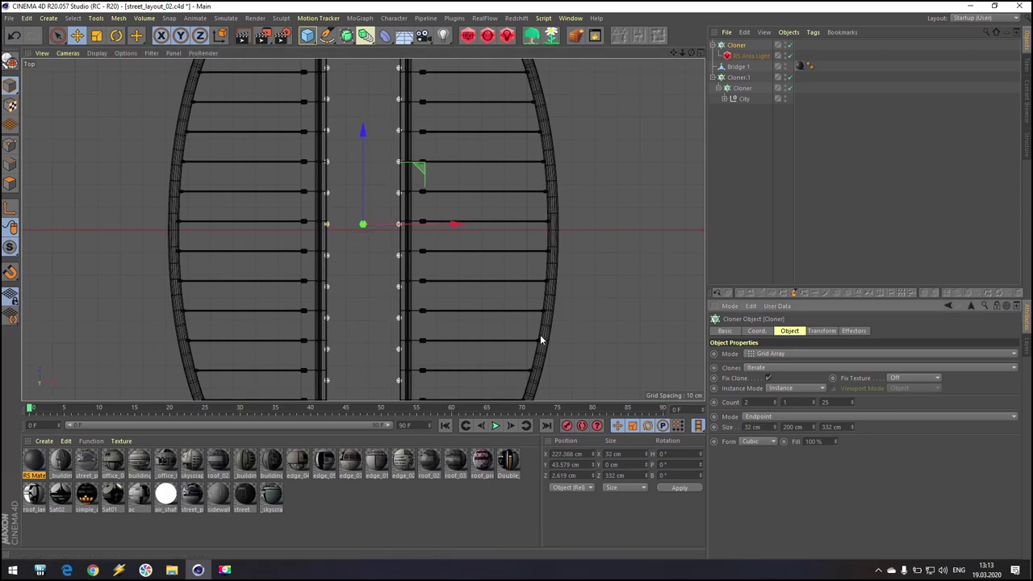
{"action": "key", "text": "Return"}
Return to the perspective view and nest the light cloner under Bridge 1.
{"action": "middle_click", "coordinate": [656, 220]}
{"action": "middle_click", "coordinate": [292, 167]}
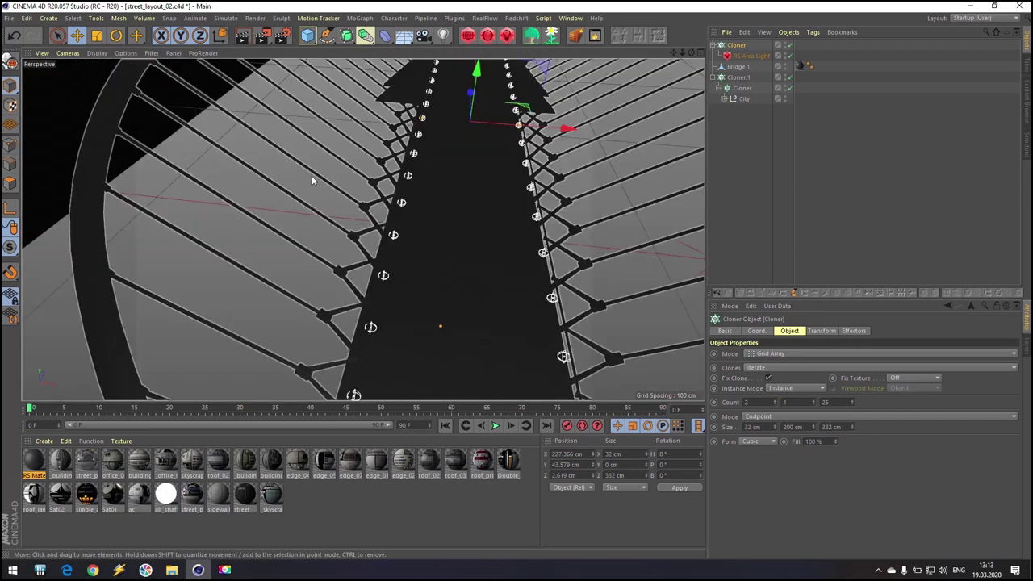
{"action": "middle_click", "coordinate": [418, 196]}
{"action": "middle_click", "coordinate": [297, 165]}
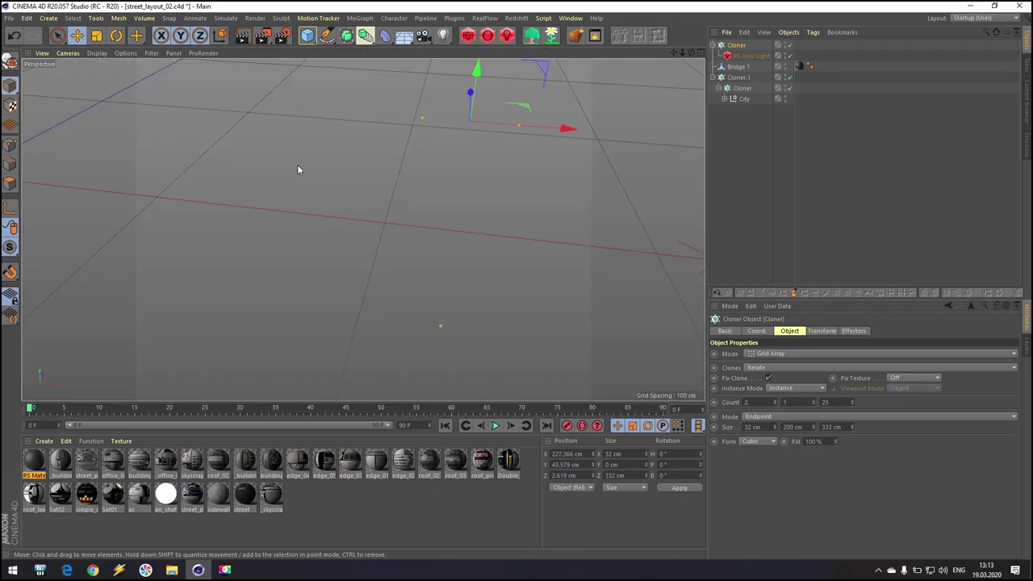
{"action": "scroll", "coordinate": [297, 166], "scroll_direction": "down", "scroll_amount": 5}
{"action": "left_click_drag", "start_coordinate": [494, 185], "coordinate": [537, 174], "text": "alt"}
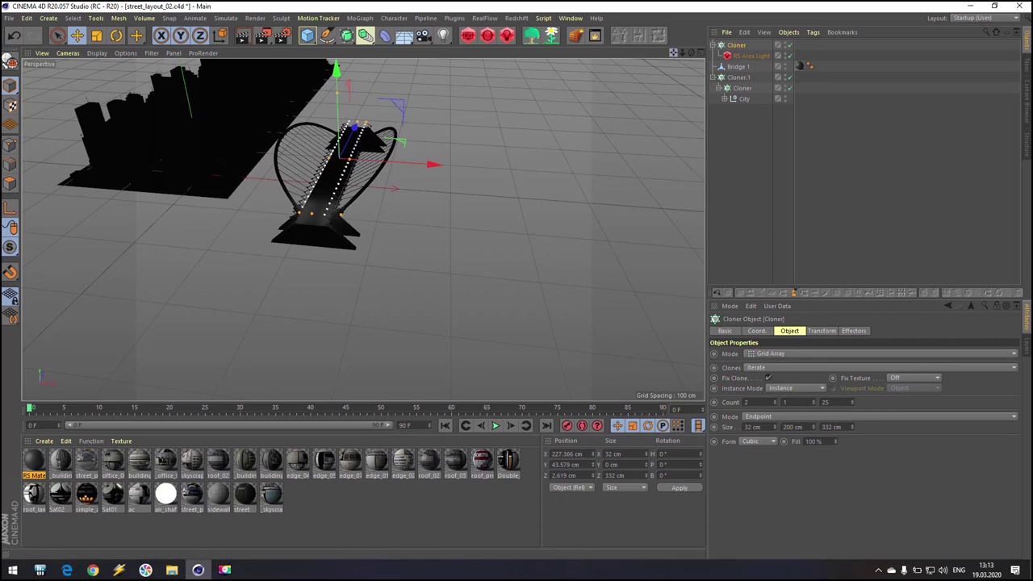
{"action": "left_click_drag", "start_coordinate": [362, 138], "coordinate": [364, 251], "text": "alt"}
{"action": "left_click", "coordinate": [737, 49]}
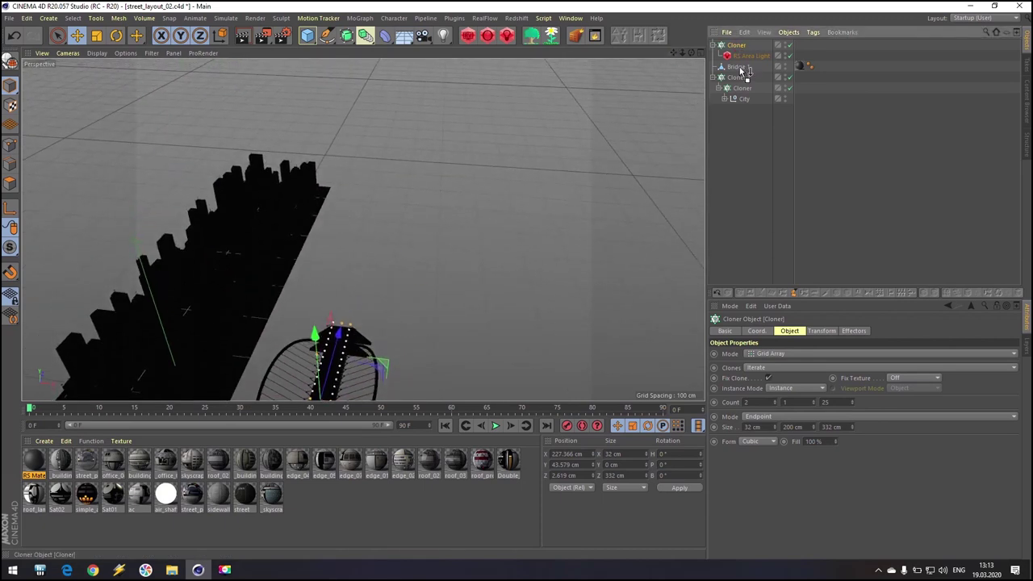
{"action": "left_click_drag", "start_coordinate": [741, 71], "coordinate": [741, 69]}
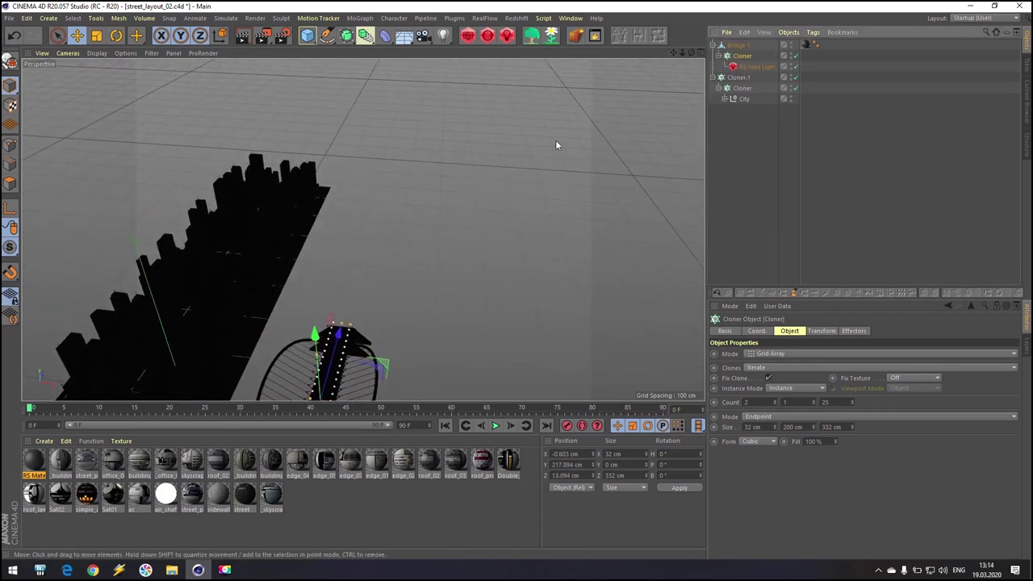
Rotate Bridge 1 with its lights around the vertical axis to a heading of about 100°, leading away from the city.
{"action": "left_click", "coordinate": [738, 45]}
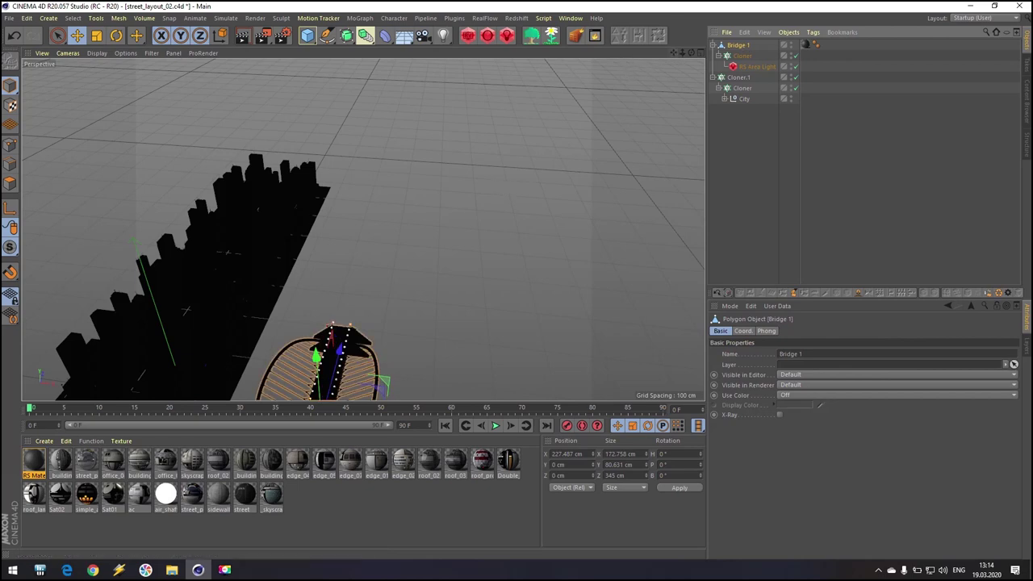
{"action": "key", "text": "o"}
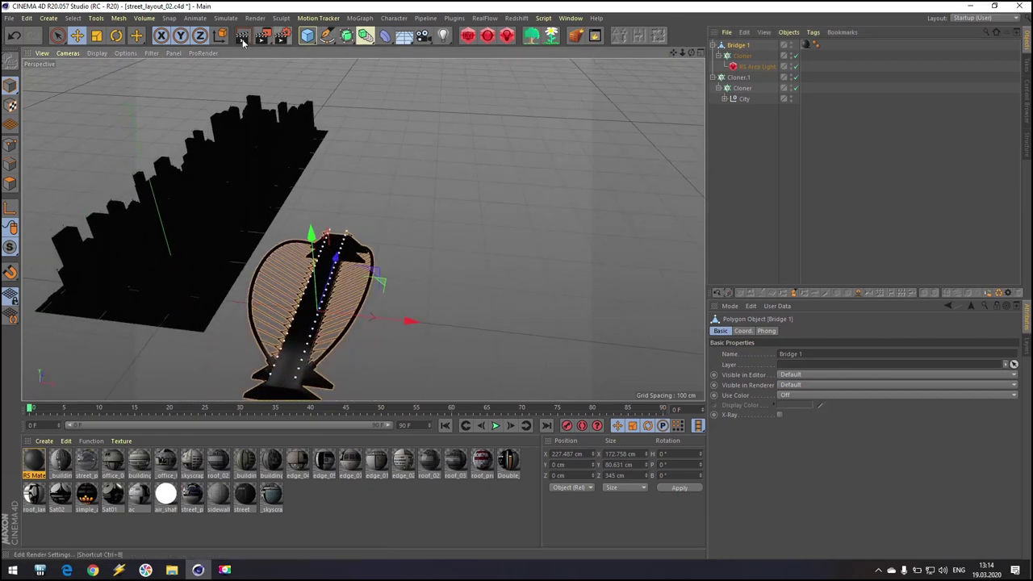
{"action": "key", "text": "r"}
{"action": "left_click_drag", "start_coordinate": [339, 355], "coordinate": [454, 283]}
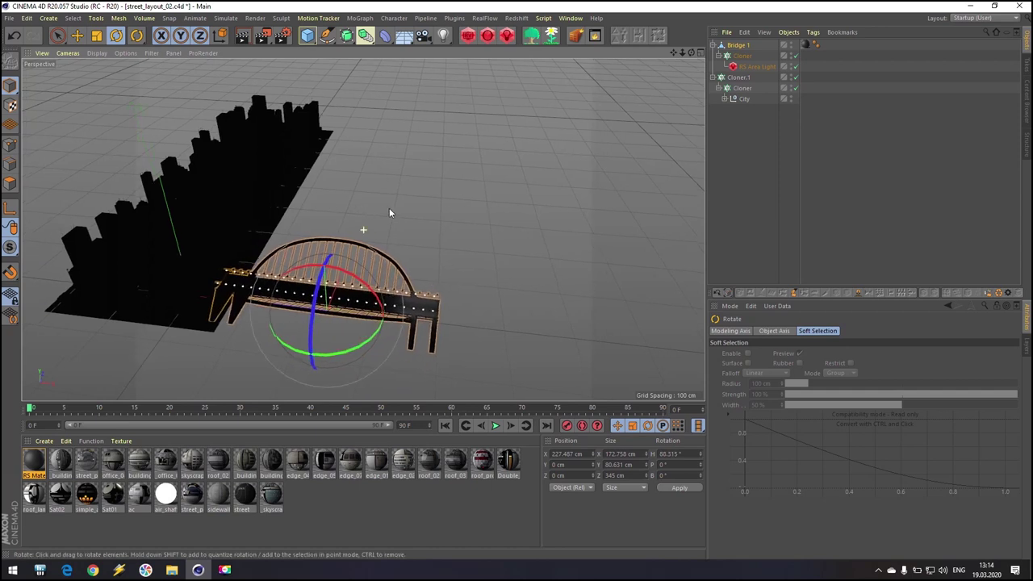
{"action": "left_click_drag", "start_coordinate": [389, 212], "coordinate": [527, 170], "text": "alt"}
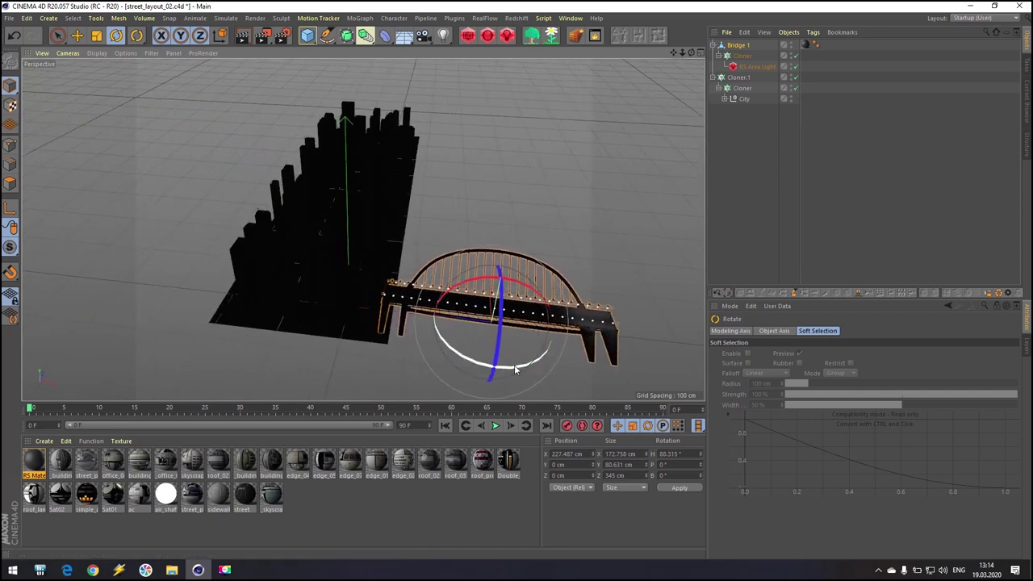
{"action": "left_click_drag", "start_coordinate": [516, 368], "coordinate": [523, 363]}
{"action": "left_click", "coordinate": [76, 36]}
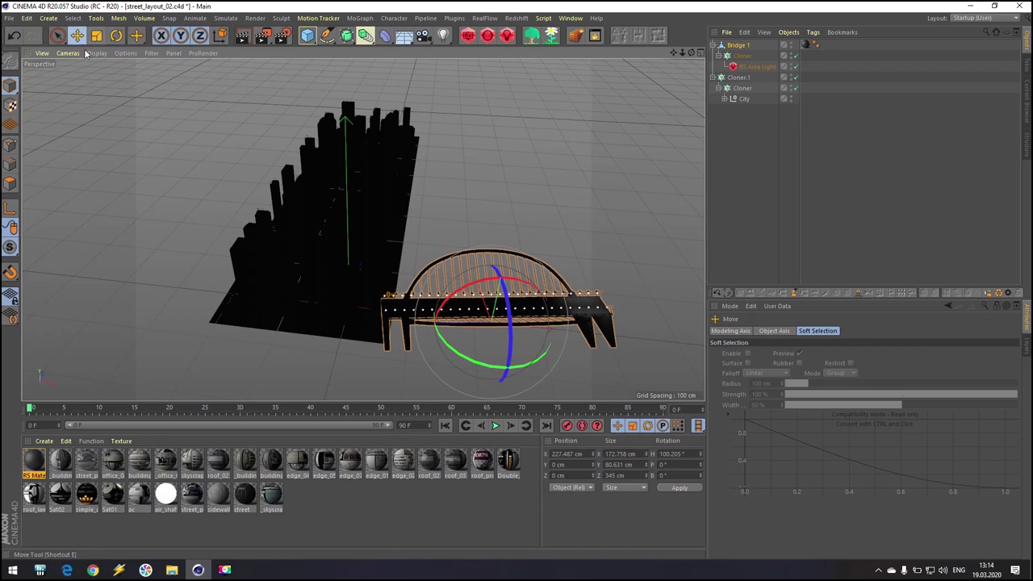
Move Bridge 1 with its lights along Z to about 450 cm, beside the city blocks.
{"action": "left_click_drag", "start_coordinate": [439, 286], "coordinate": [409, 165]}
{"action": "left_click_drag", "start_coordinate": [524, 242], "coordinate": [419, 194], "text": "alt"}
{"action": "scroll", "coordinate": [511, 153], "scroll_direction": "up", "scroll_amount": 3}
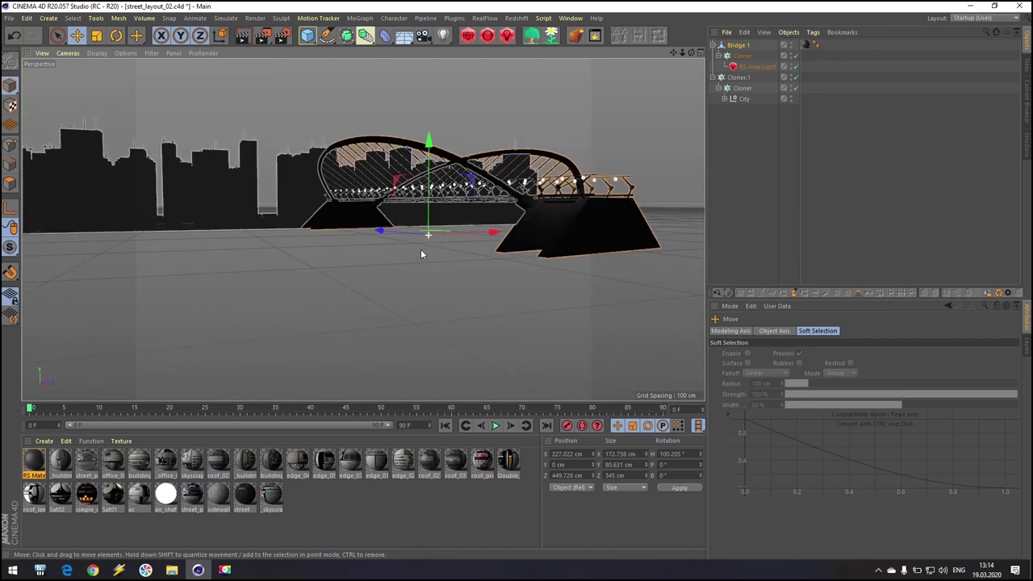
{"action": "scroll", "coordinate": [421, 254], "scroll_direction": "up", "scroll_amount": 6}
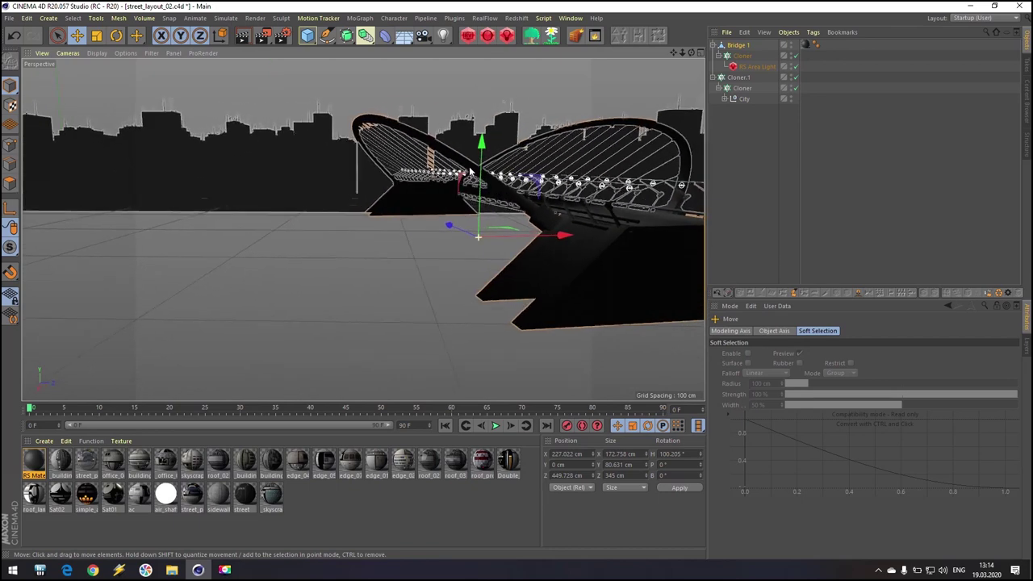
Set the render output resolution to 1920 by 1080 pixels and close the render settings.
{"action": "left_click", "coordinate": [282, 35]}
{"action": "left_click", "coordinate": [310, 69]}
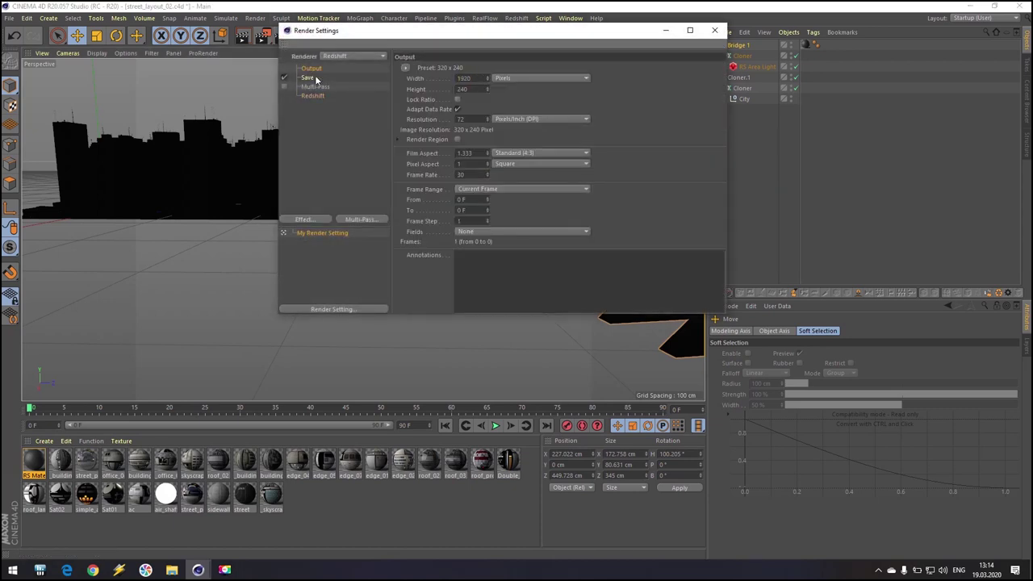
{"action": "type", "text": "1920"}
{"action": "key", "text": "Tab"}
{"action": "type", "text": "1080"}
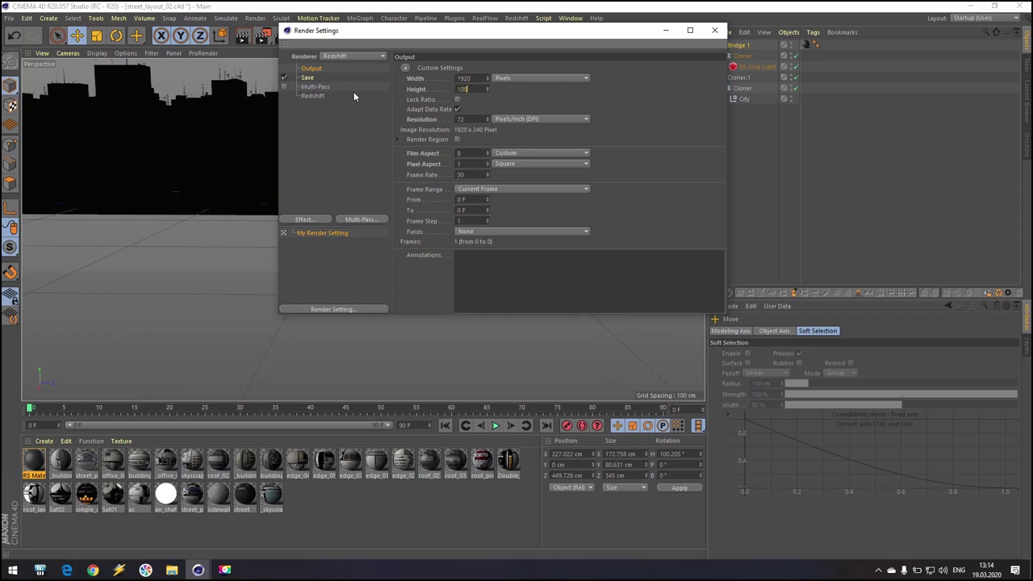
{"action": "key", "text": "Return"}
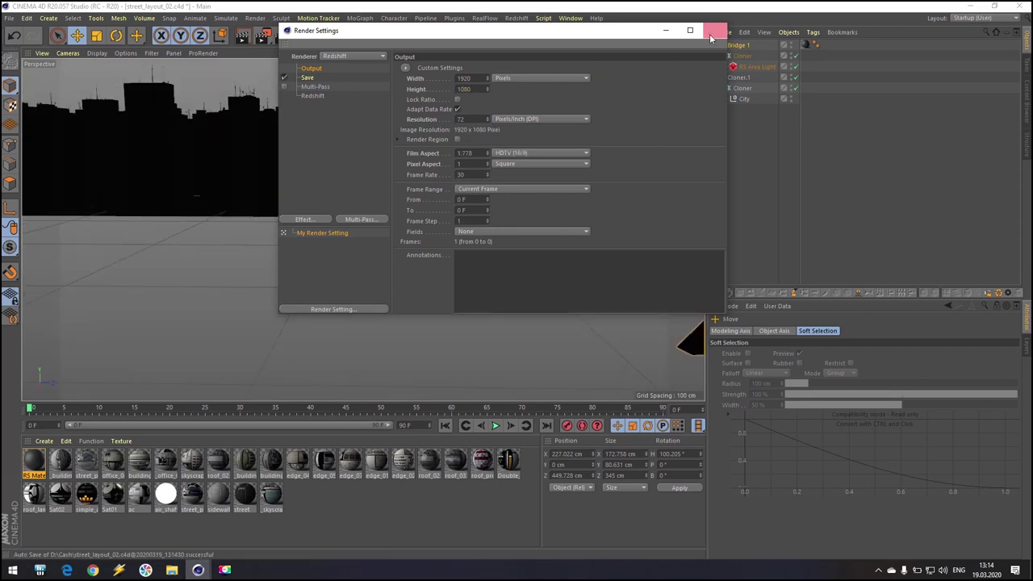
{"action": "left_click", "coordinate": [714, 30]}
Configure the perspective viewport's tinted safe-frame border to 100% opacity.
{"action": "left_click", "coordinate": [175, 52]}
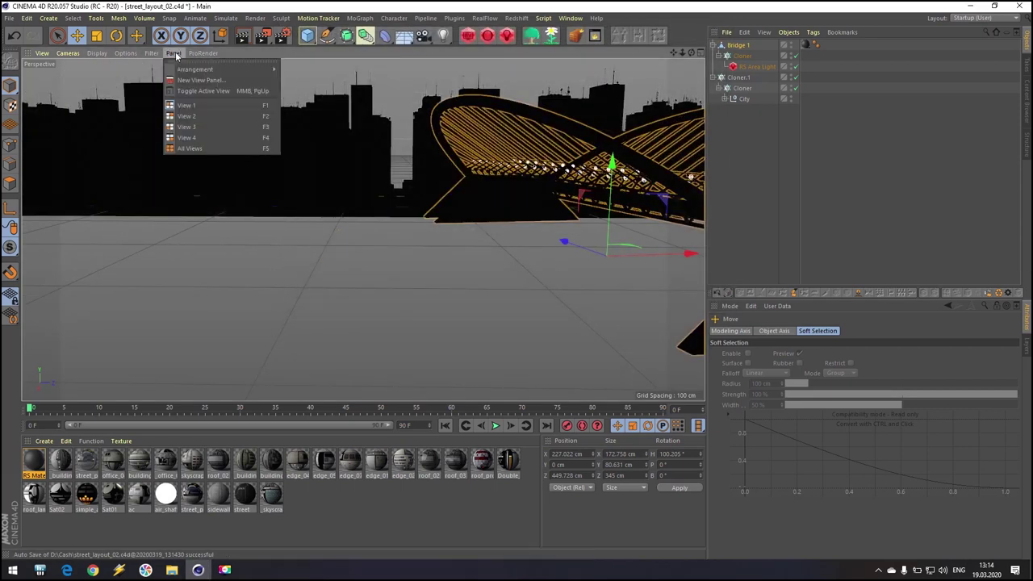
{"action": "mouse_move", "coordinate": [130, 53]}
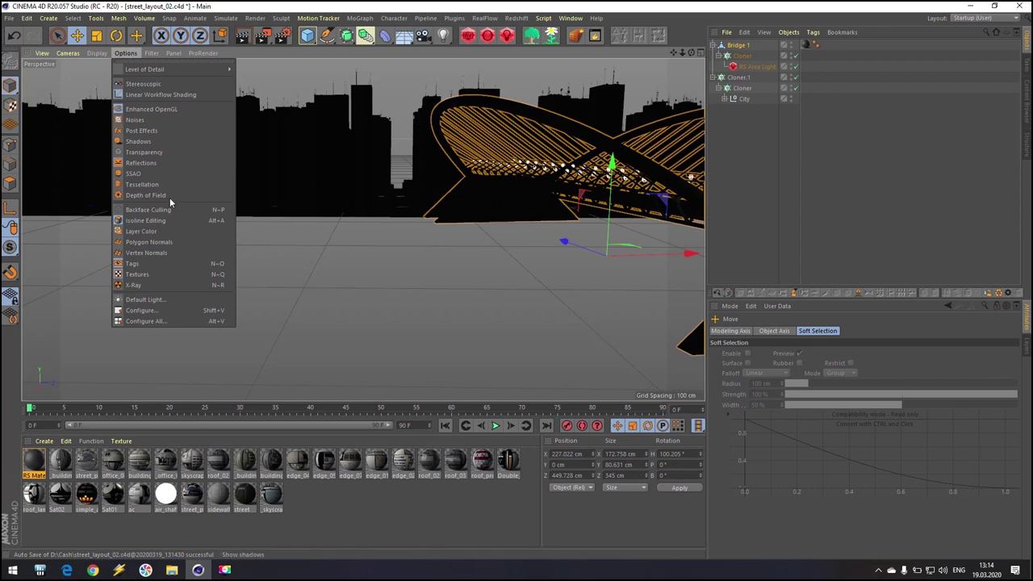
{"action": "left_click", "coordinate": [146, 310]}
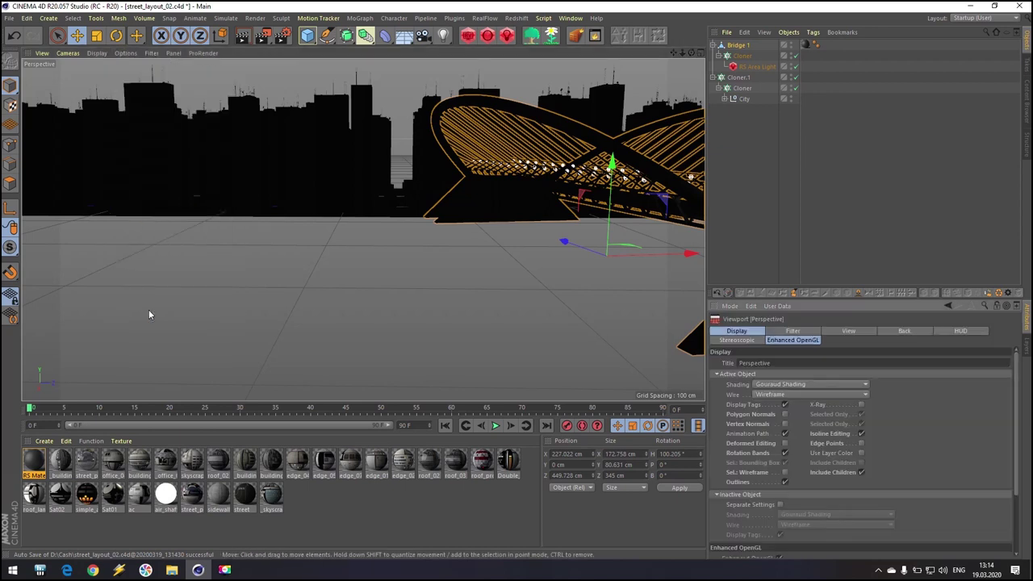
{"action": "left_click", "coordinate": [846, 332]}
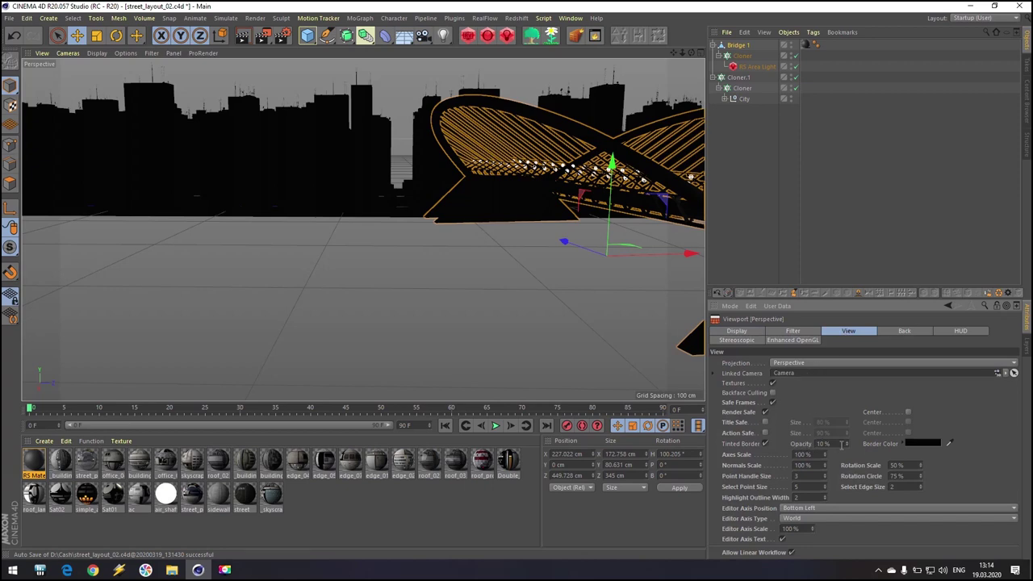
{"action": "left_click_drag", "start_coordinate": [846, 444], "coordinate": [847, 371]}
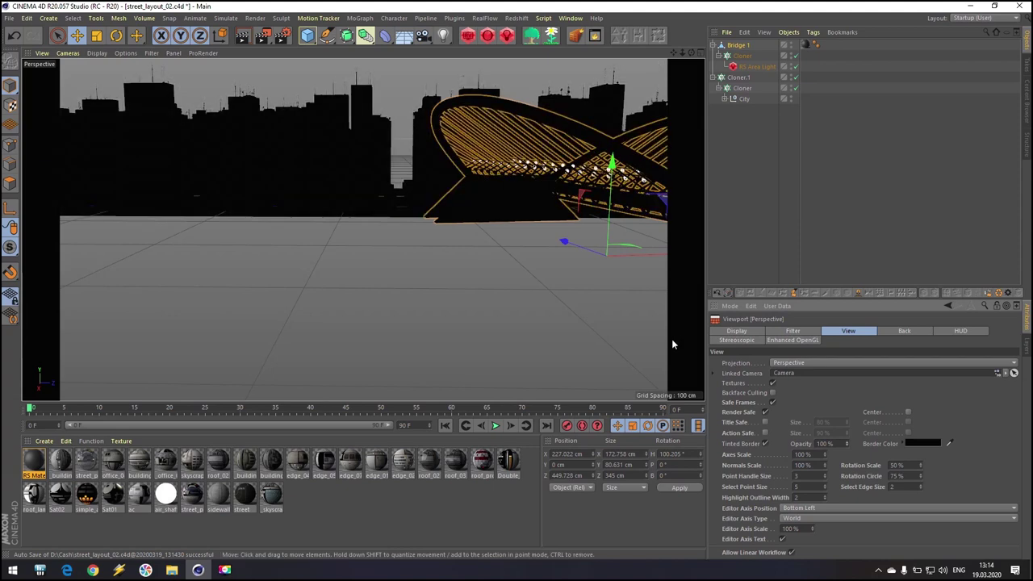
Compose the perspective view with the bridge arch in front of the skyline and preview it in the Redshift RenderView.
{"action": "mouse_move", "coordinate": [673, 53]}
{"action": "left_mouse_down"}
{"action": "mouse_move", "coordinate": [606, 57]}
{"action": "mouse_move", "coordinate": [726, 53]}
{"action": "mouse_move", "coordinate": [690, 45]}
{"action": "mouse_move", "coordinate": [690, 32]}
{"action": "mouse_move", "coordinate": [674, 68]}
{"action": "mouse_move", "coordinate": [664, 68]}
{"action": "mouse_move", "coordinate": [691, 37]}
{"action": "mouse_move", "coordinate": [629, 70]}
{"action": "mouse_move", "coordinate": [696, 53]}
{"action": "mouse_move", "coordinate": [665, 49]}
{"action": "mouse_move", "coordinate": [692, 52]}
{"action": "left_mouse_up"}
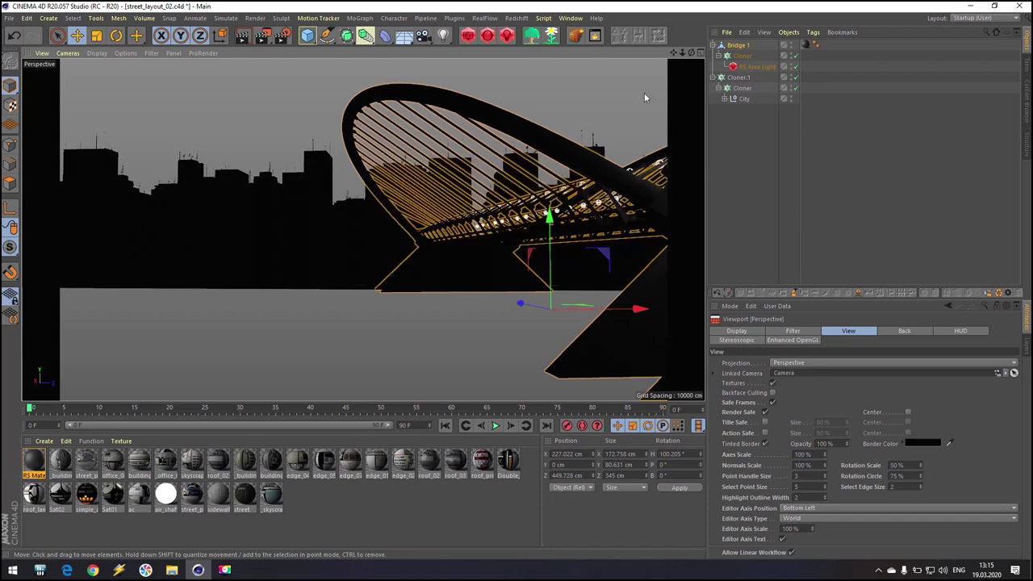
{"action": "left_click", "coordinate": [468, 35]}
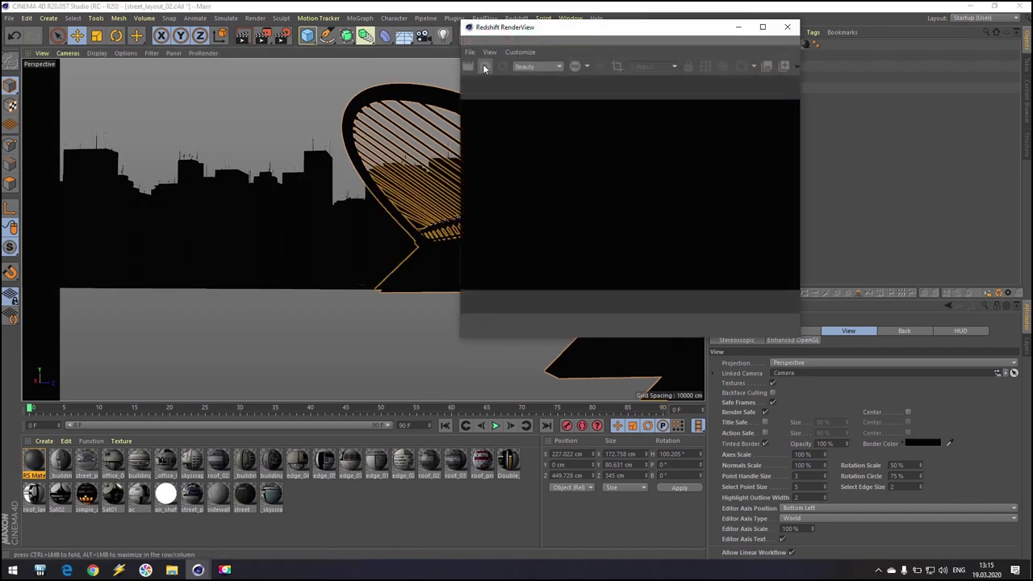
{"action": "left_click_drag", "start_coordinate": [554, 32], "coordinate": [129, 69]}
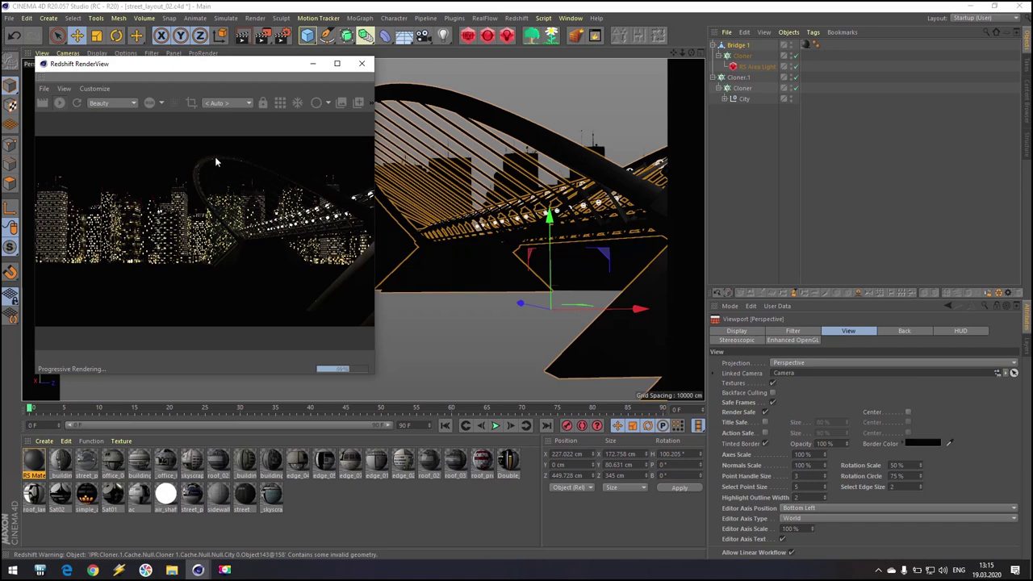
{"action": "left_click", "coordinate": [362, 63]}
Add a camera from the current view, look through it, and lock it with a Protection tag.
{"action": "left_click", "coordinate": [613, 84]}
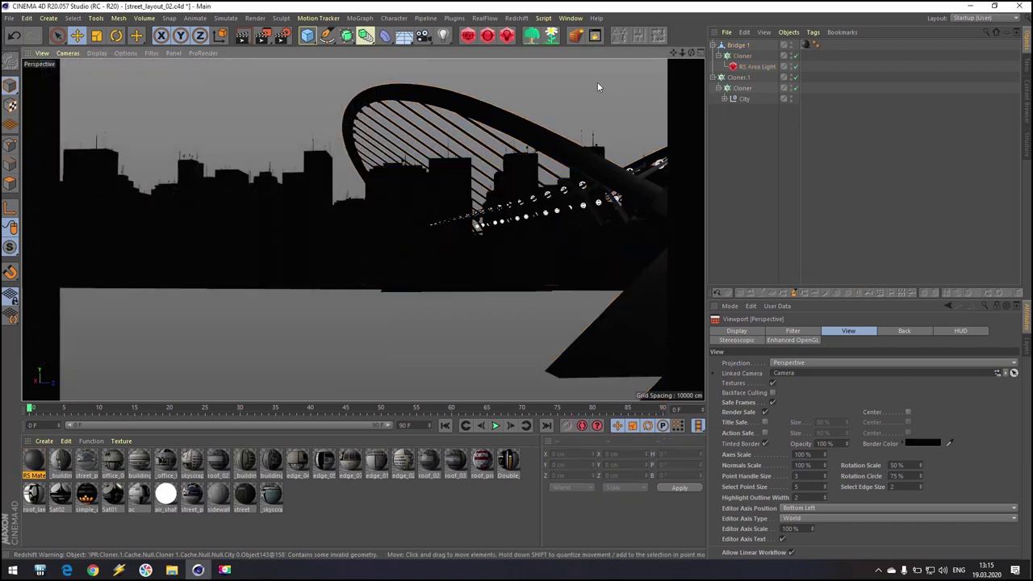
{"action": "left_click", "coordinate": [422, 35]}
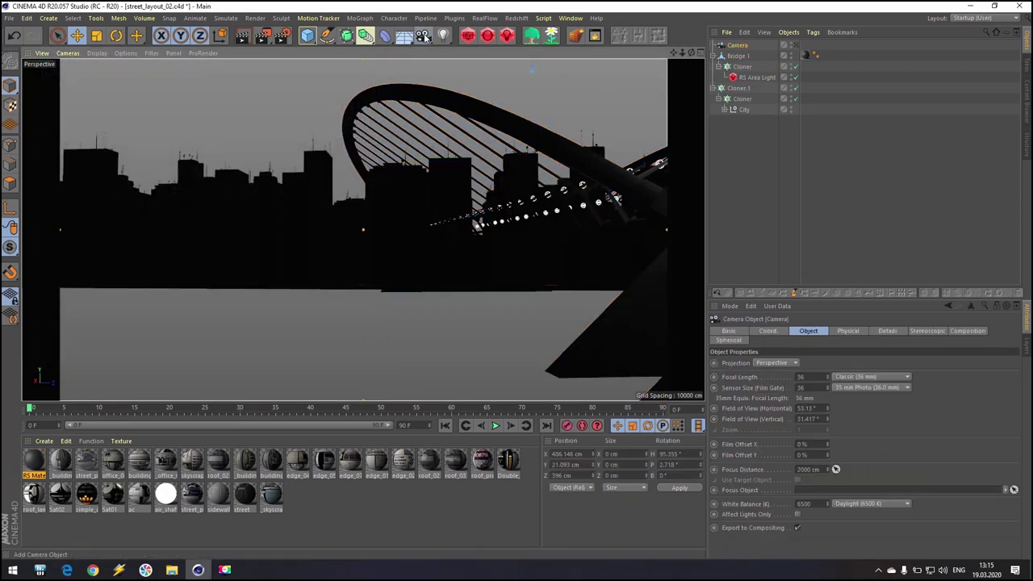
{"action": "left_click", "coordinate": [796, 46]}
{"action": "right_click", "coordinate": [738, 47]}
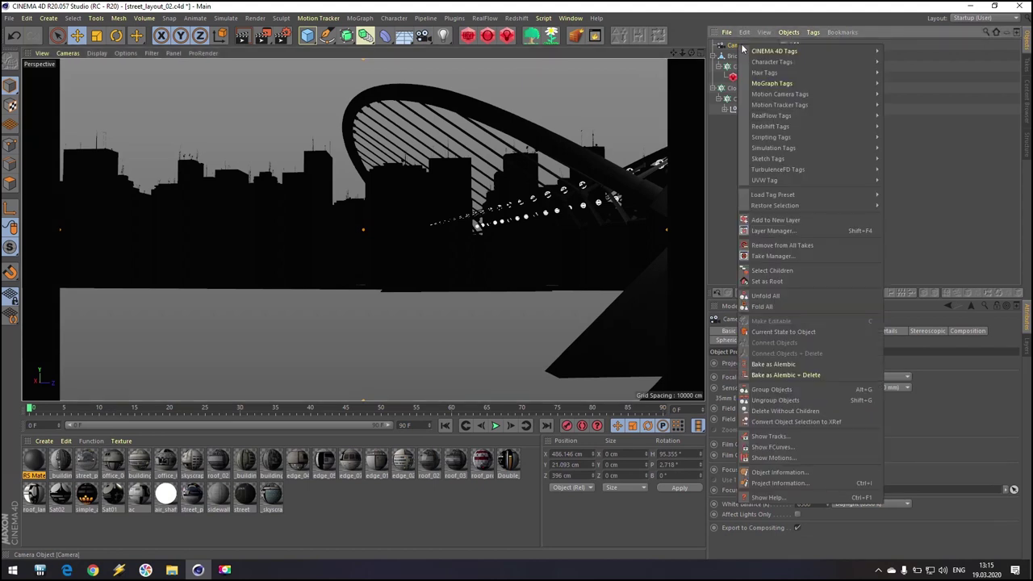
{"action": "mouse_move", "coordinate": [775, 51]}
{"action": "left_click", "coordinate": [910, 224]}
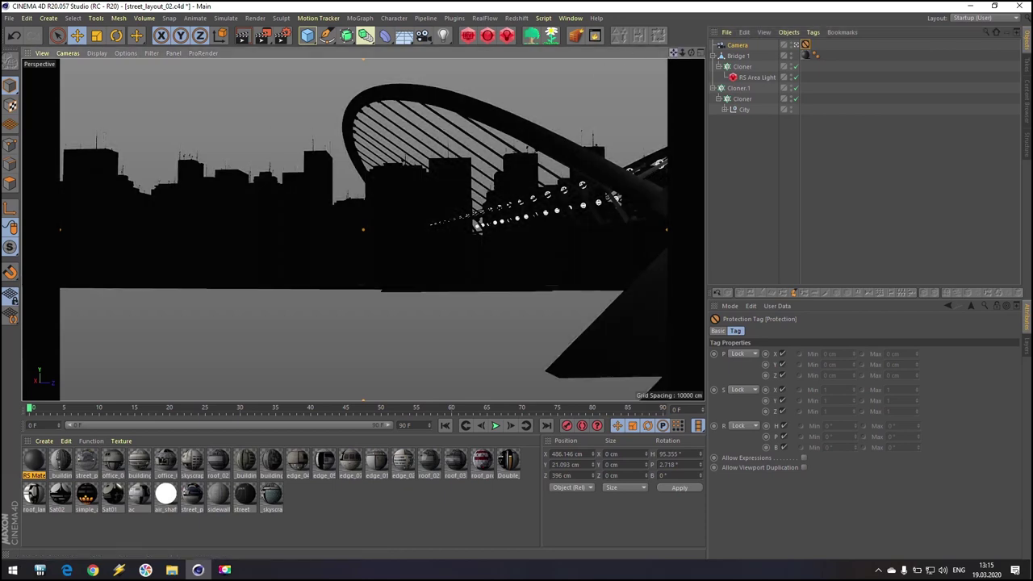
Show the city, bridge and camera in the Top view and move the Protection tag from the camera to Cloner.1.
{"action": "middle_click", "coordinate": [483, 112]}
{"action": "middle_click", "coordinate": [472, 167]}
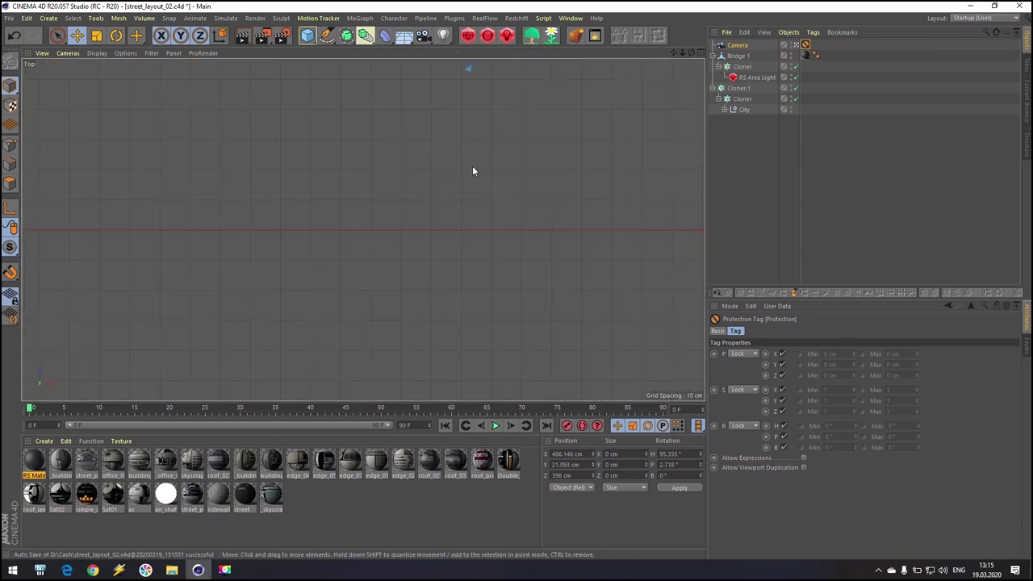
{"action": "scroll", "coordinate": [490, 158], "scroll_direction": "down", "scroll_amount": 3}
{"action": "scroll", "coordinate": [492, 166], "scroll_direction": "down", "scroll_amount": 5}
{"action": "left_click_drag", "start_coordinate": [673, 51], "coordinate": [666, 228]}
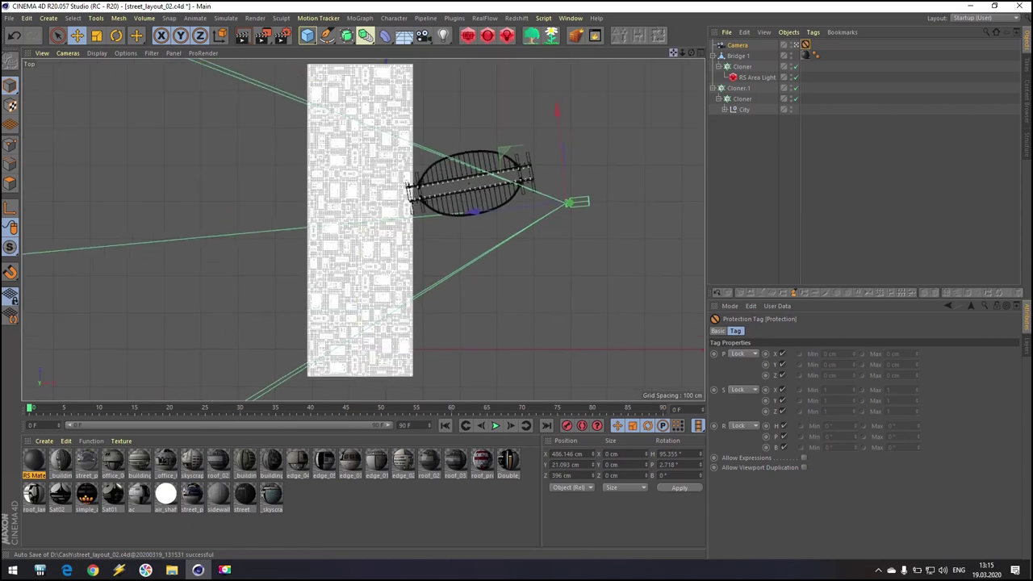
{"action": "scroll", "coordinate": [408, 174], "scroll_direction": "up", "scroll_amount": 3}
{"action": "scroll", "coordinate": [409, 176], "scroll_direction": "down", "scroll_amount": 6}
{"action": "scroll", "coordinate": [411, 180], "scroll_direction": "up", "scroll_amount": 4}
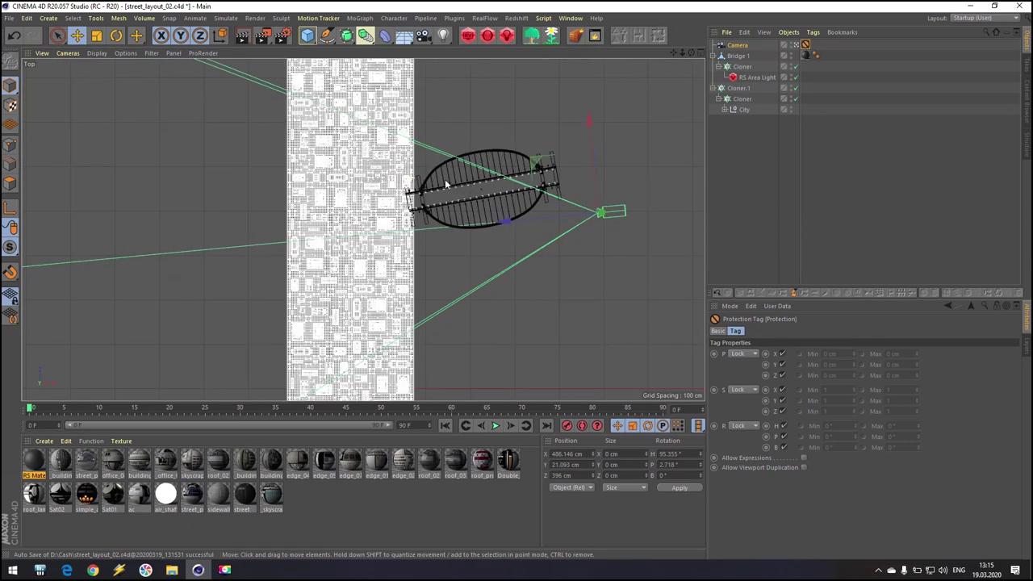
{"action": "left_click_drag", "start_coordinate": [673, 52], "coordinate": [672, 103]}
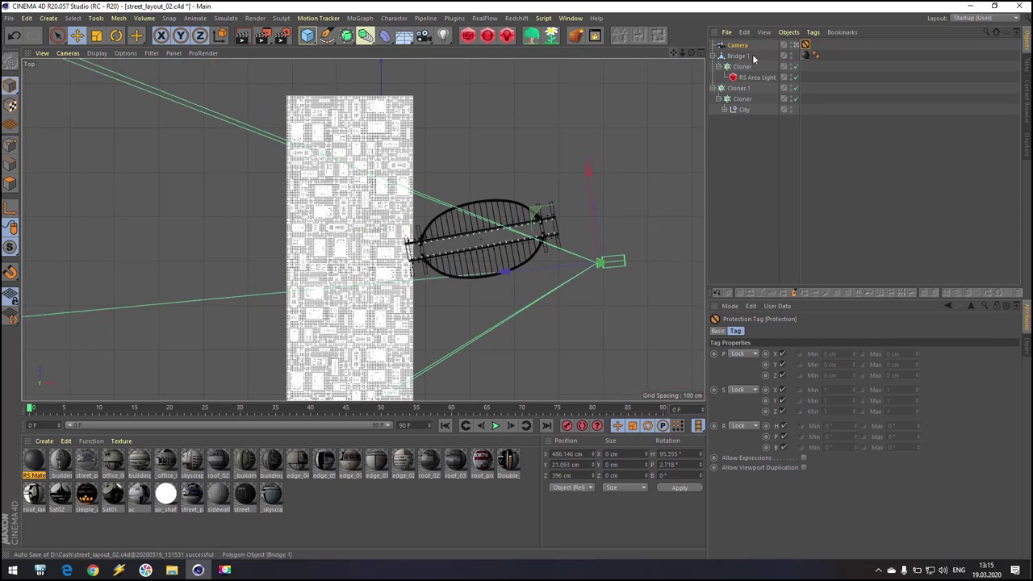
{"action": "left_click_drag", "start_coordinate": [805, 45], "coordinate": [808, 87]}
Shift Bridge 1 and the camera together along Z to about 504 cm, and put the Protection tag back on the camera.
{"action": "left_click", "coordinate": [737, 55]}
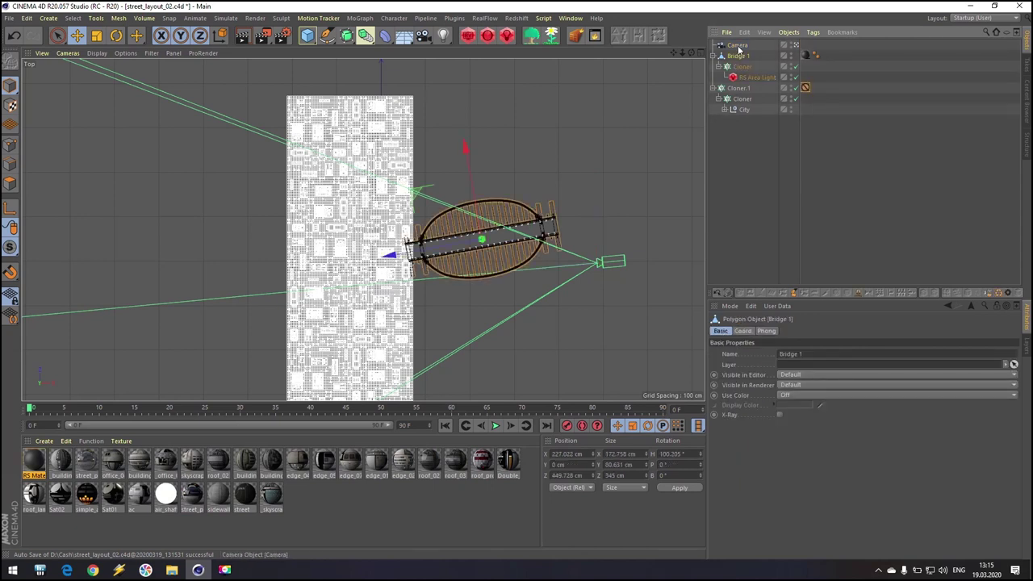
{"action": "left_click", "coordinate": [736, 45], "text": "ctrl"}
{"action": "left_click_drag", "start_coordinate": [539, 156], "coordinate": [540, 122]}
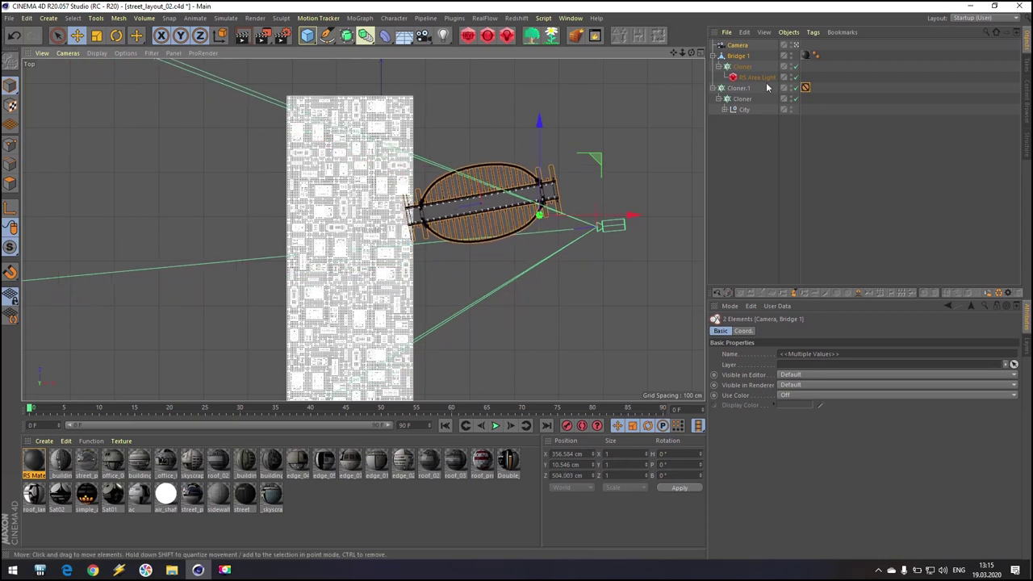
{"action": "left_click_drag", "start_coordinate": [807, 43], "coordinate": [805, 45]}
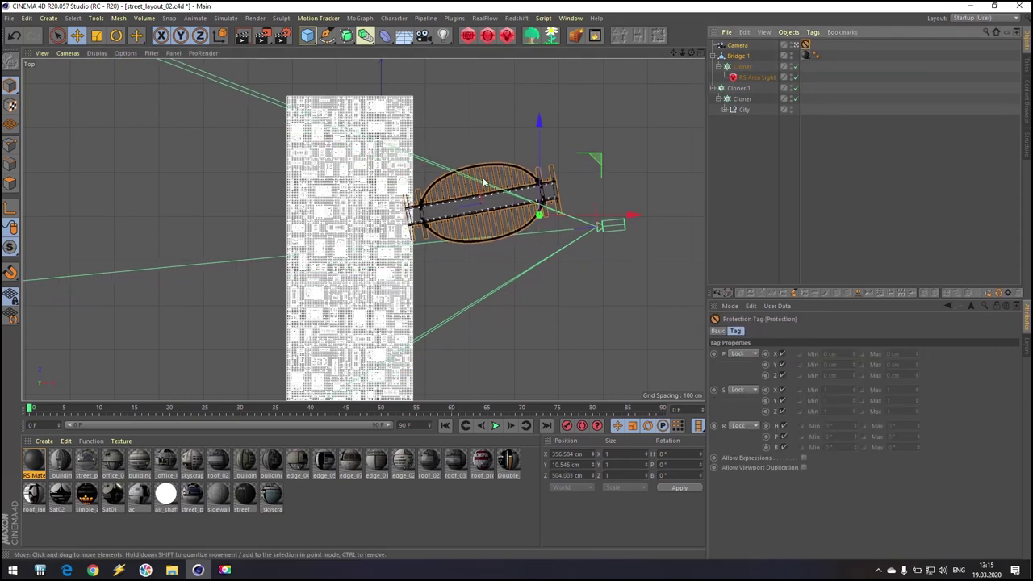
{"action": "middle_click", "coordinate": [400, 146]}
{"action": "middle_click", "coordinate": [265, 146]}
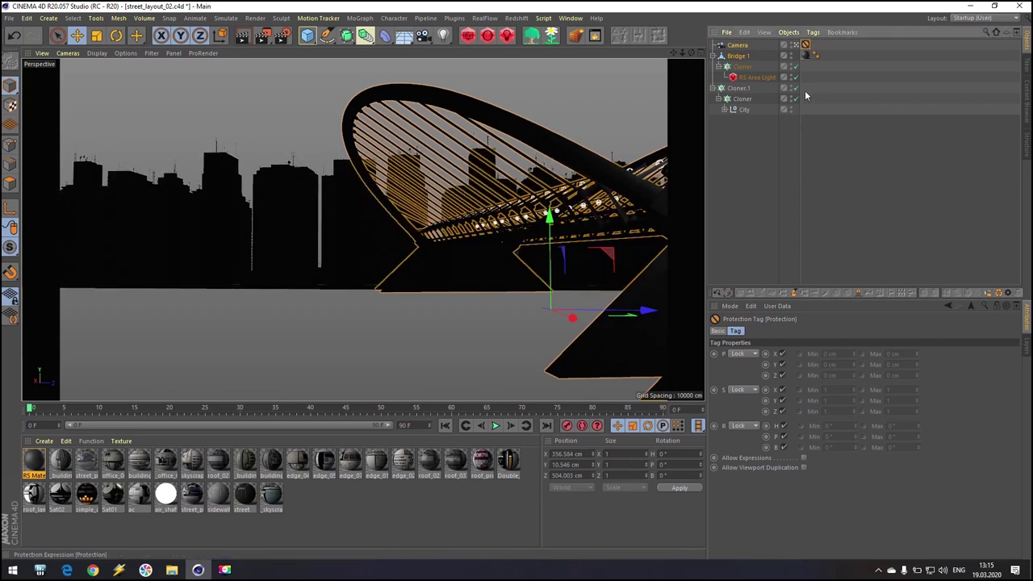
Move the camera and Bridge 1 together along Z to about 418 cm, unlocking the camera for the move and protecting it again.
{"action": "left_click_drag", "start_coordinate": [805, 96], "coordinate": [805, 88]}
{"action": "middle_click", "coordinate": [444, 174]}
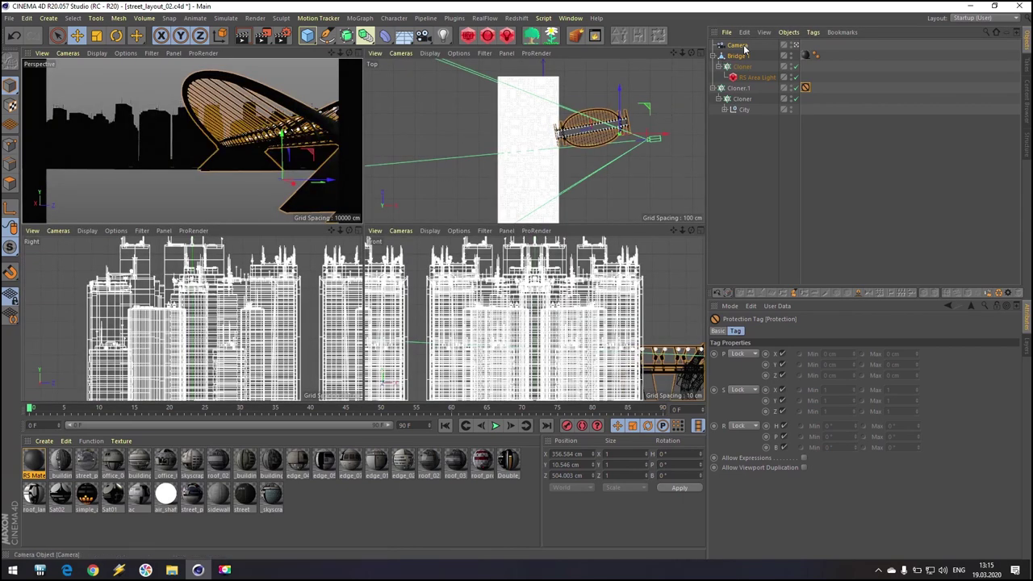
{"action": "left_click_drag", "start_coordinate": [617, 89], "coordinate": [625, 111]}
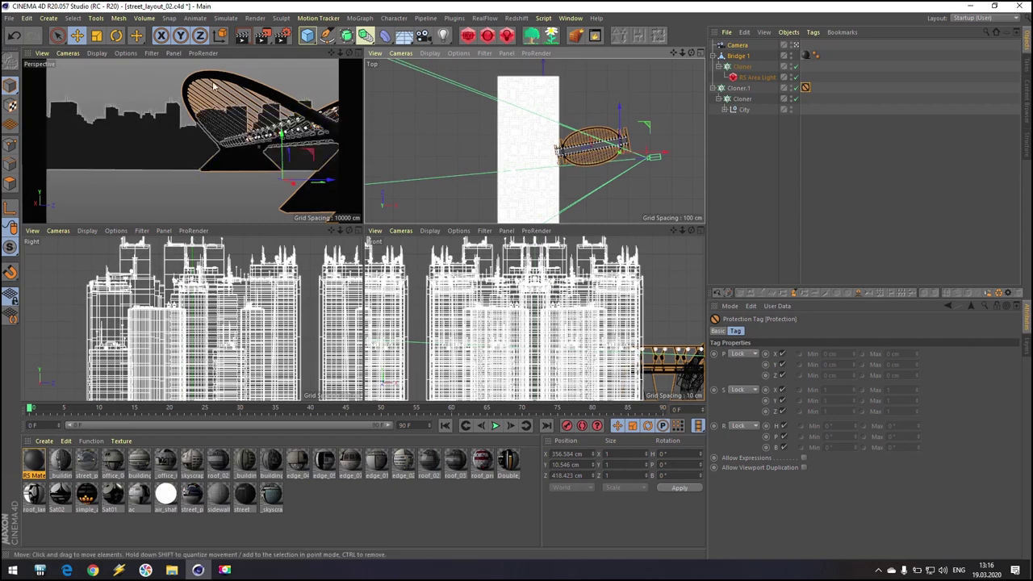
{"action": "left_click_drag", "start_coordinate": [805, 88], "coordinate": [805, 46]}
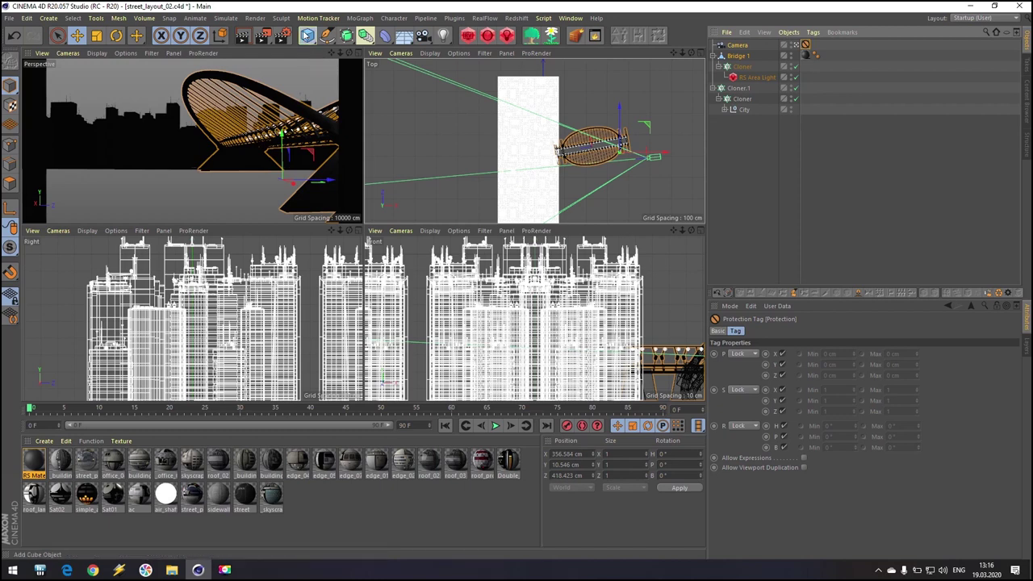
Add a Disc primitive with an outer radius of 10000 cm as the water surface.
{"action": "left_click", "coordinate": [308, 35]}
{"action": "left_click", "coordinate": [346, 72]}
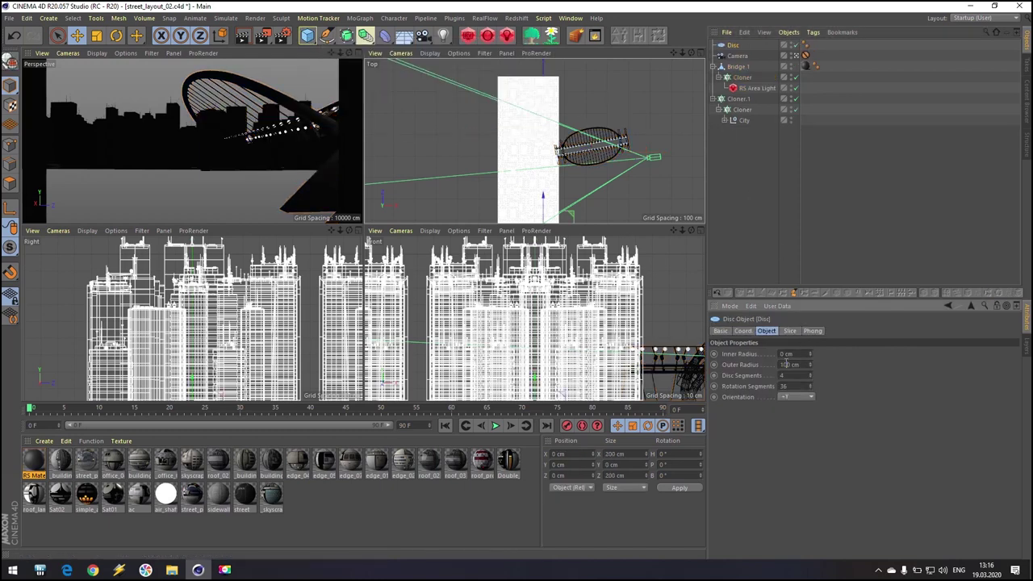
{"action": "key", "text": "Return"}
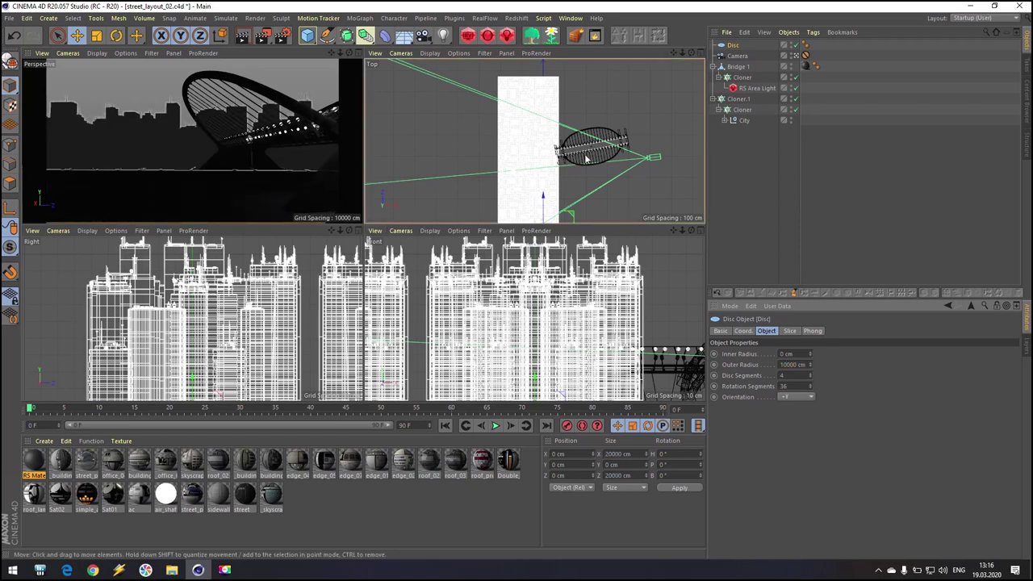
Give the disc a Redshift Object tag, override its geometry settings and enable tessellation.
{"action": "right_click", "coordinate": [735, 46]}
{"action": "mouse_move", "coordinate": [762, 52]}
{"action": "mouse_move", "coordinate": [767, 125]}
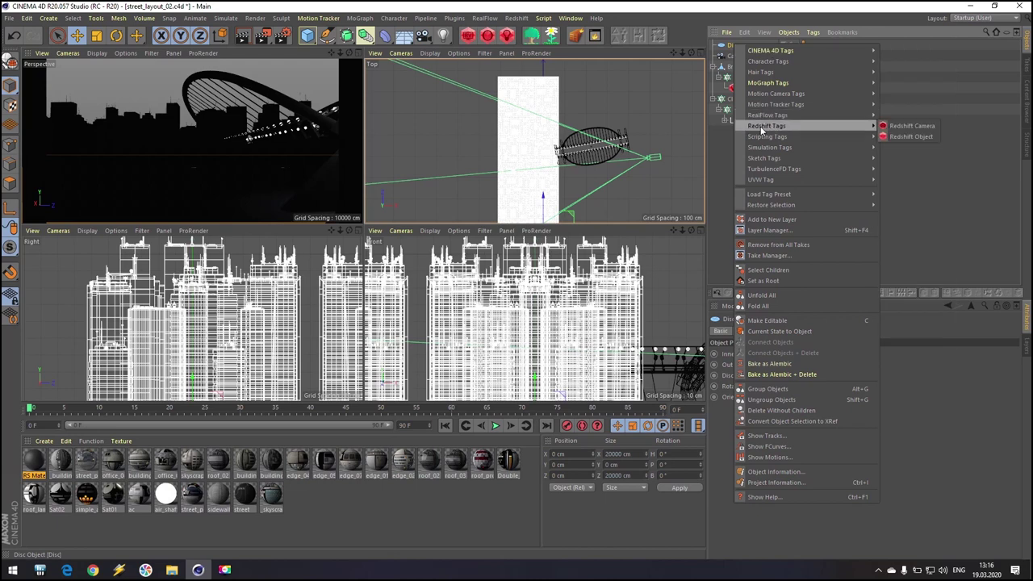
{"action": "left_click", "coordinate": [908, 134]}
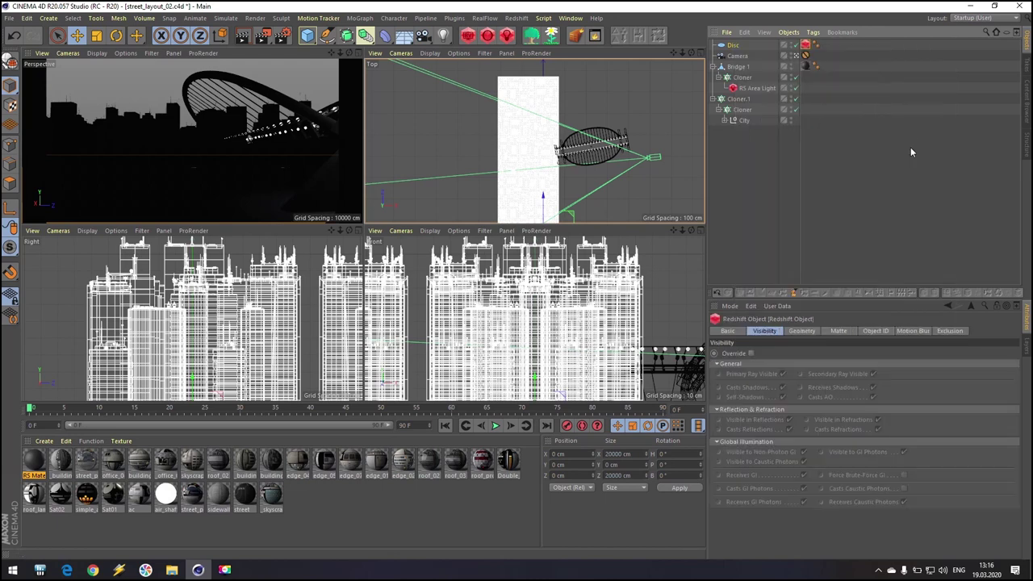
{"action": "left_click", "coordinate": [802, 330]}
{"action": "left_click", "coordinate": [751, 353]}
{"action": "left_click", "coordinate": [826, 374]}
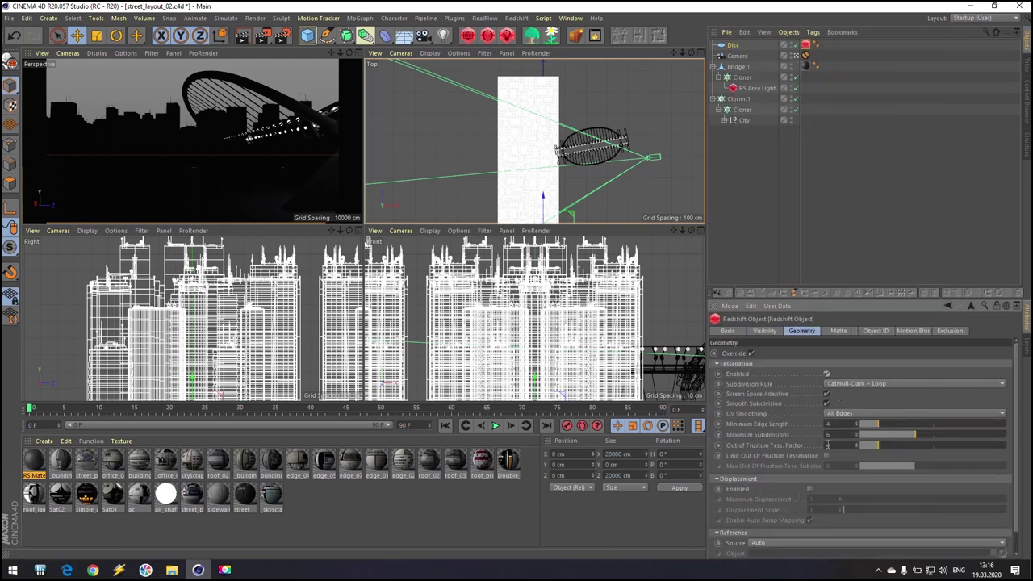
Enable displacement on the disc's Redshift tag with a maximum displacement of 70 and a displacement scale of 40.
{"action": "left_click", "coordinate": [810, 489]}
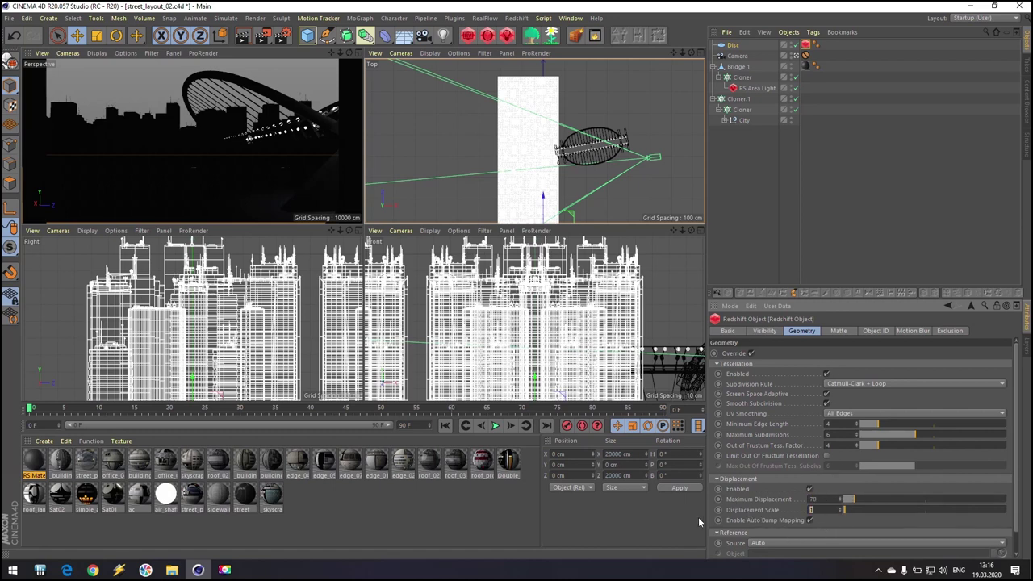
{"action": "type", "text": "40"}
{"action": "key", "text": "Return"}
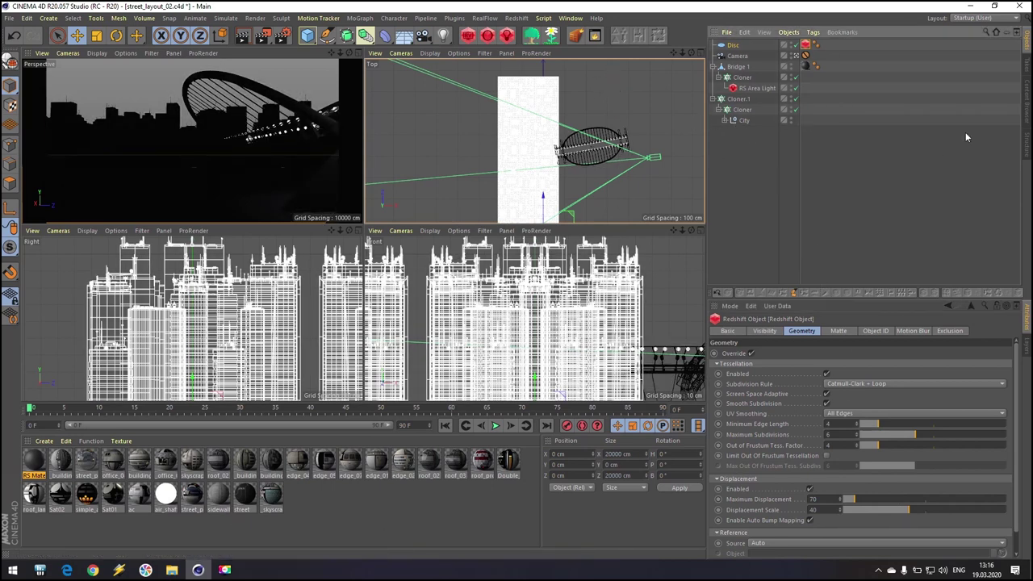
Load the Sea 2 Force material from the Sea folder of the RS Ocean SV presets in the Content Browser.
{"action": "left_click", "coordinate": [1028, 107]}
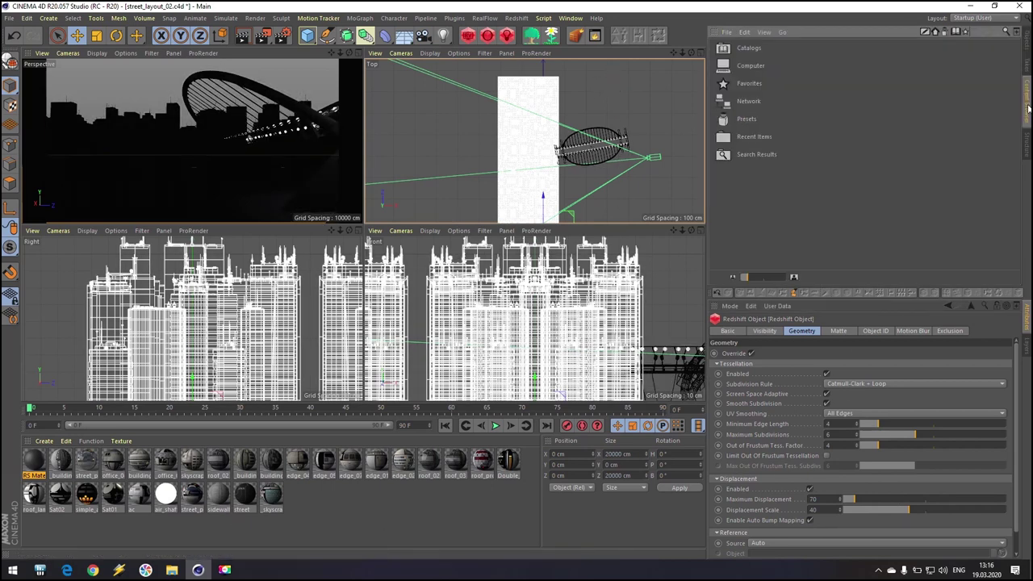
{"action": "left_click", "coordinate": [1018, 34]}
{"action": "left_click", "coordinate": [60, 76]}
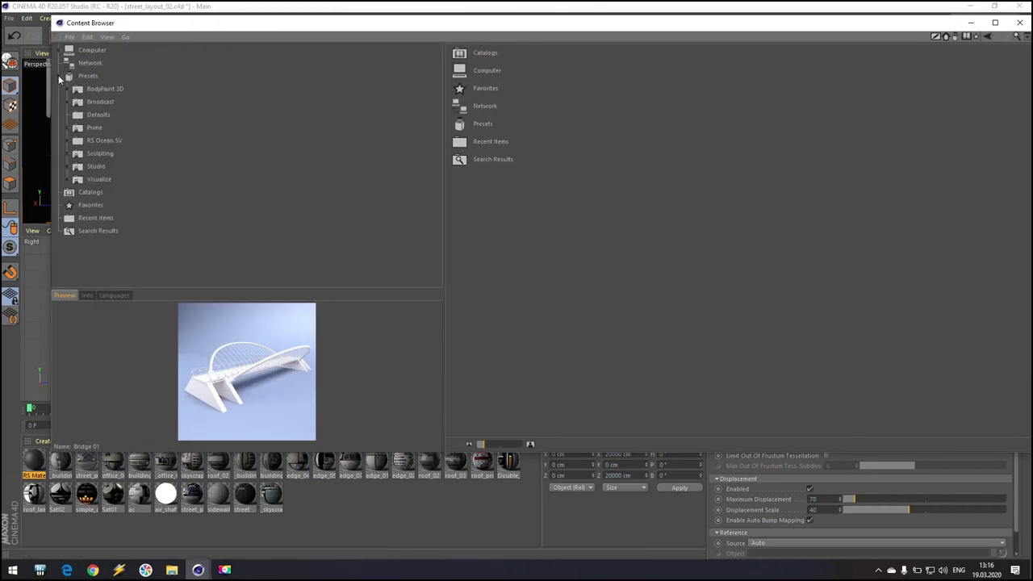
{"action": "left_click", "coordinate": [84, 142]}
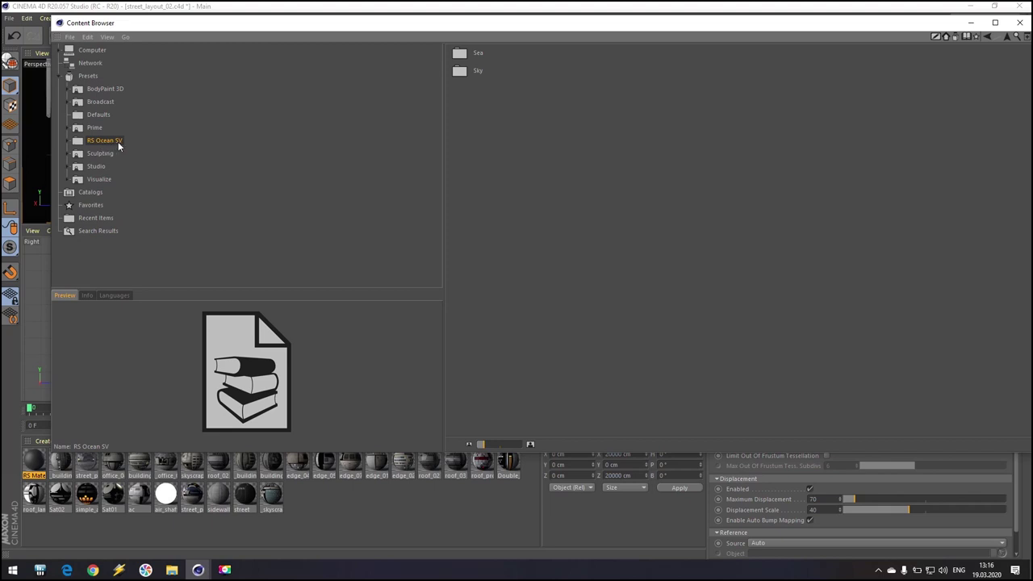
{"action": "double_click", "coordinate": [457, 57]}
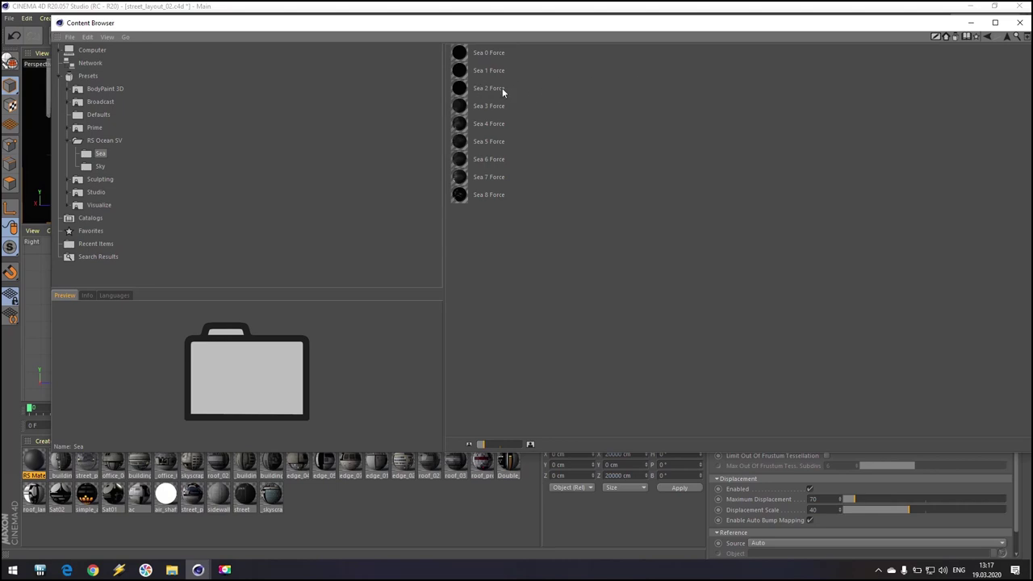
{"action": "double_click", "coordinate": [465, 89]}
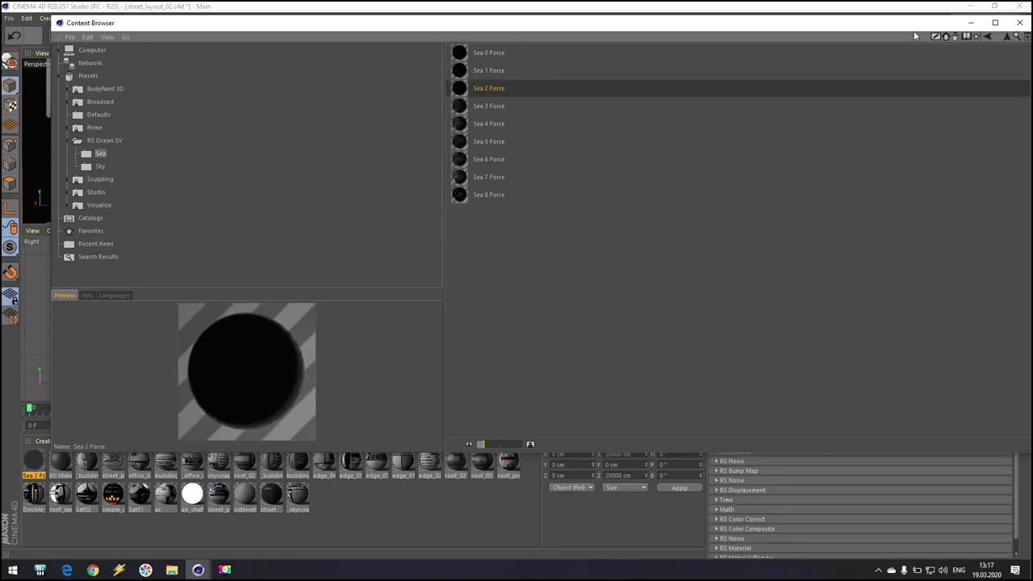
Close the Content Browser and add a Redshift Sun & Sky Rig to the scene.
{"action": "left_click", "coordinate": [1019, 22]}
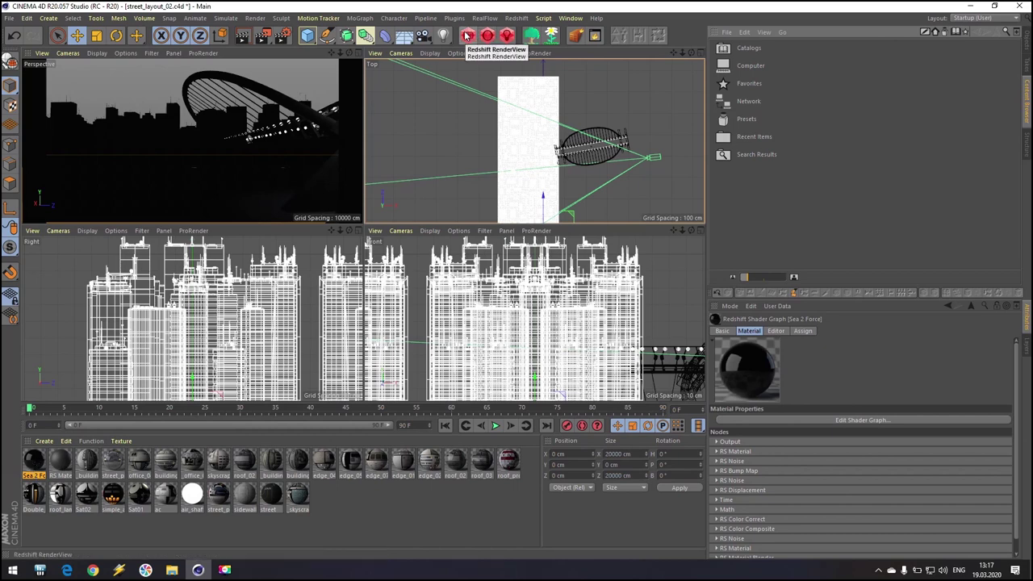
{"action": "left_click", "coordinate": [517, 18]}
{"action": "mouse_move", "coordinate": [528, 37]}
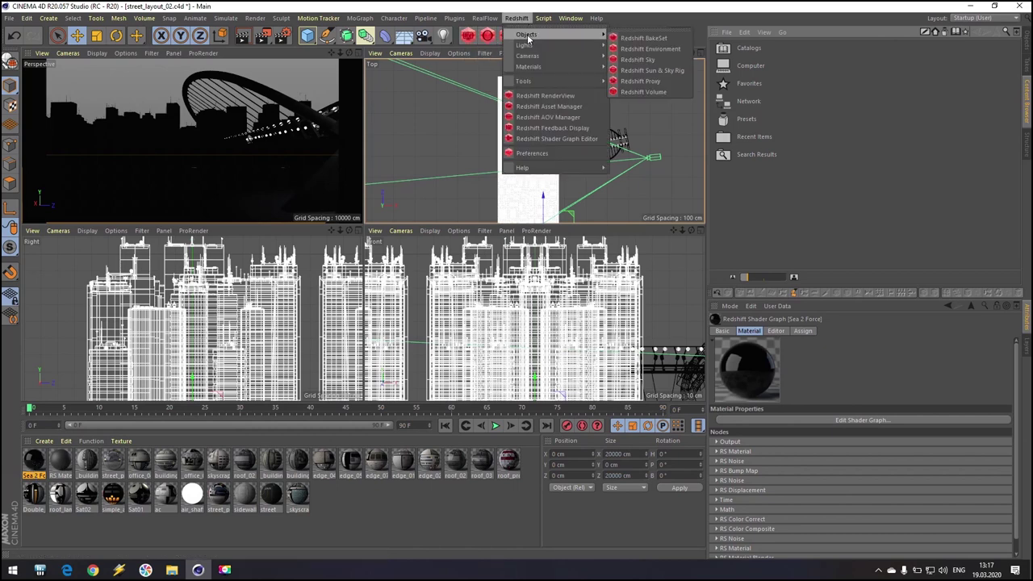
{"action": "left_click", "coordinate": [668, 71]}
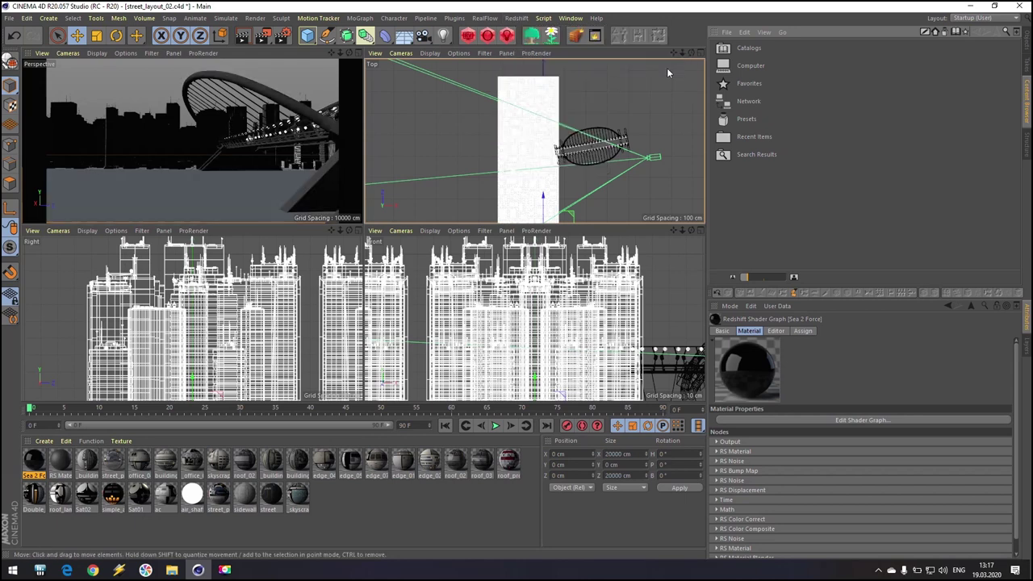
Start a Redshift RenderView render, show the object list, and enlarge the Perspective view so the camera's shot of the bridge renders.
{"action": "left_click", "coordinate": [468, 36]}
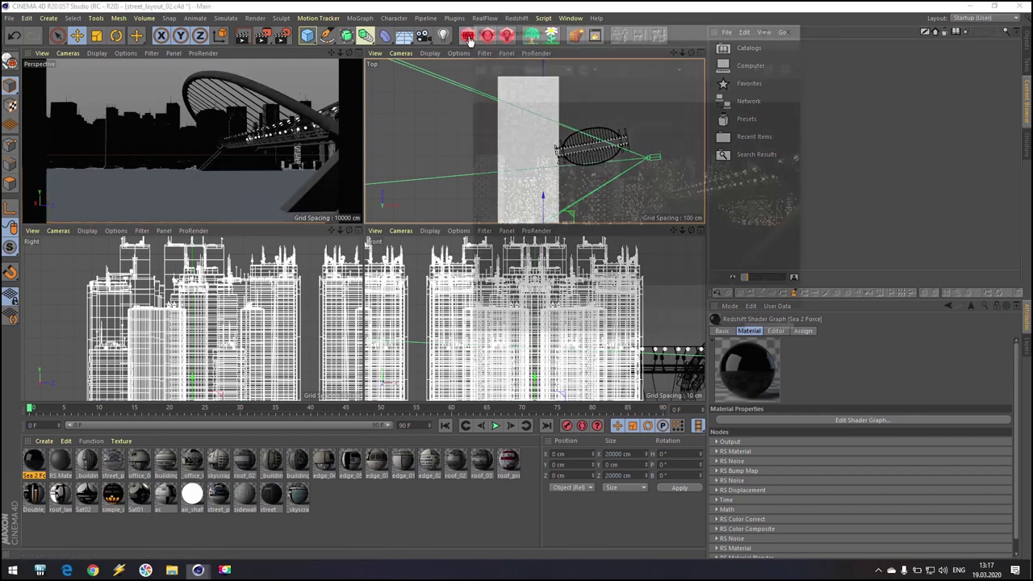
{"action": "left_click_drag", "start_coordinate": [548, 24], "coordinate": [136, 32]}
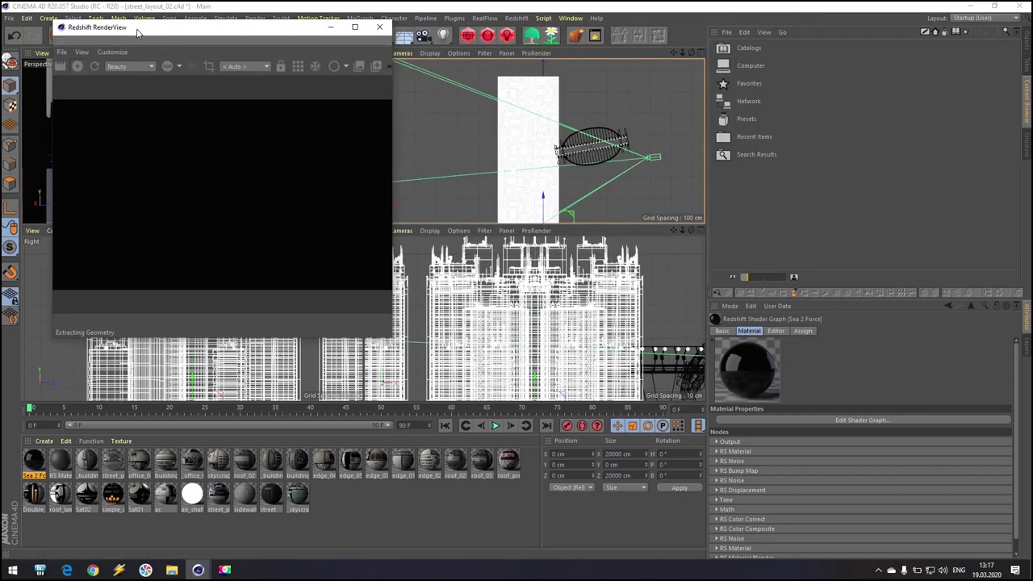
{"action": "left_click", "coordinate": [1026, 42]}
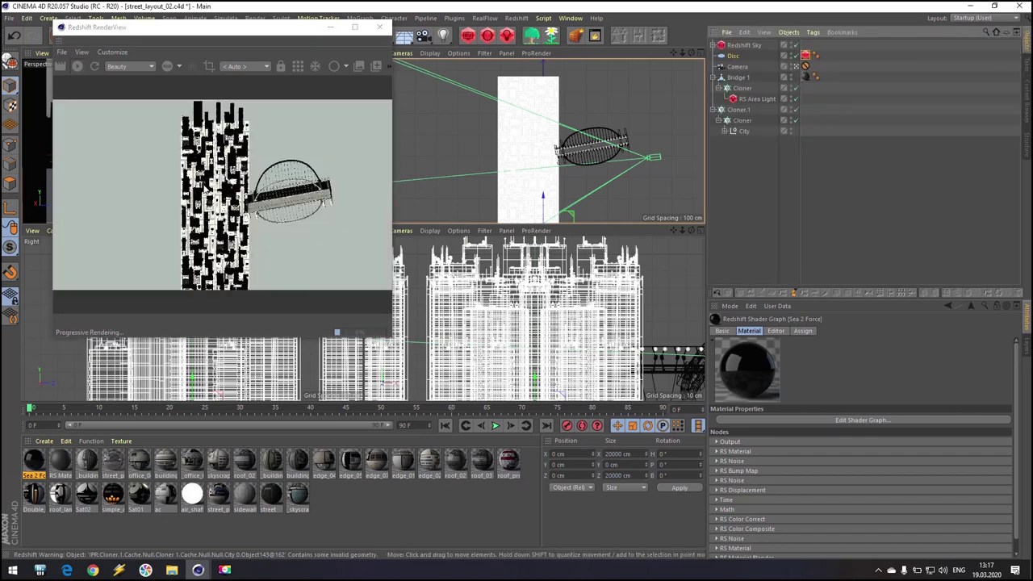
{"action": "left_click_drag", "start_coordinate": [282, 29], "coordinate": [276, 167]}
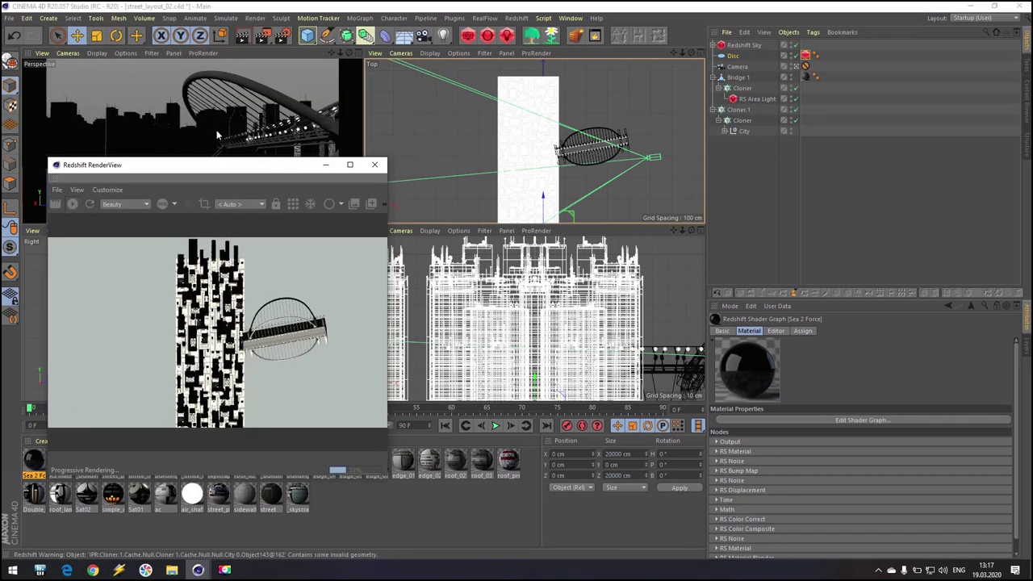
{"action": "middle_click", "coordinate": [203, 109]}
{"action": "left_click_drag", "start_coordinate": [168, 165], "coordinate": [156, 74]}
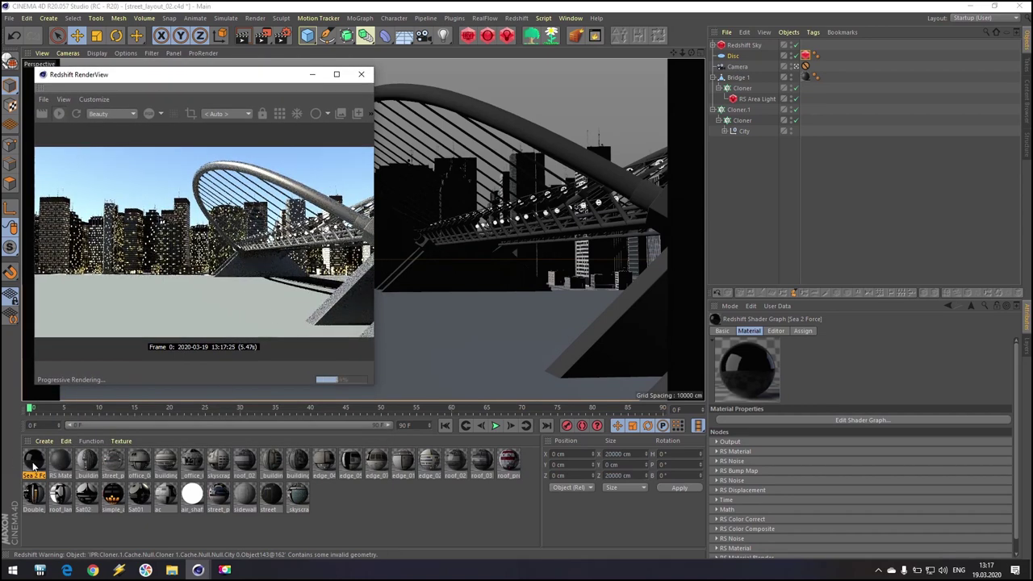
Apply the Sea 2 Force material to the Disc and set the Displacement Scale in its Redshift Object tag to 20.
{"action": "left_click_drag", "start_coordinate": [34, 465], "coordinate": [736, 56]}
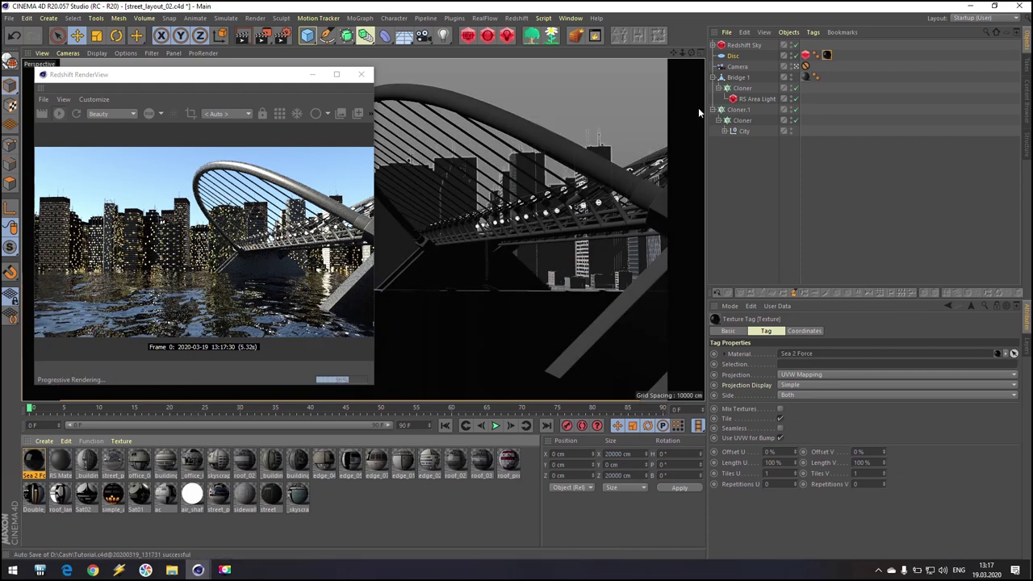
{"action": "left_click", "coordinate": [804, 56]}
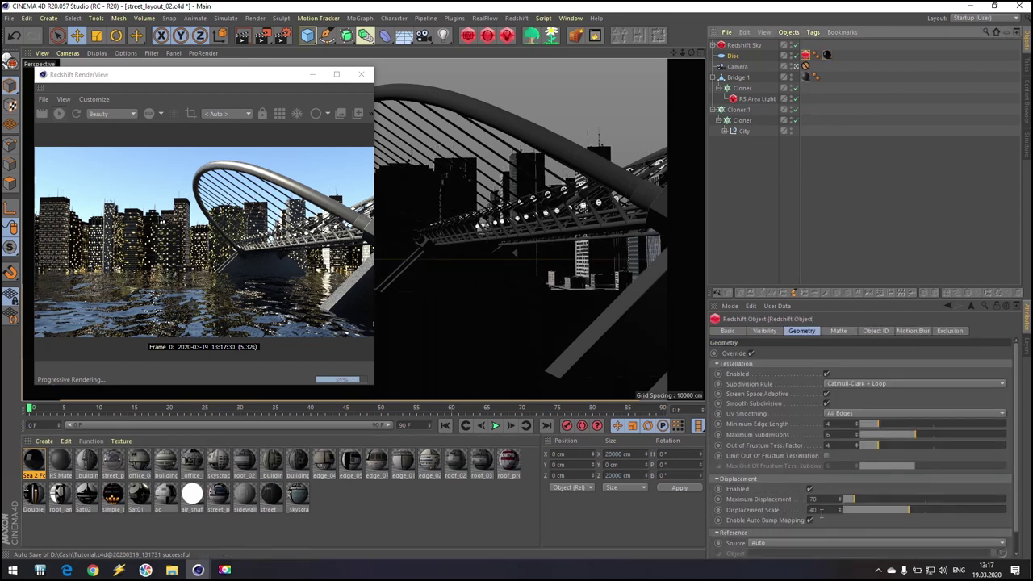
{"action": "left_click_drag", "start_coordinate": [818, 510], "coordinate": [768, 513]}
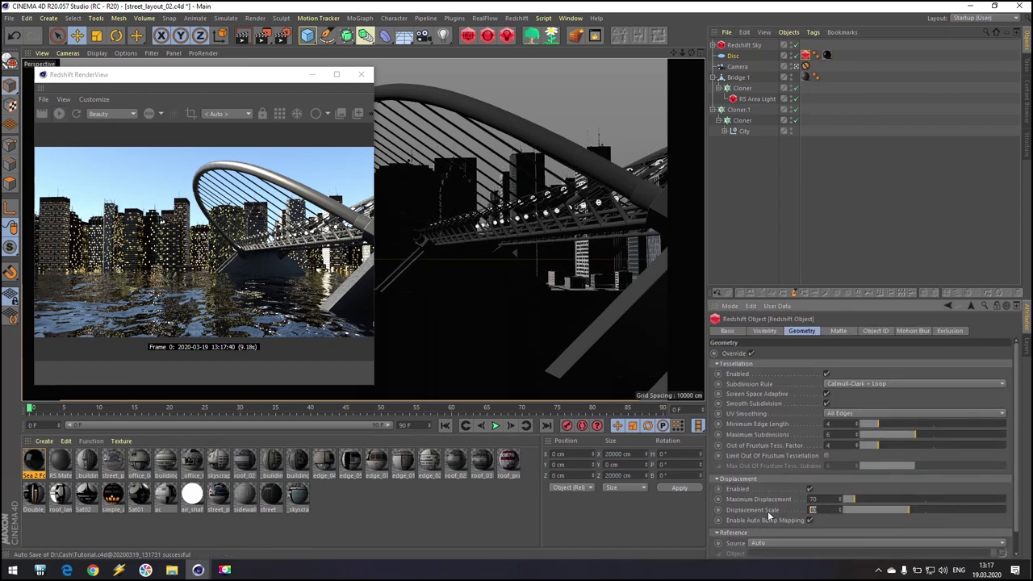
{"action": "type", "text": "20"}
{"action": "key", "text": "Return"}
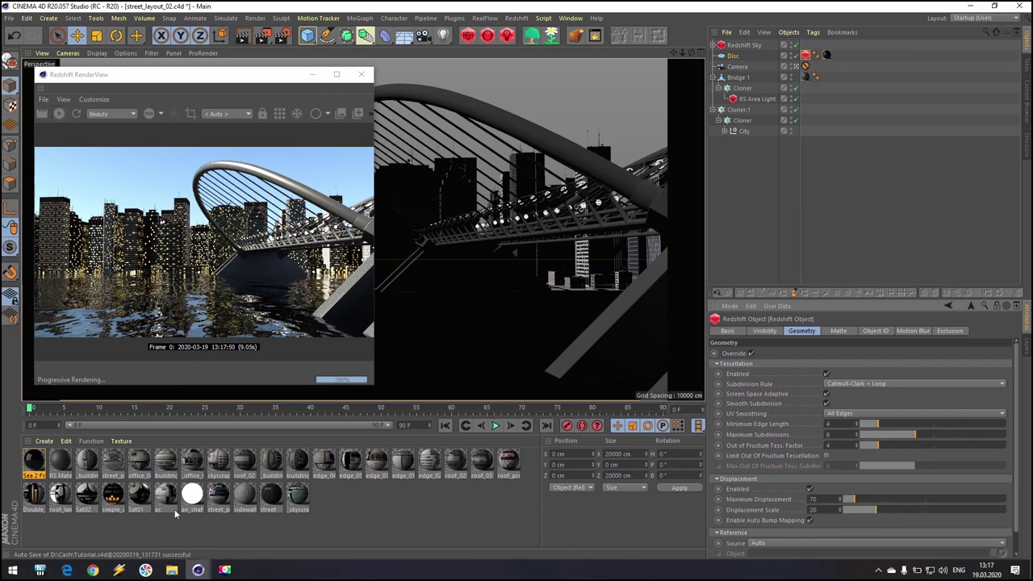
Switch to Chrome, look through the videos on the Cinema 4D Tutorials SV YouTube channel, and return to Cinema 4D.
{"action": "left_click", "coordinate": [93, 570]}
{"action": "left_click", "coordinate": [306, 10]}
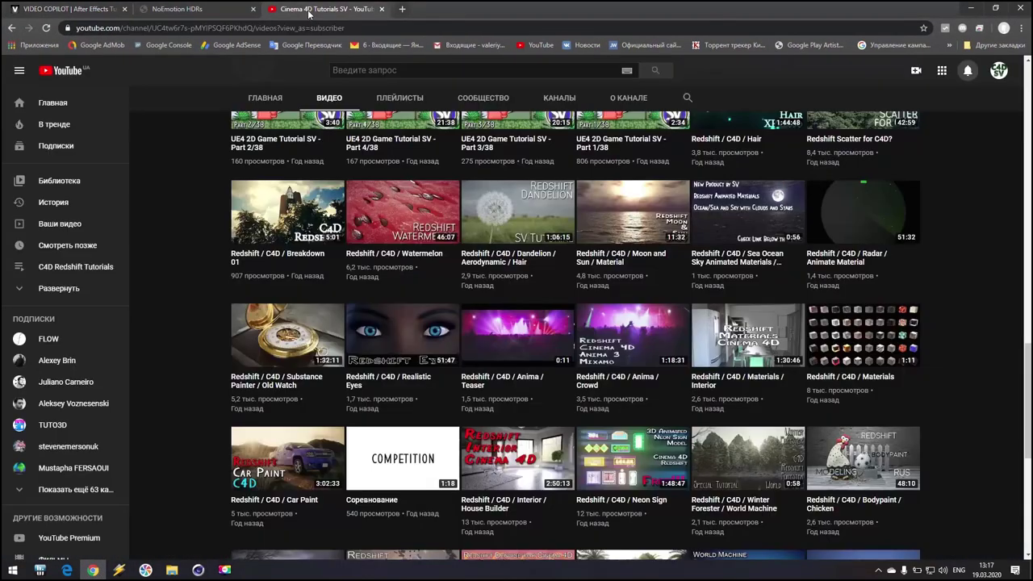
{"action": "scroll", "coordinate": [645, 323], "scroll_direction": "up", "scroll_amount": 1}
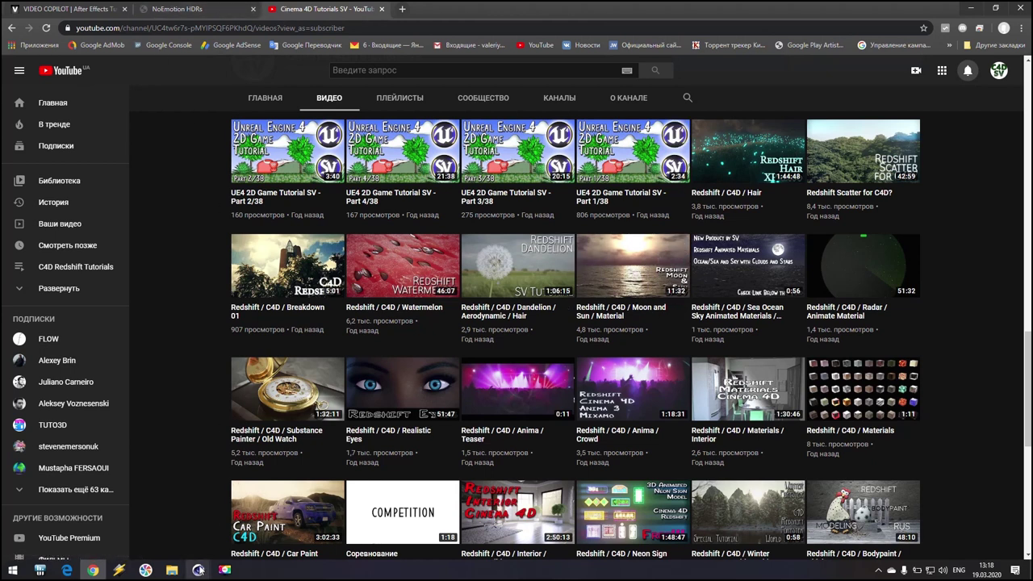
{"action": "mouse_move", "coordinate": [208, 559]}
{"action": "left_click", "coordinate": [257, 521]}
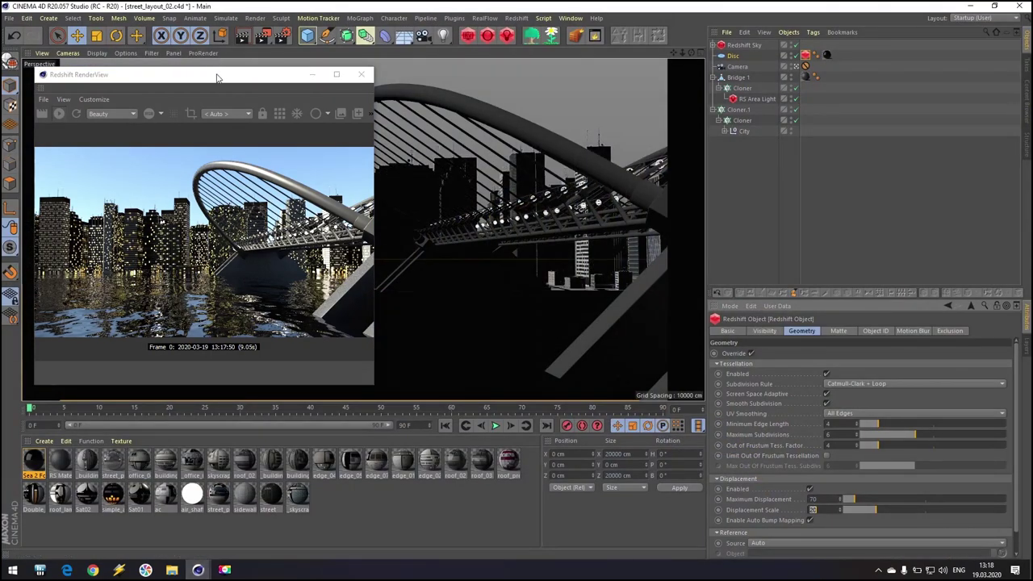
Set the RenderView to render from Camera, select Cloner.1 with its nested Cloner and City, and show them in a full-size Right view.
{"action": "left_click_drag", "start_coordinate": [214, 76], "coordinate": [851, 195]}
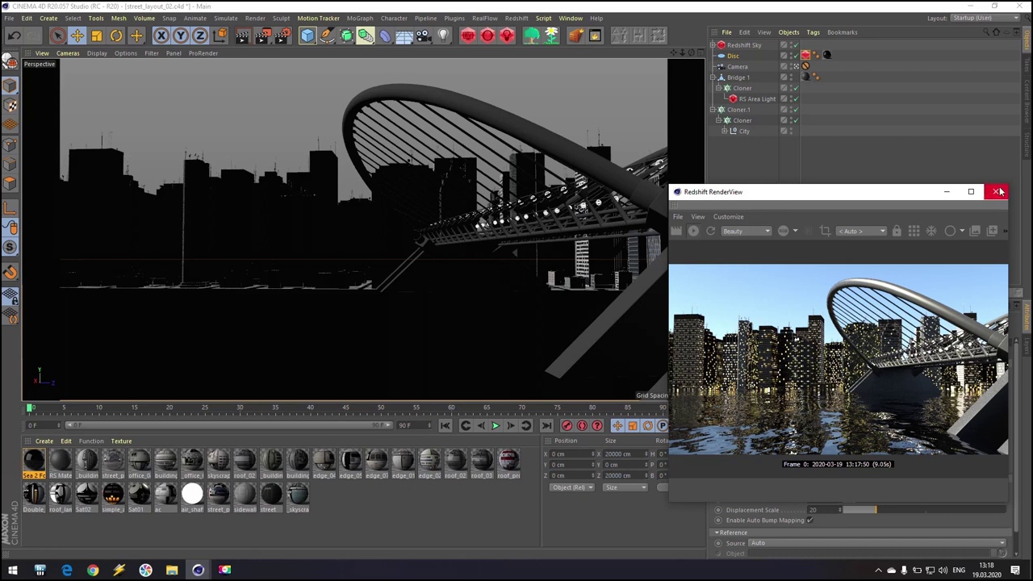
{"action": "left_click", "coordinate": [744, 110]}
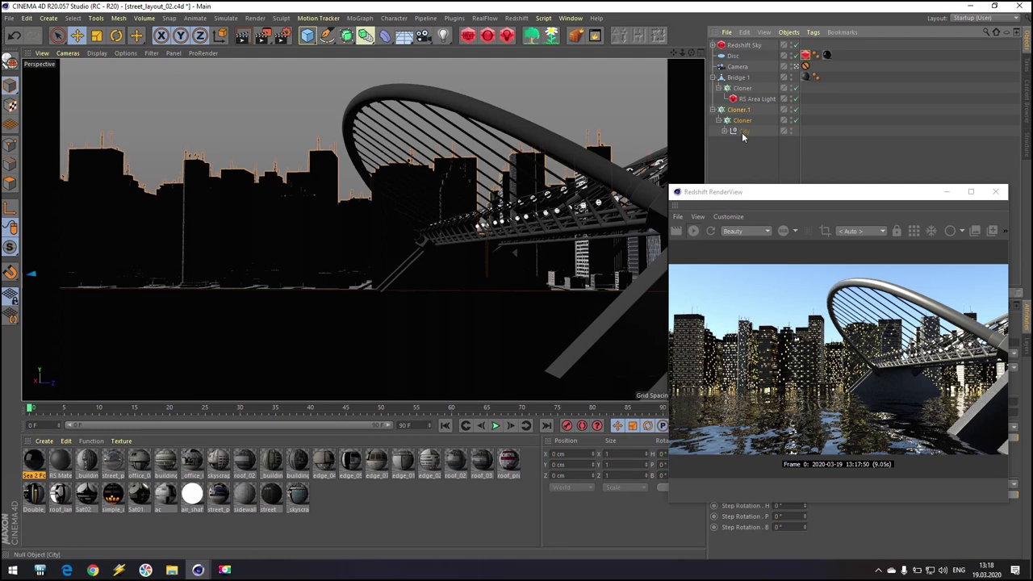
{"action": "left_click", "coordinate": [742, 131], "text": "ctrl"}
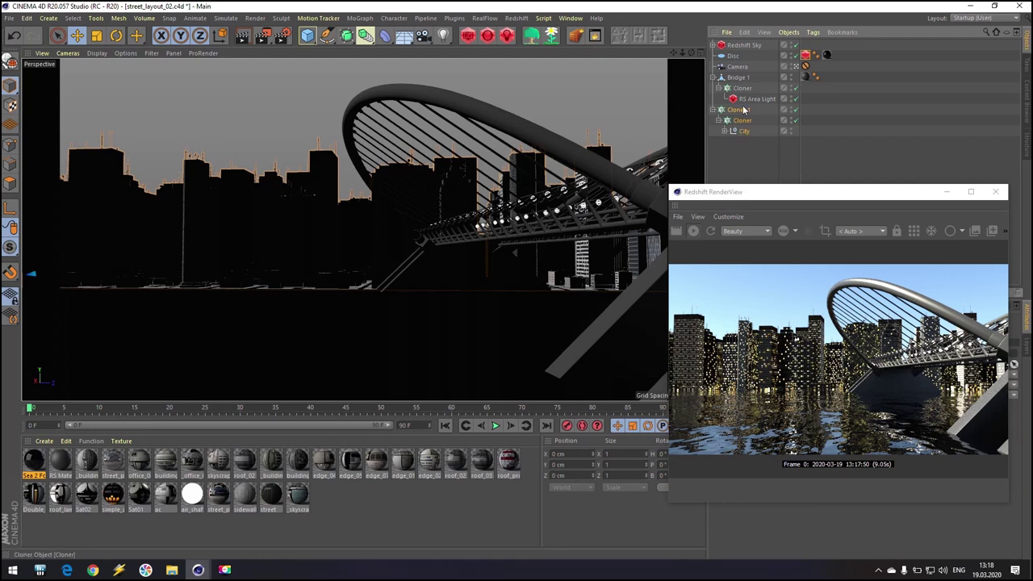
{"action": "middle_click", "coordinate": [342, 221]}
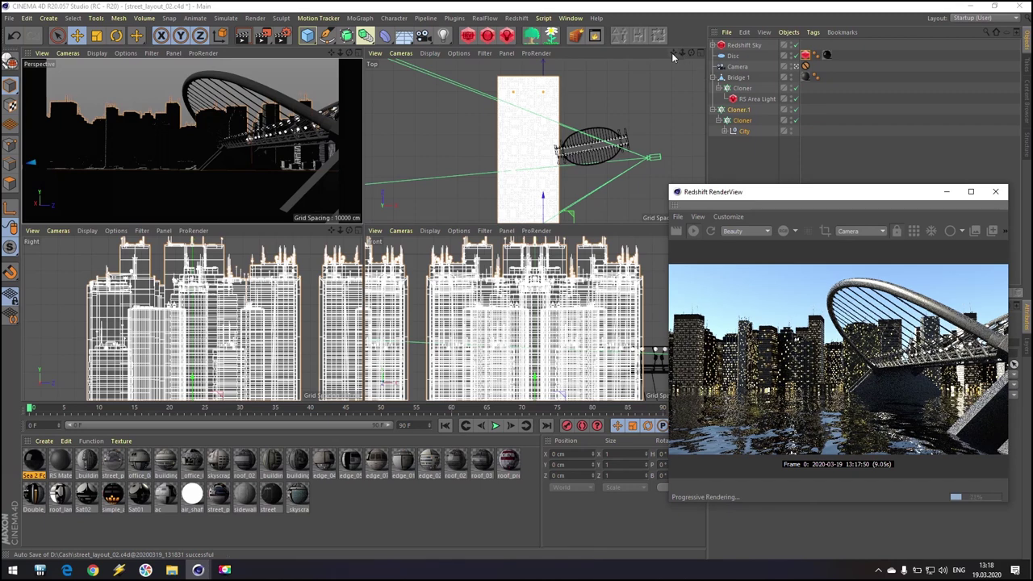
{"action": "left_click_drag", "start_coordinate": [672, 53], "coordinate": [654, 97]}
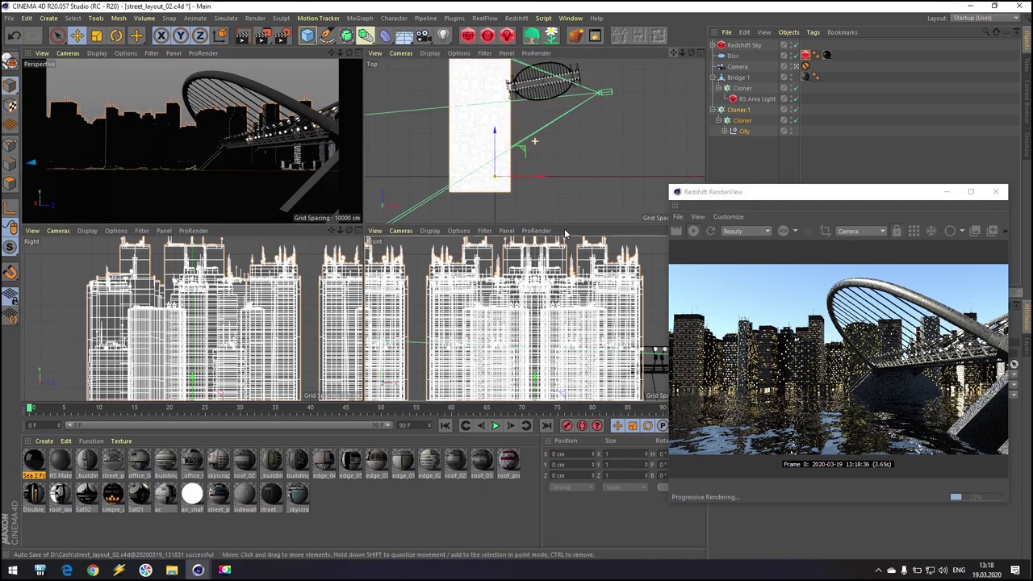
{"action": "key", "text": "F4"}
{"action": "key", "text": "F5"}
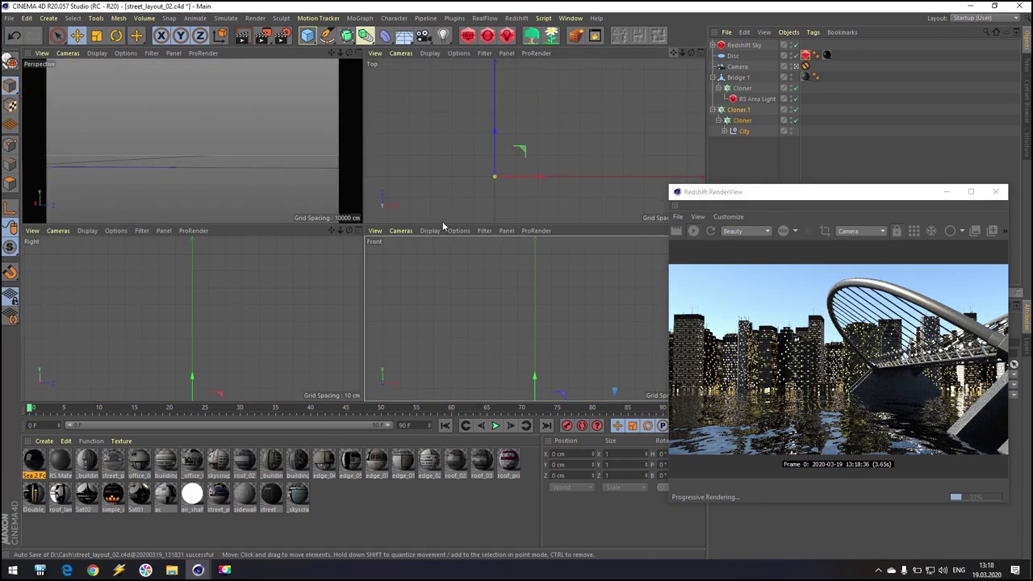
{"action": "key", "text": "F3"}
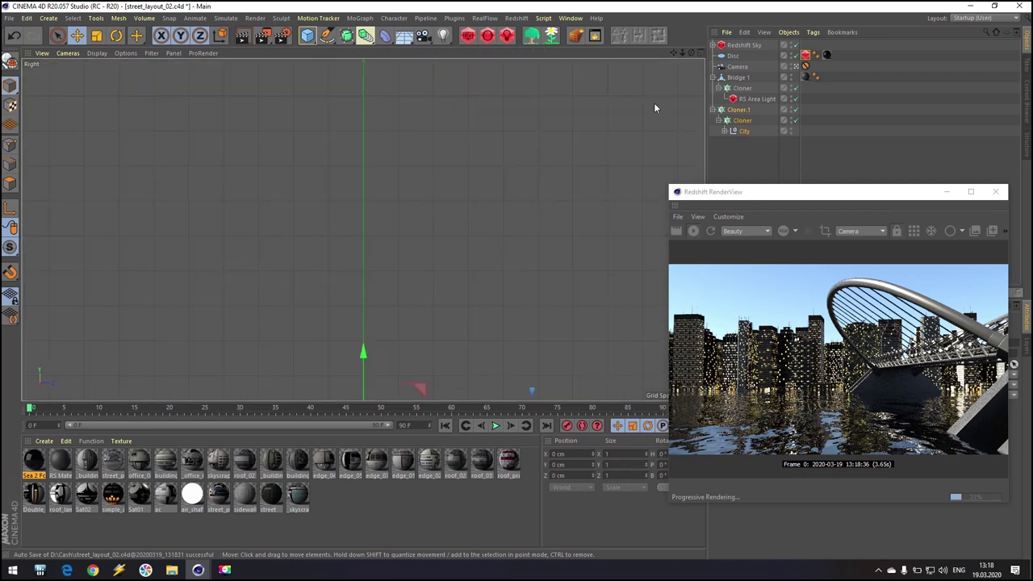
{"action": "scroll", "coordinate": [609, 184], "scroll_direction": "down", "scroll_amount": 10}
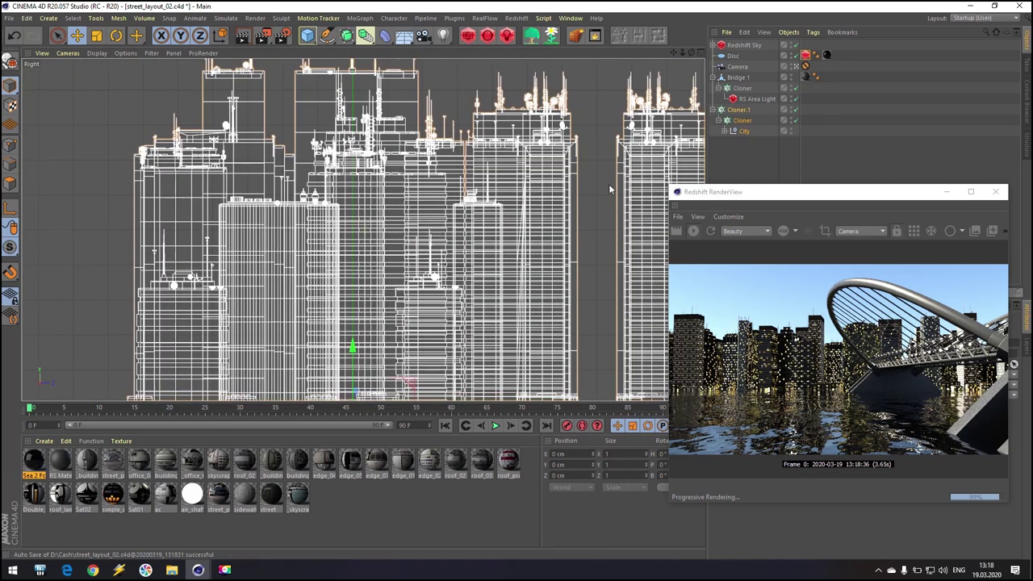
Try raising the selected city cloners to about 16.5 cm on the Y axis, and undo the move.
{"action": "scroll", "coordinate": [609, 184], "scroll_direction": "down", "scroll_amount": 3}
{"action": "left_click_drag", "start_coordinate": [673, 52], "coordinate": [425, 31]}
{"action": "left_click_drag", "start_coordinate": [175, 258], "coordinate": [176, 257]}
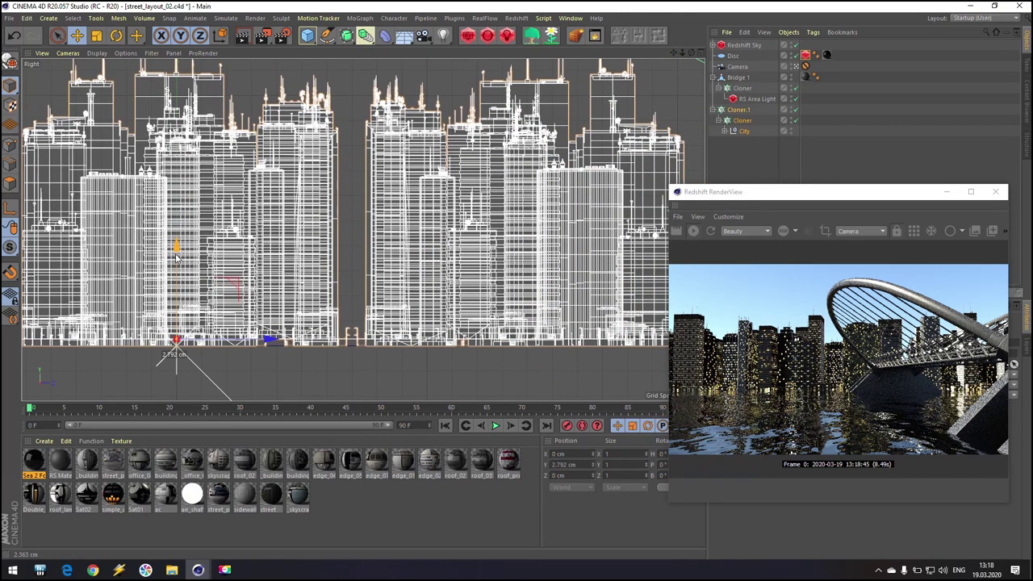
{"action": "left_click_drag", "start_coordinate": [176, 256], "coordinate": [176, 220]}
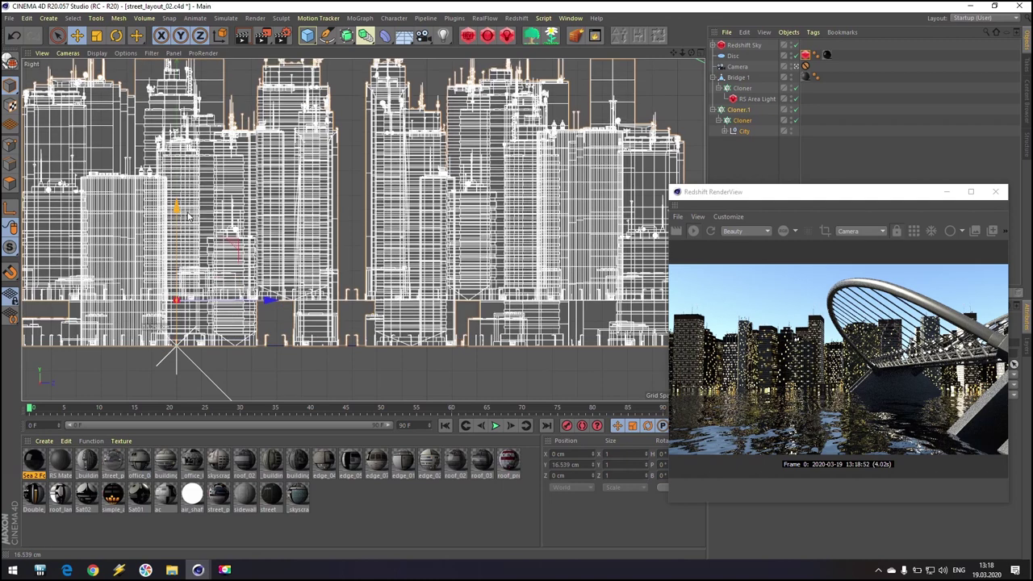
{"action": "left_click", "coordinate": [13, 36]}
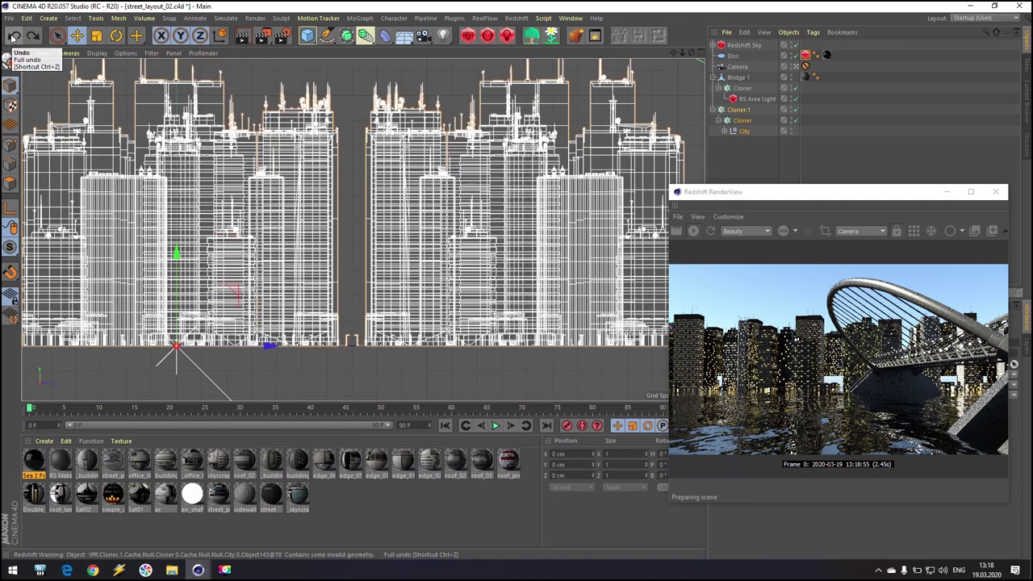
Lower the Disc that forms the water surface to a Y position of about -2.58 cm, checking the waterline in the RenderView.
{"action": "left_click", "coordinate": [745, 110]}
{"action": "left_click", "coordinate": [747, 131], "text": "shift"}
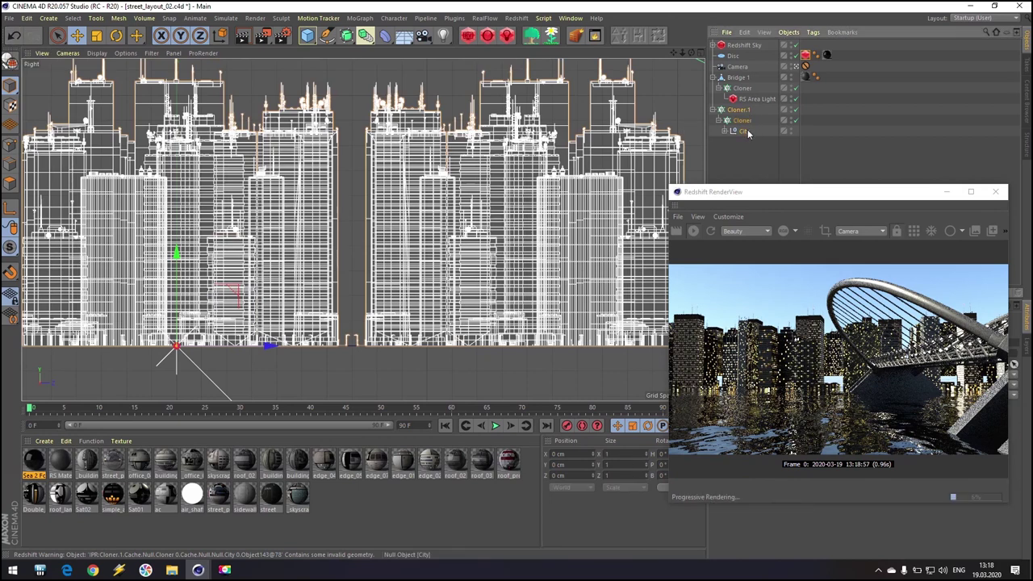
{"action": "scroll", "coordinate": [394, 293], "scroll_direction": "down", "scroll_amount": 2}
{"action": "scroll", "coordinate": [395, 294], "scroll_direction": "down", "scroll_amount": 6}
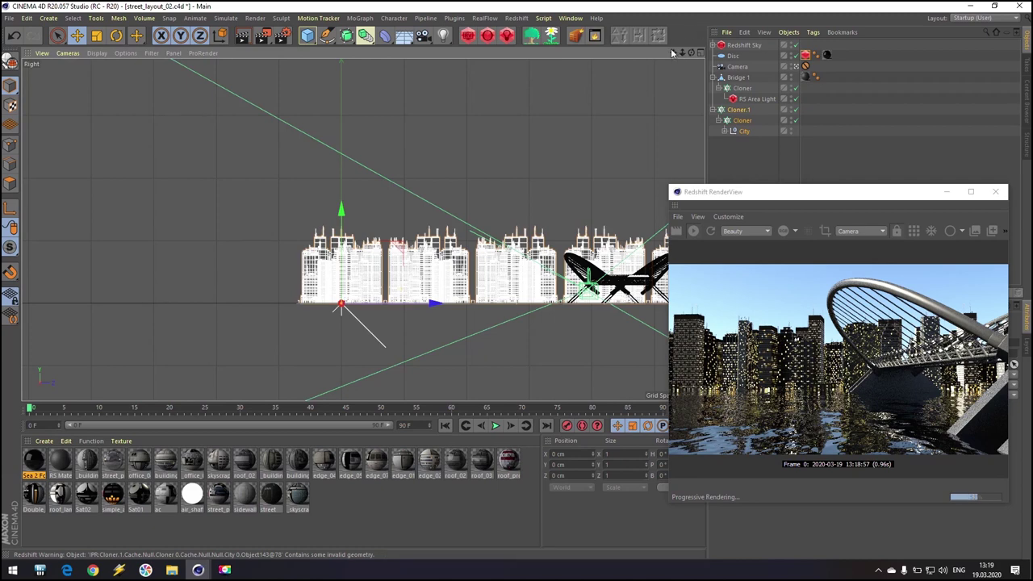
{"action": "left_click_drag", "start_coordinate": [673, 52], "coordinate": [474, 33]}
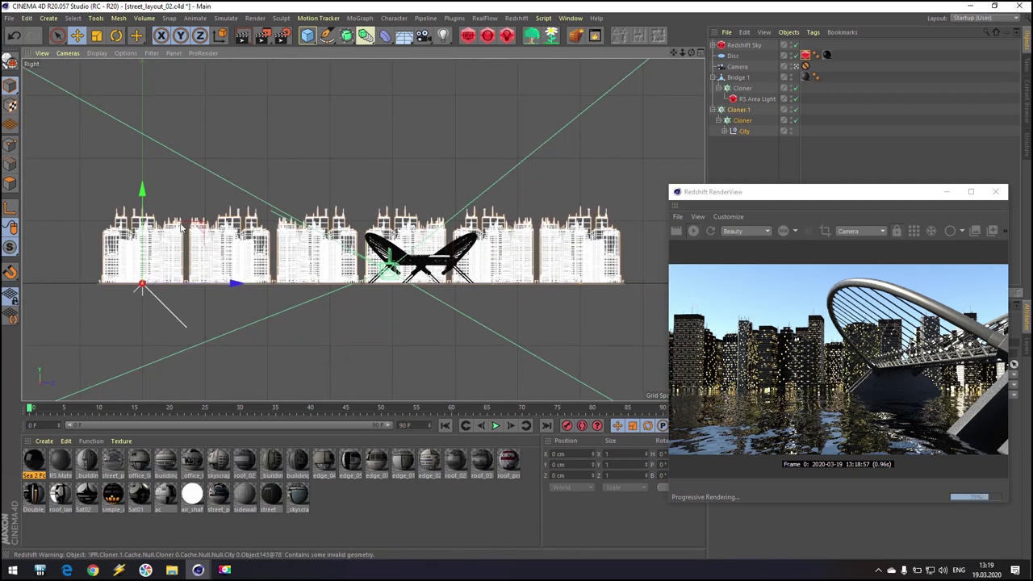
{"action": "left_click", "coordinate": [733, 58]}
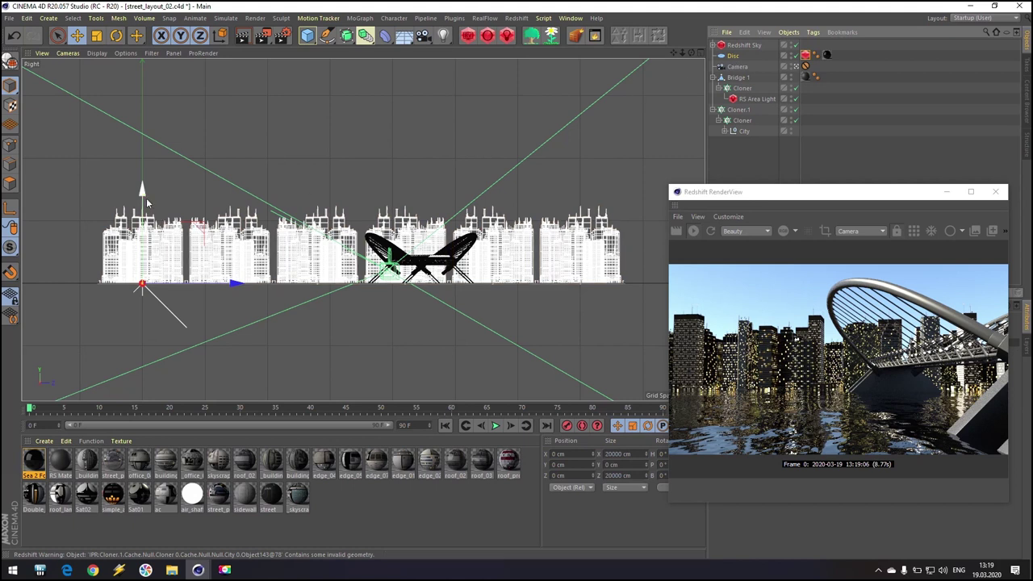
{"action": "left_click_drag", "start_coordinate": [142, 189], "coordinate": [141, 194]}
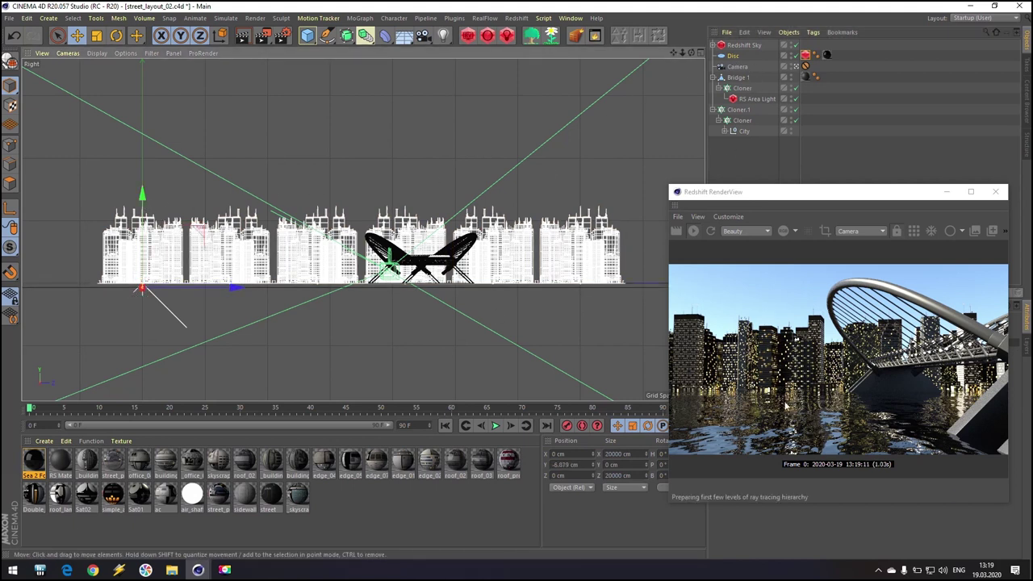
{"action": "left_click_drag", "start_coordinate": [827, 201], "coordinate": [531, 72]}
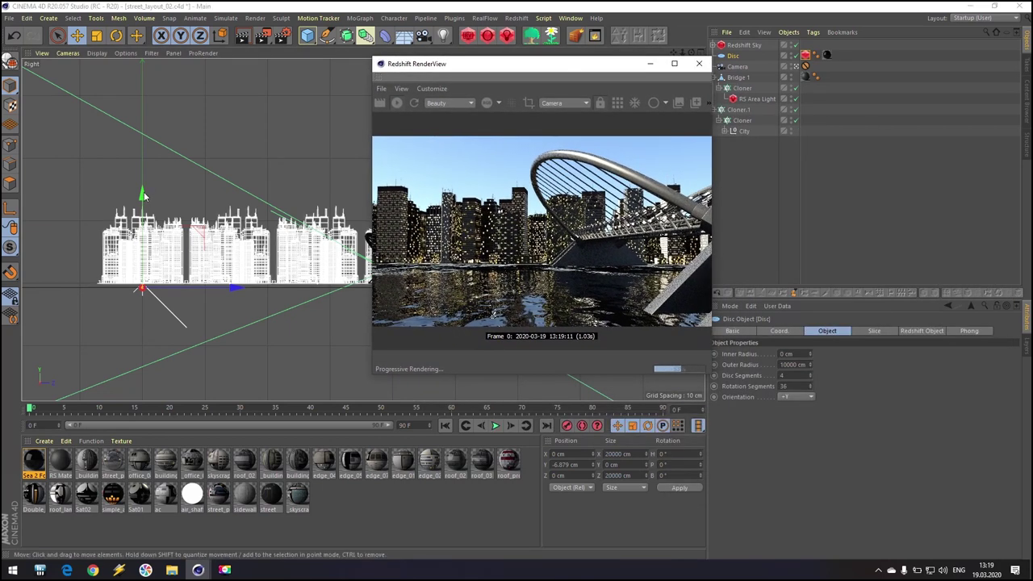
{"action": "left_click_drag", "start_coordinate": [144, 195], "coordinate": [141, 192]}
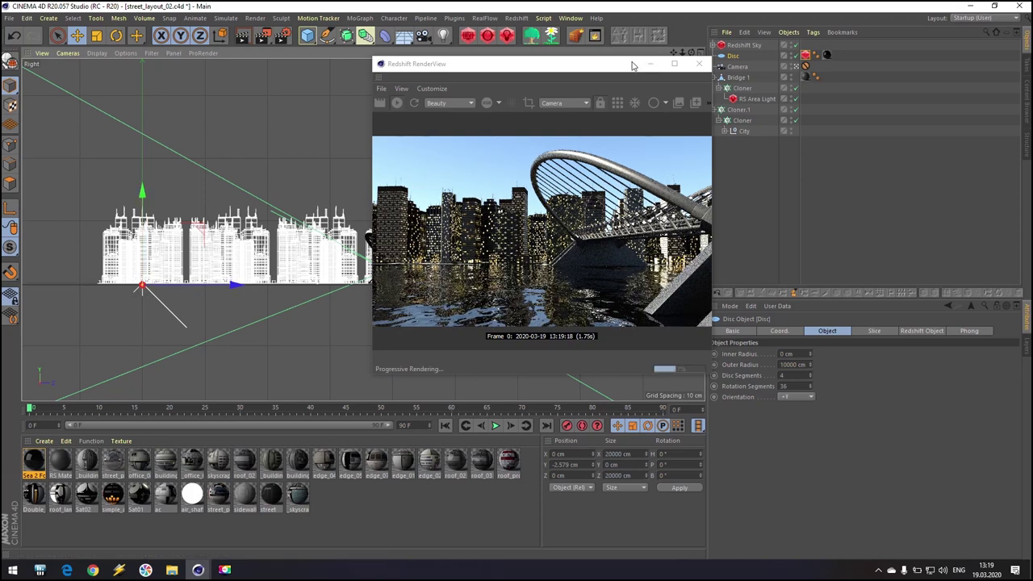
Lower Bridge 1 to a Y position of about -2.58 cm in the Right view, checking the render and closing the RenderView.
{"action": "left_click_drag", "start_coordinate": [637, 64], "coordinate": [858, 218]}
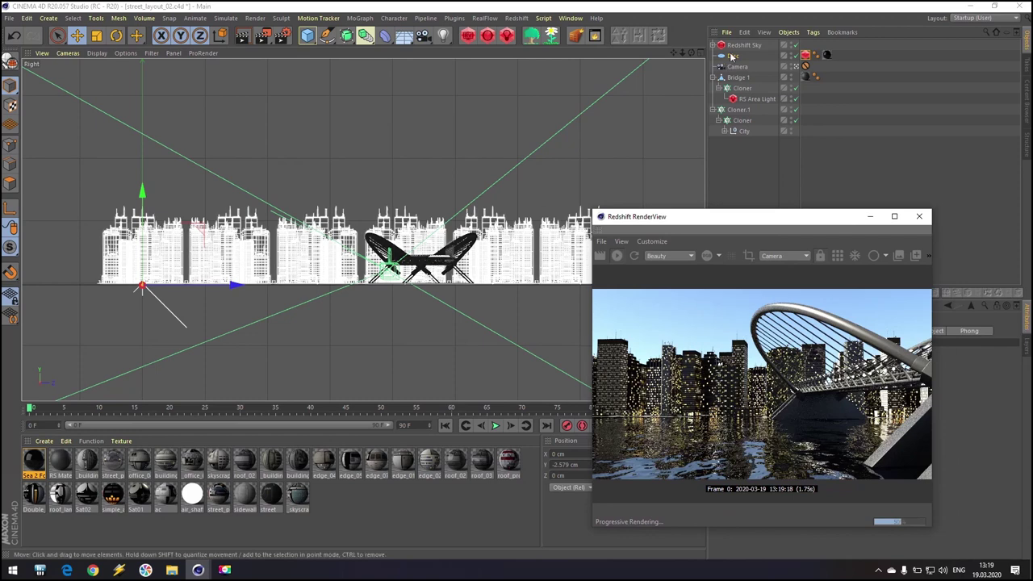
{"action": "left_click", "coordinate": [433, 260]}
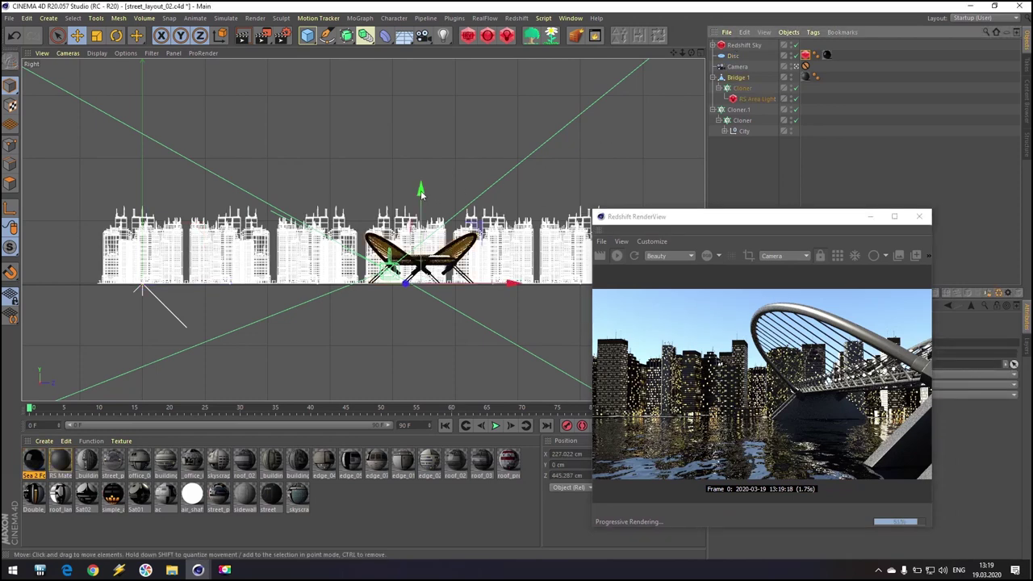
{"action": "left_click_drag", "start_coordinate": [420, 192], "coordinate": [420, 193]}
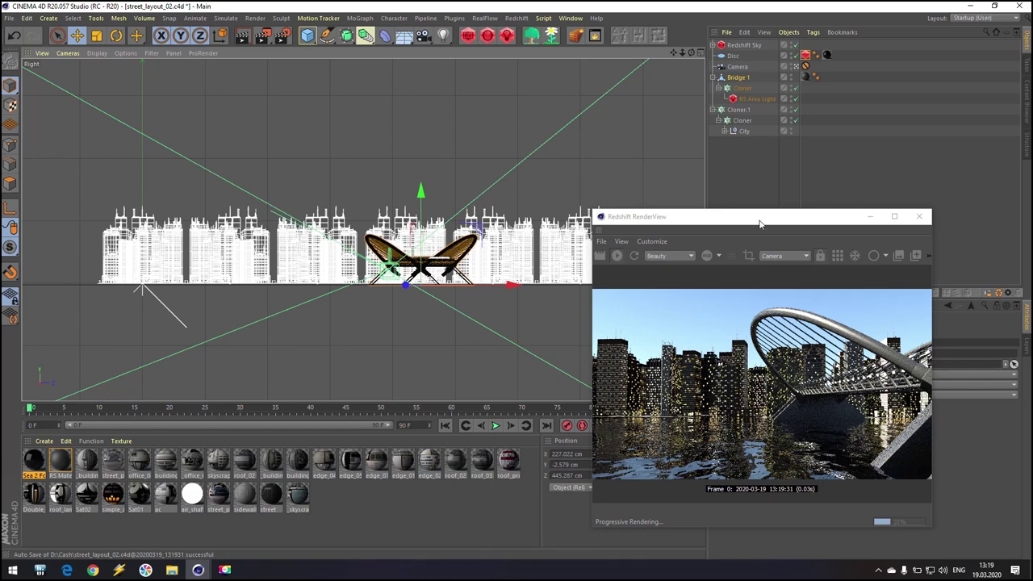
{"action": "left_click_drag", "start_coordinate": [759, 221], "coordinate": [639, 51]}
{"action": "left_click", "coordinate": [798, 47]}
Add a cube in the Top view, narrow it to about 9.9 cm on X and move it just outside the city block.
{"action": "middle_click", "coordinate": [451, 169]}
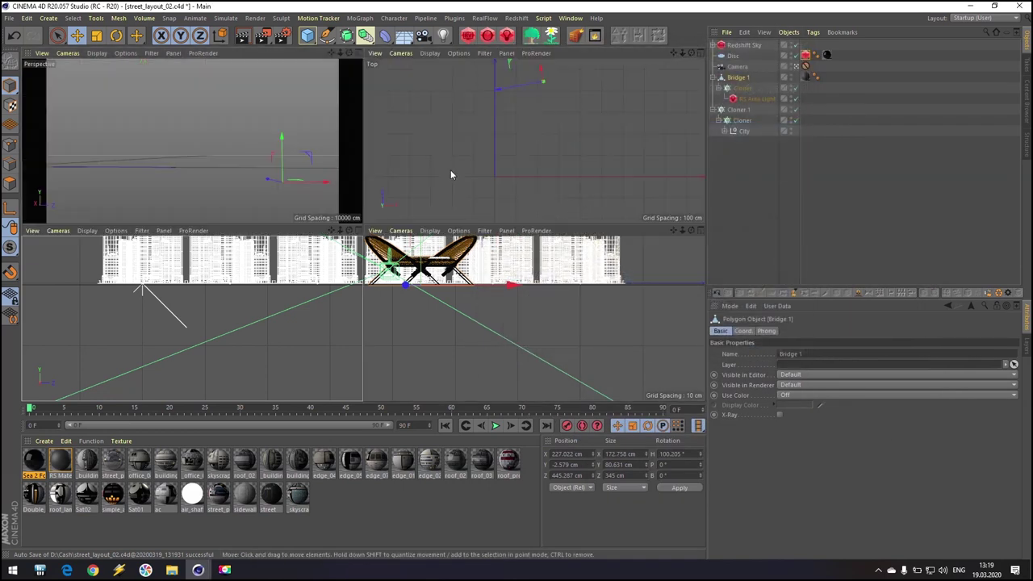
{"action": "middle_click", "coordinate": [391, 146]}
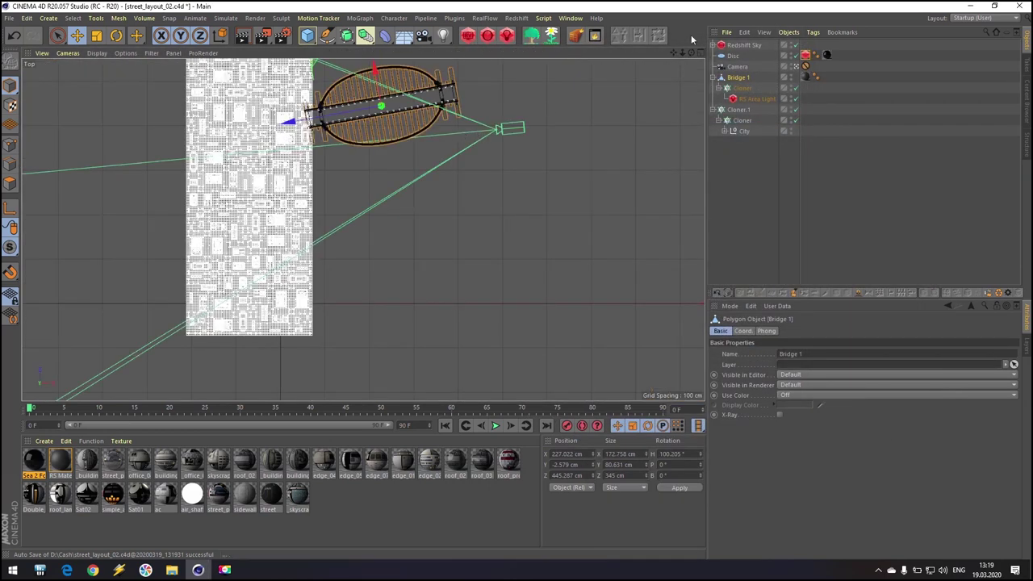
{"action": "left_click_drag", "start_coordinate": [673, 53], "coordinate": [684, 150]}
{"action": "left_click", "coordinate": [308, 35]}
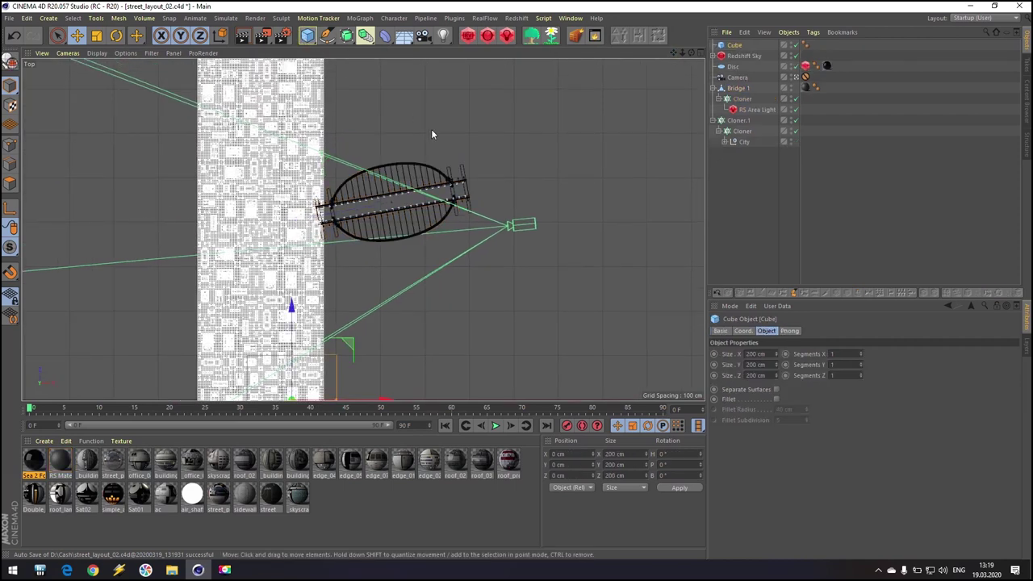
{"action": "scroll", "coordinate": [440, 159], "scroll_direction": "down", "scroll_amount": 5}
{"action": "left_click_drag", "start_coordinate": [389, 273], "coordinate": [435, 275]}
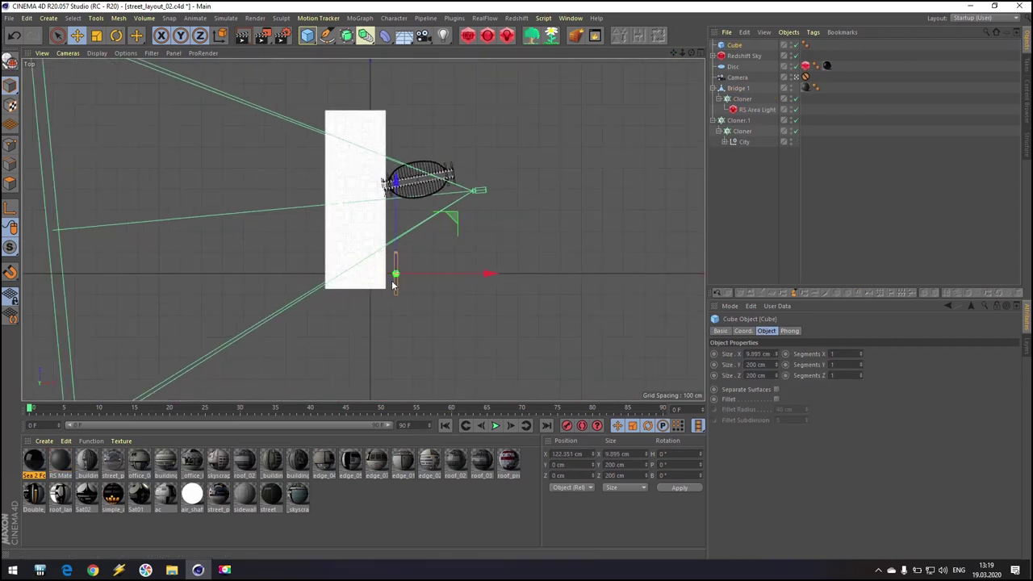
Stretch the cube to about 907 cm on Z and place it along the city's waterfront edge at about X 73.8, Z 350.4 cm.
{"action": "scroll", "coordinate": [392, 283], "scroll_direction": "up", "scroll_amount": 3}
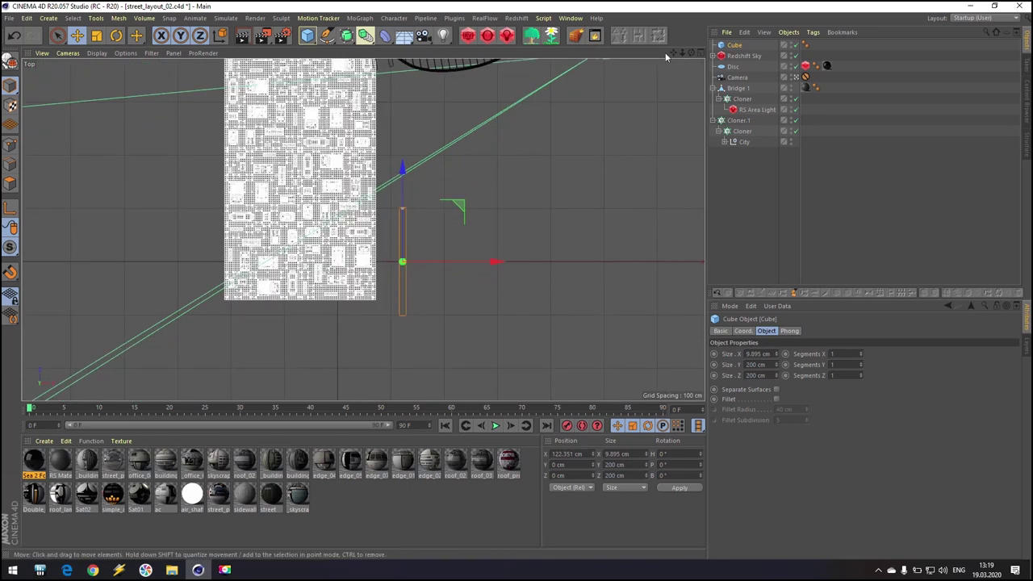
{"action": "left_click_drag", "start_coordinate": [674, 53], "coordinate": [649, 171]}
{"action": "scroll", "coordinate": [539, 194], "scroll_direction": "down", "scroll_amount": 4}
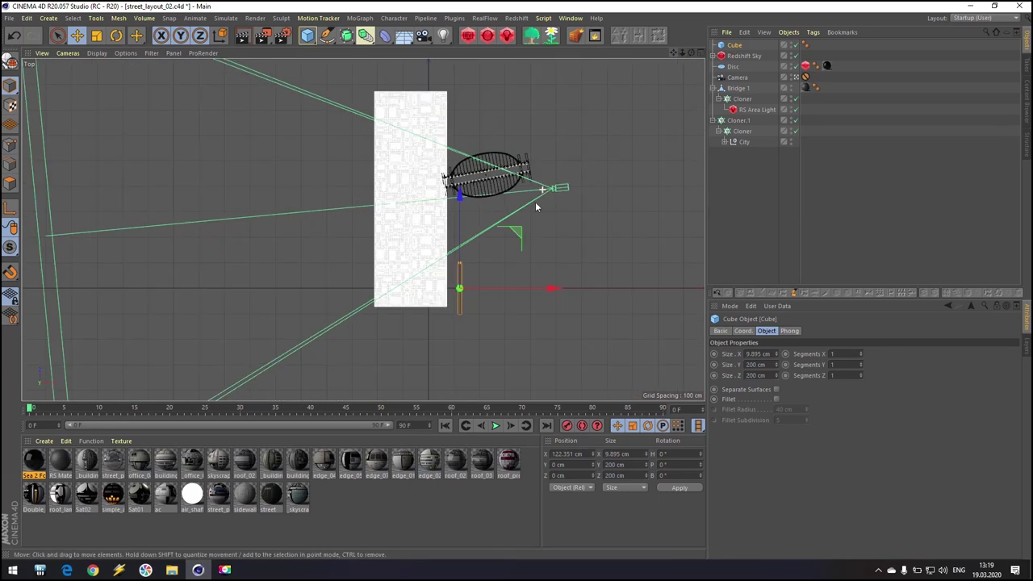
{"action": "left_click_drag", "start_coordinate": [461, 264], "coordinate": [465, 135]}
{"action": "left_click_drag", "start_coordinate": [533, 200], "coordinate": [523, 201]}
{"action": "scroll", "coordinate": [468, 226], "scroll_direction": "up", "scroll_amount": 4}
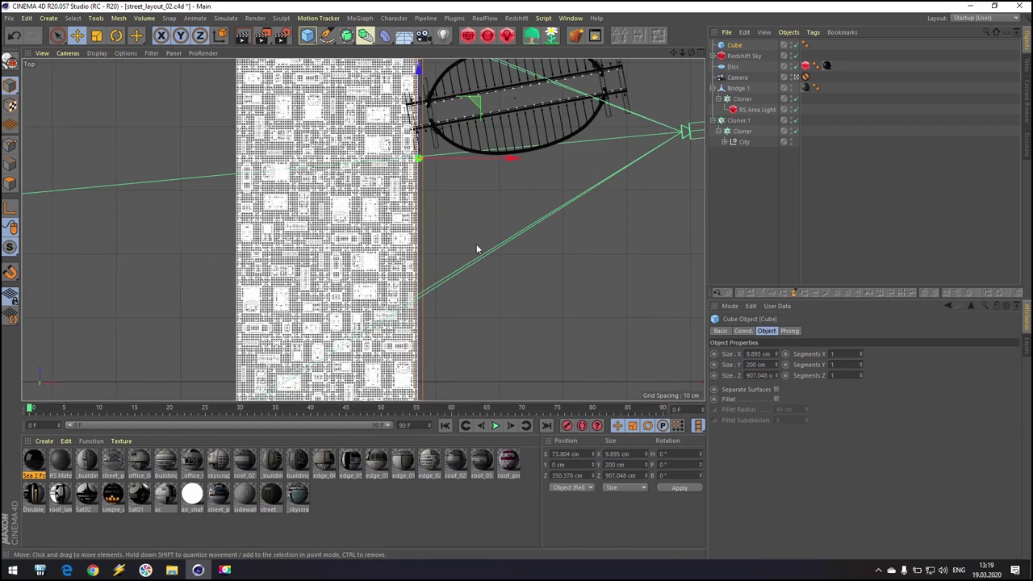
Reduce the cube's height to about 4.6 cm and lower it to a Y position of about -1.54 cm in the Right view.
{"action": "middle_click", "coordinate": [479, 253]}
{"action": "middle_click", "coordinate": [352, 330]}
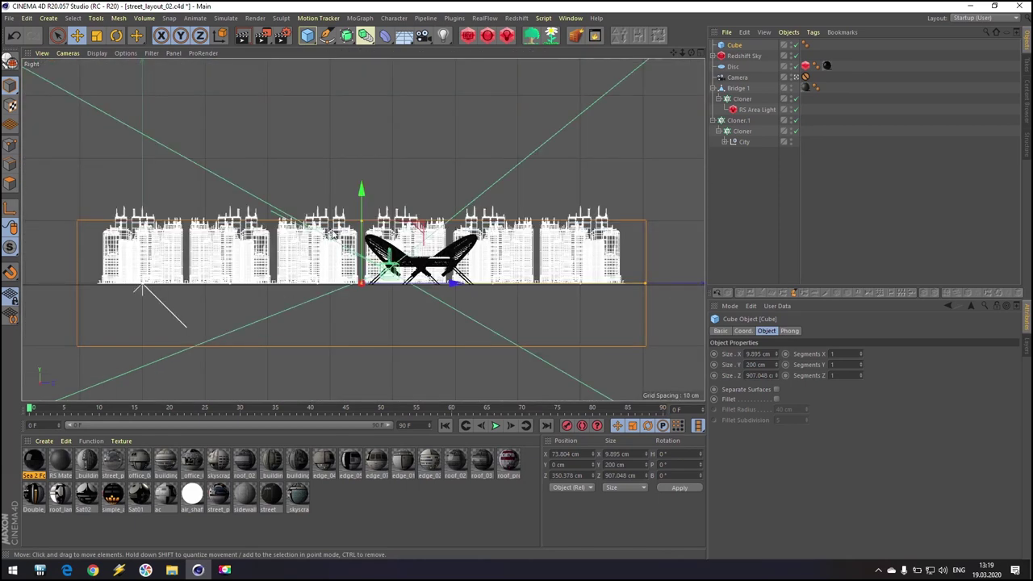
{"action": "left_click_drag", "start_coordinate": [362, 226], "coordinate": [359, 284]}
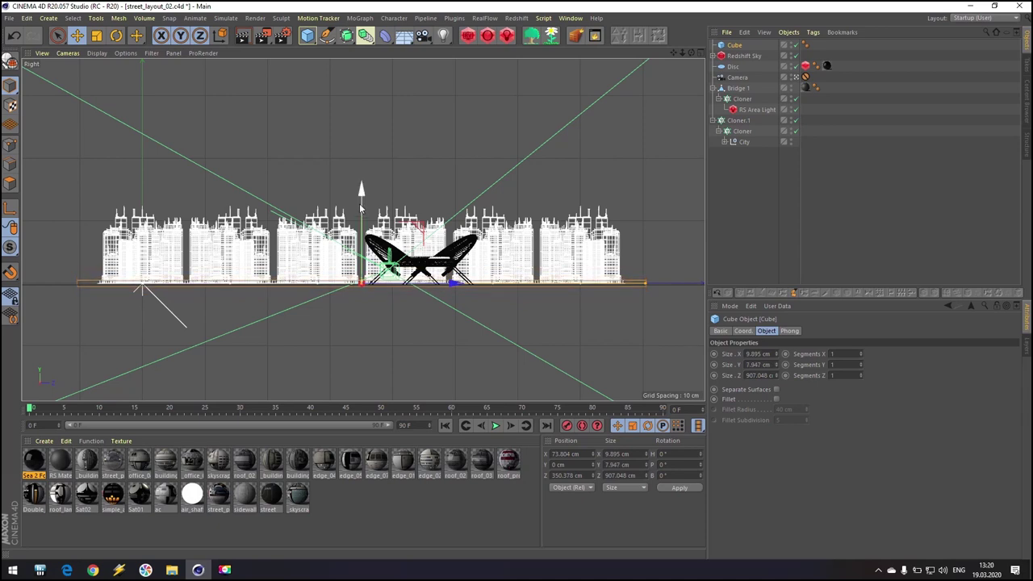
{"action": "left_click_drag", "start_coordinate": [362, 208], "coordinate": [362, 208]}
{"action": "scroll", "coordinate": [328, 293], "scroll_direction": "up", "scroll_amount": 8}
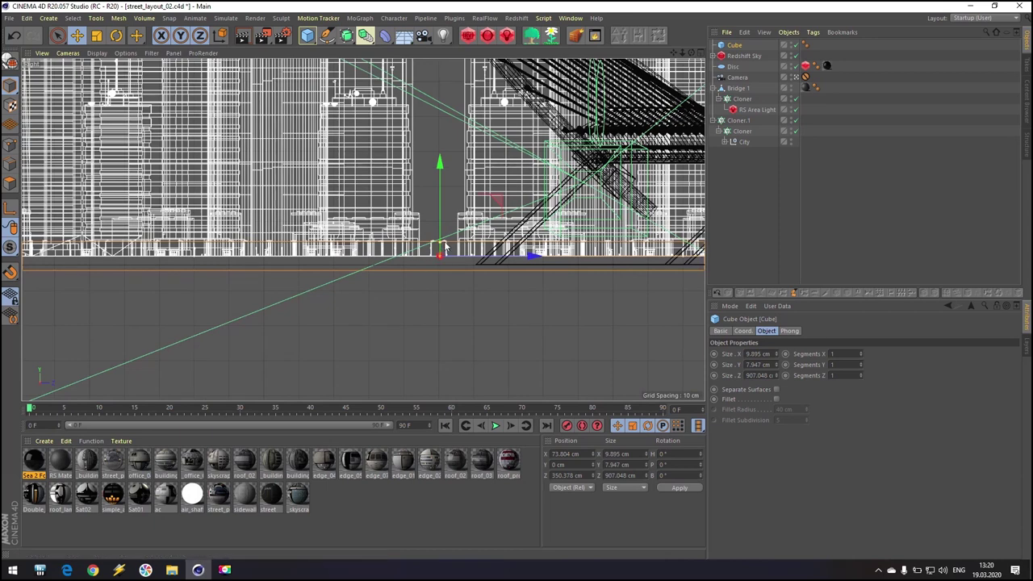
{"action": "left_click_drag", "start_coordinate": [440, 244], "coordinate": [440, 250]}
{"action": "left_click_drag", "start_coordinate": [439, 200], "coordinate": [439, 184]}
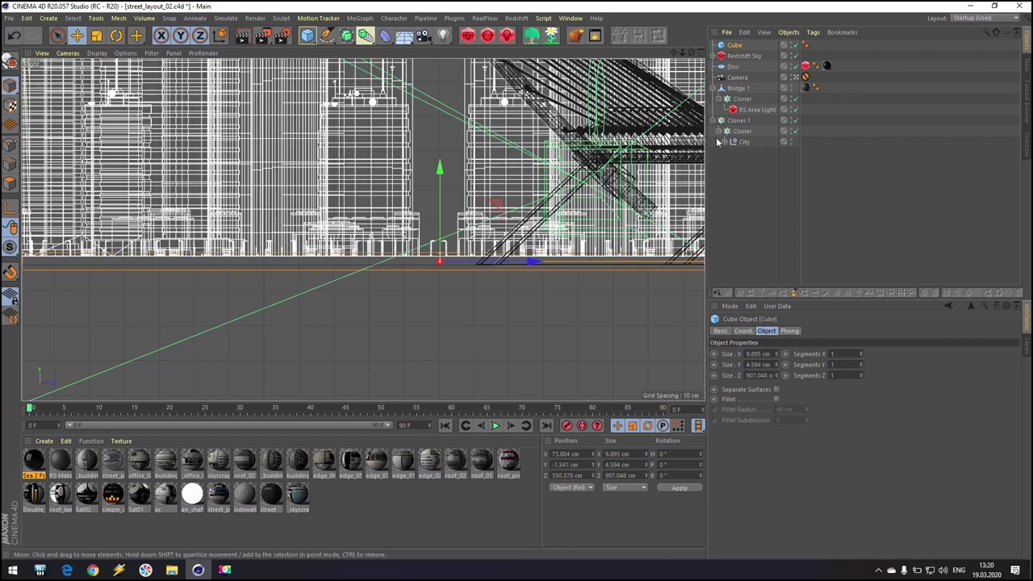
Lower the Disc water surface further, to a Y position of about -4.64 cm.
{"action": "left_click", "coordinate": [733, 67]}
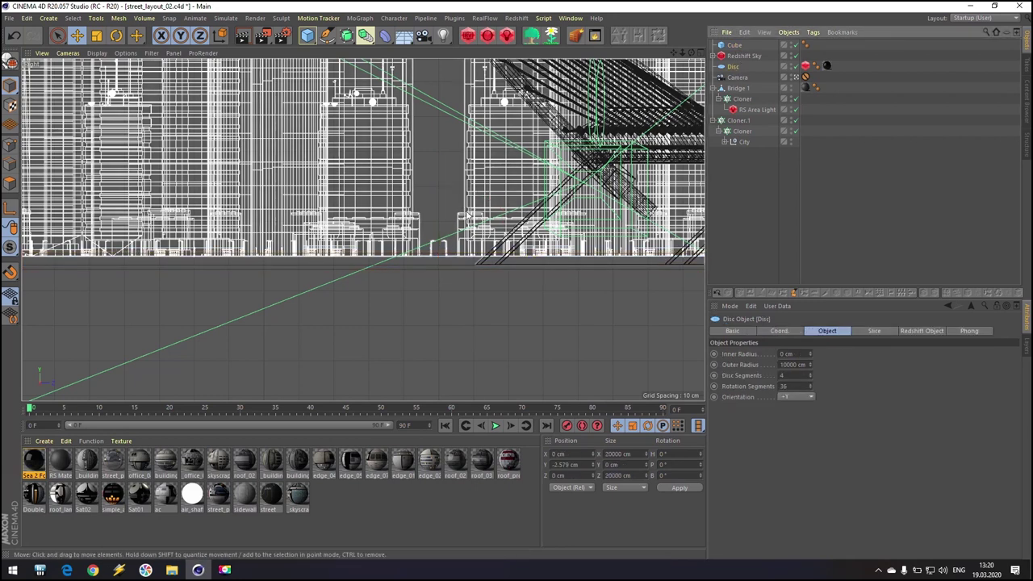
{"action": "scroll", "coordinate": [314, 274], "scroll_direction": "down", "scroll_amount": 10}
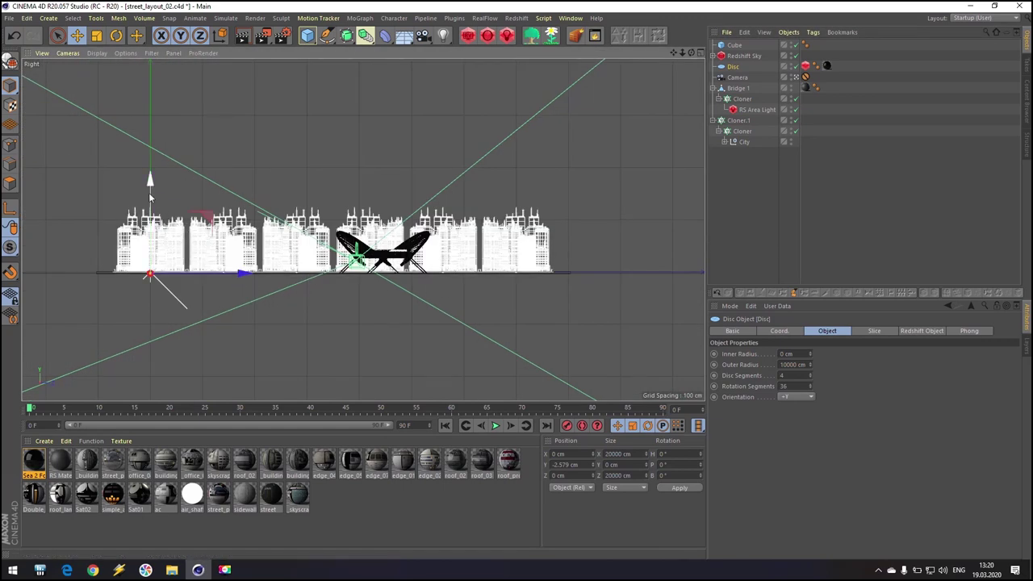
{"action": "left_click_drag", "start_coordinate": [149, 196], "coordinate": [150, 198]}
Render the camera's Perspective view in the Redshift RenderView to inspect the embankment and waterline, and close the RenderView.
{"action": "middle_click", "coordinate": [235, 218]}
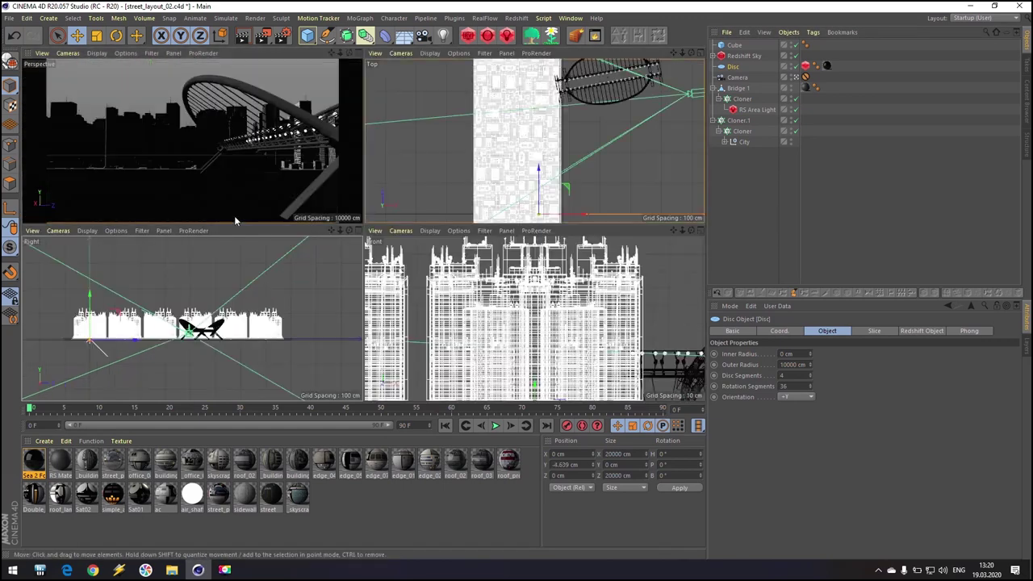
{"action": "middle_click", "coordinate": [183, 185]}
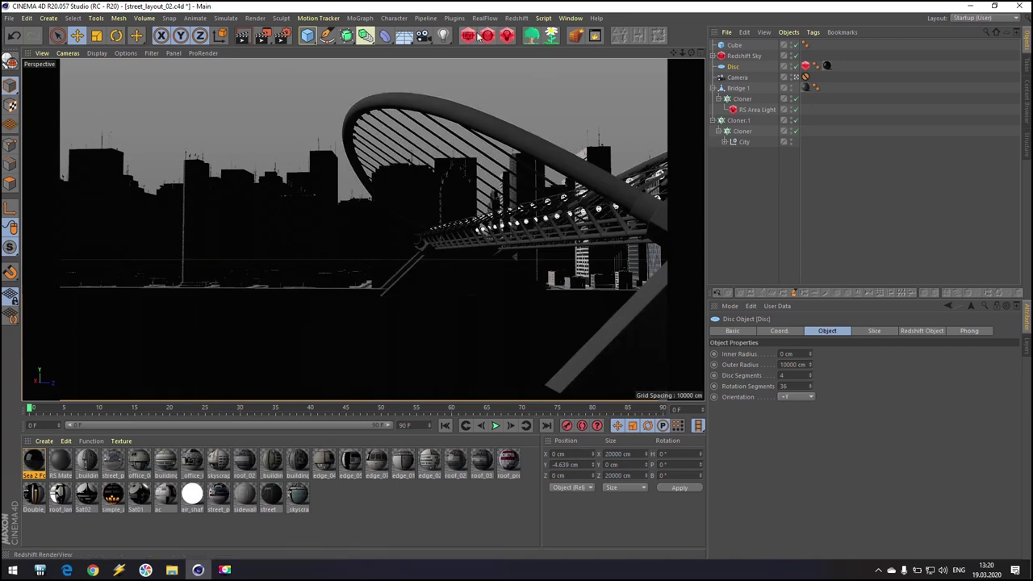
{"action": "left_click", "coordinate": [468, 37]}
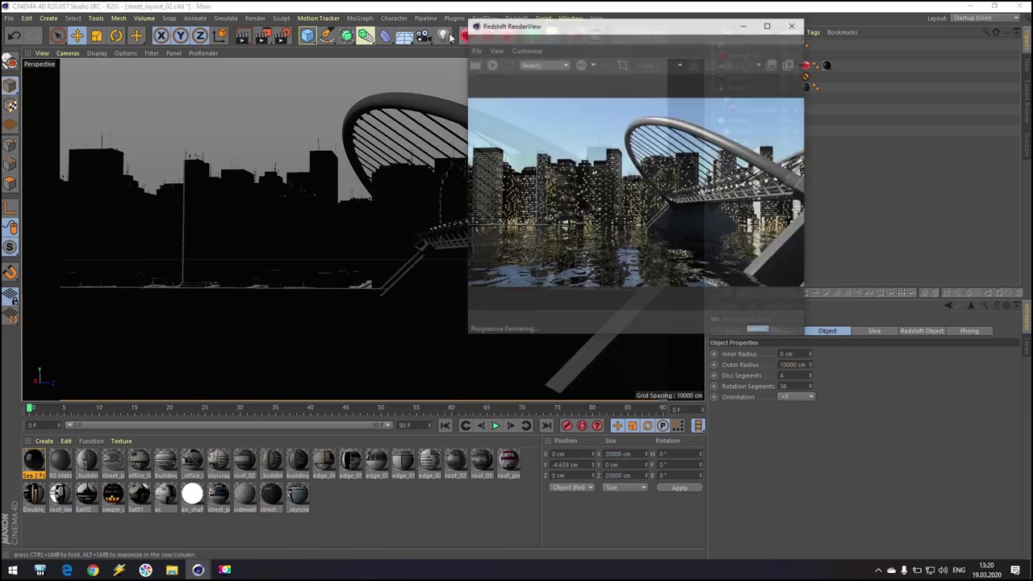
{"action": "left_click", "coordinate": [492, 65]}
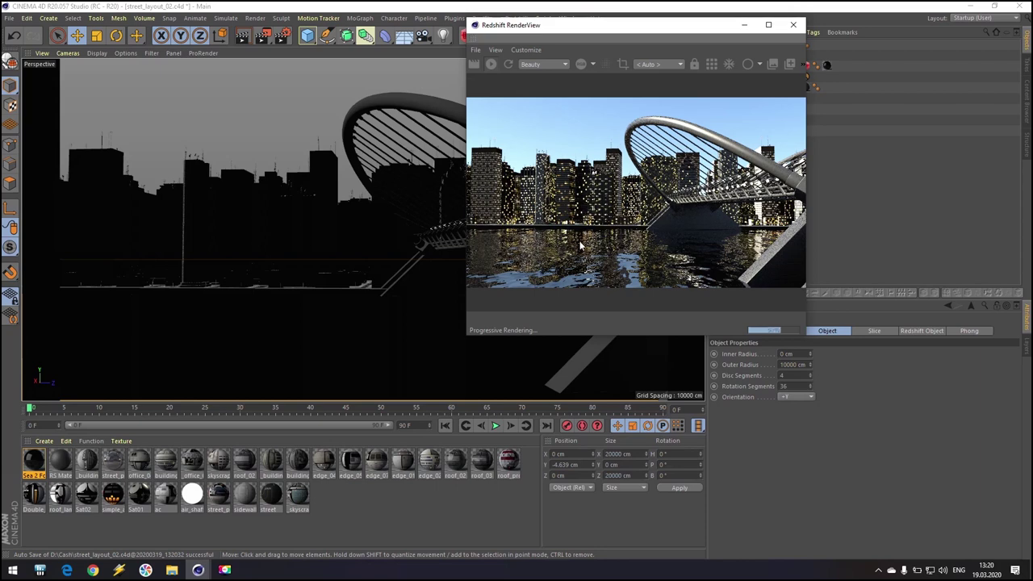
{"action": "left_click", "coordinate": [793, 24]}
Make the Cube editable, and in the Top view switch to edge mode and select its long upper edge facing the water.
{"action": "left_click", "coordinate": [734, 46]}
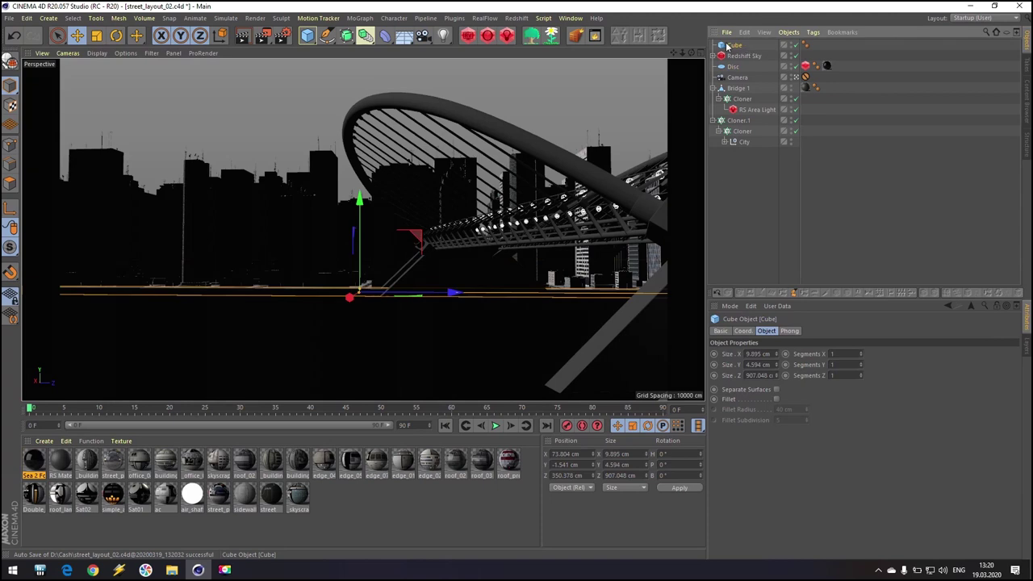
{"action": "key", "text": "c"}
{"action": "middle_click", "coordinate": [249, 170]}
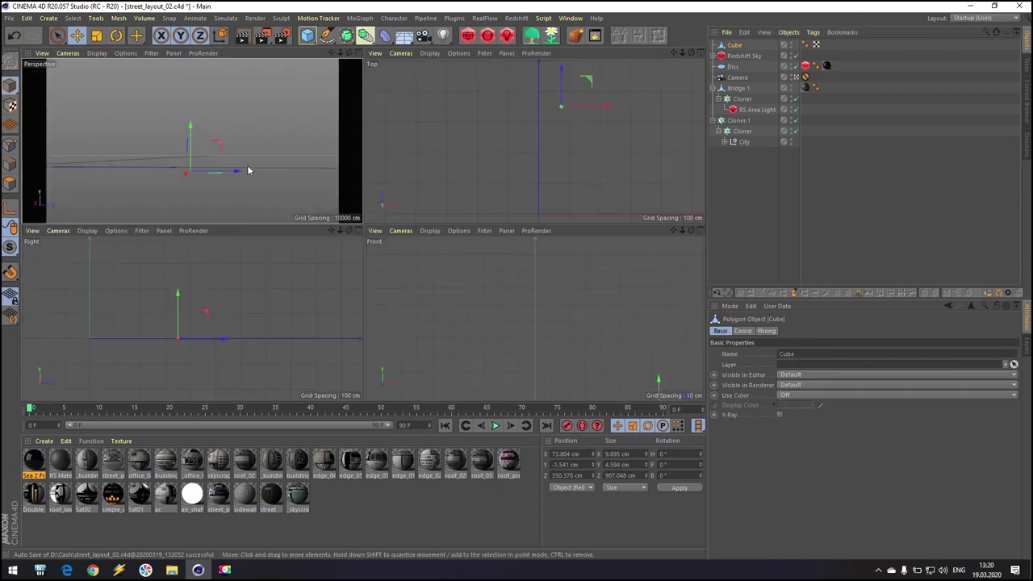
{"action": "middle_click", "coordinate": [392, 178]}
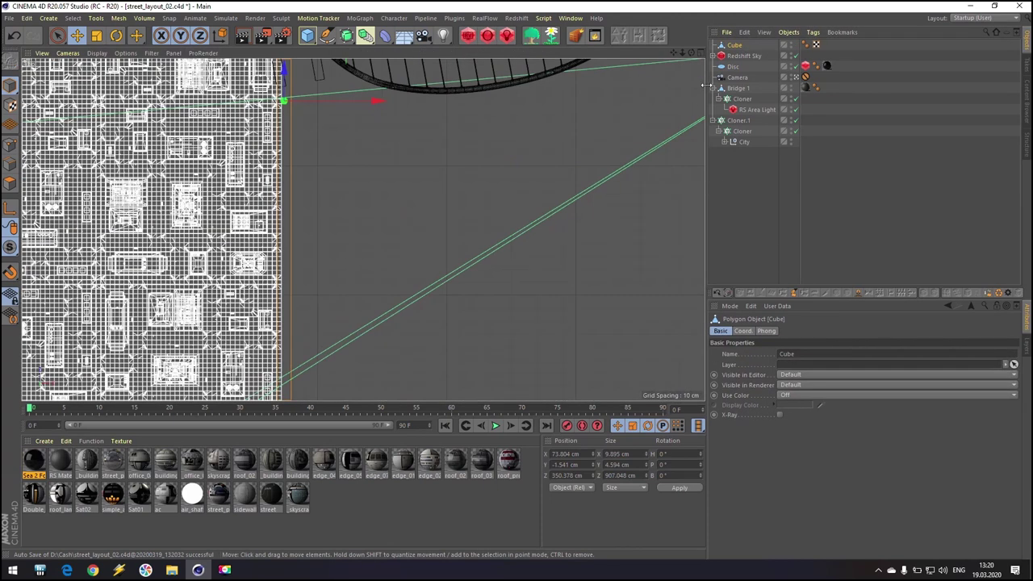
{"action": "left_click", "coordinate": [11, 165]}
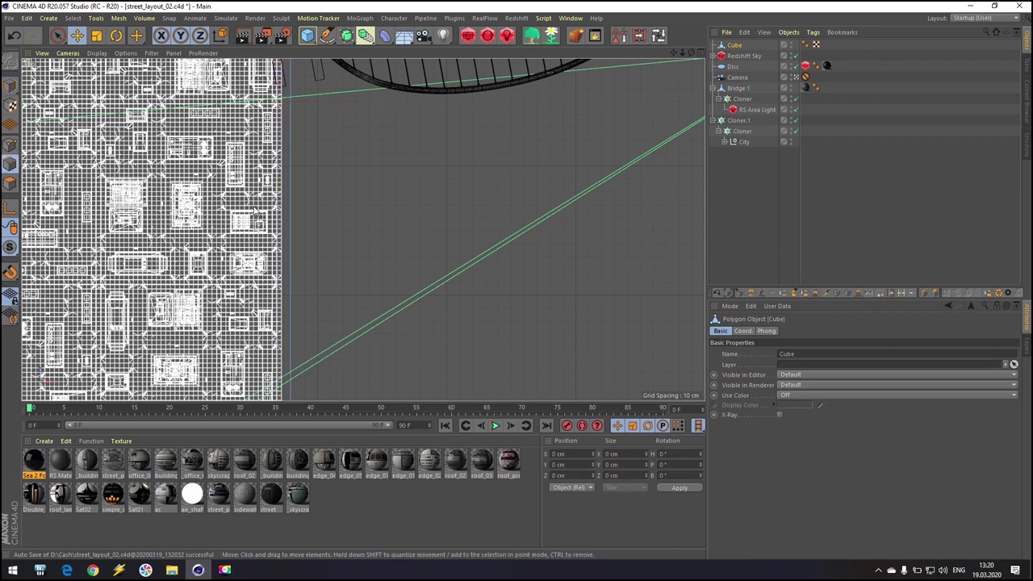
Convert the cube's selected upper edge to a spline with Edge to Spline, and select the resulting spline under the Cube.
{"action": "middle_click", "coordinate": [410, 227]}
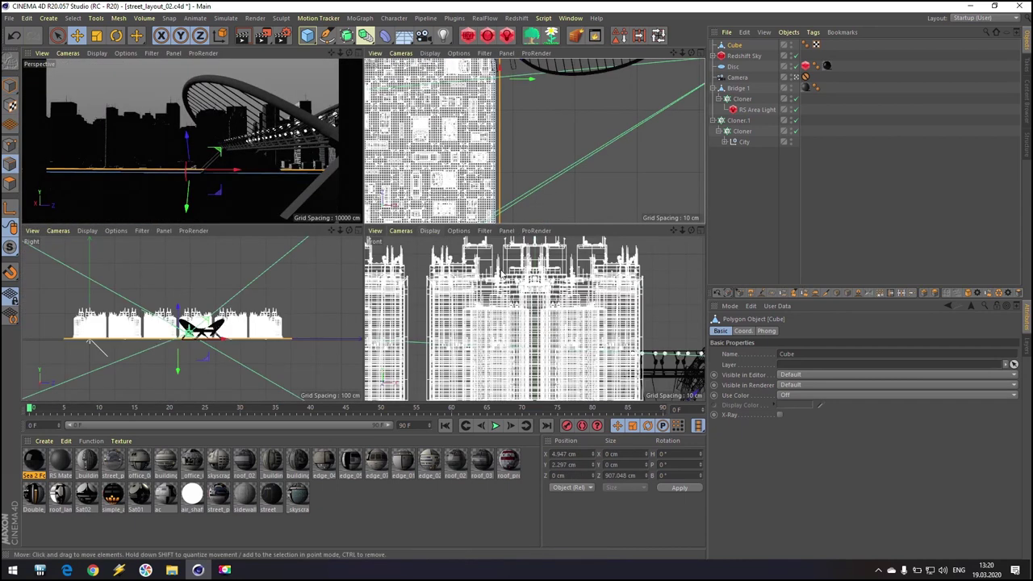
{"action": "middle_click", "coordinate": [258, 343]}
{"action": "scroll", "coordinate": [100, 288], "scroll_direction": "up", "scroll_amount": 8}
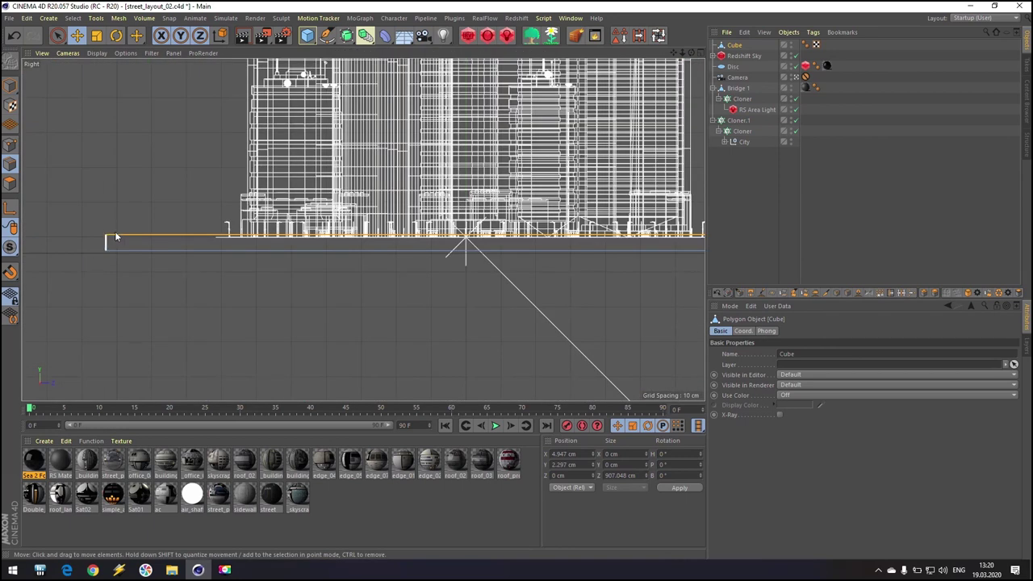
{"action": "right_click", "coordinate": [122, 237]}
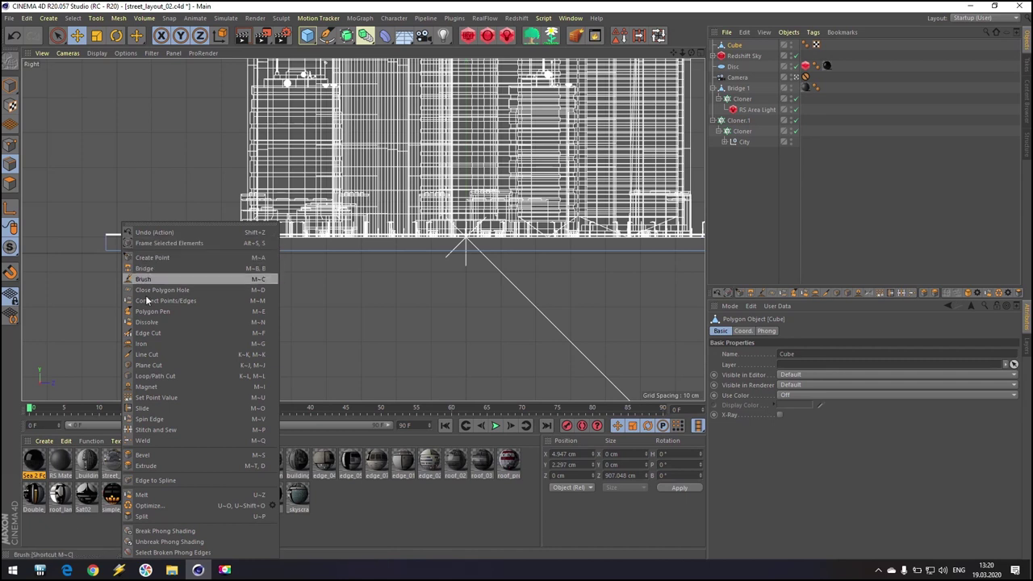
{"action": "left_click", "coordinate": [167, 481]}
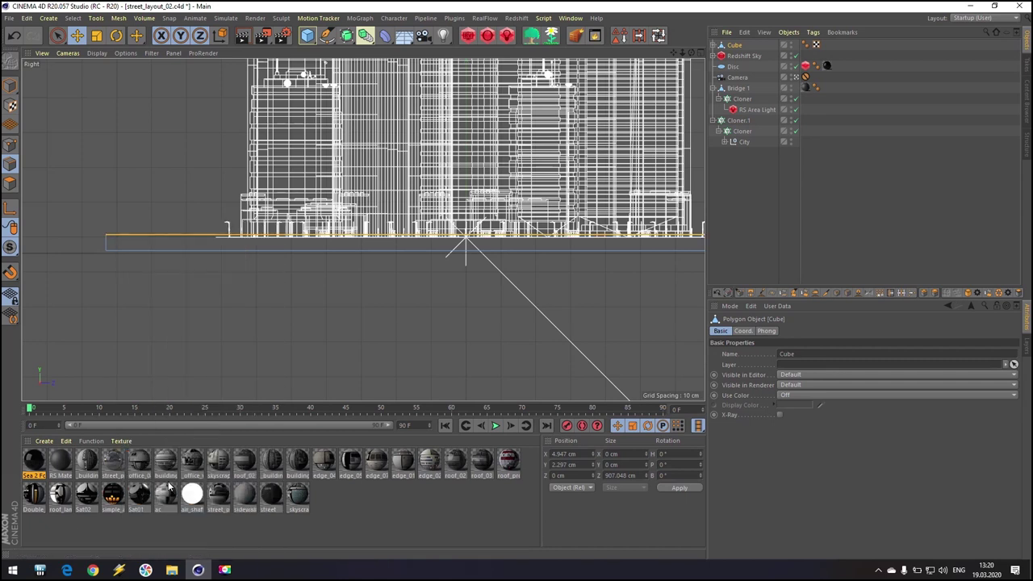
{"action": "left_click", "coordinate": [713, 46]}
{"action": "left_click", "coordinate": [751, 56]}
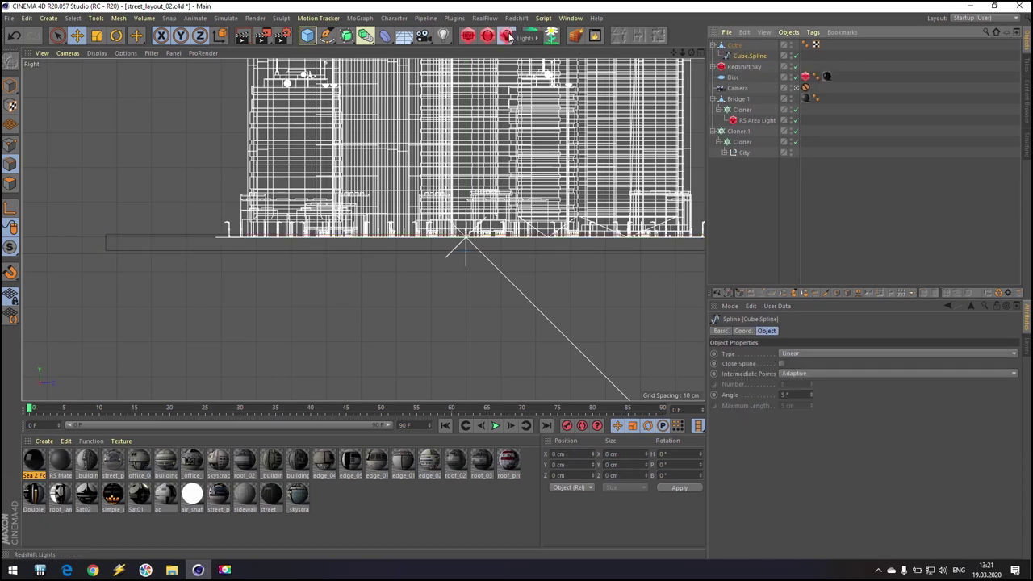
Add a second Redshift area light, switch its color mode to Temperature and set the temperature to 7000.
{"action": "mouse_move", "coordinate": [527, 38]}
{"action": "left_click", "coordinate": [576, 70]}
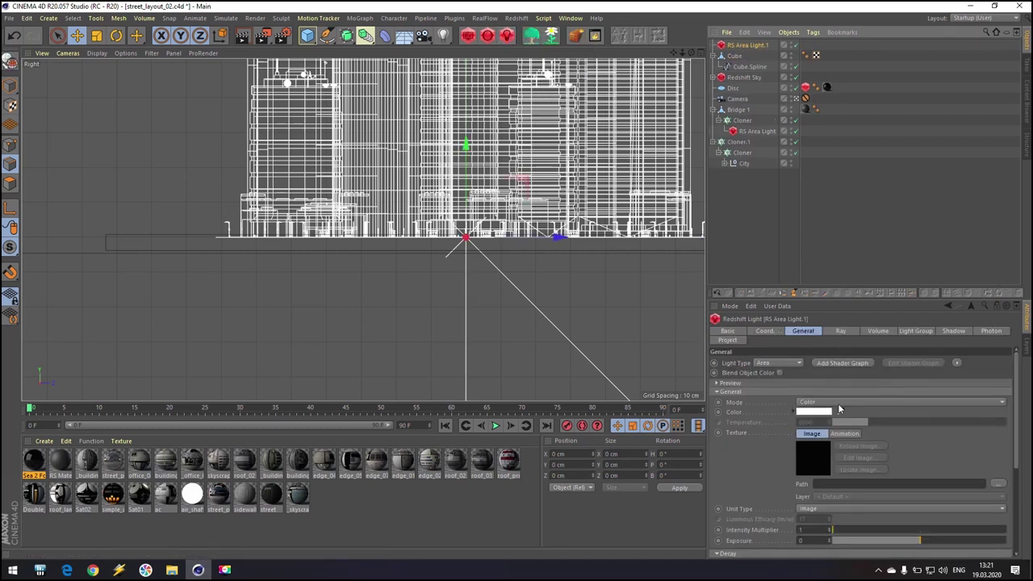
{"action": "left_click", "coordinate": [836, 405]}
{"action": "left_click", "coordinate": [824, 415]}
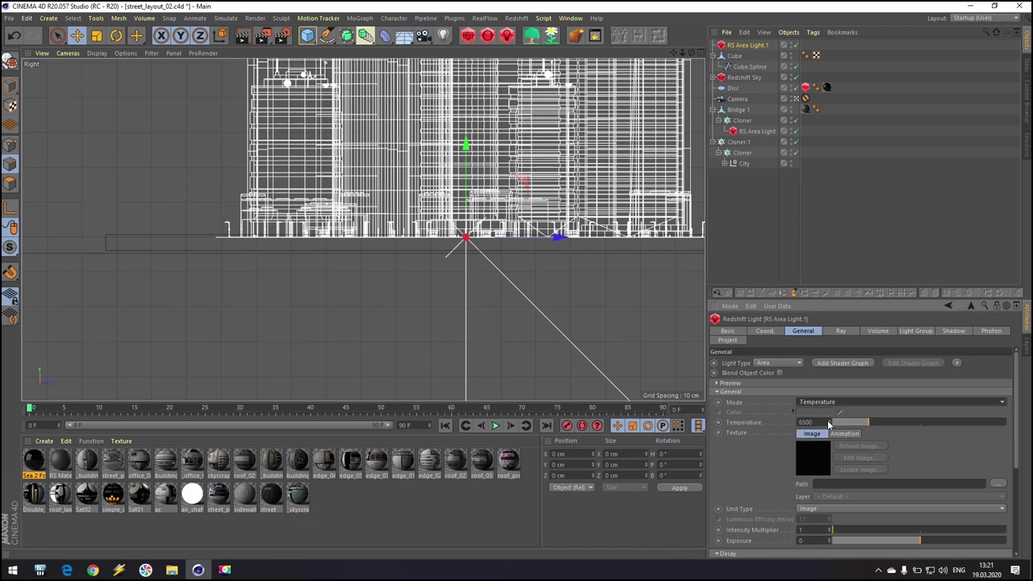
{"action": "left_click_drag", "start_coordinate": [816, 423], "coordinate": [692, 411]}
{"action": "type", "text": "7000"}
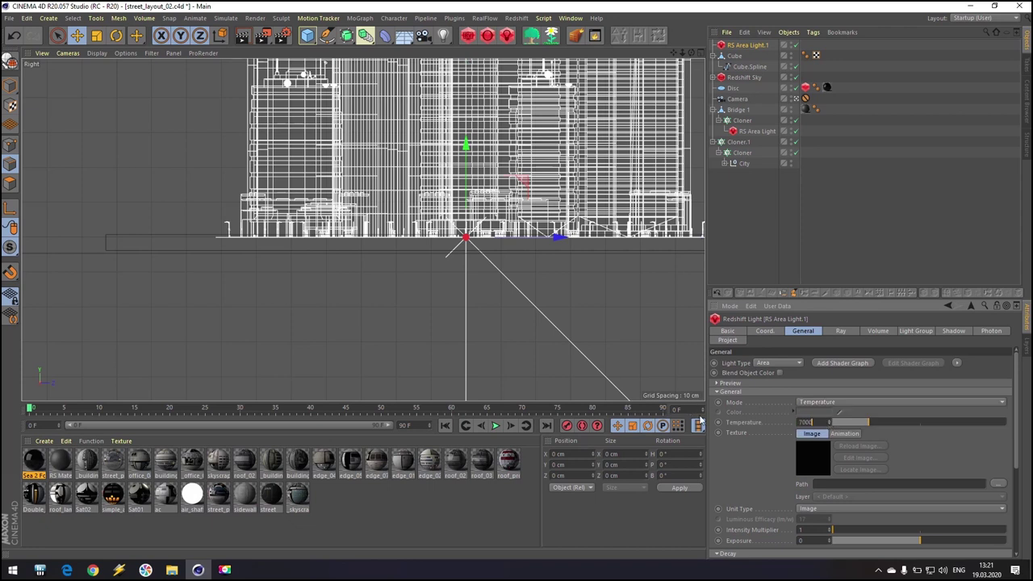
{"action": "key", "text": "Return"}
Change the new area light's shape to Sphere, with X, Y and Z sizes of 2 cm.
{"action": "left_click_drag", "start_coordinate": [1018, 398], "coordinate": [1019, 484]}
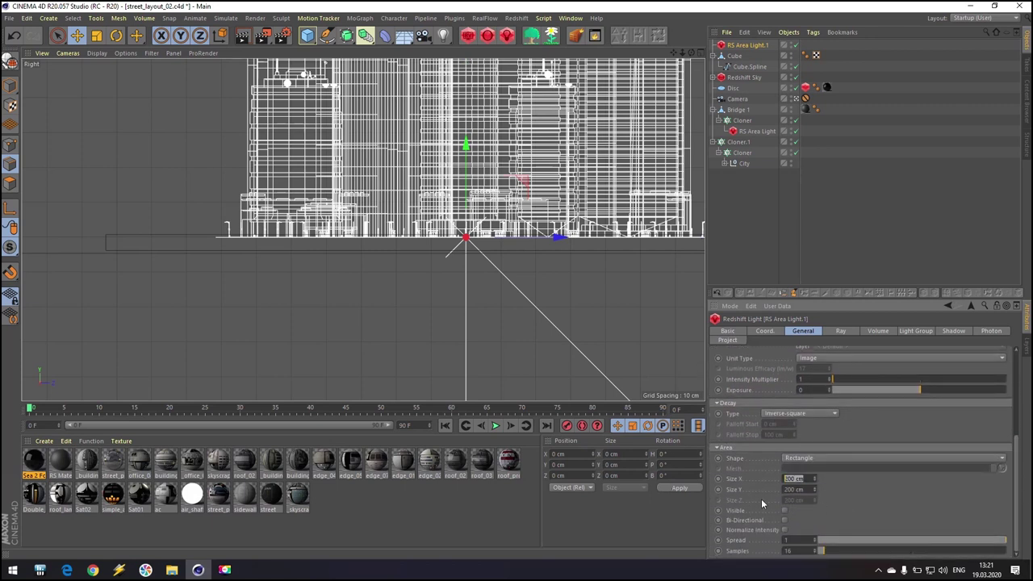
{"action": "left_click", "coordinate": [794, 458]}
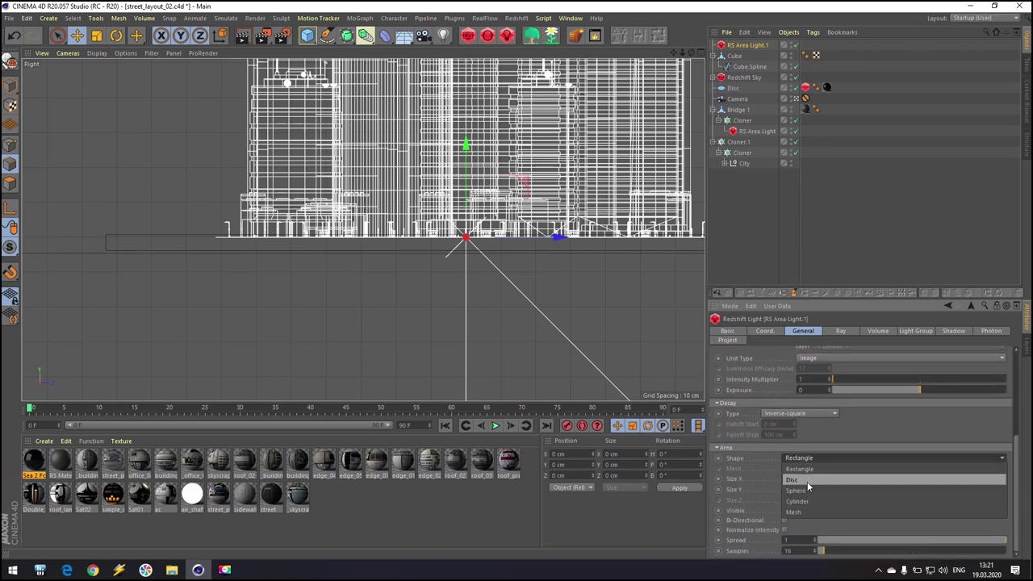
{"action": "left_click", "coordinate": [795, 489]}
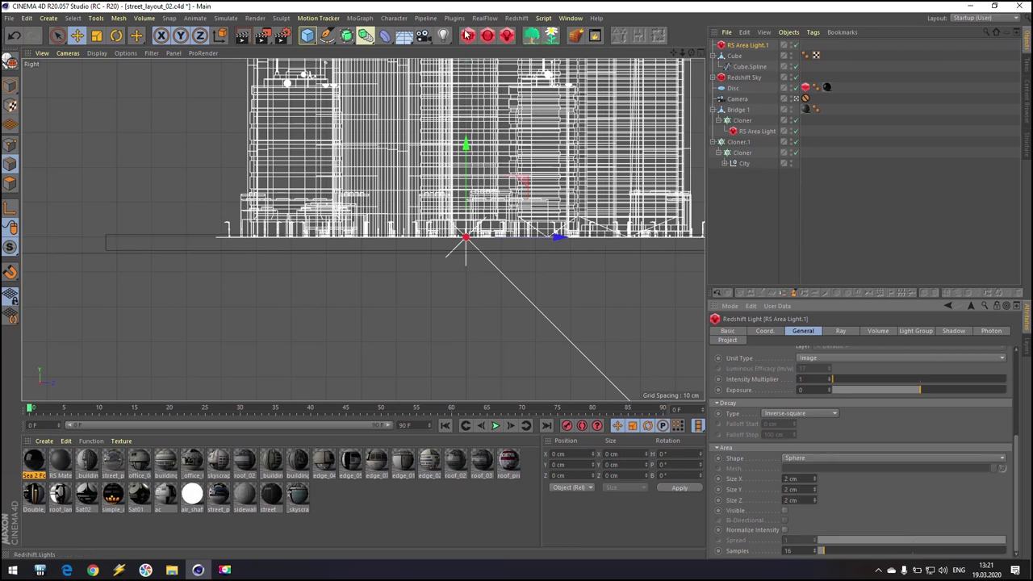
Put RS Area Light.1 under a new Cloner in Object mode, distributing its clones on Cube.Spline.
{"action": "left_click", "coordinate": [425, 18]}
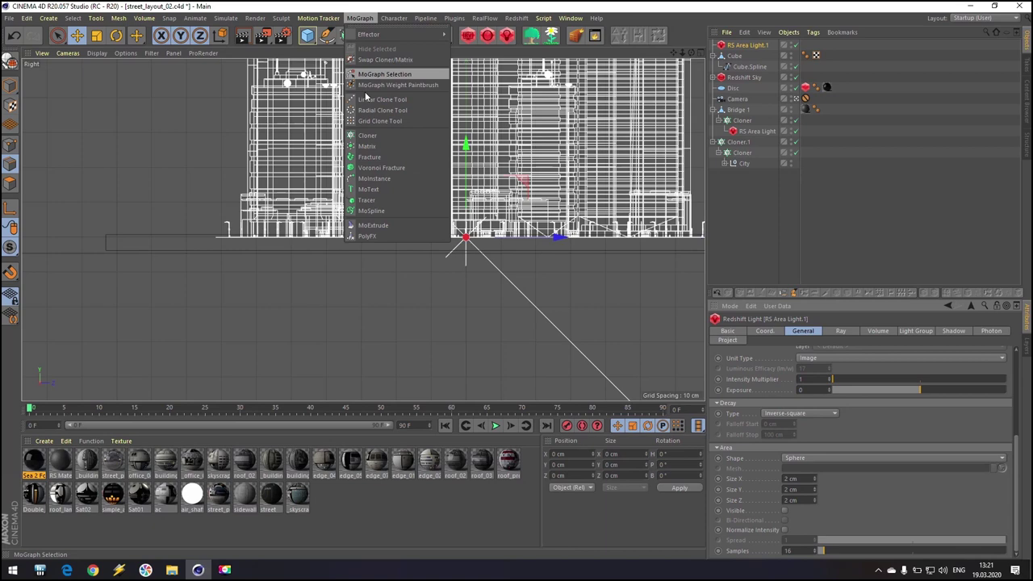
{"action": "left_click", "coordinate": [368, 135]}
{"action": "left_click_drag", "start_coordinate": [743, 50], "coordinate": [736, 46]}
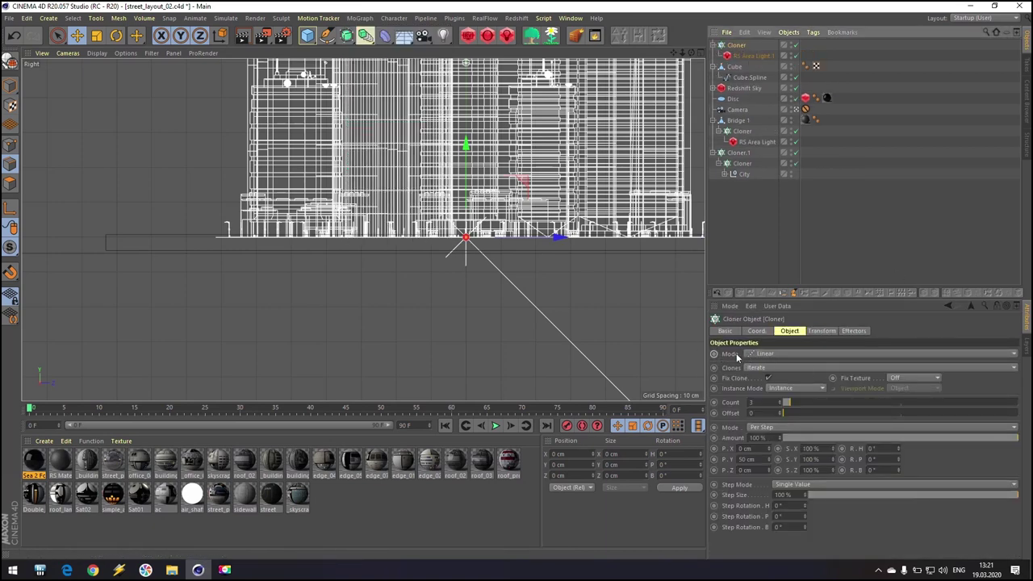
{"action": "left_click", "coordinate": [765, 356]}
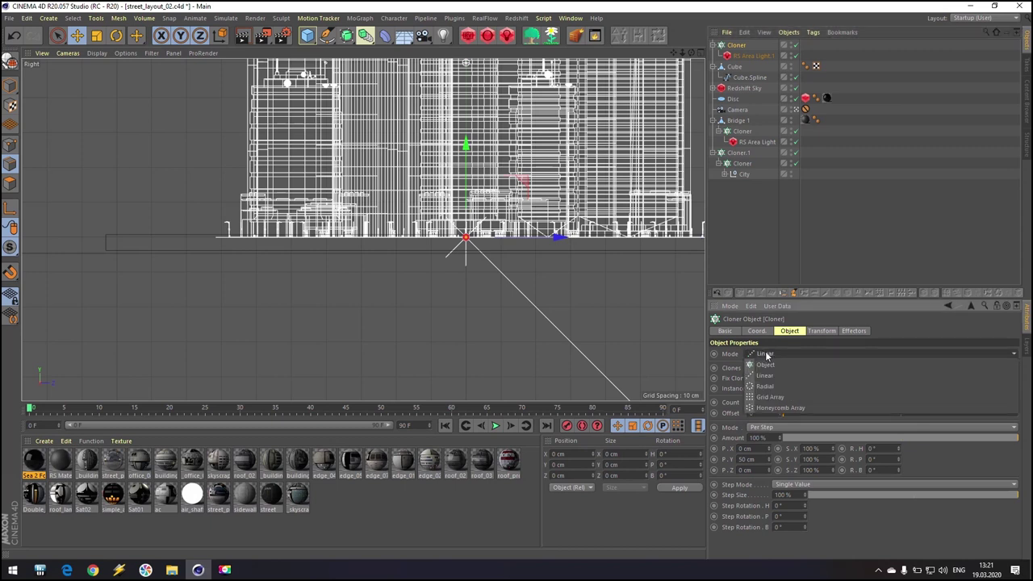
{"action": "left_click", "coordinate": [767, 364]}
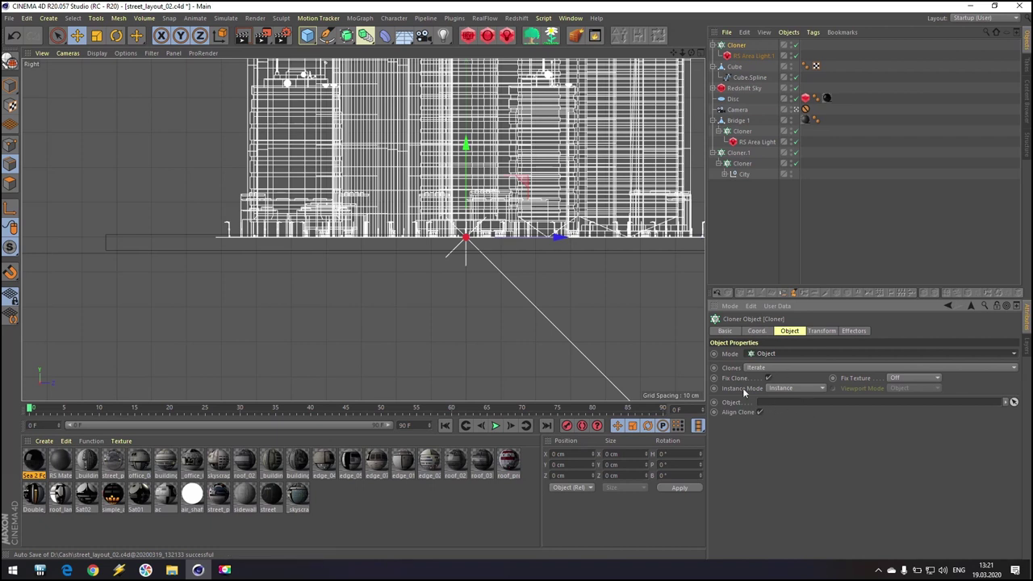
{"action": "left_click_drag", "start_coordinate": [746, 77], "coordinate": [777, 407]}
Return to the full Perspective view and set the new Cloner's transform Y position to 2 cm.
{"action": "middle_click", "coordinate": [540, 304]}
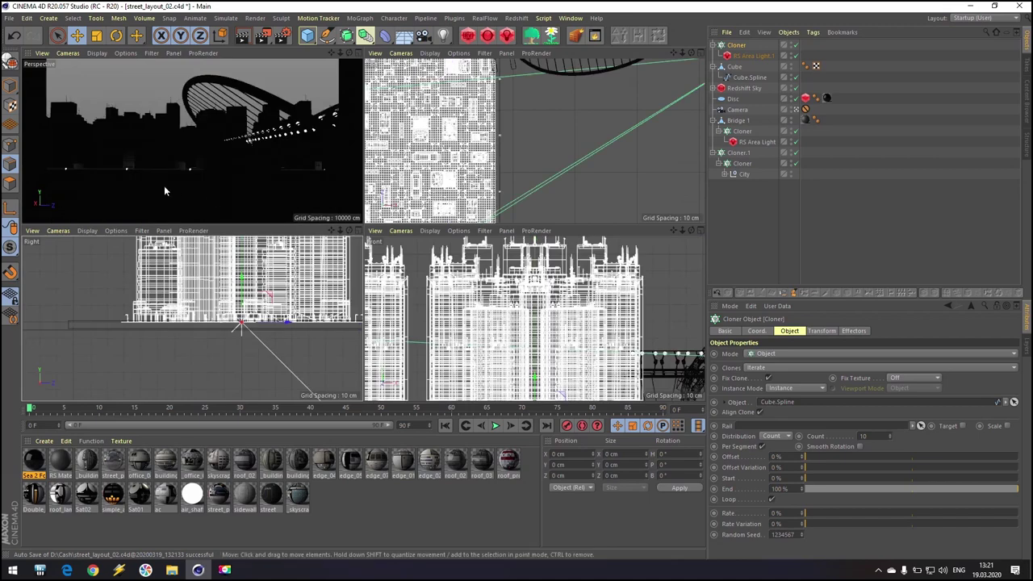
{"action": "middle_click", "coordinate": [164, 185]}
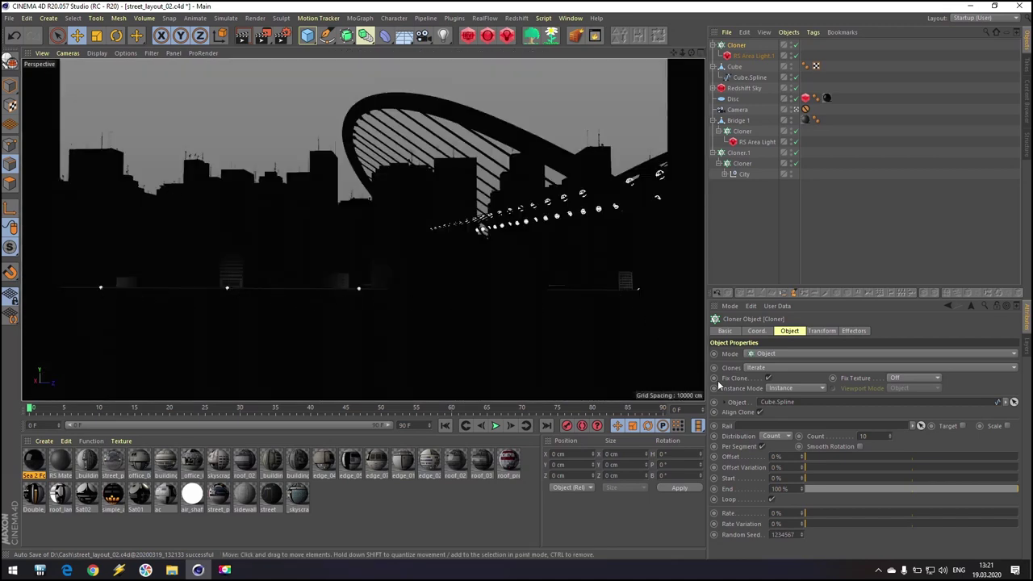
{"action": "left_click", "coordinate": [819, 331]}
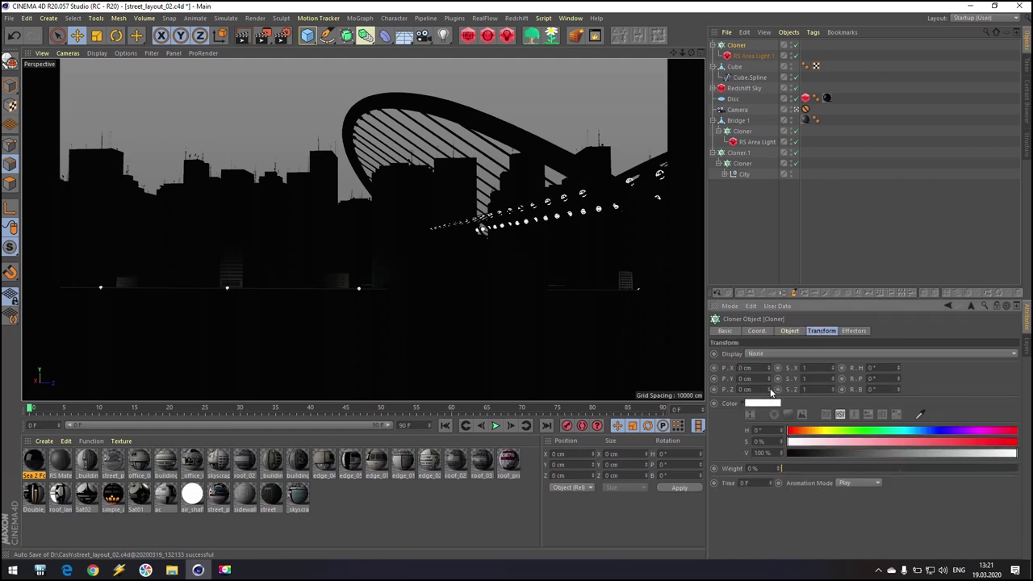
{"action": "left_click_drag", "start_coordinate": [769, 390], "coordinate": [769, 399]}
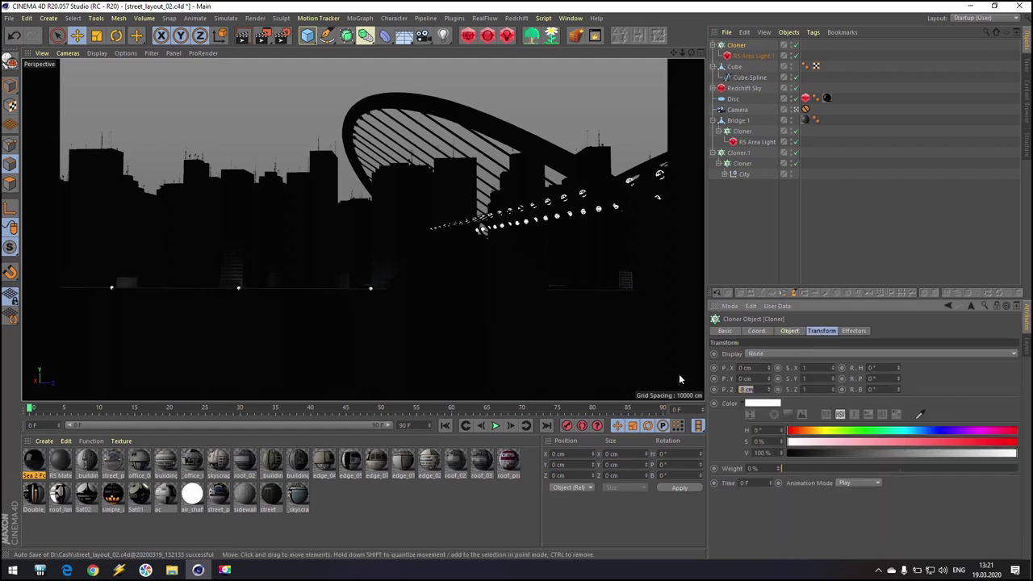
{"action": "key", "text": "ctrl+z"}
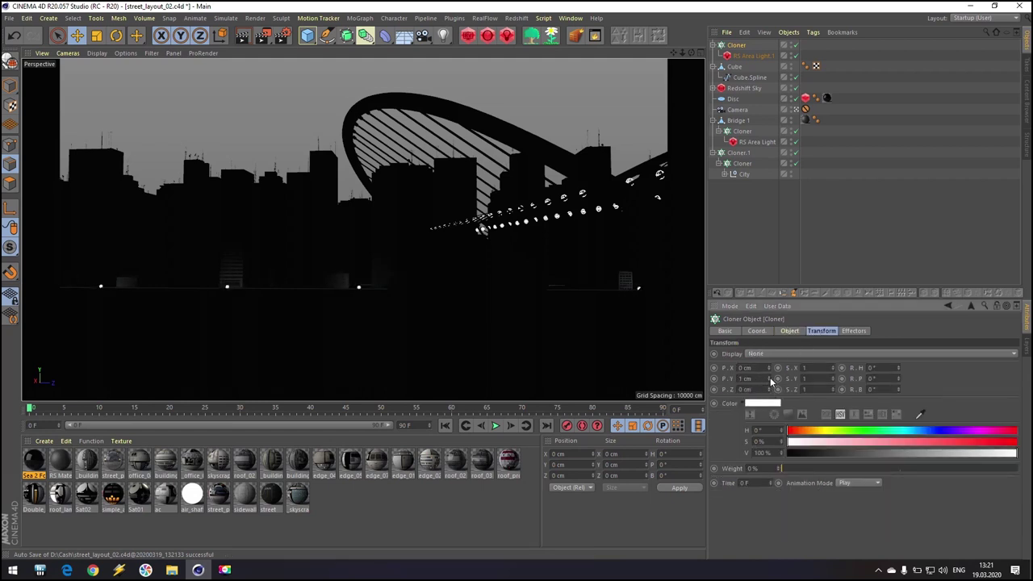
{"action": "left_click_drag", "start_coordinate": [769, 378], "coordinate": [771, 385]}
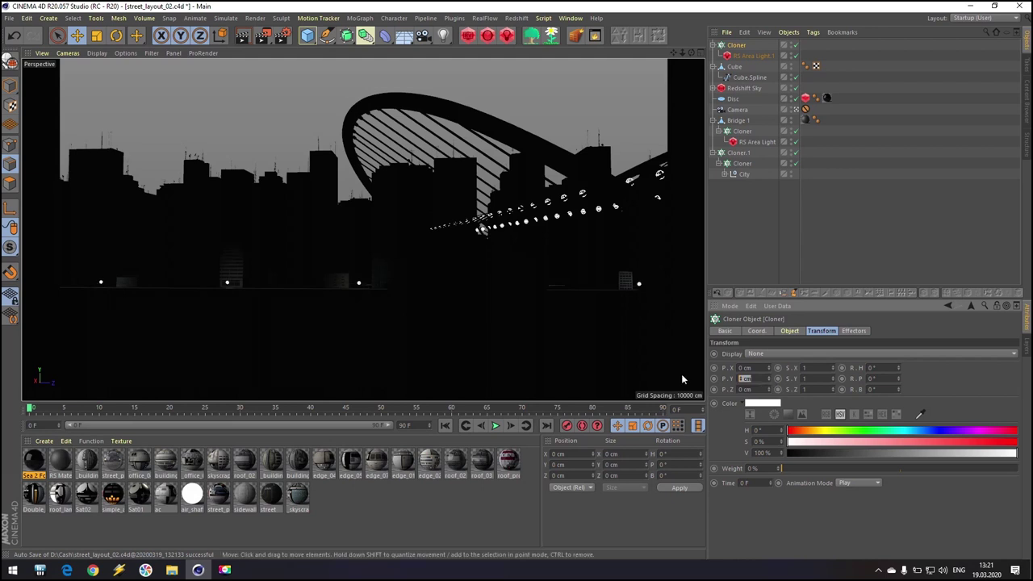
{"action": "type", "text": "1"}
{"action": "key", "text": "Return"}
{"action": "left_click_drag", "start_coordinate": [757, 380], "coordinate": [726, 380]}
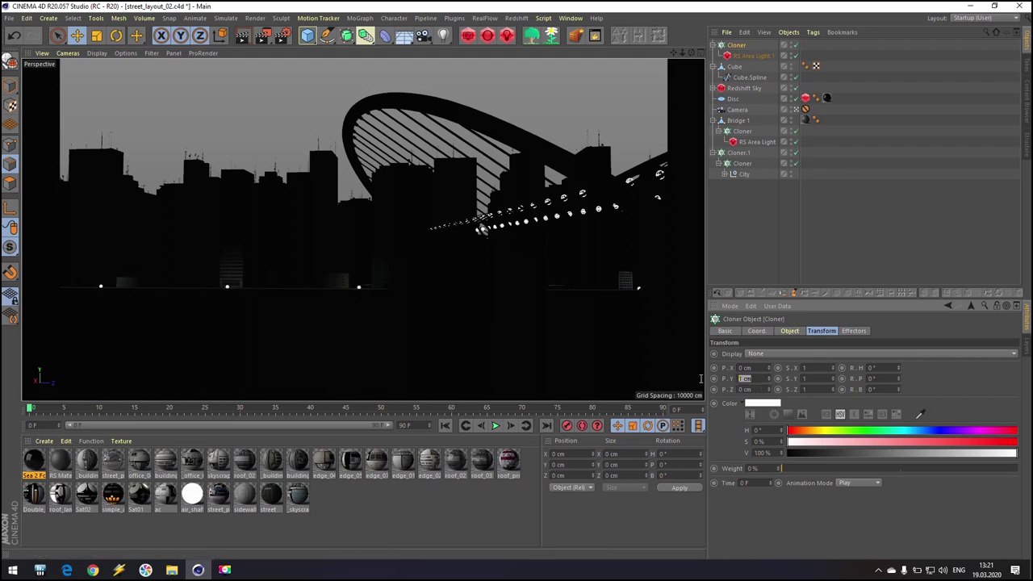
{"action": "type", "text": "2"}
{"action": "key", "text": "Return"}
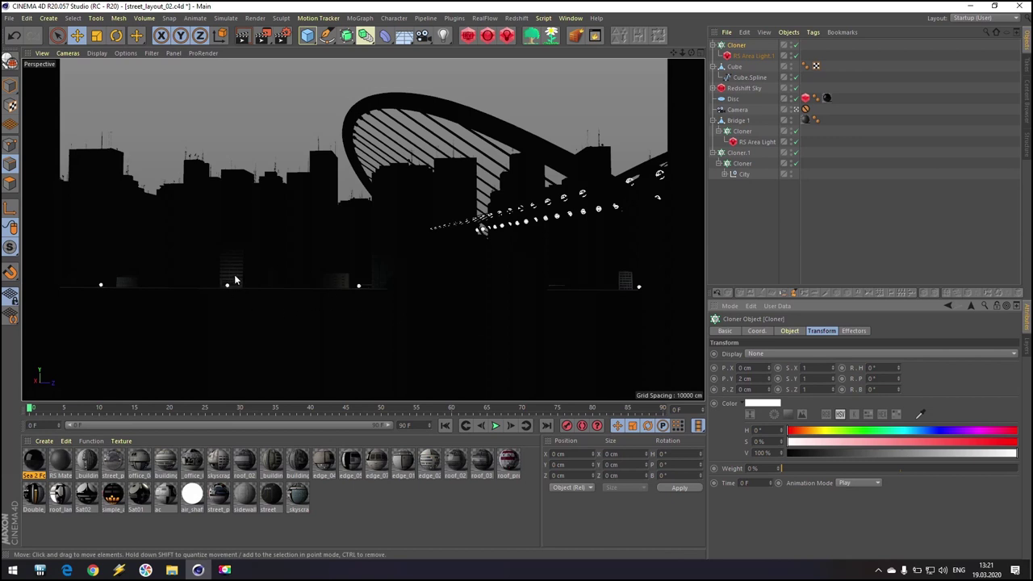
Change the Cloner's distribution along the spline to Step, with a step of 10 cm.
{"action": "left_click", "coordinate": [790, 331]}
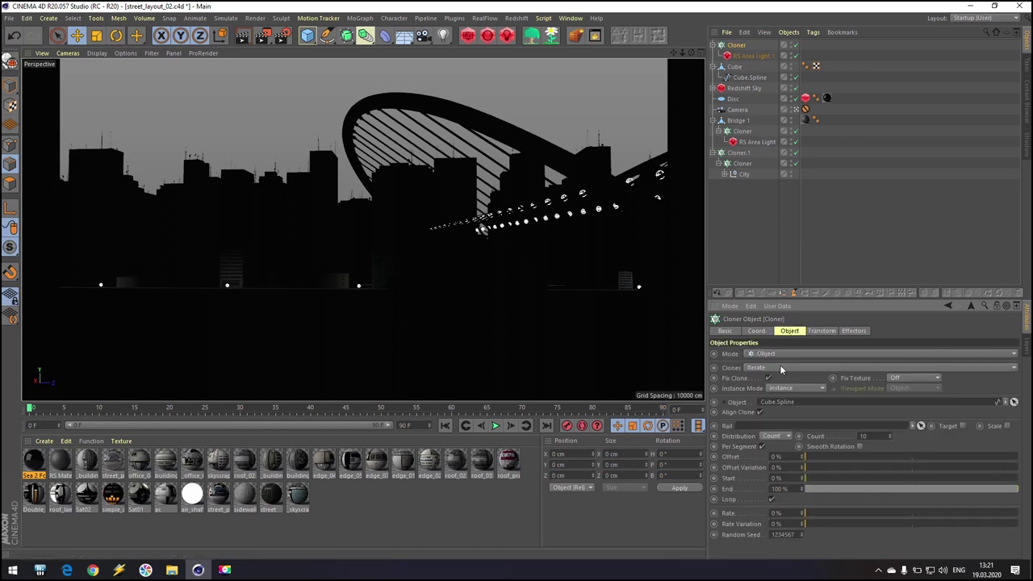
{"action": "left_click", "coordinate": [784, 437]}
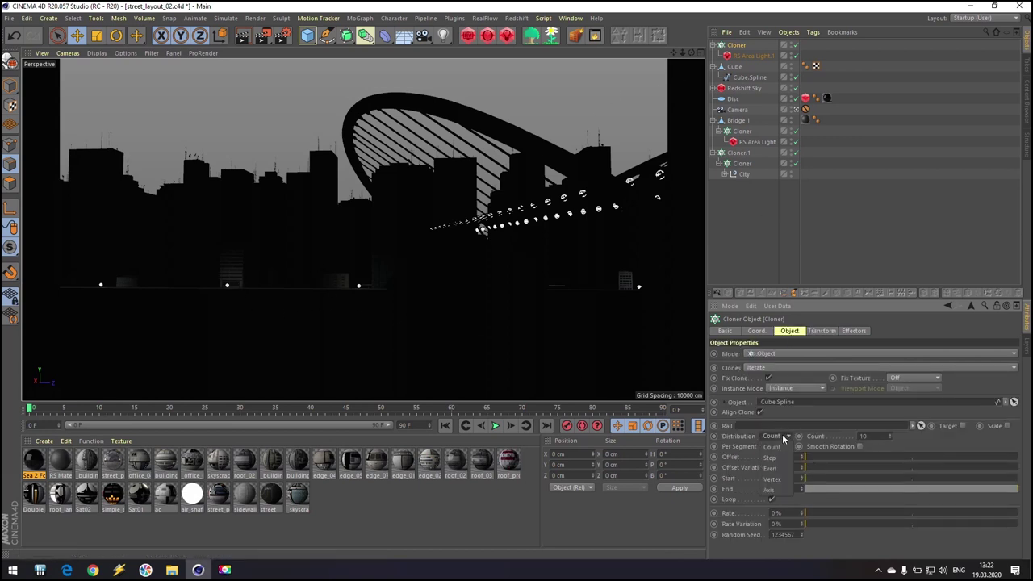
{"action": "left_click", "coordinate": [770, 457]}
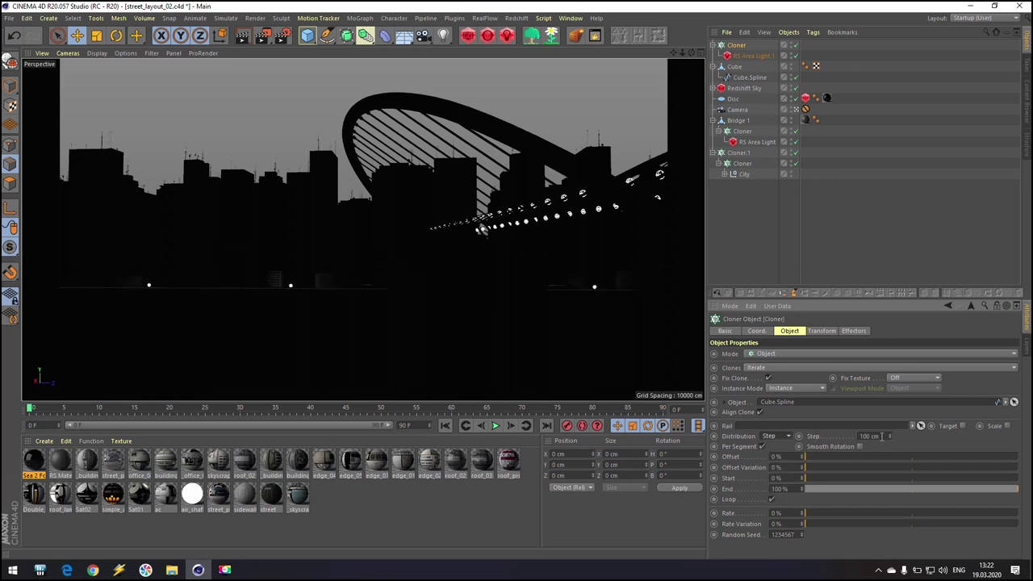
{"action": "left_click_drag", "start_coordinate": [882, 436], "coordinate": [773, 426]}
{"action": "type", "text": "10"}
{"action": "key", "text": "Return"}
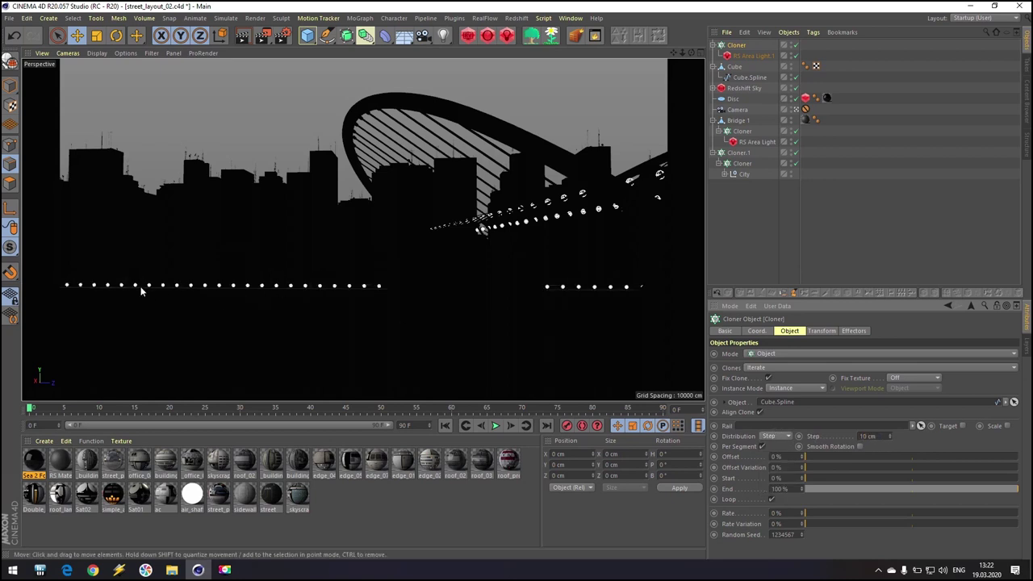
Try a step of 8 cm between the embankment light clones and set it back to 10 cm.
{"action": "double_click", "coordinate": [879, 436]}
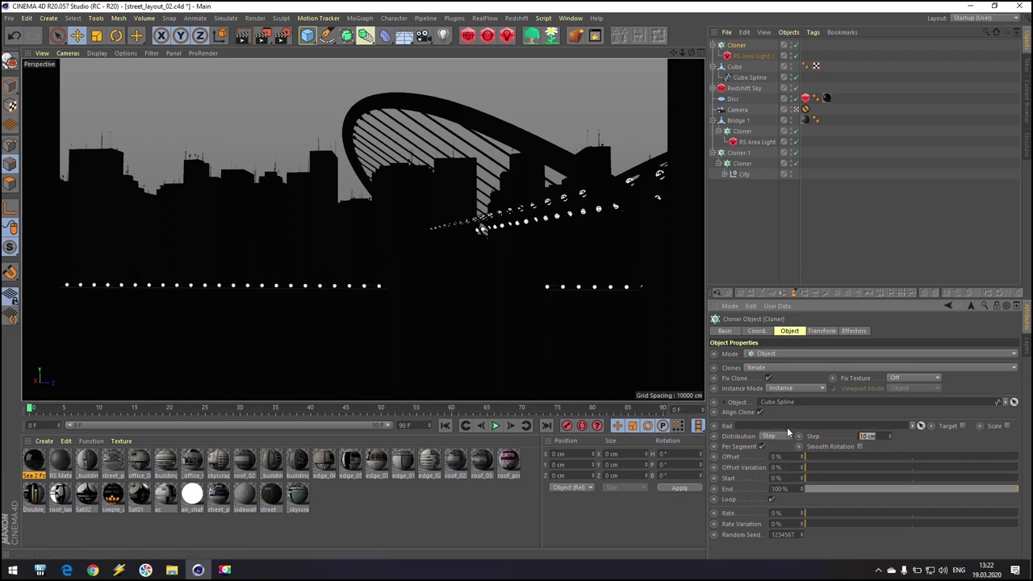
{"action": "type", "text": "8"}
{"action": "key", "text": "Return"}
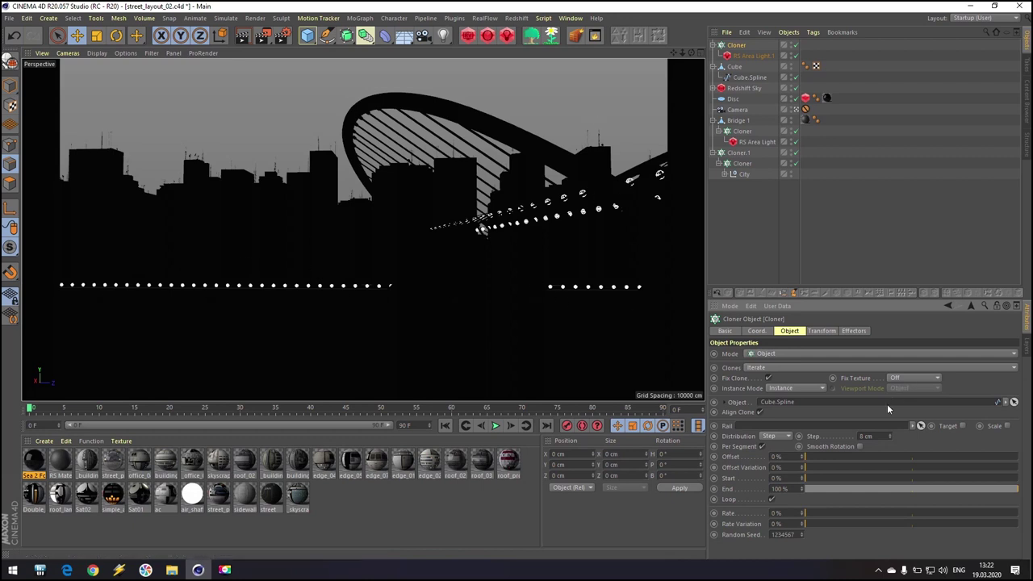
{"action": "left_click_drag", "start_coordinate": [877, 434], "coordinate": [821, 423]}
{"action": "type", "text": "10"}
{"action": "key", "text": "Return"}
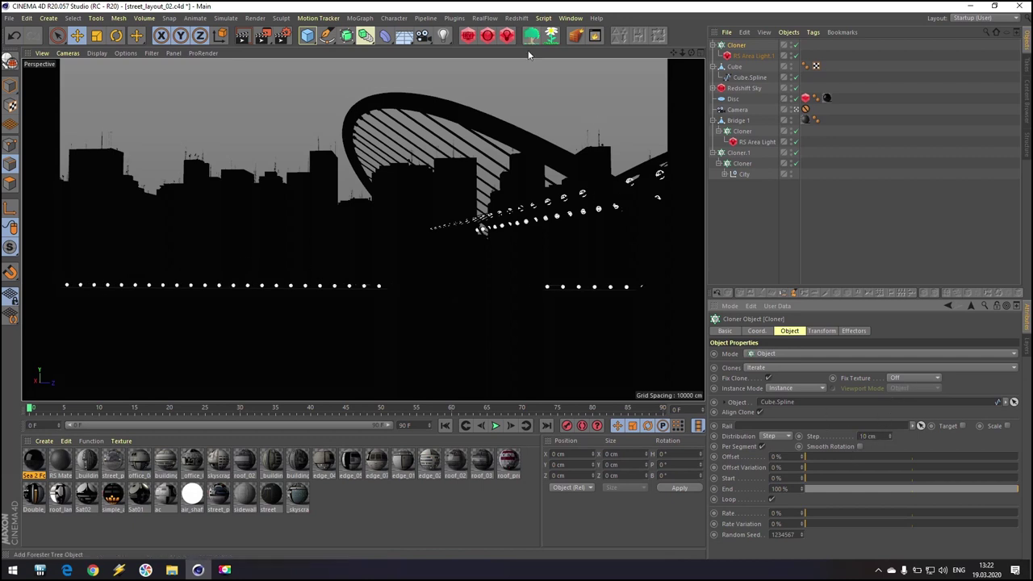
Render the scene in an enlarged Redshift RenderView and examine the embankment lights along the waterfront.
{"action": "left_click", "coordinate": [469, 35]}
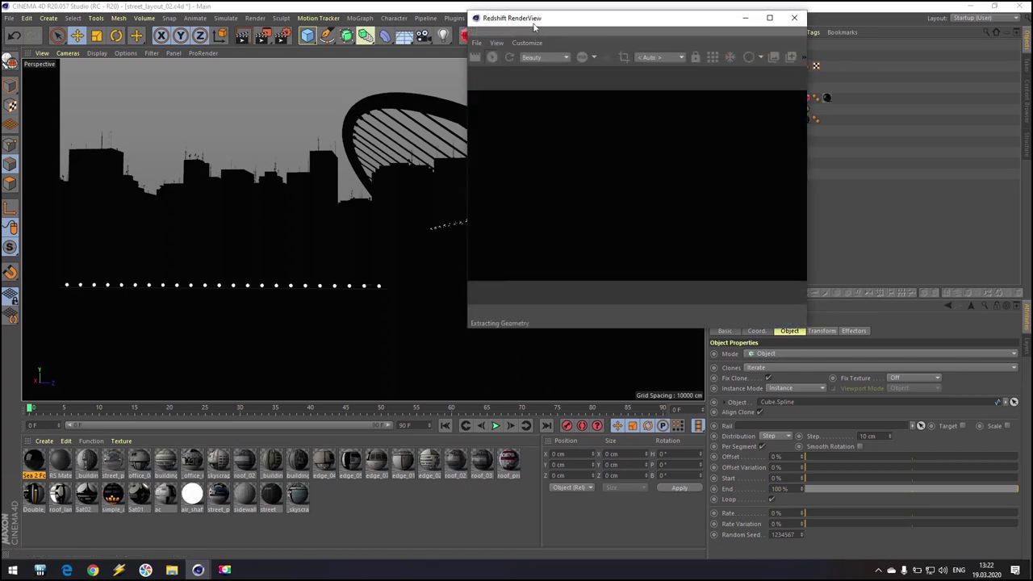
{"action": "left_click_drag", "start_coordinate": [538, 18], "coordinate": [103, 59]}
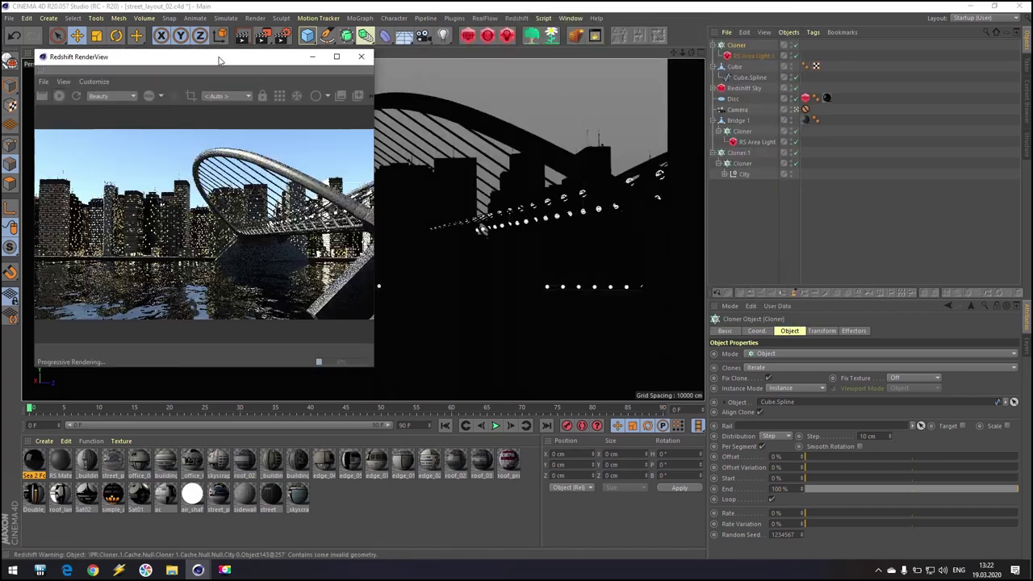
{"action": "left_click_drag", "start_coordinate": [219, 52], "coordinate": [221, 95]}
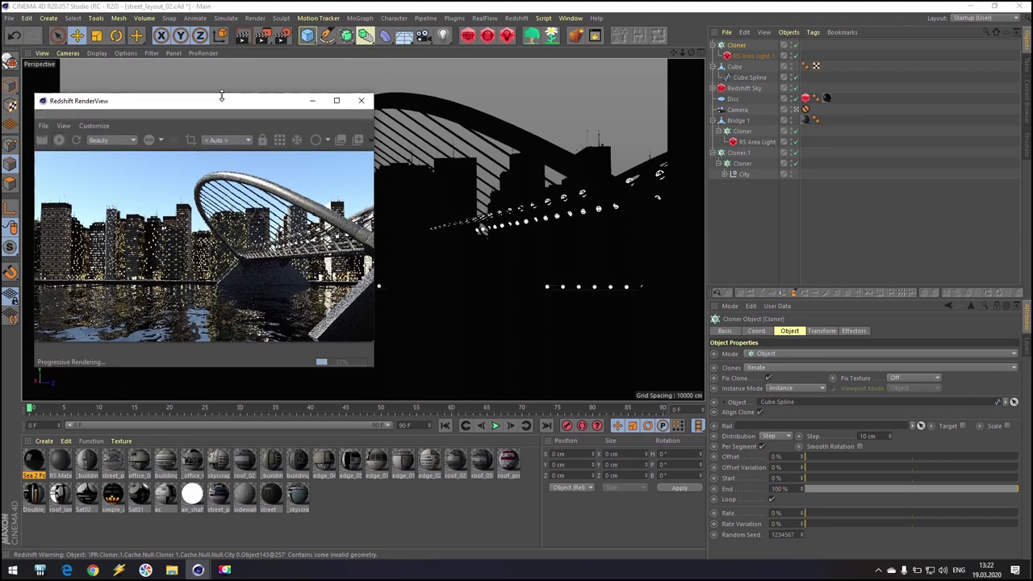
{"action": "left_click_drag", "start_coordinate": [374, 367], "coordinate": [673, 518]}
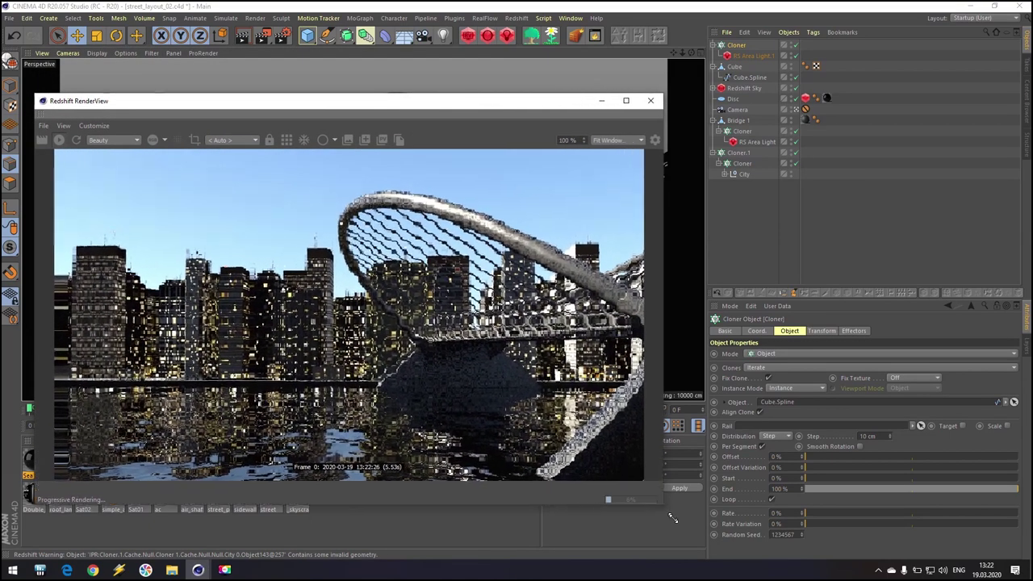
{"action": "left_click_drag", "start_coordinate": [323, 109], "coordinate": [313, 39]}
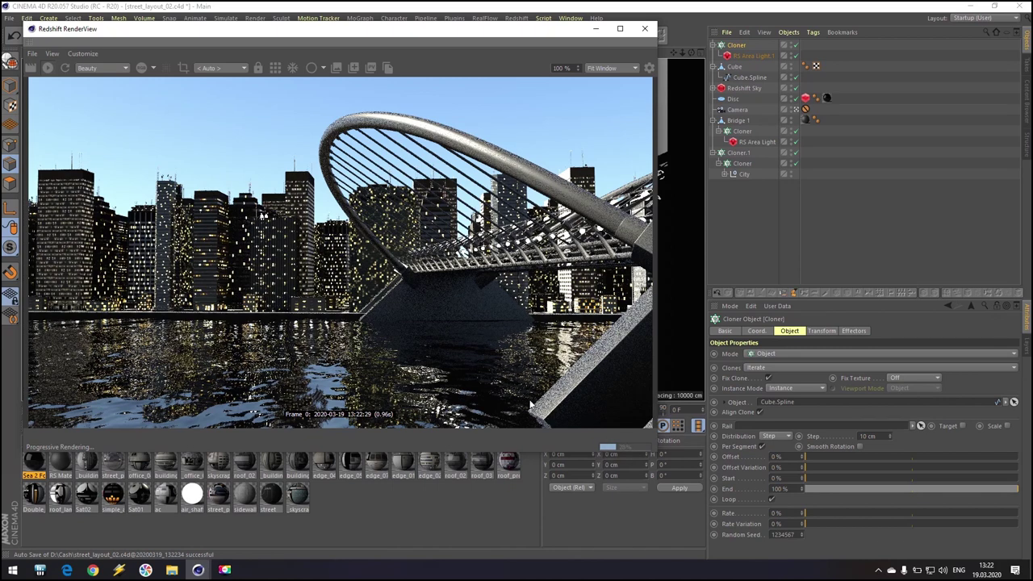
{"action": "left_click_drag", "start_coordinate": [652, 451], "coordinate": [466, 352]}
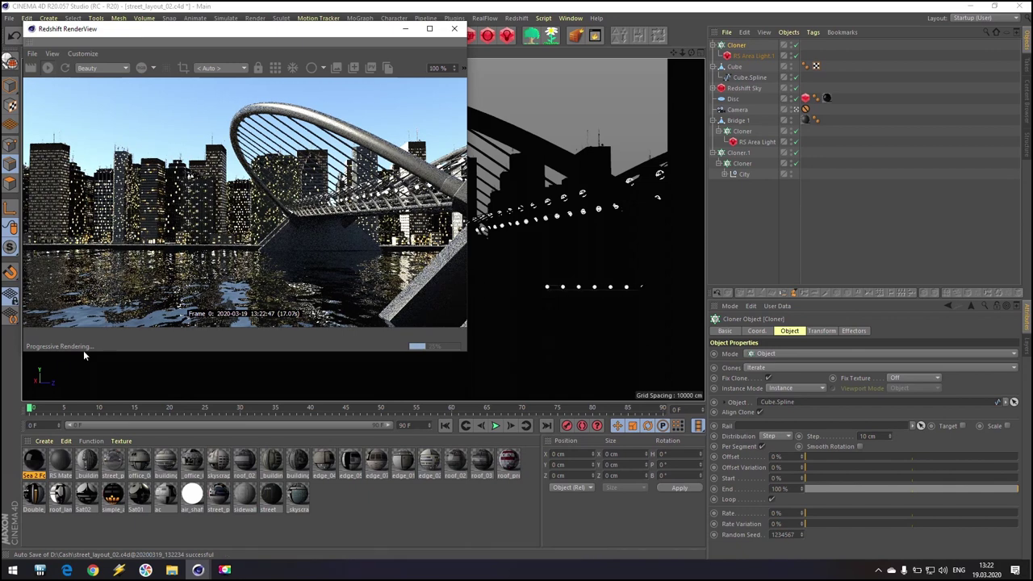
Make the embankment's RS Area Light.1 visible in the render and close the Redshift RenderView.
{"action": "left_click", "coordinate": [752, 55]}
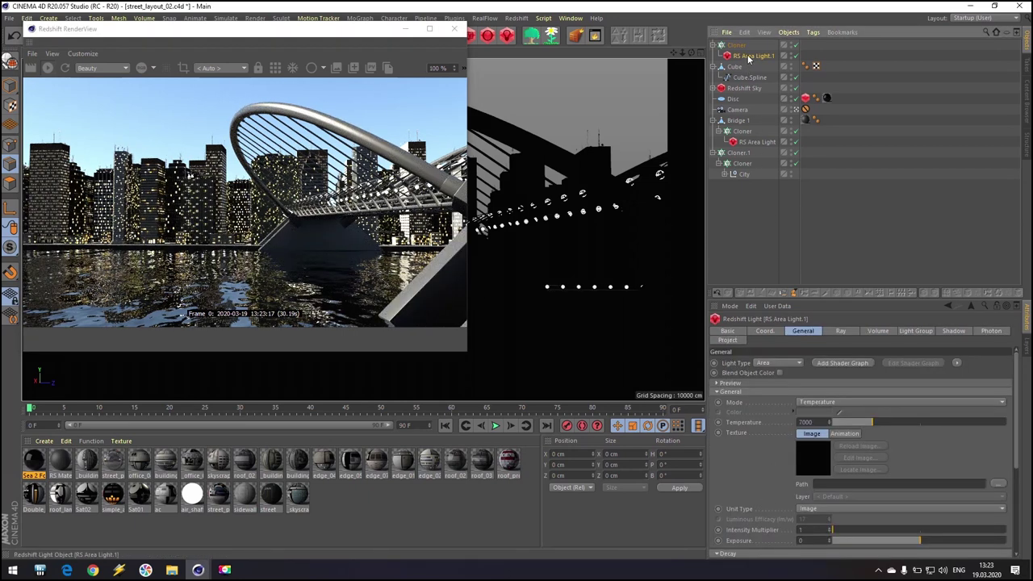
{"action": "scroll", "coordinate": [767, 428], "scroll_direction": "down", "scroll_amount": 5}
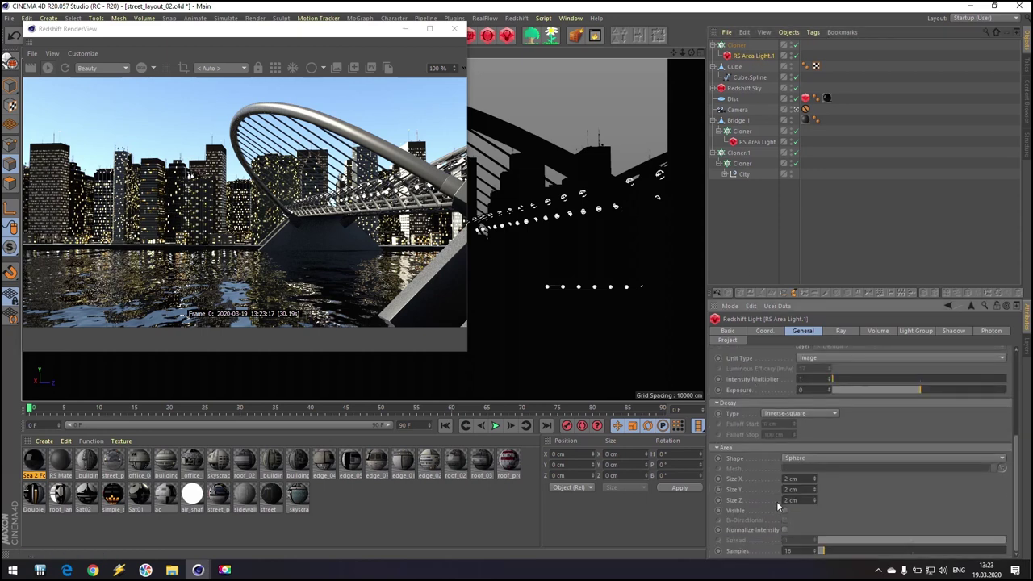
{"action": "left_click", "coordinate": [784, 512]}
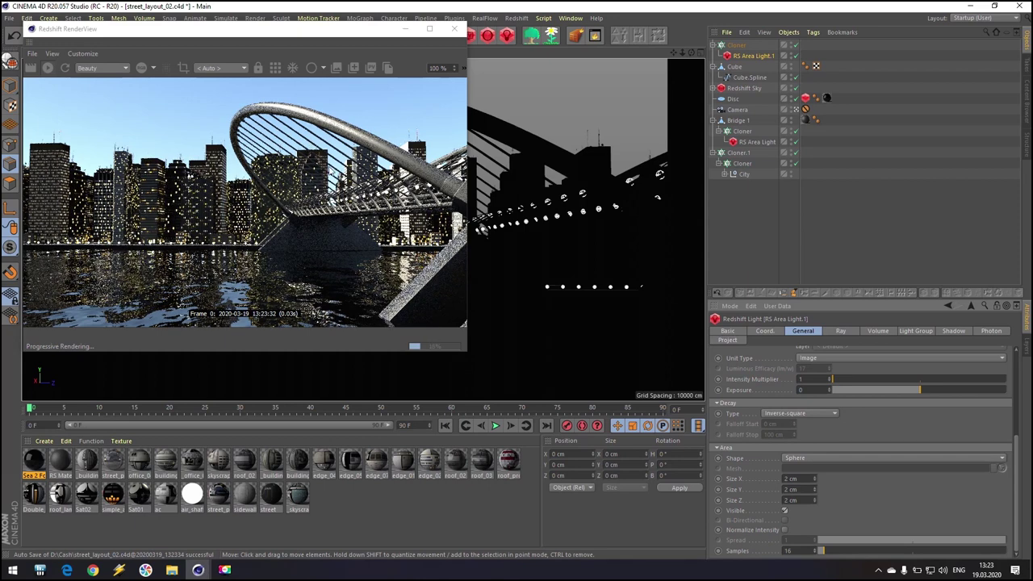
{"action": "left_click", "coordinate": [452, 30]}
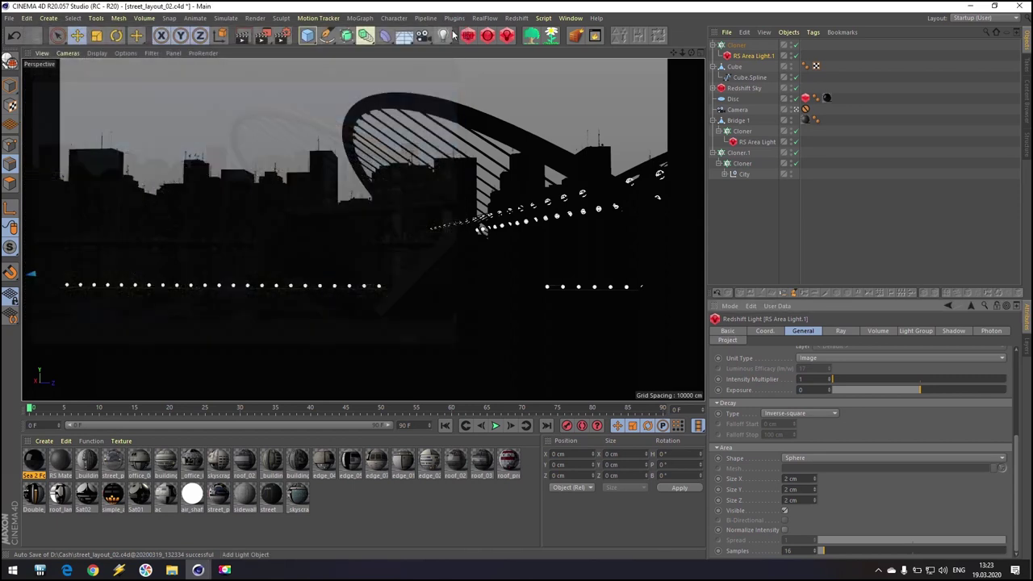
Delete the Redshift Sky and check the city's night lighting in a Redshift RenderView render.
{"action": "left_click", "coordinate": [751, 90]}
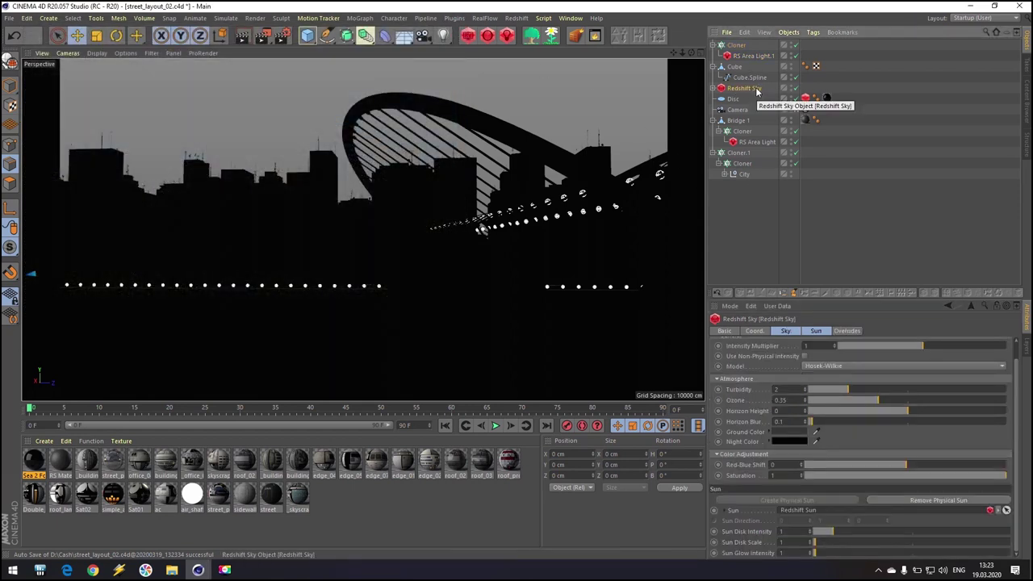
{"action": "key", "text": "Delete"}
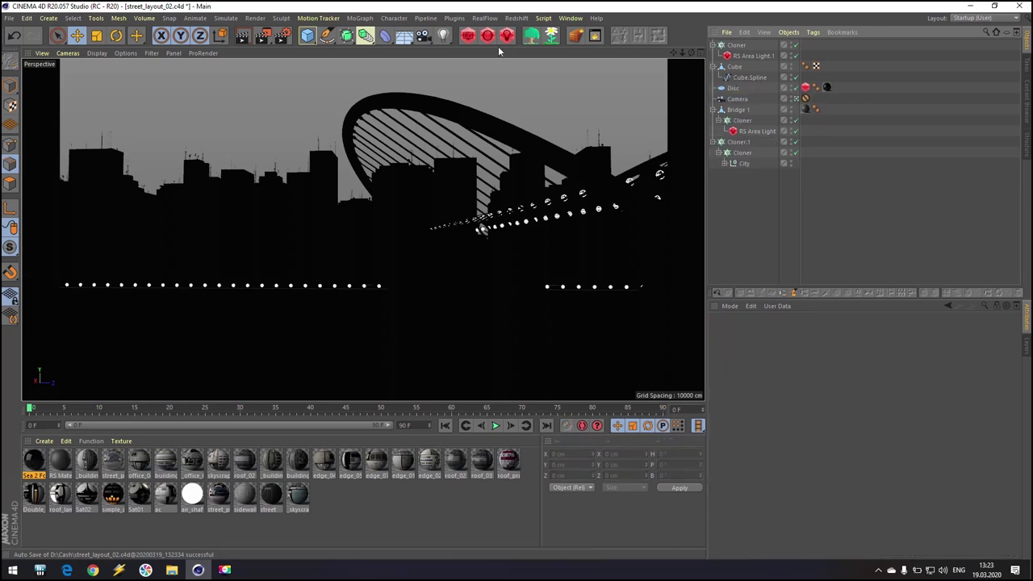
{"action": "left_click", "coordinate": [468, 35]}
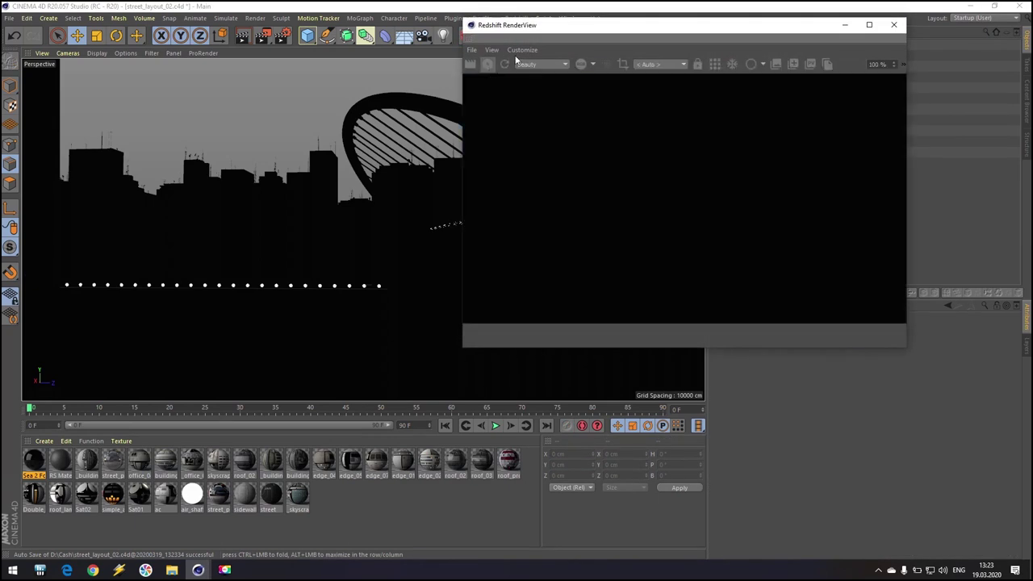
{"action": "left_click_drag", "start_coordinate": [565, 29], "coordinate": [176, 30]}
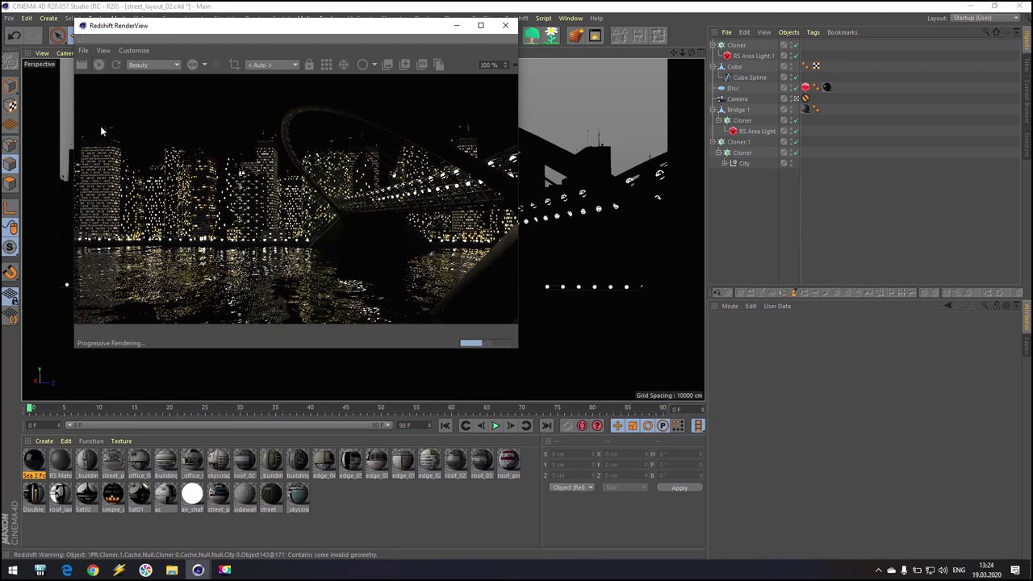
{"action": "left_click", "coordinate": [511, 29]}
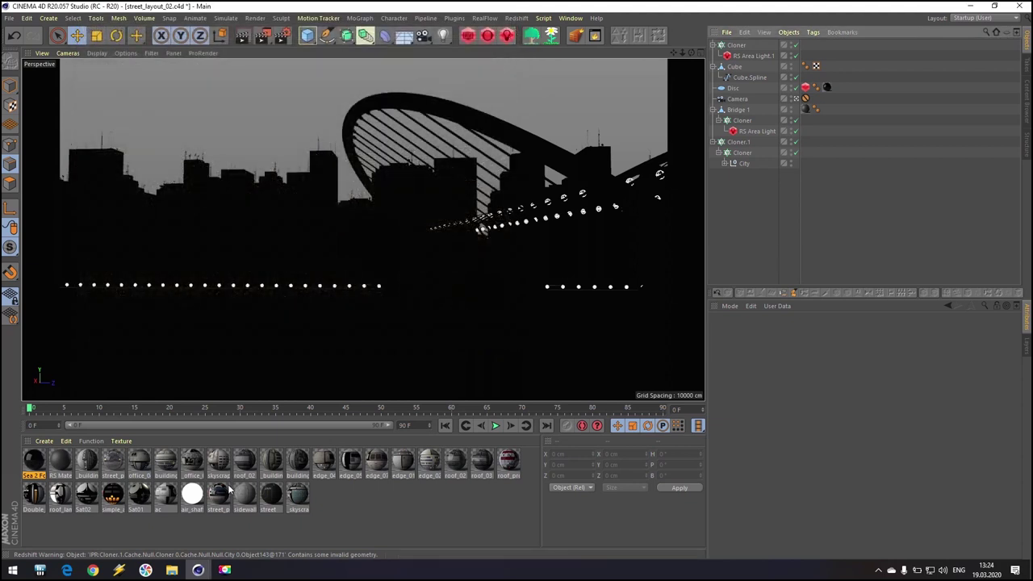
Switch to Chrome and browse the evening, night and other HDR panoramas on the NoEmotion HDRs website.
{"action": "left_click", "coordinate": [94, 571]}
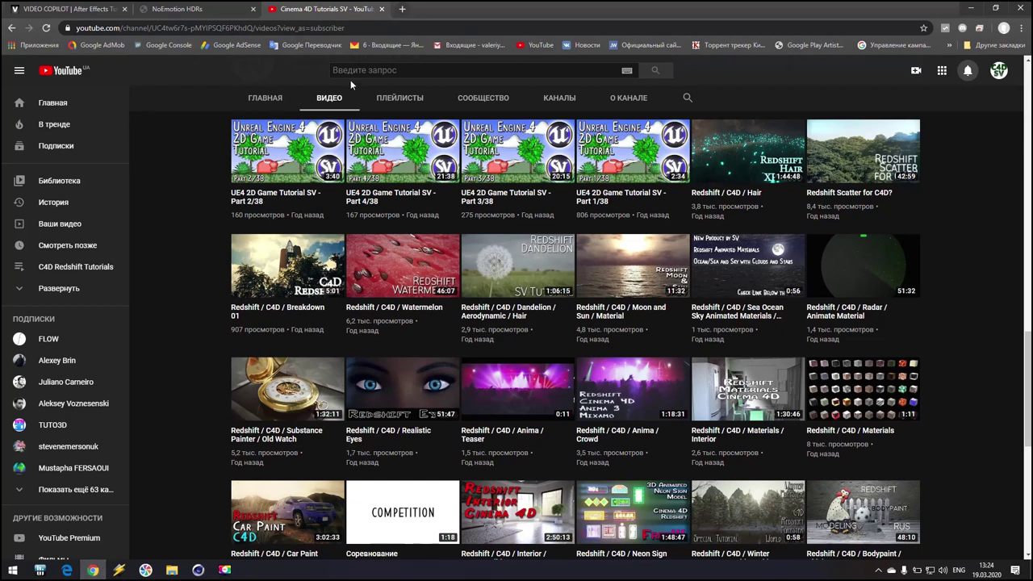
{"action": "left_click", "coordinate": [176, 10]}
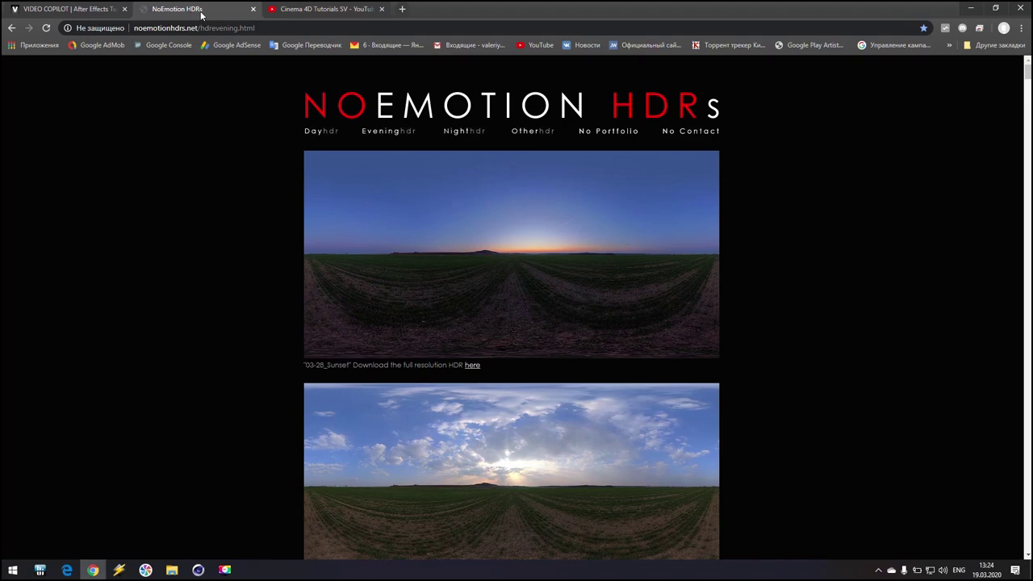
{"action": "scroll", "coordinate": [450, 290], "scroll_direction": "down", "scroll_amount": 15}
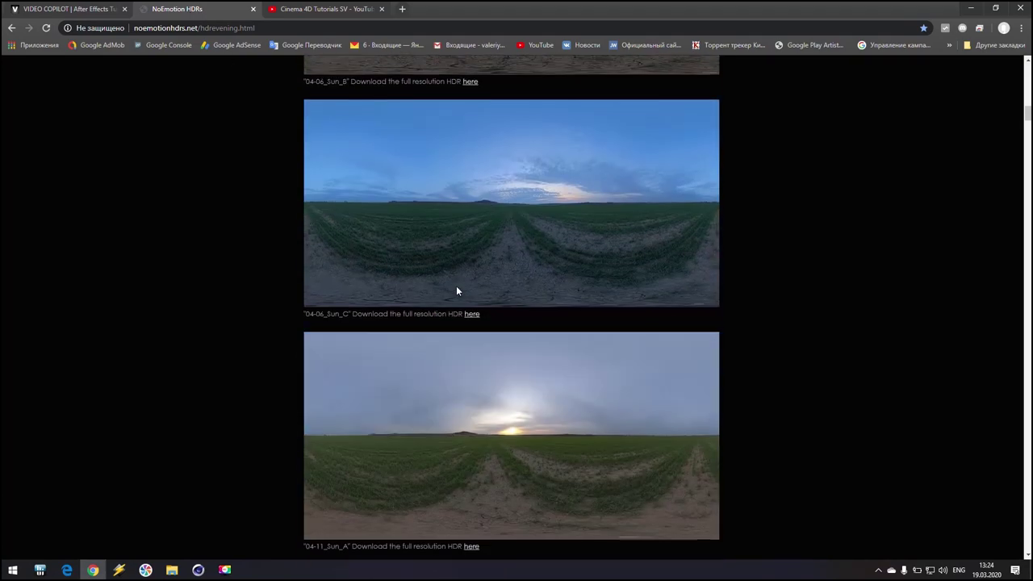
{"action": "scroll", "coordinate": [460, 292], "scroll_direction": "down", "scroll_amount": 10}
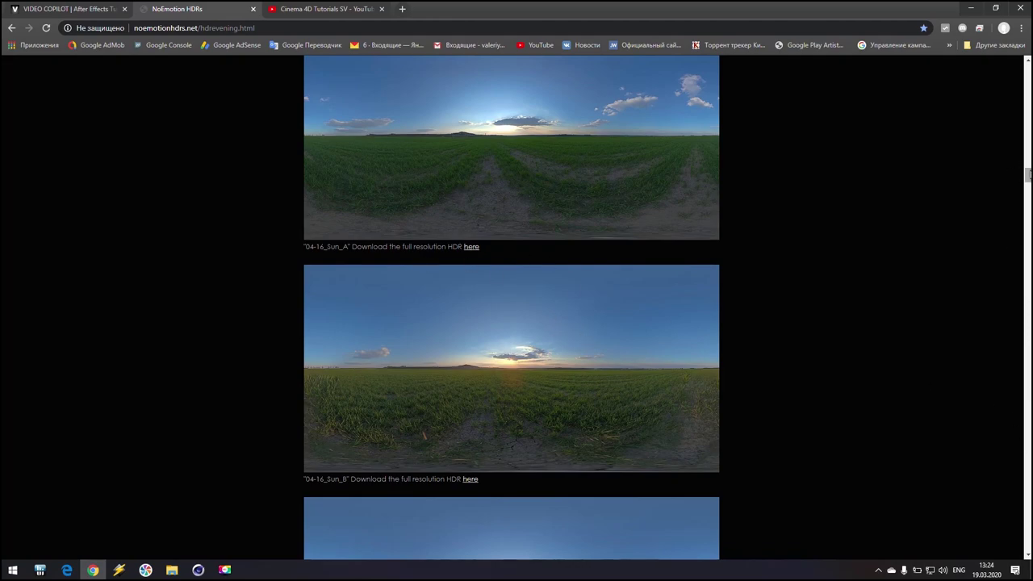
{"action": "left_click_drag", "start_coordinate": [1027, 176], "coordinate": [1027, 71]}
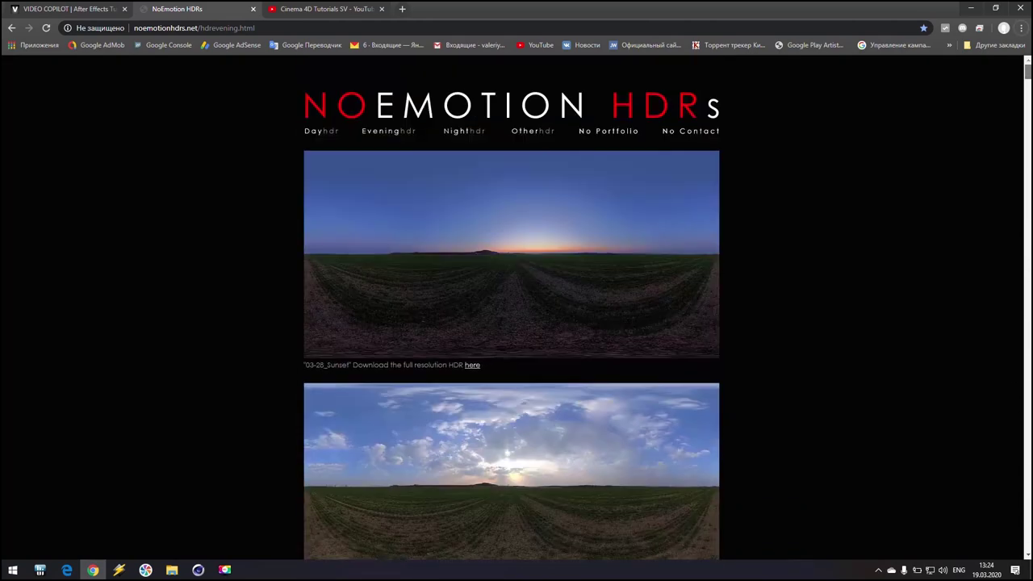
{"action": "left_click", "coordinate": [456, 136]}
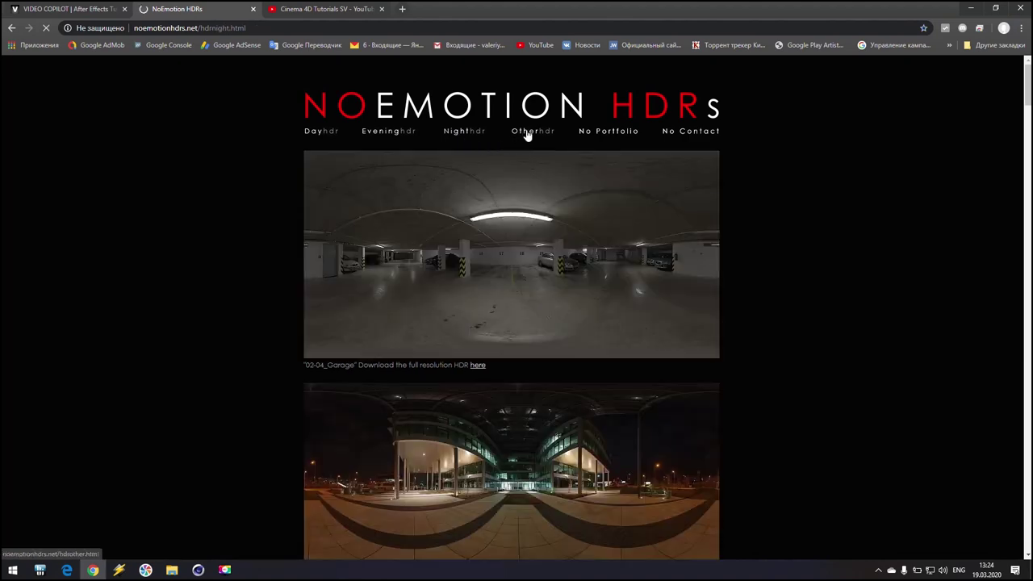
{"action": "left_click", "coordinate": [525, 132]}
{"action": "left_click", "coordinate": [599, 133]}
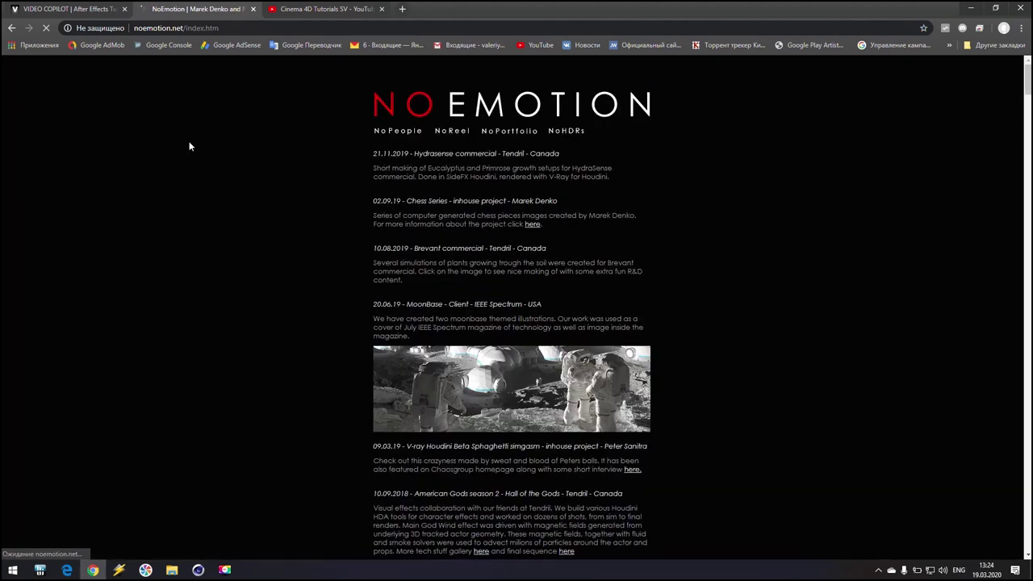
{"action": "left_click", "coordinate": [11, 28]}
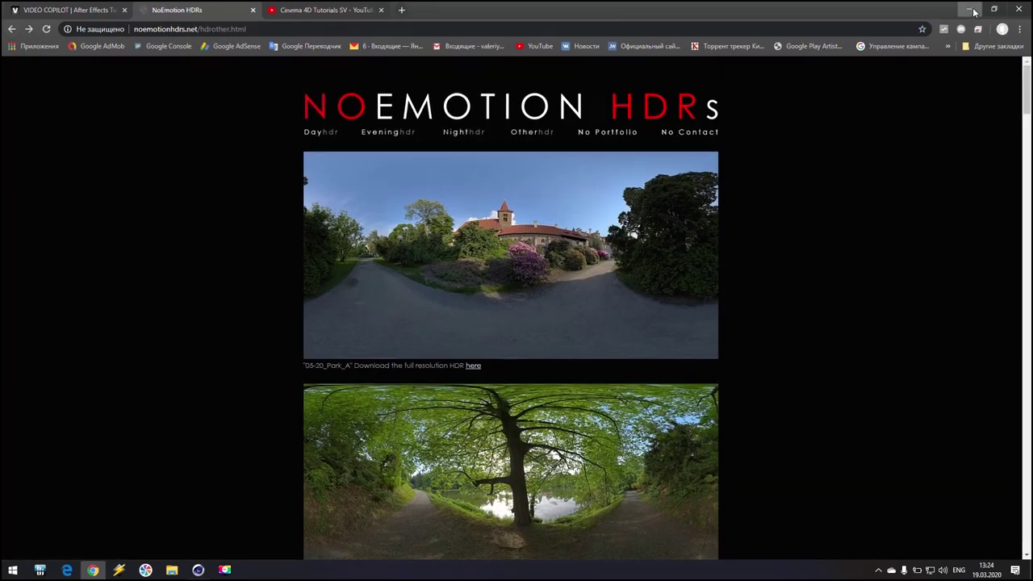
{"action": "left_click", "coordinate": [971, 8]}
{"action": "left_click", "coordinate": [970, 7]}
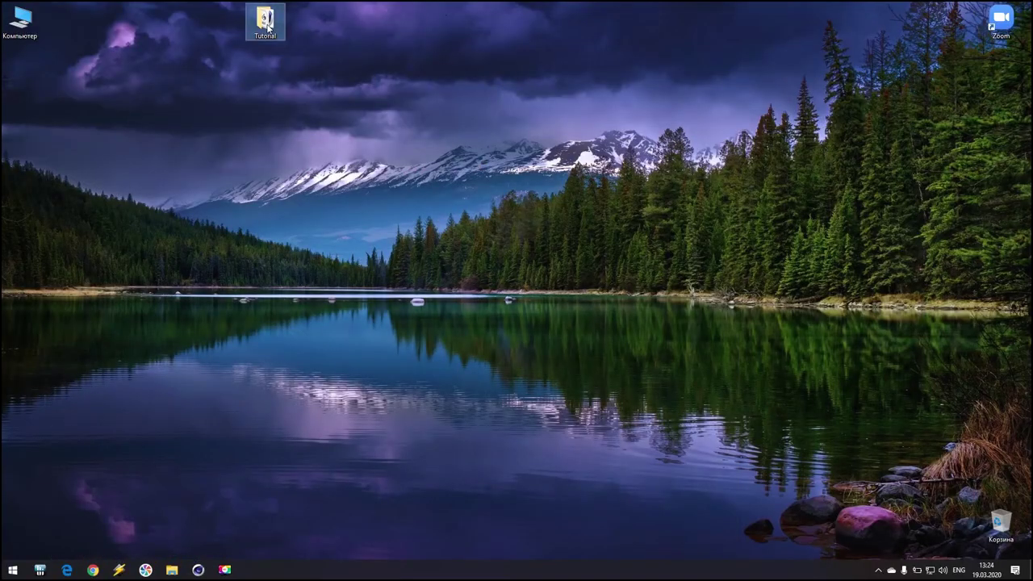
Locate 05-01_Sun_A.hdr in the desktop Tutorial folder and return to Cinema 4D.
{"action": "double_click", "coordinate": [266, 22]}
{"action": "left_click", "coordinate": [435, 145]}
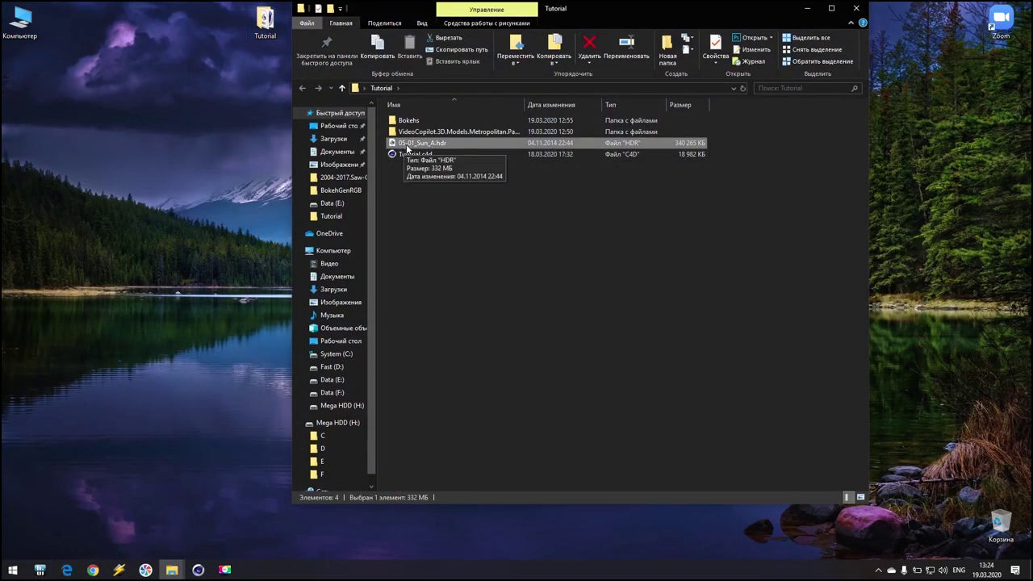
{"action": "left_click", "coordinate": [172, 570]}
{"action": "left_click", "coordinate": [199, 570]}
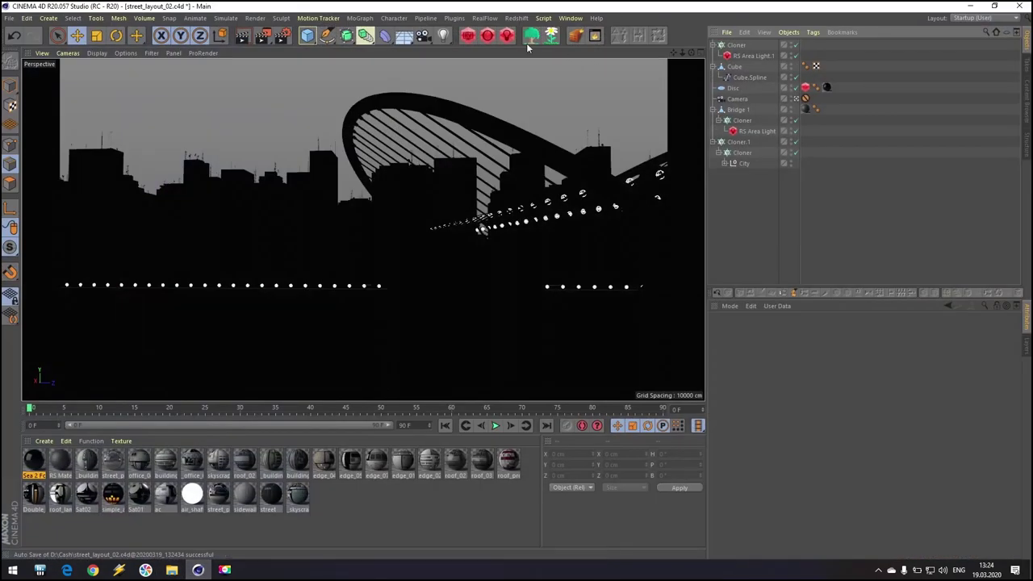
Add a Redshift Dome Light and load 05-01_Sun_A.hdr from the desktop Tutorial folder as its dome map.
{"action": "left_click", "coordinate": [517, 17]}
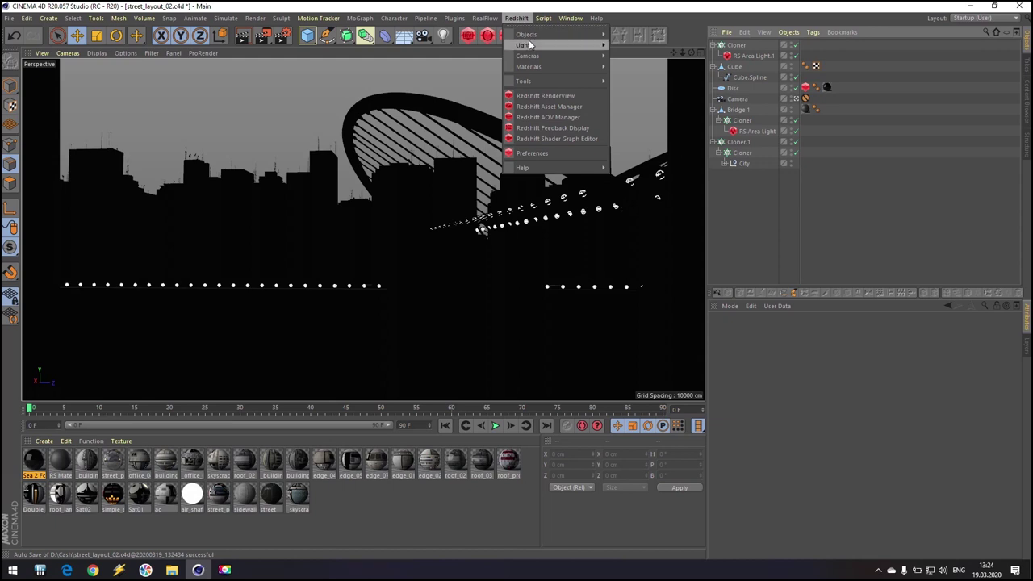
{"action": "mouse_move", "coordinate": [530, 44]}
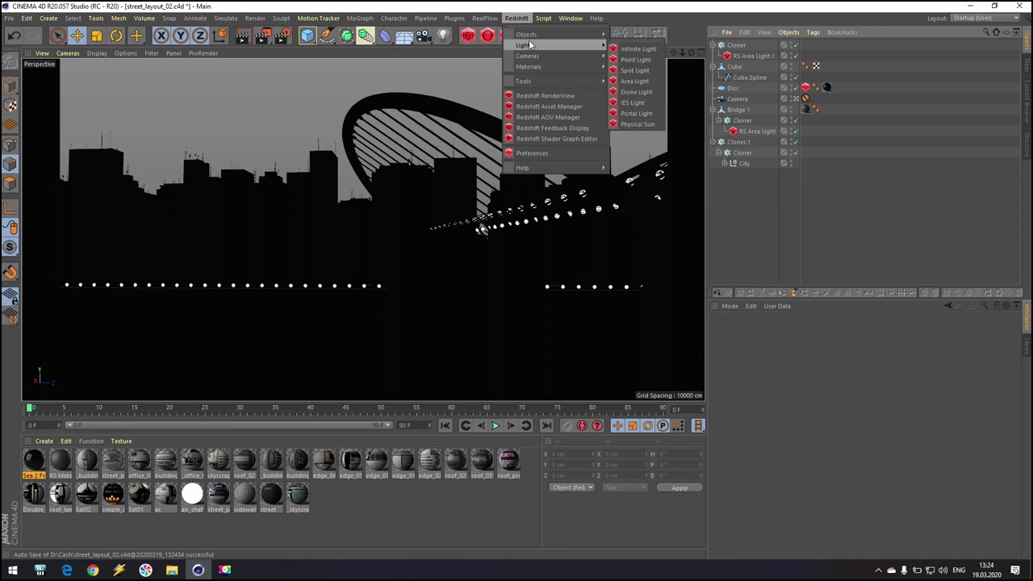
{"action": "left_click", "coordinate": [650, 92]}
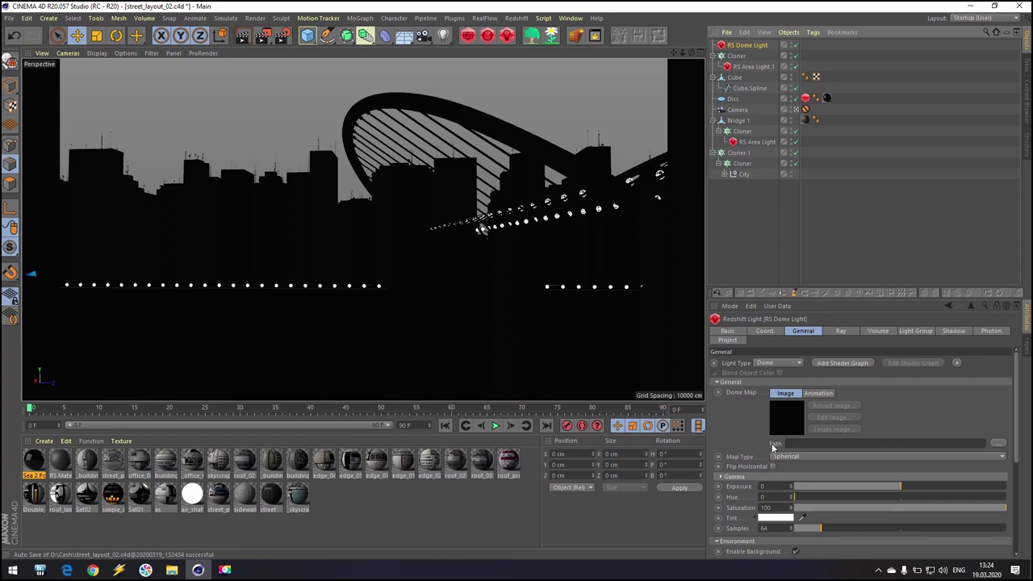
{"action": "left_click", "coordinate": [1000, 444]}
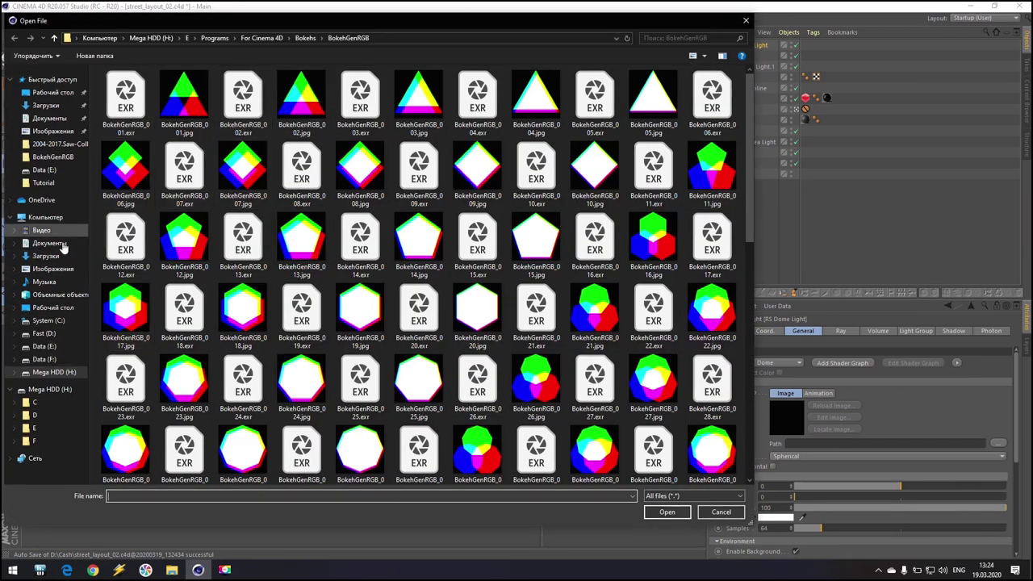
{"action": "left_click", "coordinate": [52, 92]}
{"action": "double_click", "coordinate": [126, 99]}
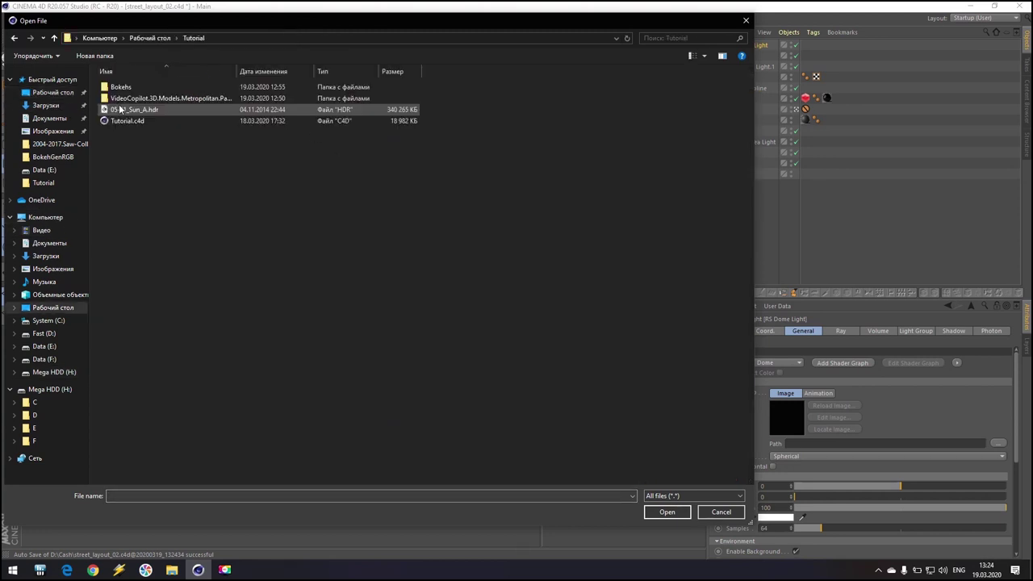
{"action": "left_click", "coordinate": [136, 110]}
{"action": "left_click", "coordinate": [679, 512]}
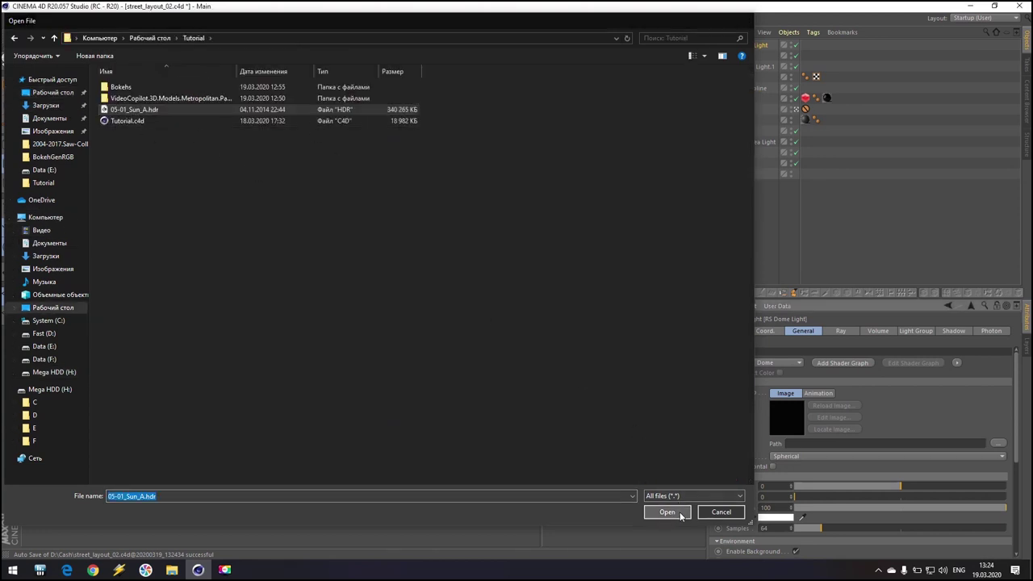
{"action": "left_click", "coordinate": [590, 323]}
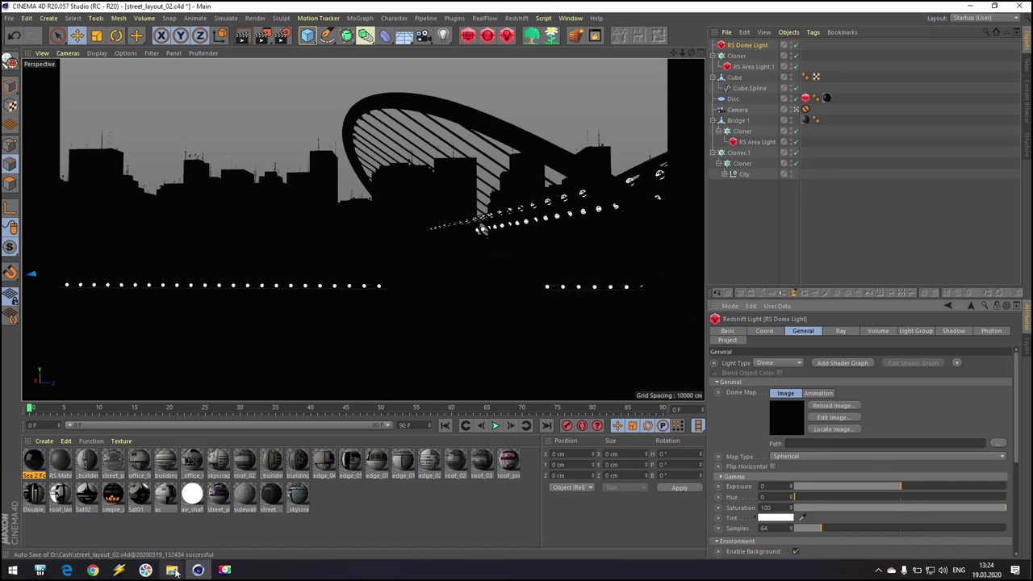
Check the 05-01_Sun_A.hdr file in the Tutorial folder window and return to the scene.
{"action": "mouse_move", "coordinate": [172, 570]}
{"action": "left_click", "coordinate": [253, 494]}
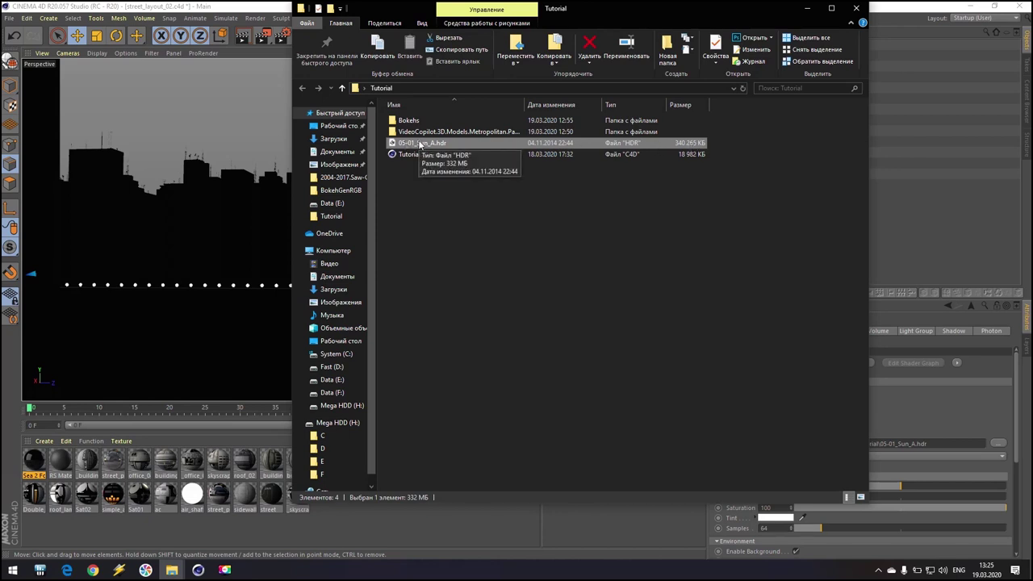
{"action": "left_click", "coordinate": [808, 9]}
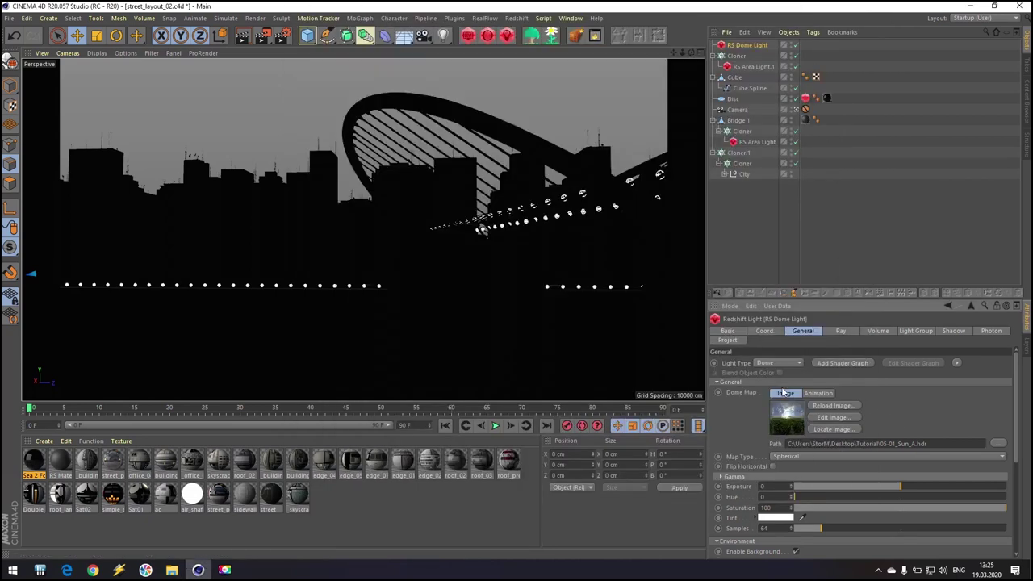
Start a Redshift RenderView render and examine the dome light's effect on the city and sky.
{"action": "left_click", "coordinate": [468, 35]}
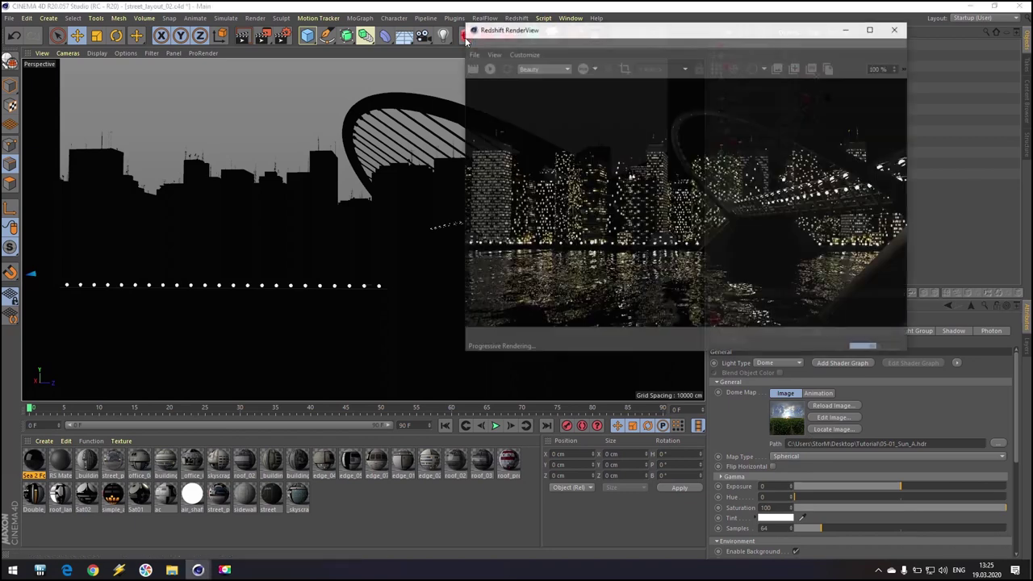
{"action": "left_click", "coordinate": [489, 70]}
{"action": "left_click_drag", "start_coordinate": [573, 32], "coordinate": [188, 58]}
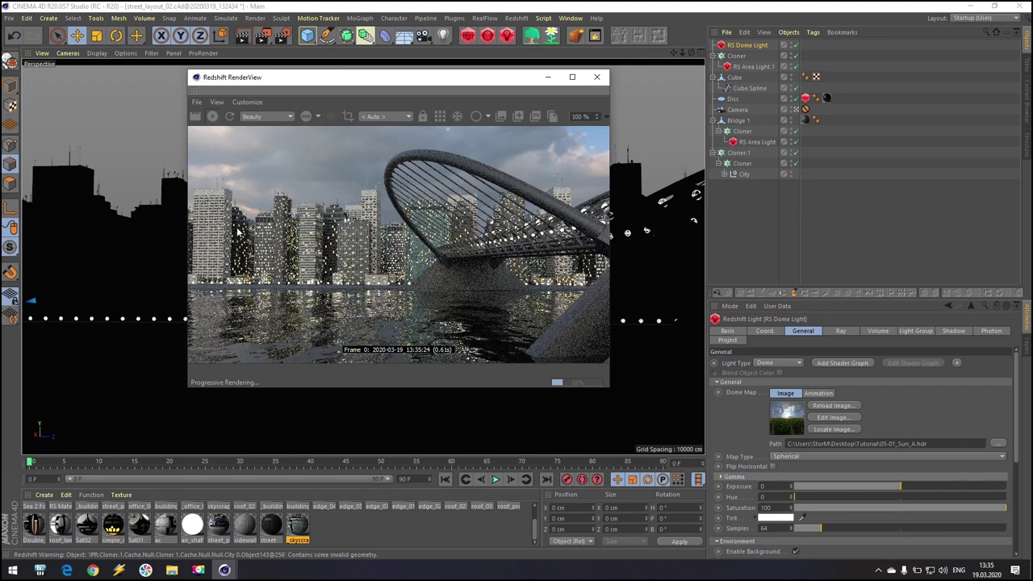
Apply RS Material to the embankment Cube and move the RenderView window to check the render.
{"action": "left_click", "coordinate": [465, 529]}
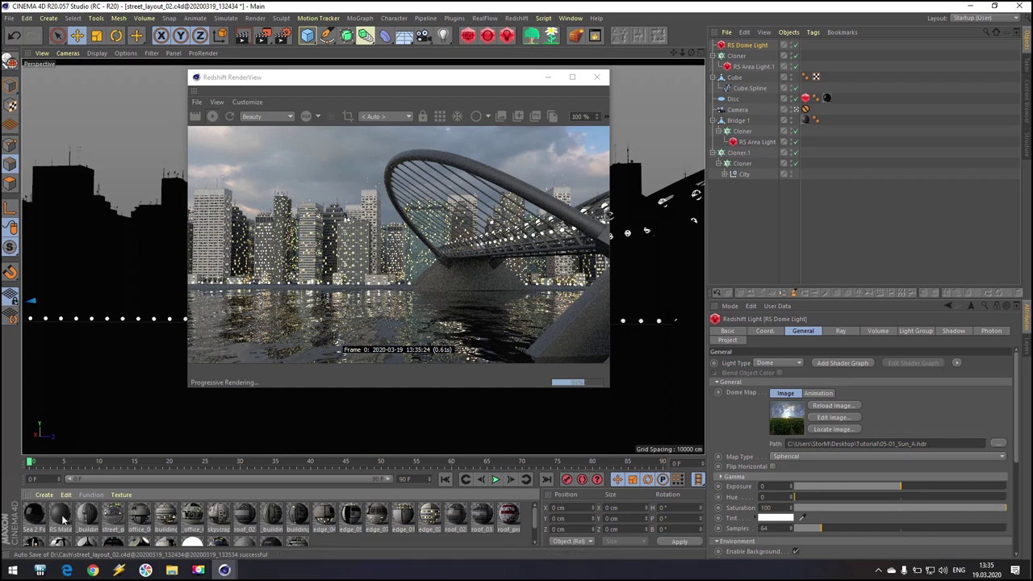
{"action": "left_click_drag", "start_coordinate": [63, 518], "coordinate": [740, 78]}
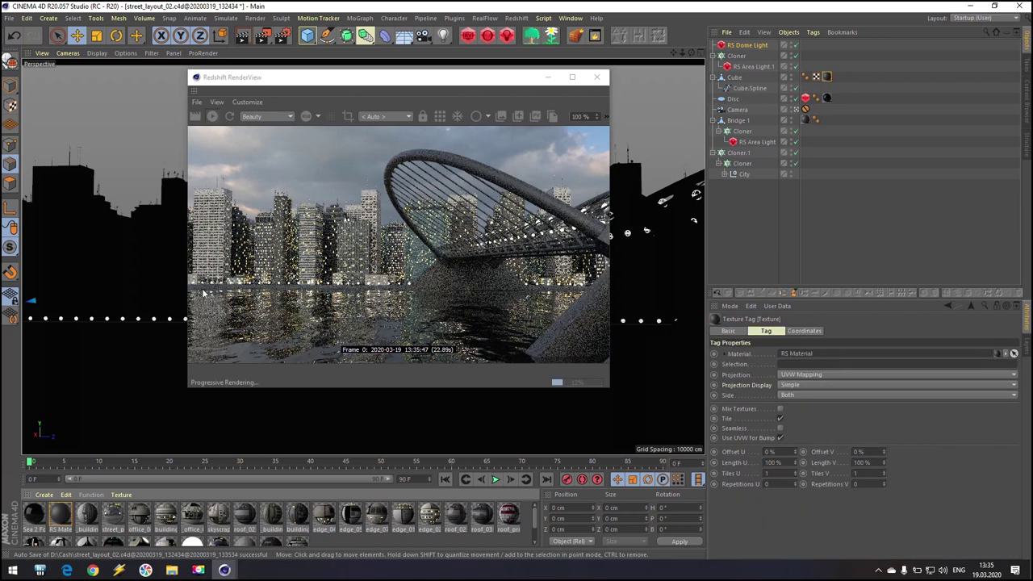
{"action": "left_click_drag", "start_coordinate": [439, 78], "coordinate": [361, 58]}
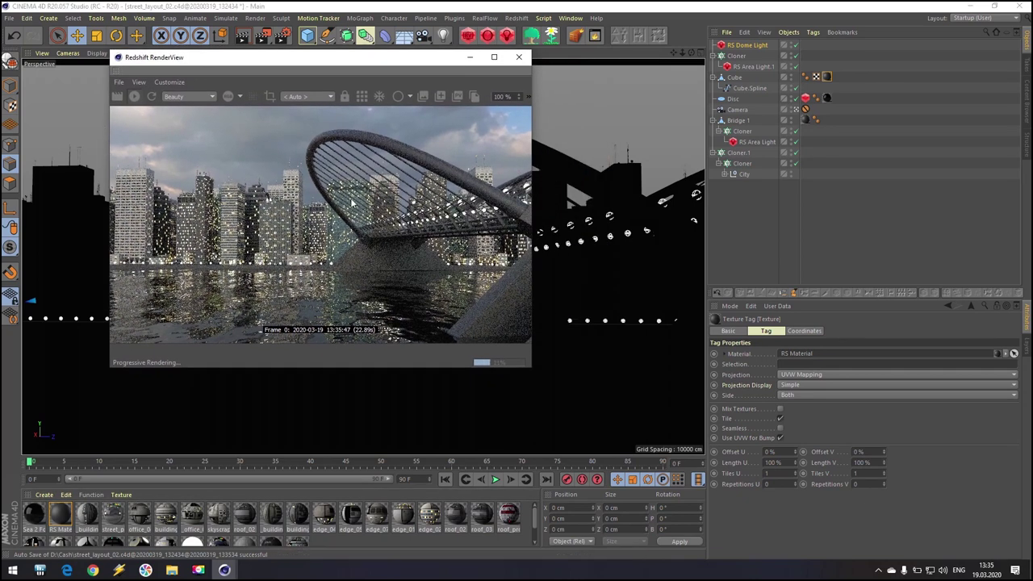
Set the RS Dome Light's exposure to -3 and move the RenderView window clear of the perspective viewport.
{"action": "left_click", "coordinate": [749, 44]}
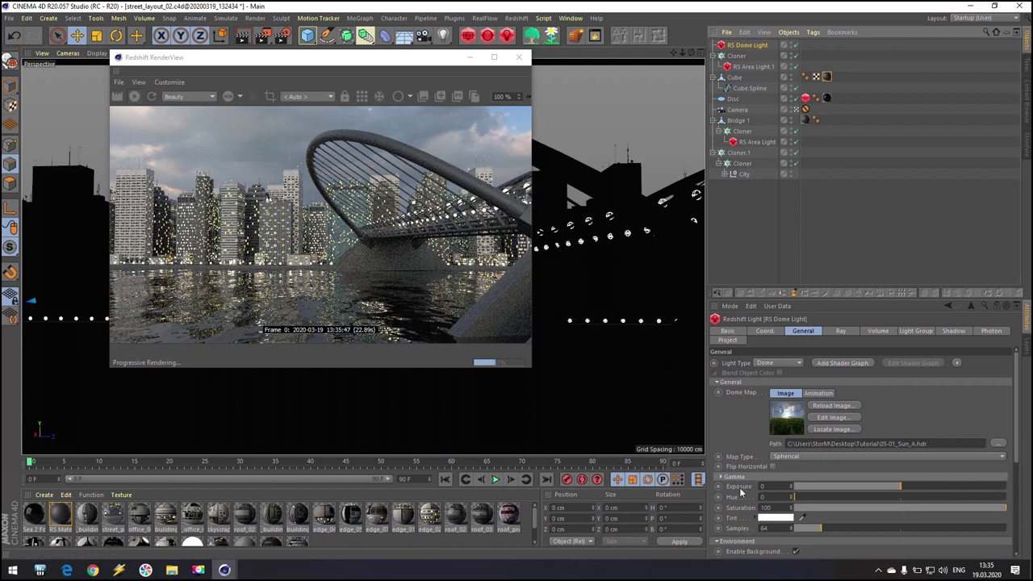
{"action": "left_click_drag", "start_coordinate": [777, 486], "coordinate": [724, 486]}
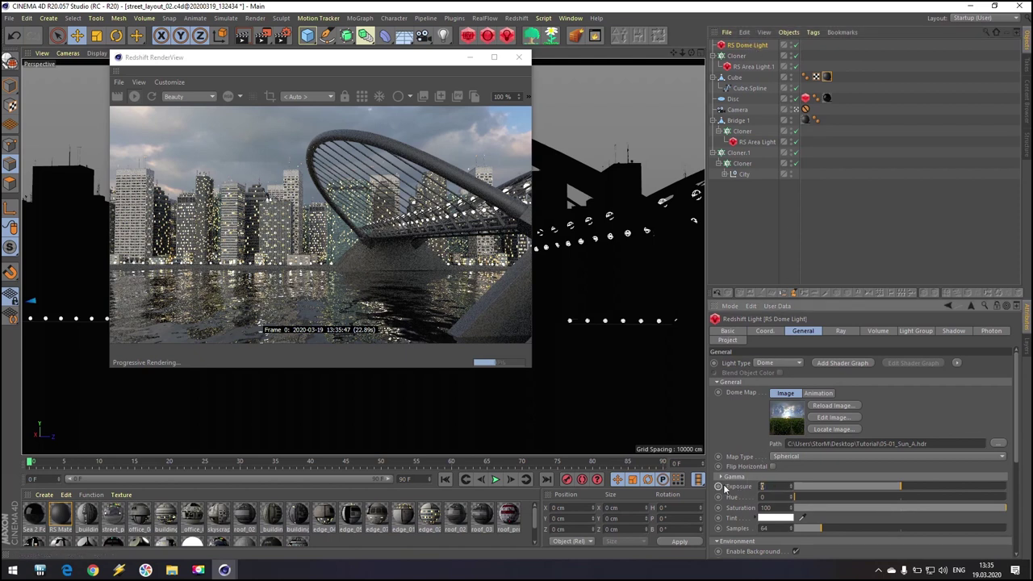
{"action": "type", "text": "-3"}
{"action": "key", "text": "Return"}
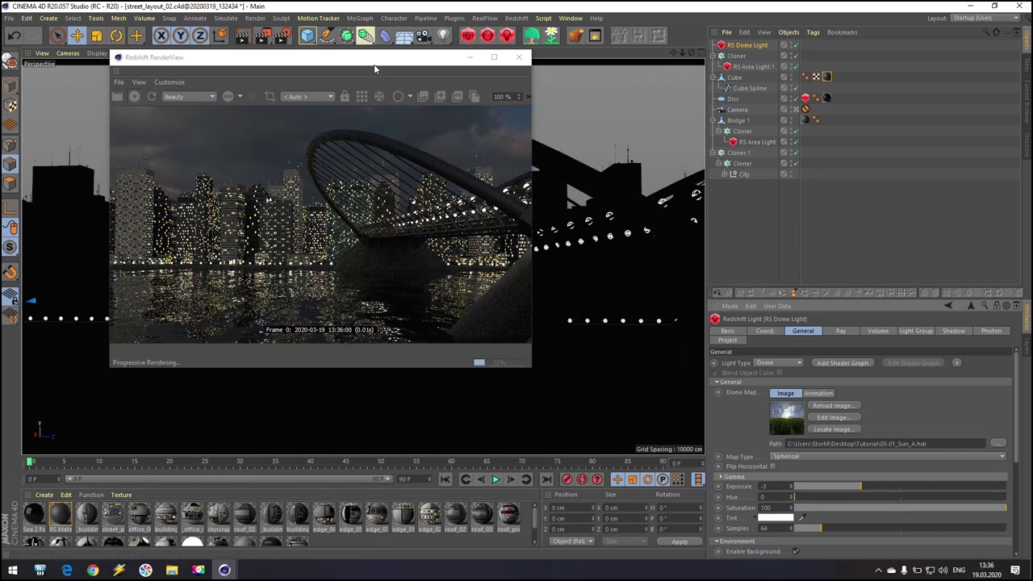
{"action": "left_click_drag", "start_coordinate": [374, 64], "coordinate": [866, 220]}
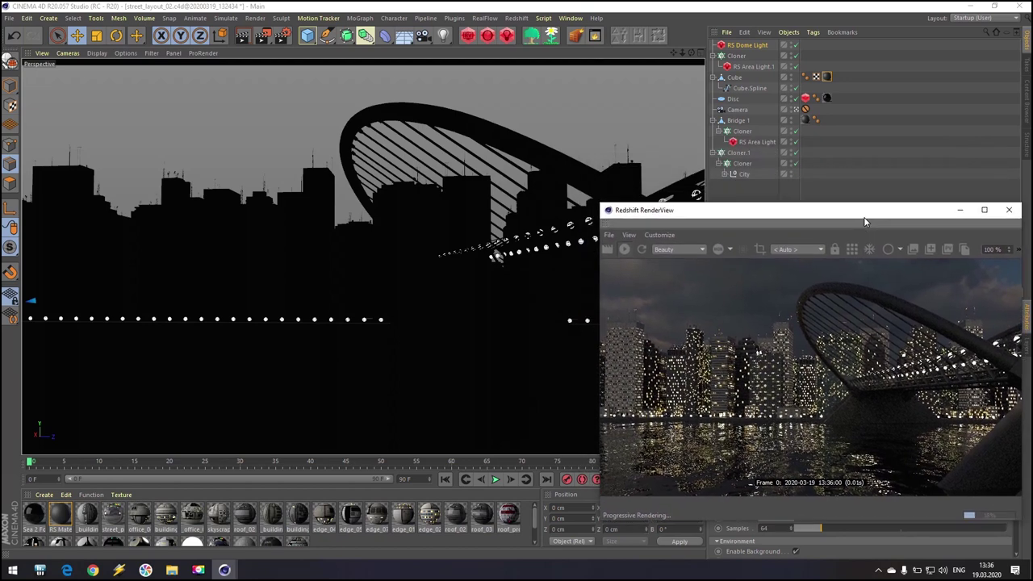
Lock the Redshift RenderView to the scene's Camera and show the four-viewport layout with the RS Dome Light selected.
{"action": "left_click", "coordinate": [759, 46]}
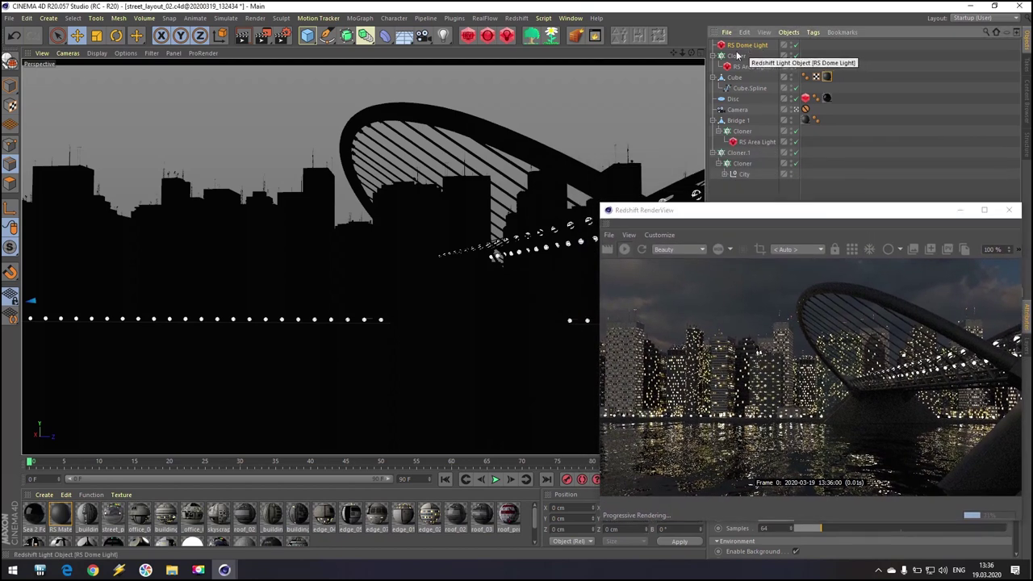
{"action": "middle_click", "coordinate": [468, 186]}
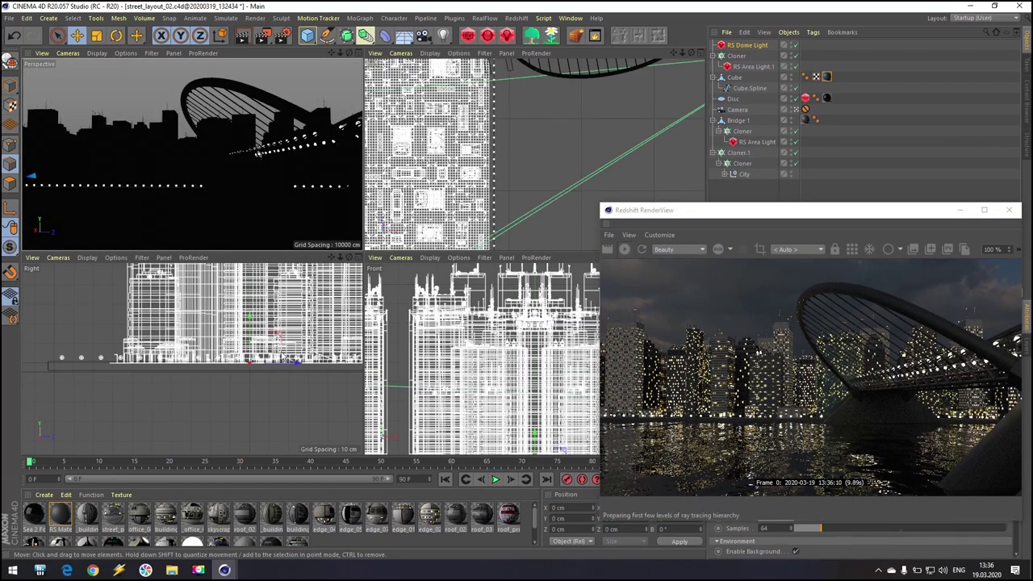
{"action": "middle_click", "coordinate": [281, 351]}
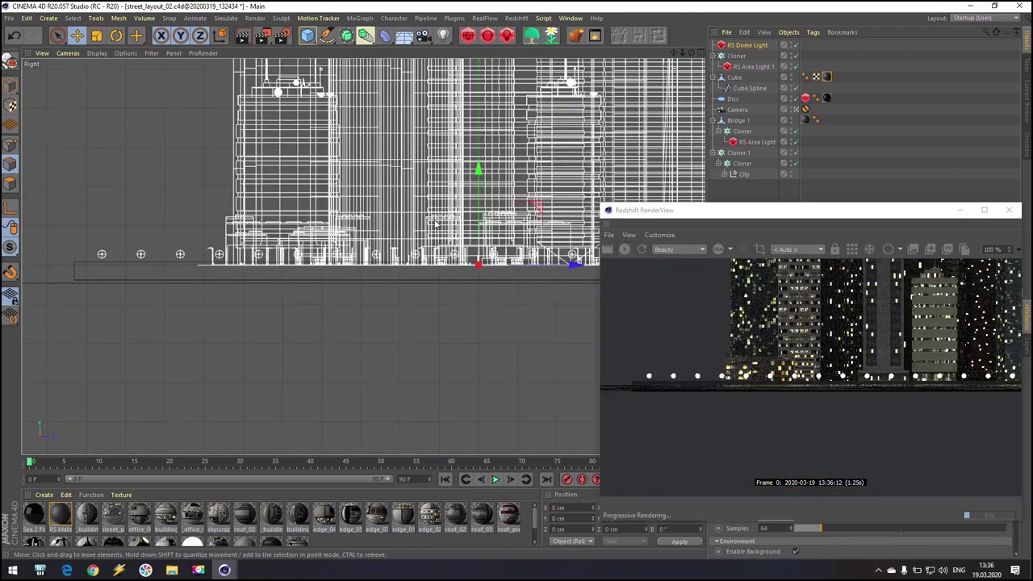
{"action": "middle_click", "coordinate": [258, 148]}
{"action": "middle_click", "coordinate": [270, 155]}
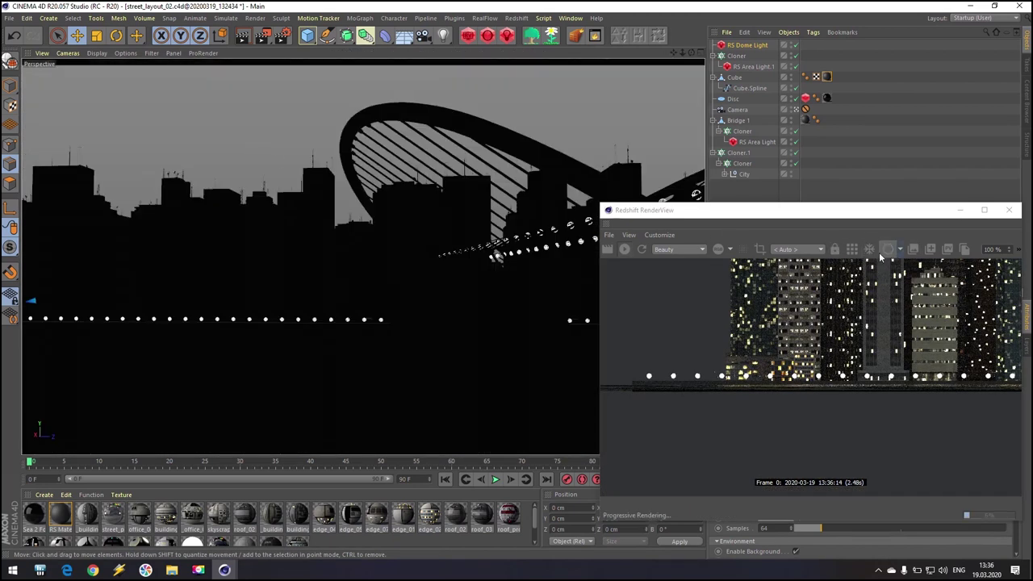
{"action": "left_click", "coordinate": [837, 251]}
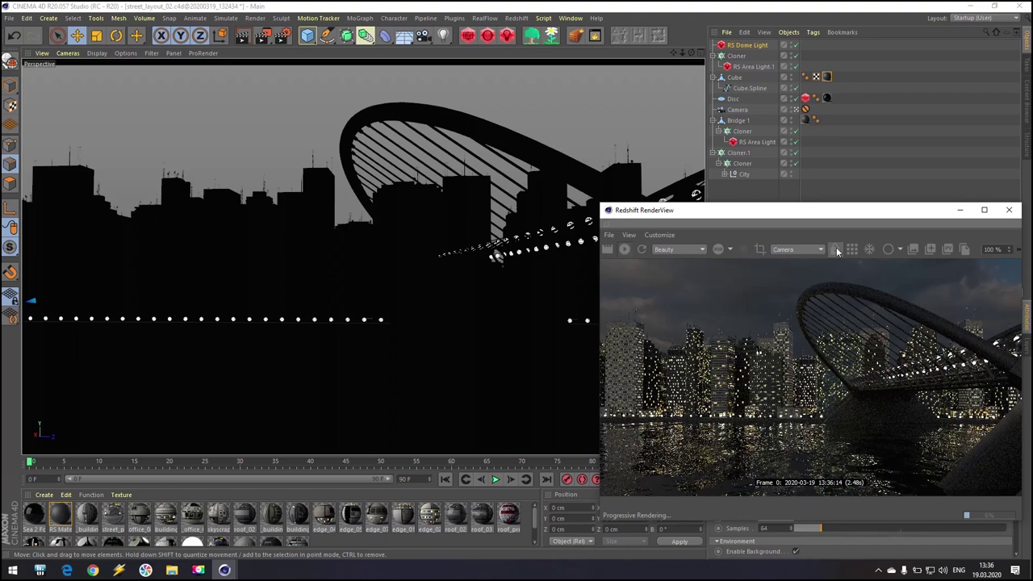
{"action": "middle_click", "coordinate": [444, 306]}
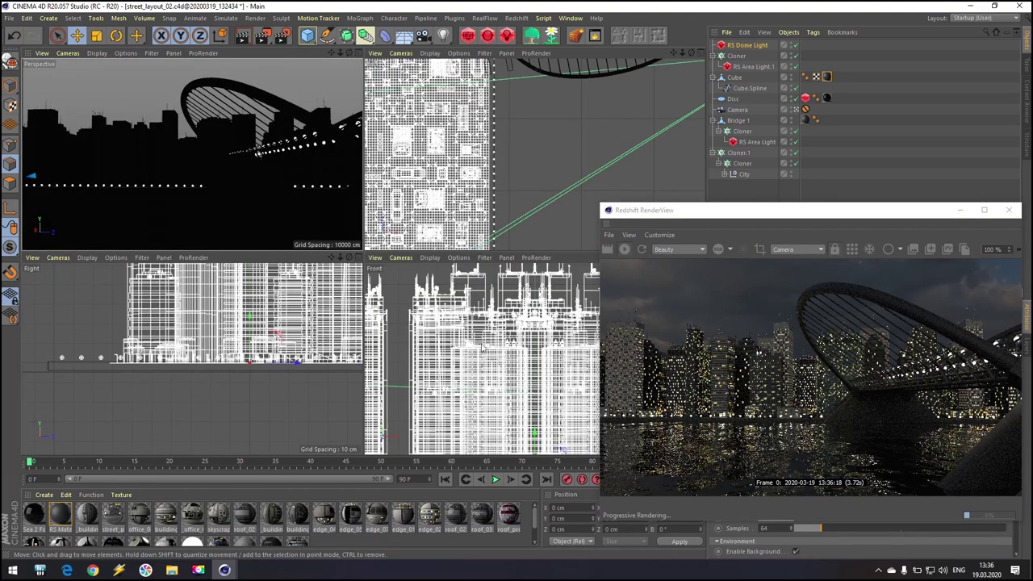
Rotate the RS Dome Light about its vertical axis in the Top view to put dark clouds behind the city skyline.
{"action": "middle_click", "coordinate": [565, 127]}
{"action": "scroll", "coordinate": [444, 197], "scroll_direction": "down", "scroll_amount": 5}
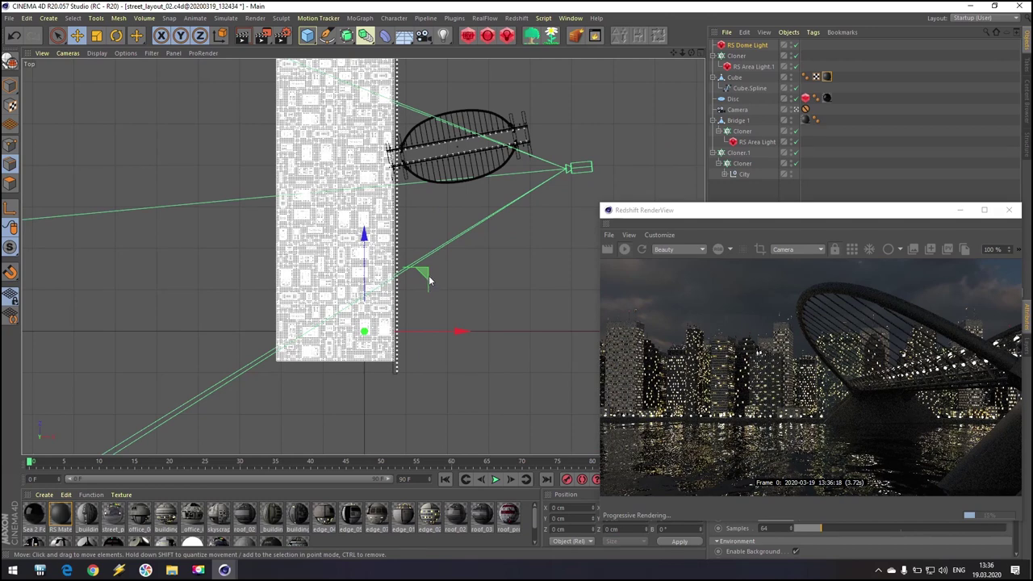
{"action": "key", "text": "r"}
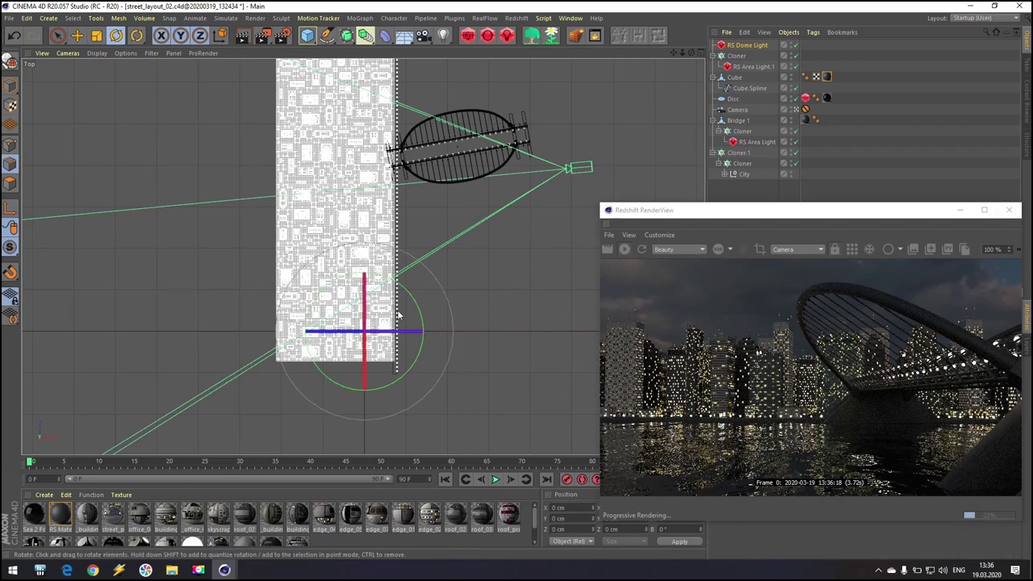
{"action": "left_click_drag", "start_coordinate": [418, 311], "coordinate": [771, 321]}
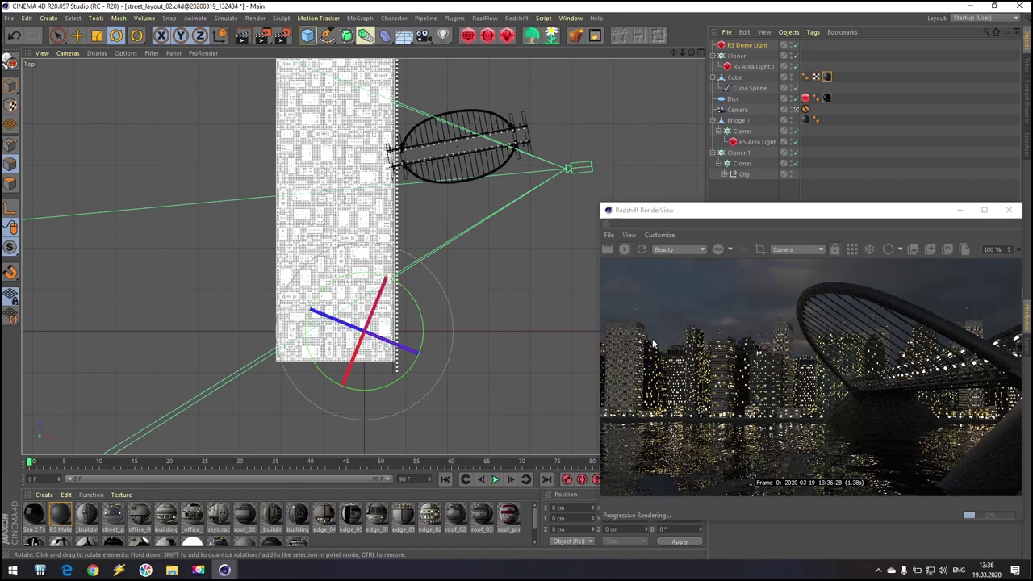
{"action": "left_click_drag", "start_coordinate": [772, 212], "coordinate": [739, 116]}
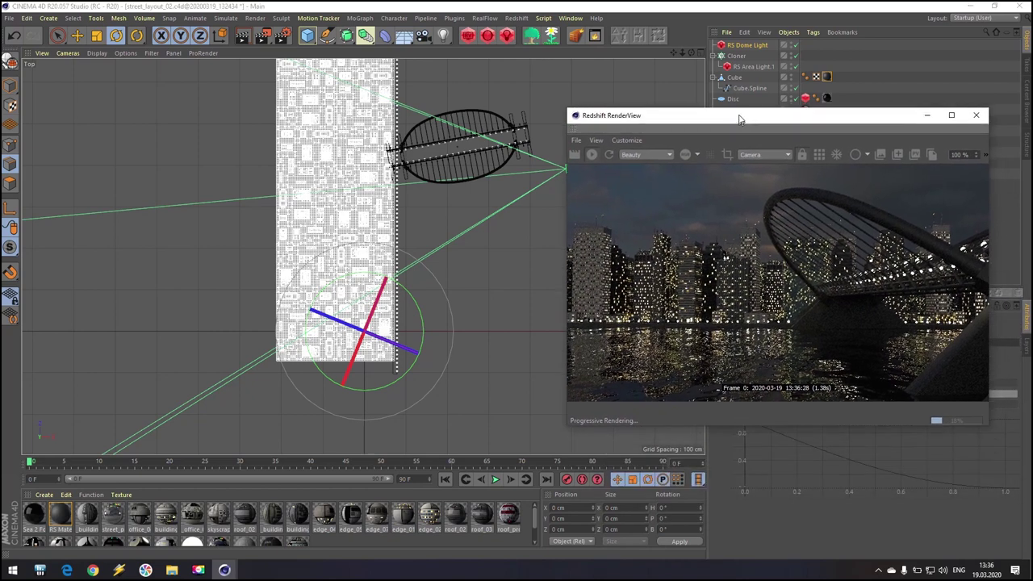
{"action": "left_click_drag", "start_coordinate": [417, 303], "coordinate": [426, 345]}
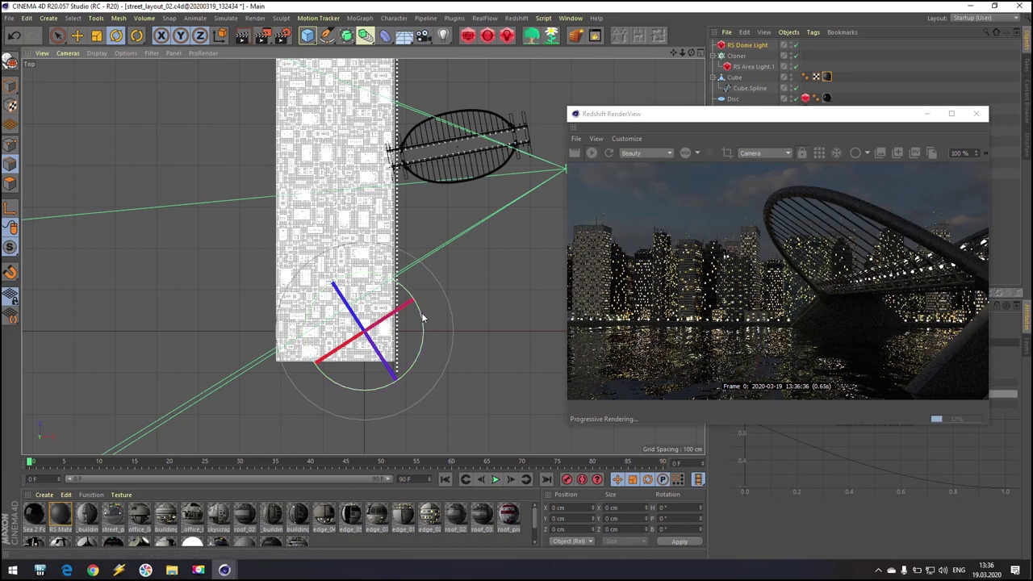
{"action": "left_click_drag", "start_coordinate": [422, 316], "coordinate": [416, 368]}
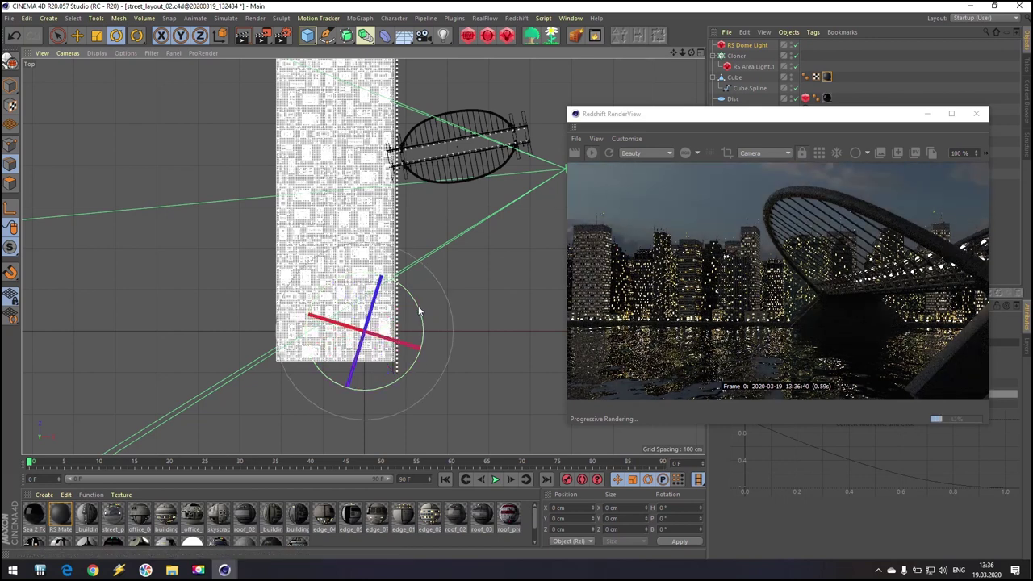
{"action": "left_click_drag", "start_coordinate": [419, 309], "coordinate": [418, 356]}
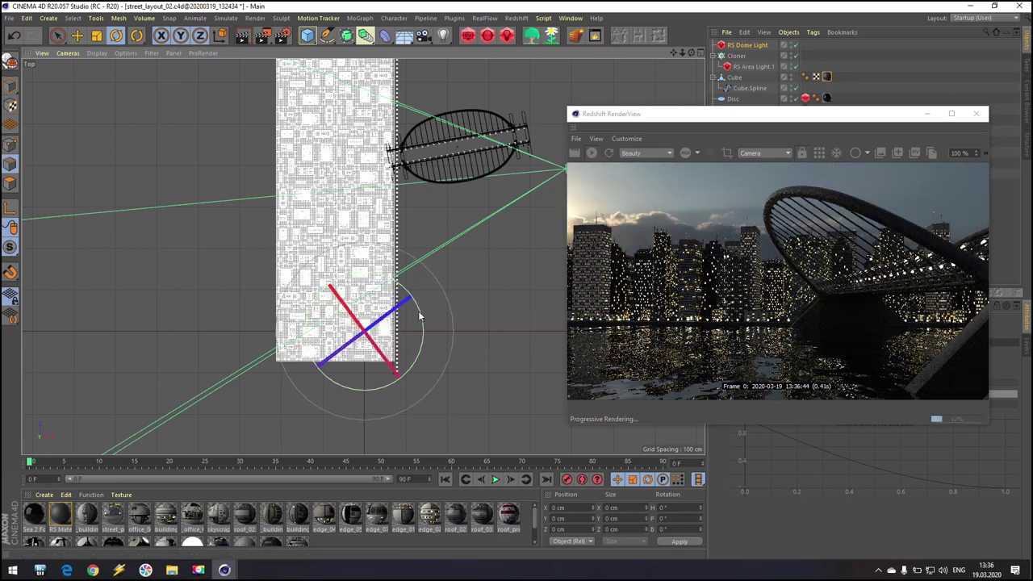
{"action": "left_click_drag", "start_coordinate": [421, 317], "coordinate": [316, 378]}
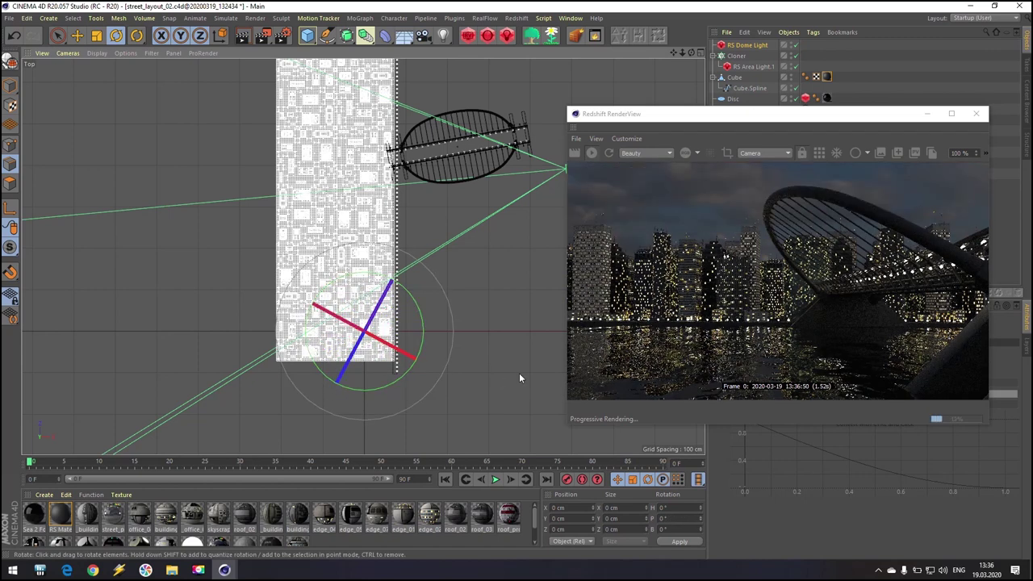
{"action": "left_click_drag", "start_coordinate": [420, 342], "coordinate": [427, 331]}
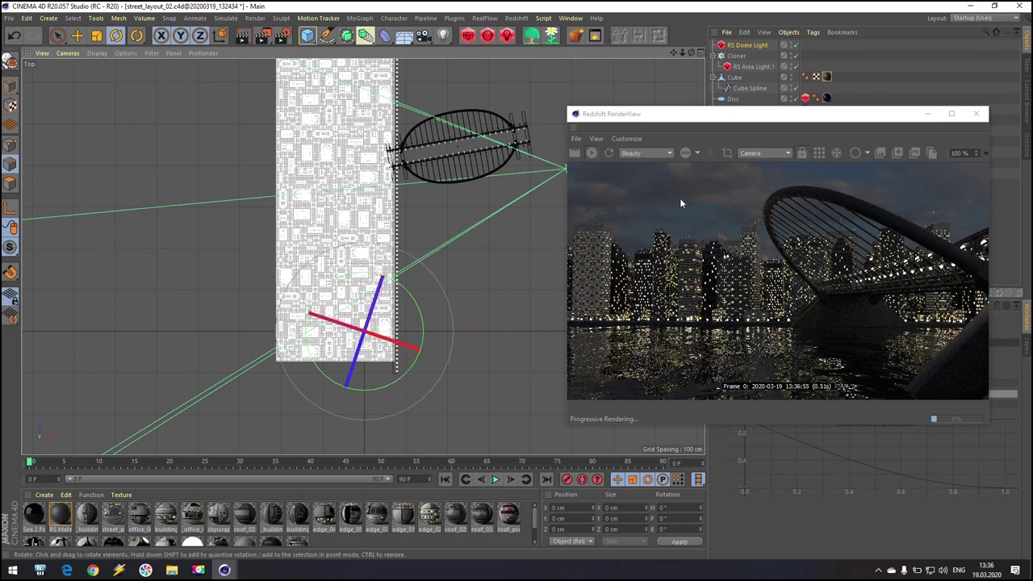
{"action": "left_click_drag", "start_coordinate": [417, 322], "coordinate": [423, 336]}
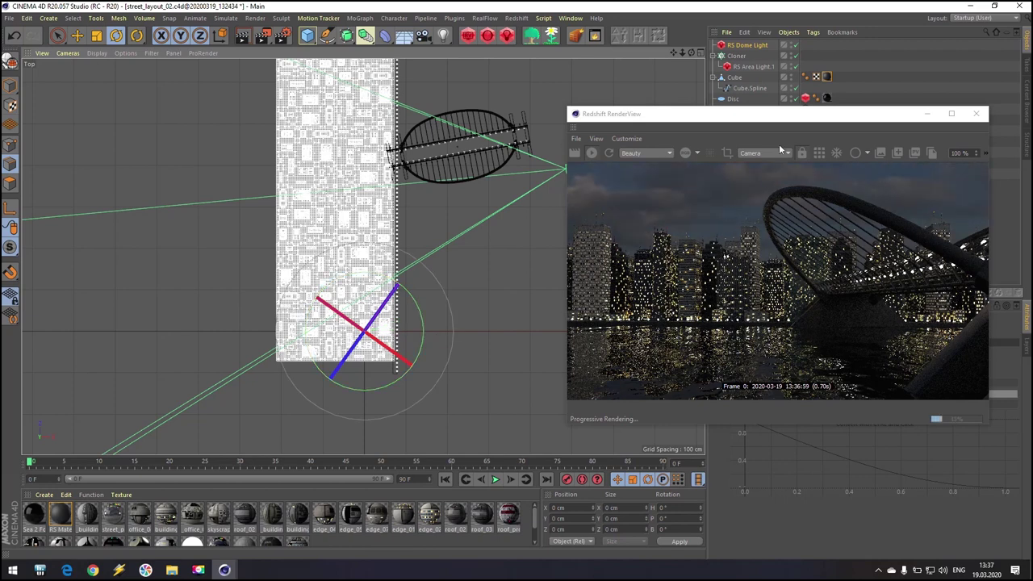
Return to the single Perspective viewport and reposition the Redshift RenderView window over it.
{"action": "left_click_drag", "start_coordinate": [775, 113], "coordinate": [254, 70]}
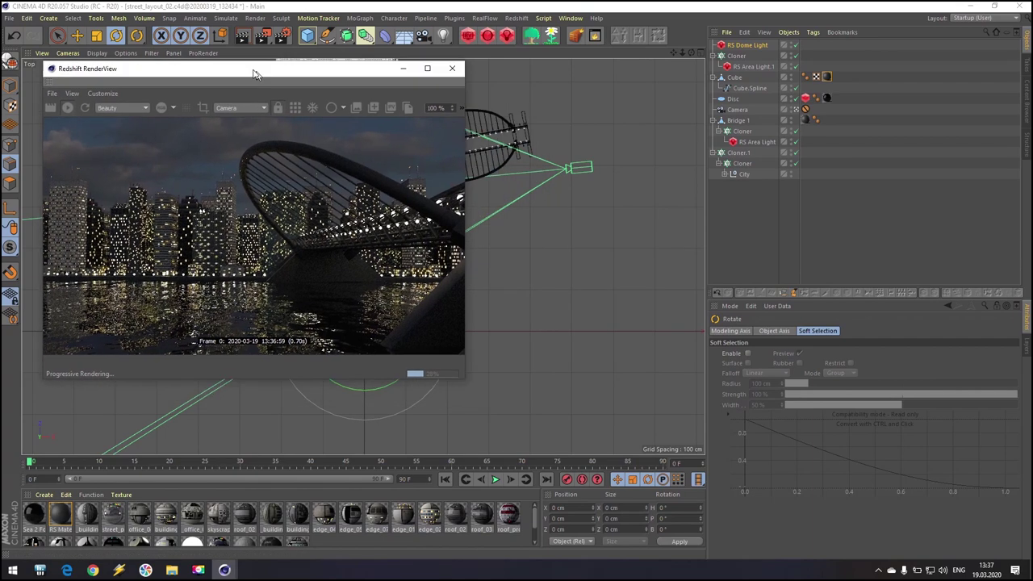
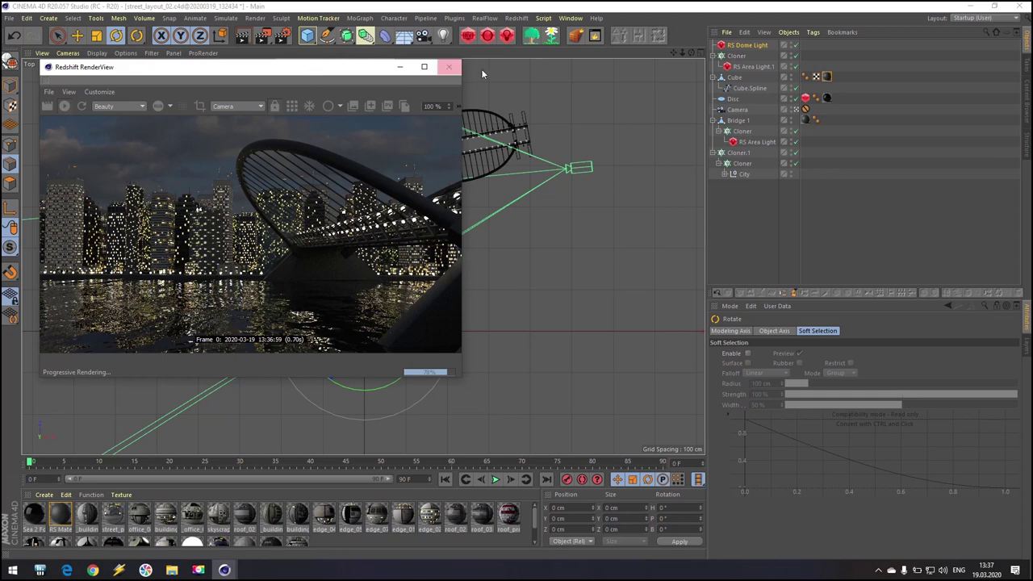
{"action": "left_click_drag", "start_coordinate": [347, 74], "coordinate": [611, 156]}
{"action": "middle_click", "coordinate": [212, 141]}
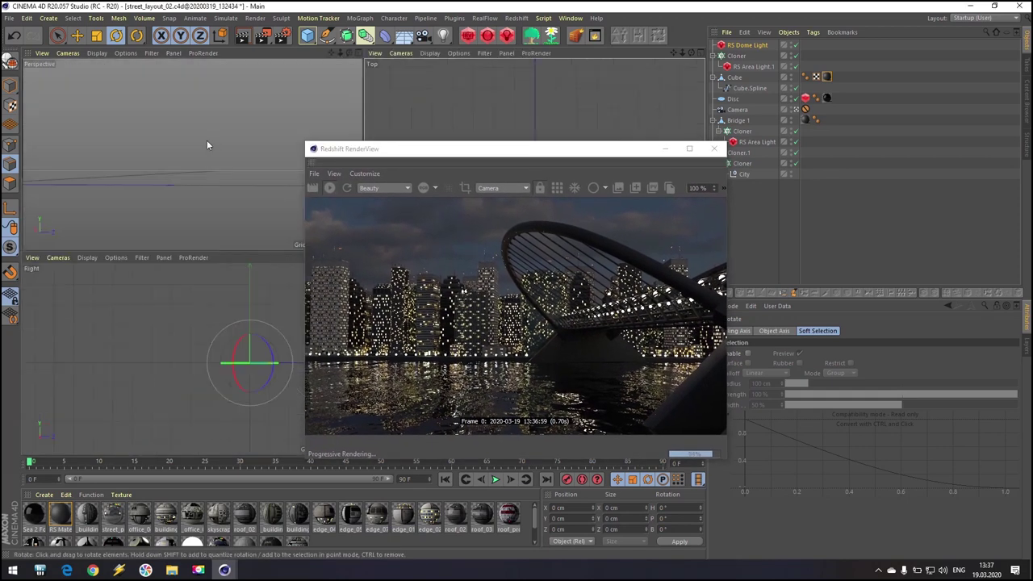
{"action": "middle_click", "coordinate": [161, 139]}
{"action": "left_click_drag", "start_coordinate": [485, 146], "coordinate": [290, 101]}
Add a Redshift Camera tag to the scene's Camera.
{"action": "left_click", "coordinate": [738, 110]}
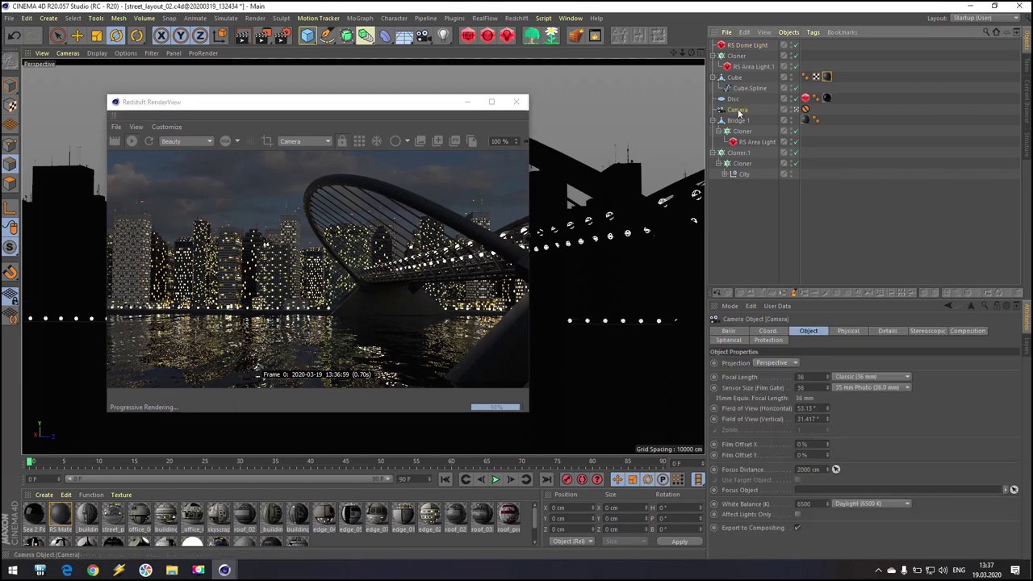
{"action": "right_click", "coordinate": [738, 110]}
{"action": "mouse_move", "coordinate": [815, 252]}
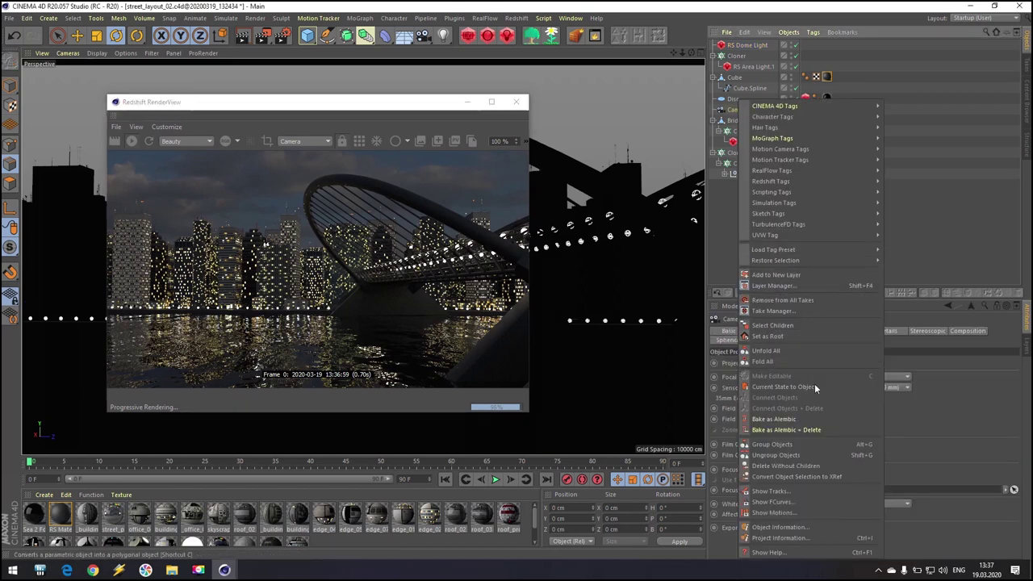
{"action": "mouse_move", "coordinate": [768, 198]}
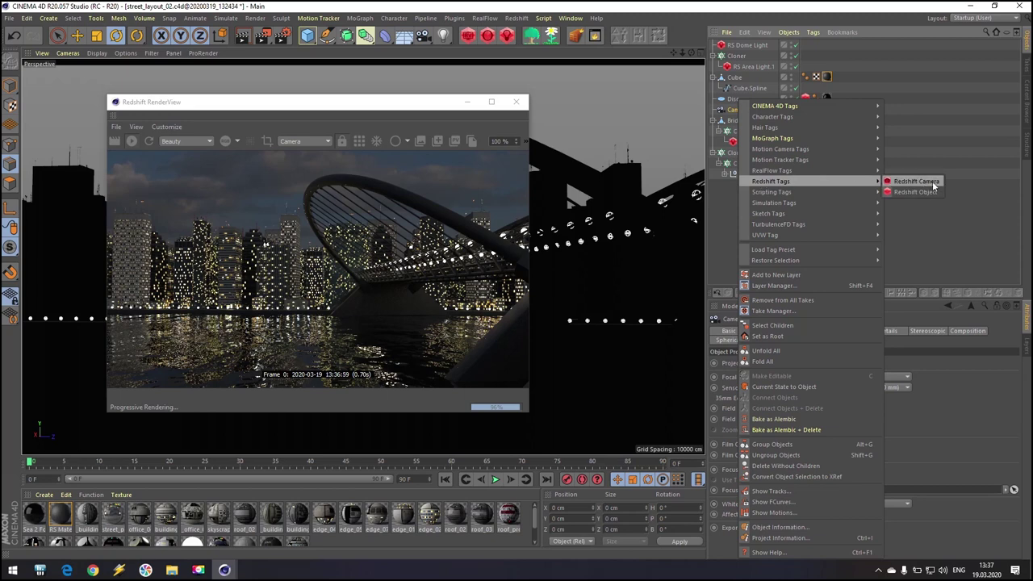
{"action": "left_click", "coordinate": [932, 182]}
Set the Camera's focus distance by picking a point near the bridge's base in the Perspective viewport, shifting the RenderView window as needed.
{"action": "left_click", "coordinate": [397, 109]}
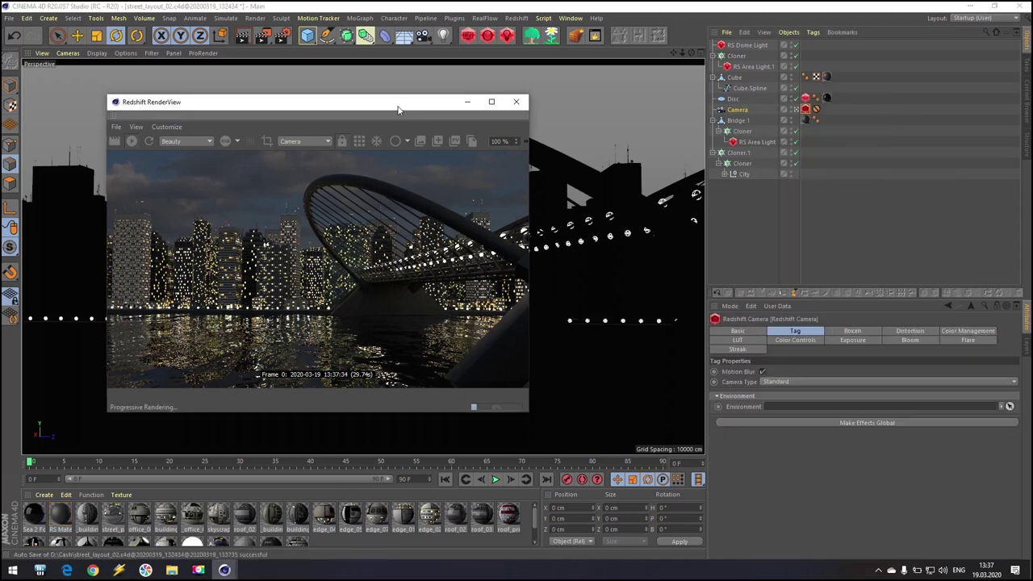
{"action": "left_click_drag", "start_coordinate": [397, 109], "coordinate": [191, 96]}
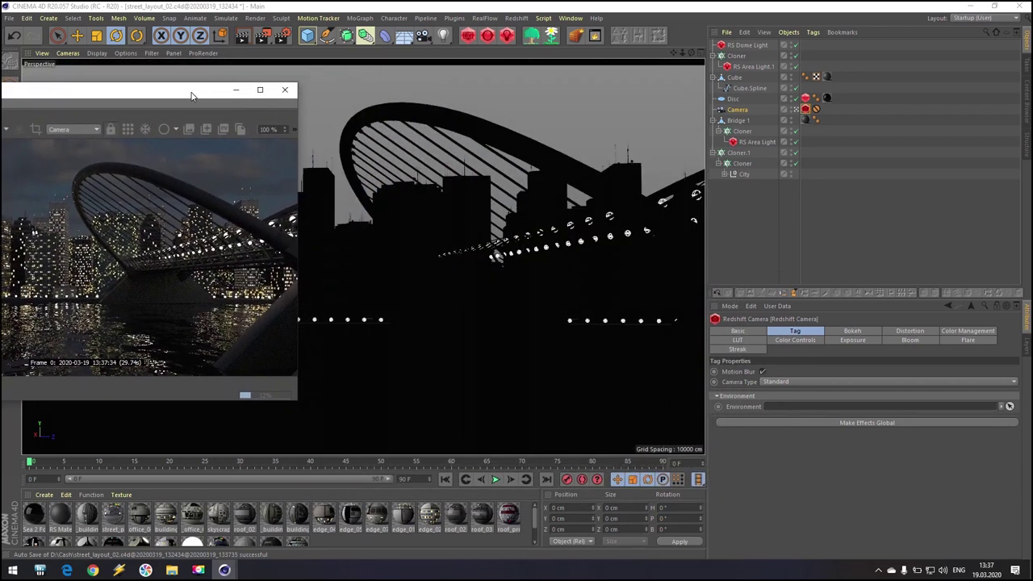
{"action": "left_click", "coordinate": [737, 109]}
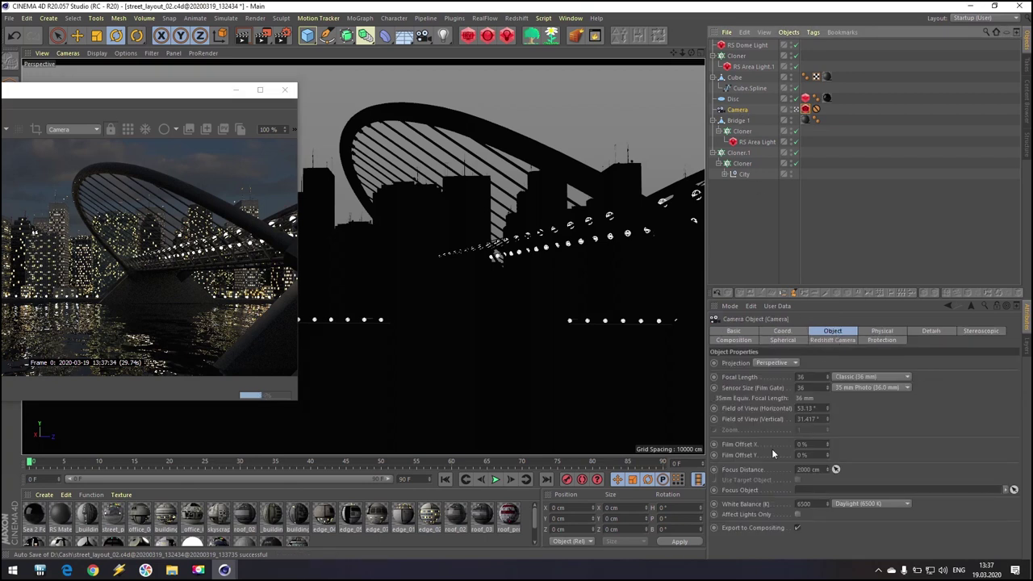
{"action": "left_click", "coordinate": [415, 305]}
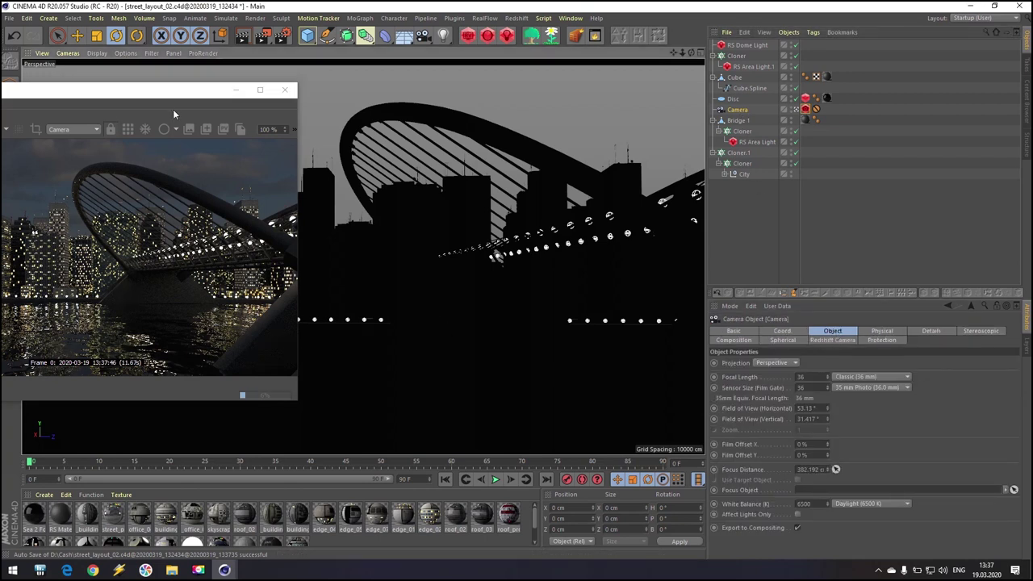
{"action": "left_click_drag", "start_coordinate": [179, 94], "coordinate": [413, 69]}
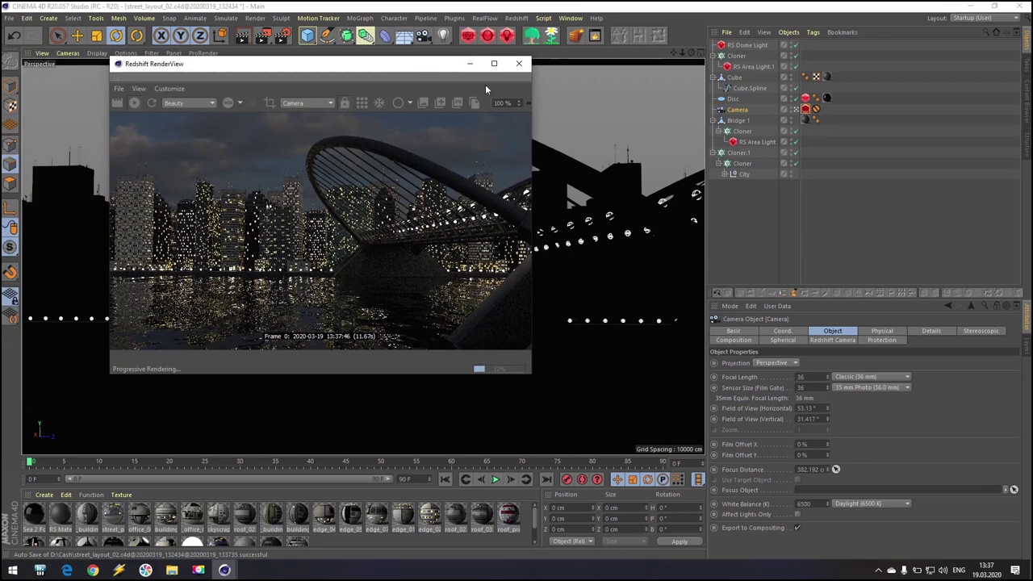
Turn on Override and Enabled for Bokeh in the Camera's Redshift Camera tag.
{"action": "left_click", "coordinate": [806, 110]}
{"action": "left_click", "coordinate": [856, 334]}
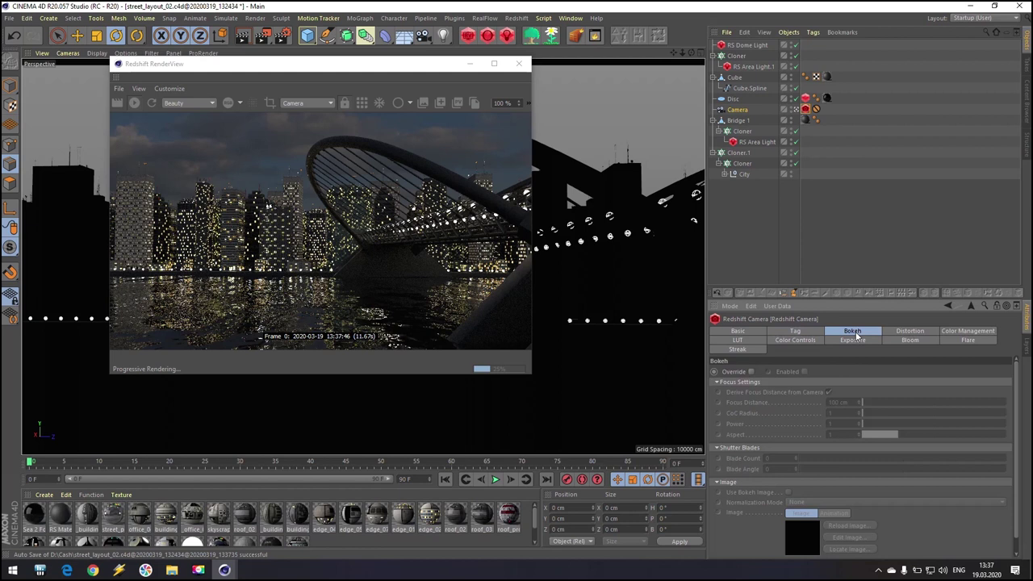
{"action": "left_click", "coordinate": [751, 371]}
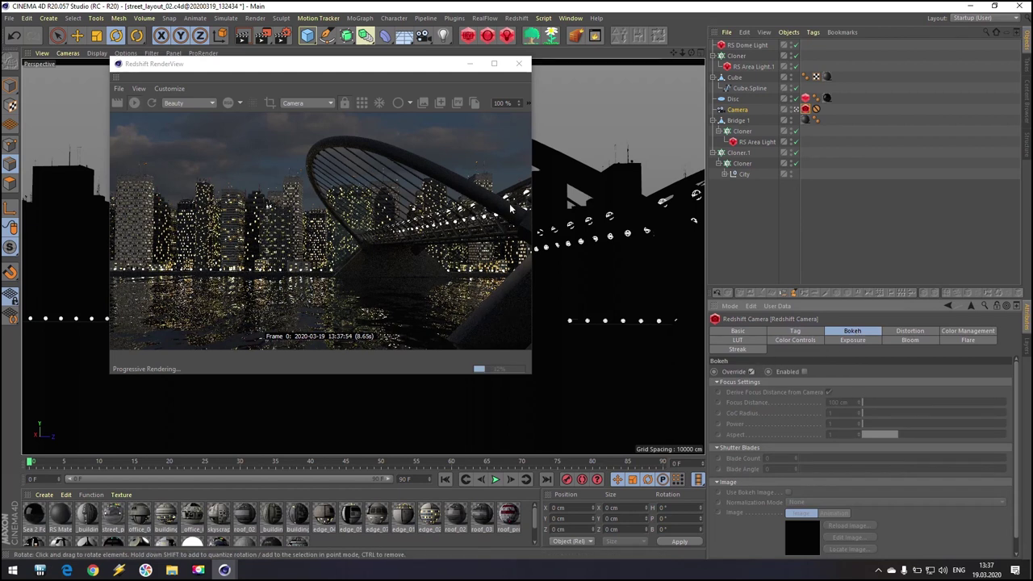
{"action": "left_click", "coordinate": [803, 372]}
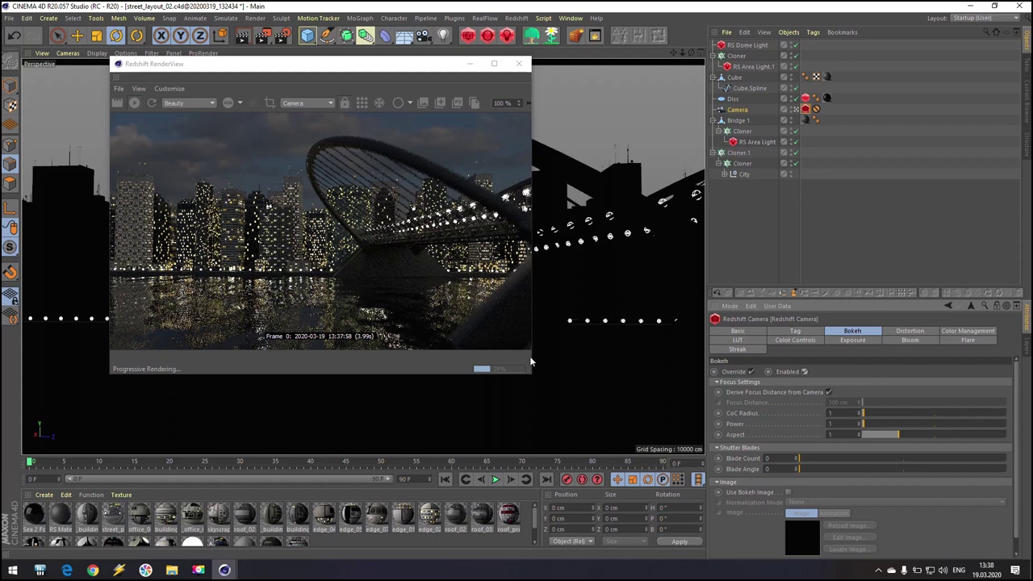
Enlarge and reposition the Redshift RenderView window to inspect the blur, and stop the progressive render.
{"action": "left_click_drag", "start_coordinate": [530, 373], "coordinate": [647, 449]}
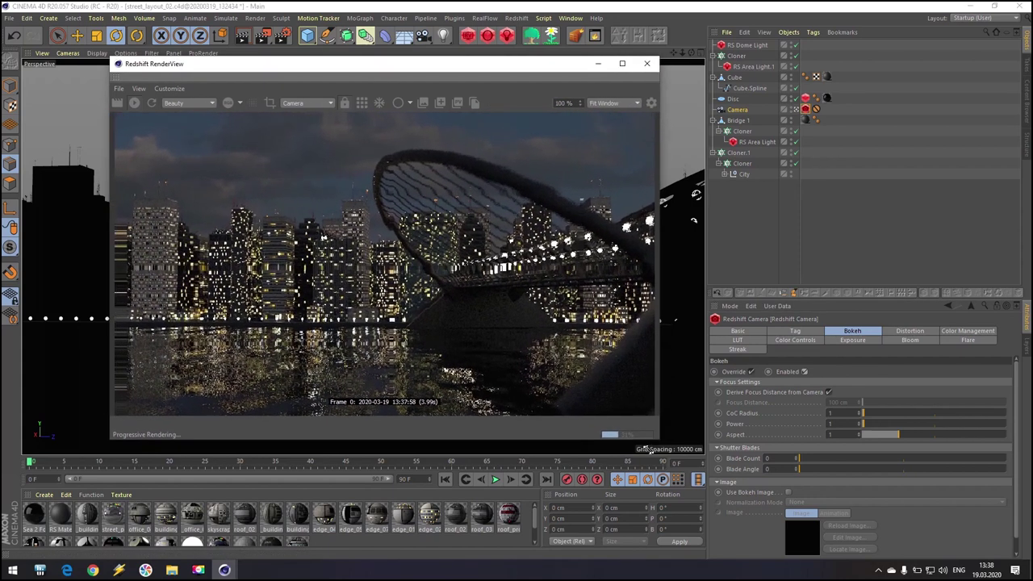
{"action": "left_click_drag", "start_coordinate": [408, 63], "coordinate": [327, 71]}
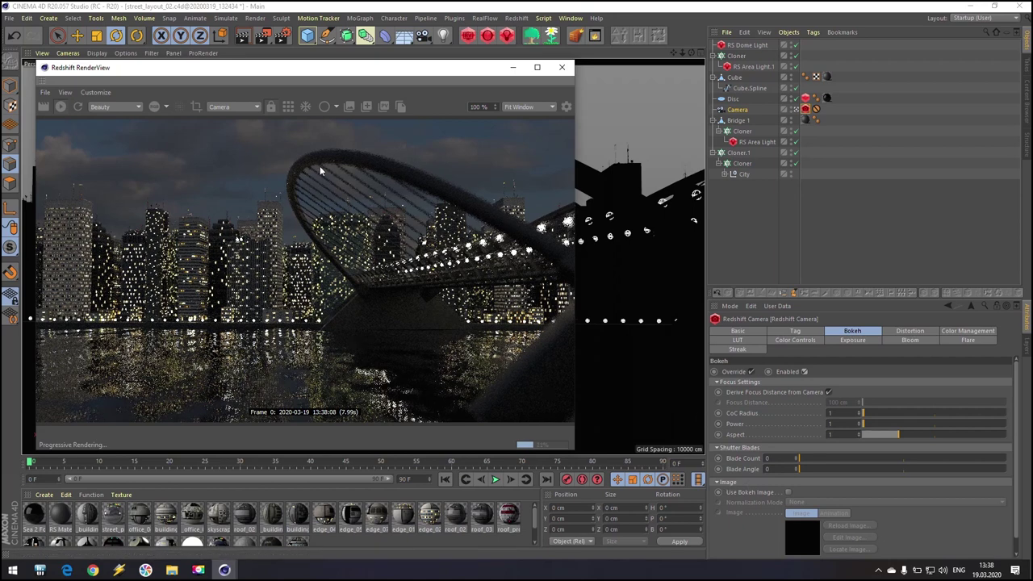
{"action": "left_click", "coordinate": [62, 106]}
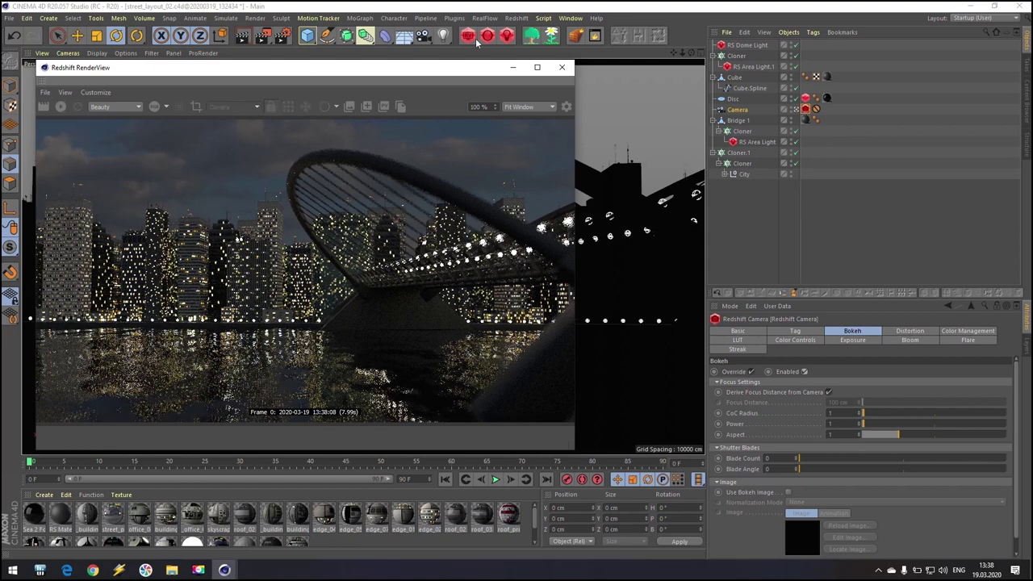
Switch to the desktop and open the BokehGenRGB folder inside the Tutorial folder's Bokehs folder.
{"action": "left_click", "coordinate": [969, 7]}
{"action": "double_click", "coordinate": [279, 24]}
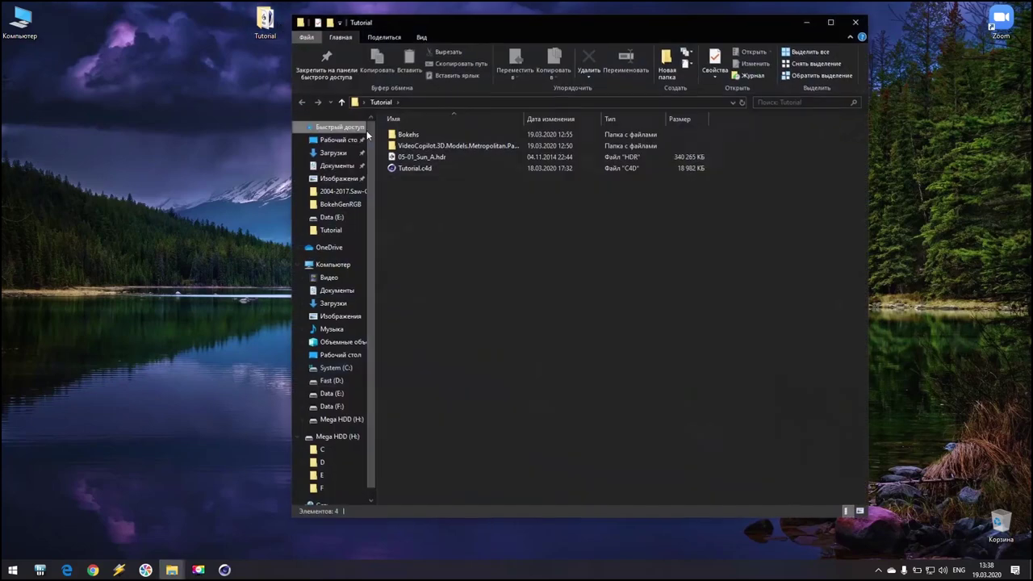
{"action": "double_click", "coordinate": [405, 135]}
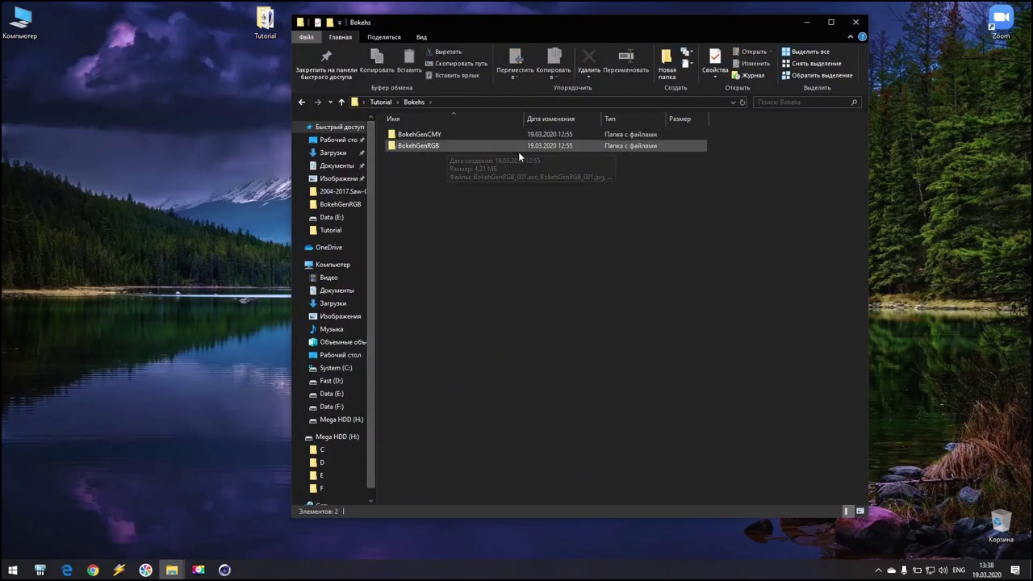
{"action": "left_click", "coordinate": [435, 145]}
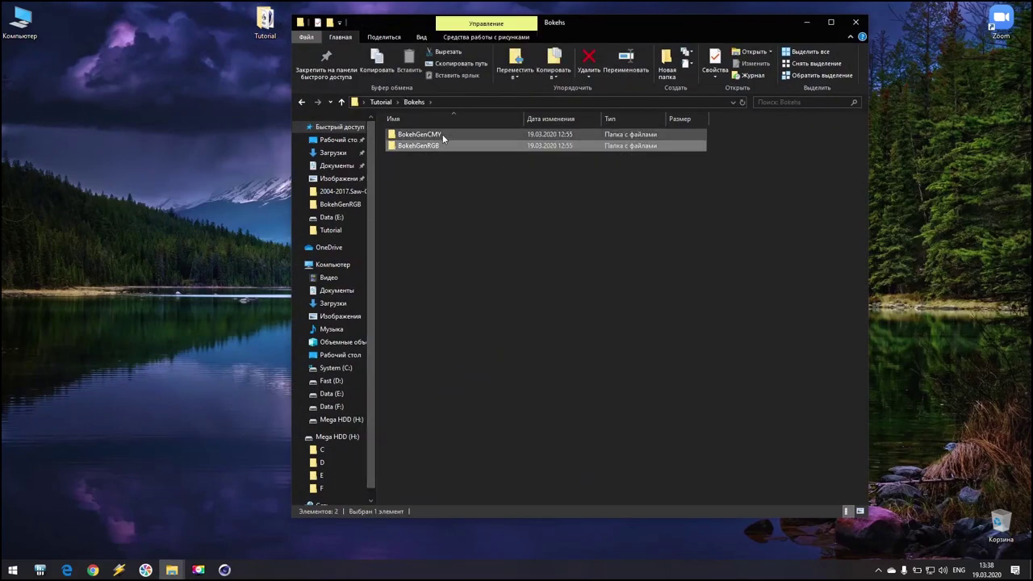
{"action": "left_click", "coordinate": [442, 134]}
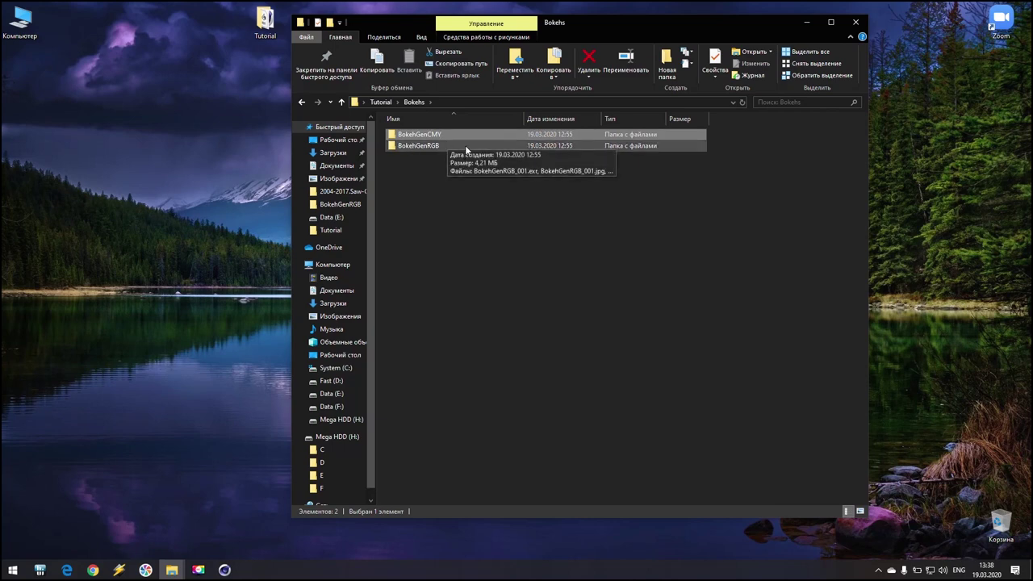
{"action": "double_click", "coordinate": [432, 146]}
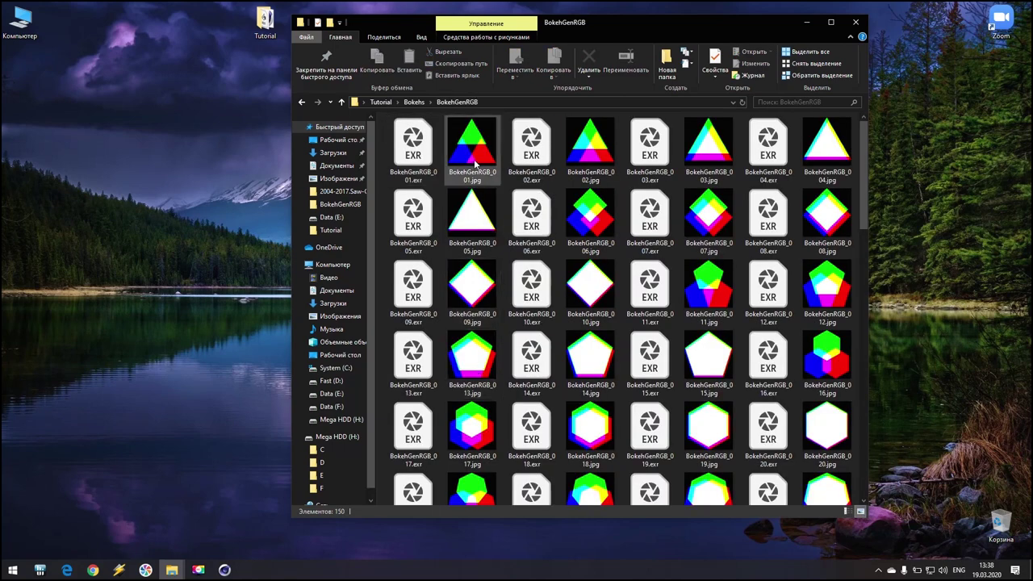
Look through the bokeh shape images in the BokehGenRGB folder, from the triangles to the circles.
{"action": "left_click", "coordinate": [474, 164]}
{"action": "left_click", "coordinate": [598, 161]}
{"action": "left_click", "coordinate": [703, 155]}
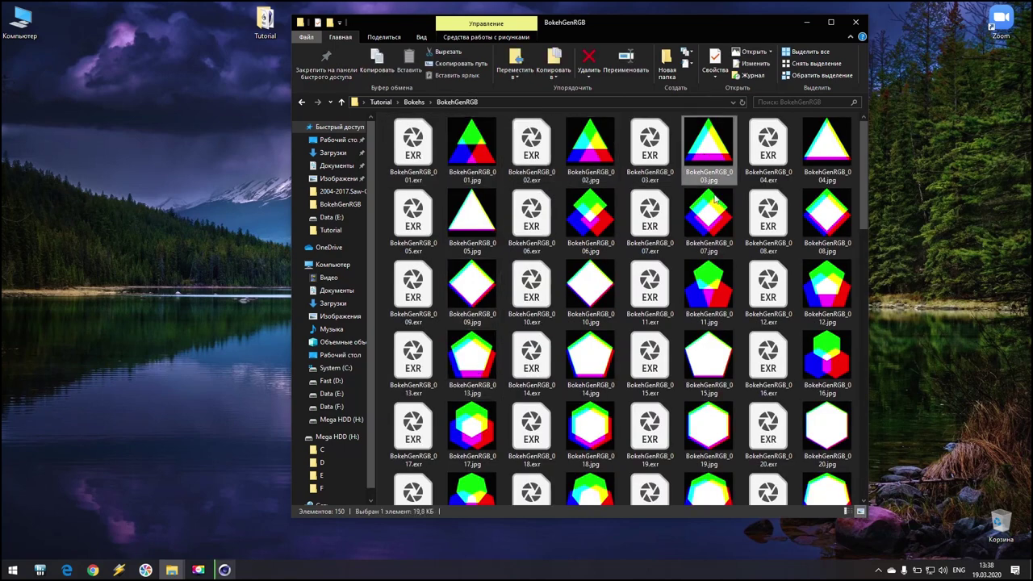
{"action": "left_click", "coordinate": [478, 286]}
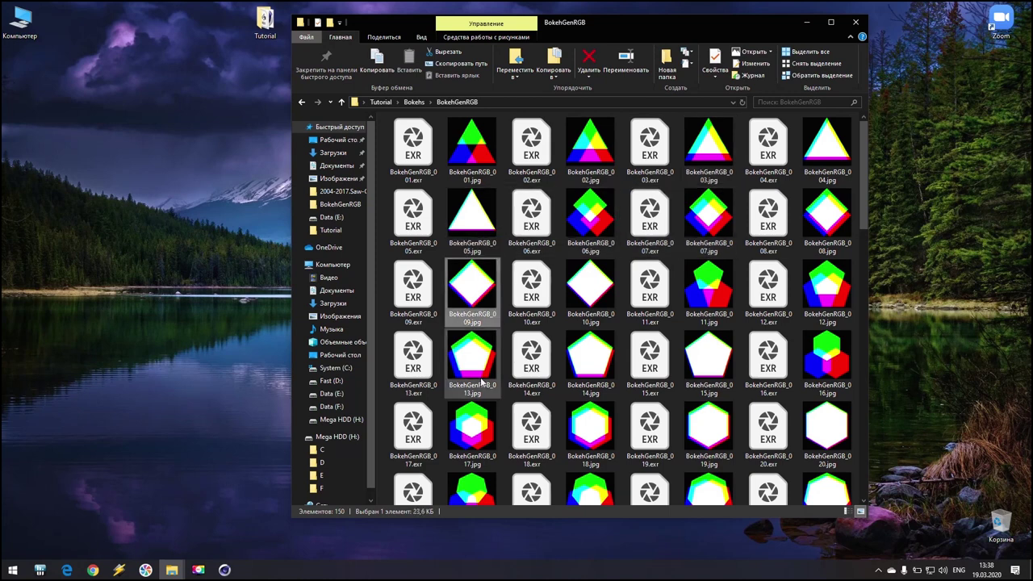
{"action": "scroll", "coordinate": [482, 382], "scroll_direction": "down", "scroll_amount": 10}
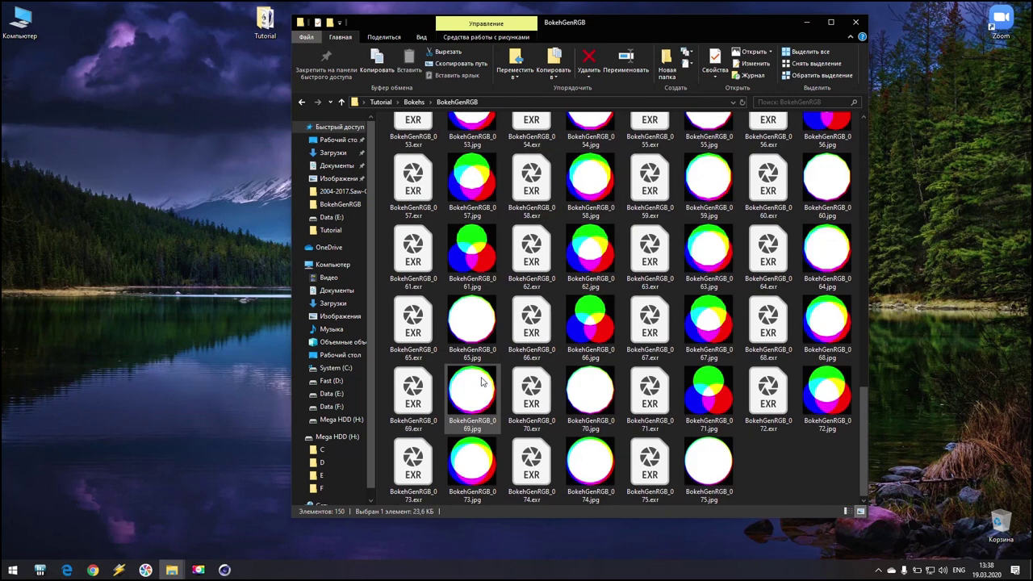
Examine the JPG and EXR versions of BokehGenRGB_071 in the BokehGenRGB folder.
{"action": "left_click", "coordinate": [724, 431]}
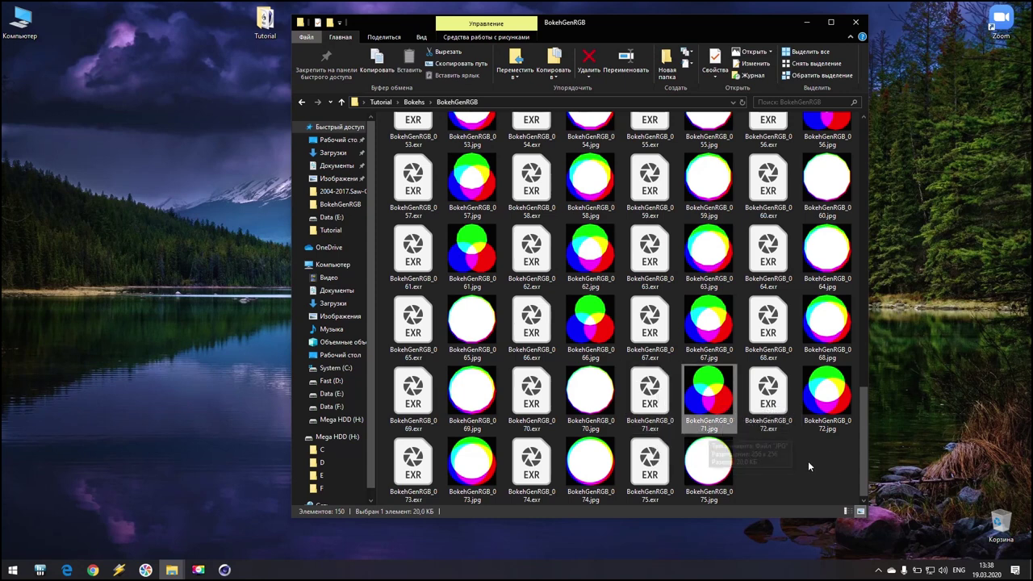
{"action": "left_click", "coordinate": [647, 431]}
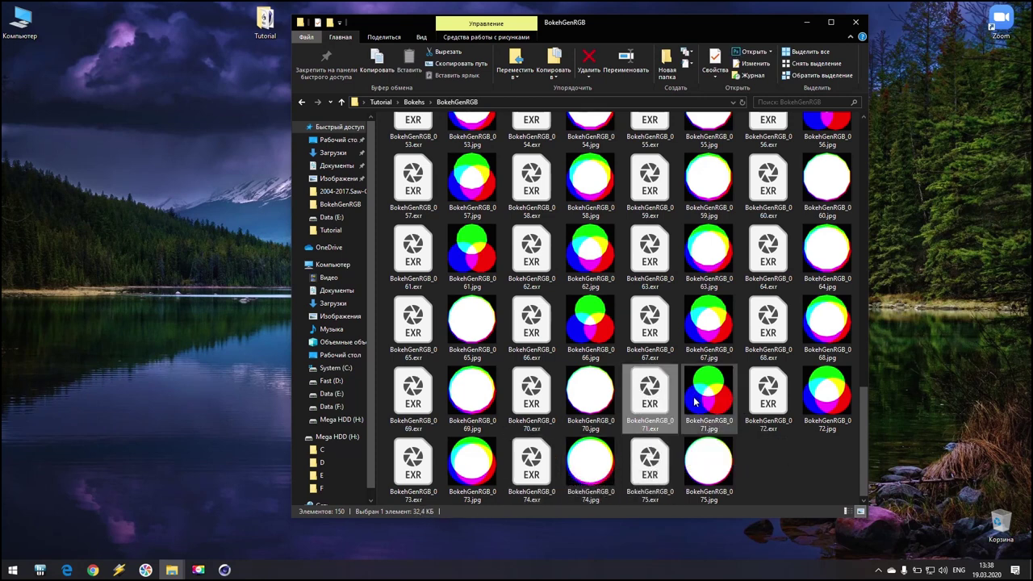
Switch back to Cinema 4D, render the camera view in Redshift RenderView and store a snapshot of it.
{"action": "left_click", "coordinate": [224, 569]}
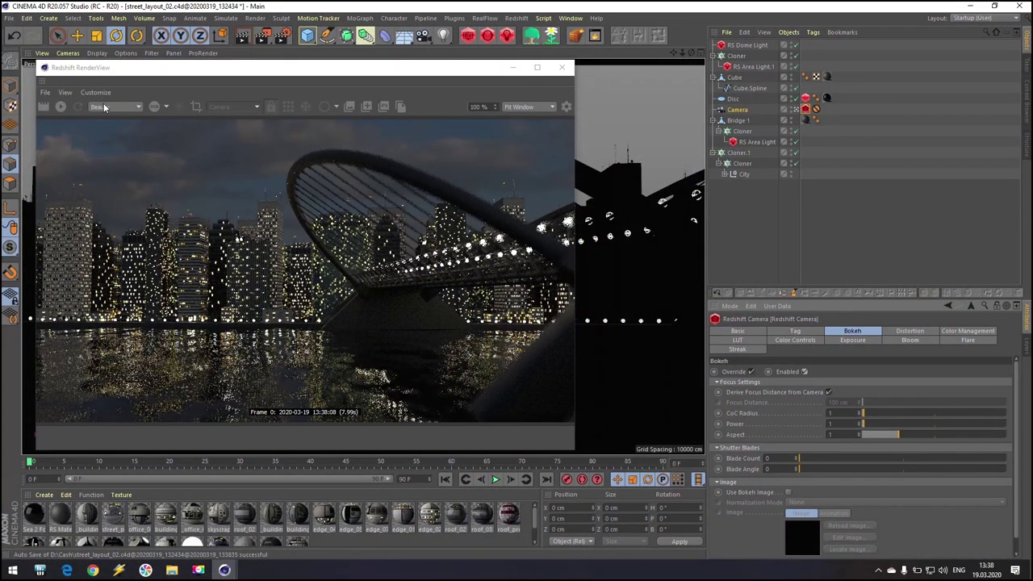
{"action": "left_click", "coordinate": [60, 105]}
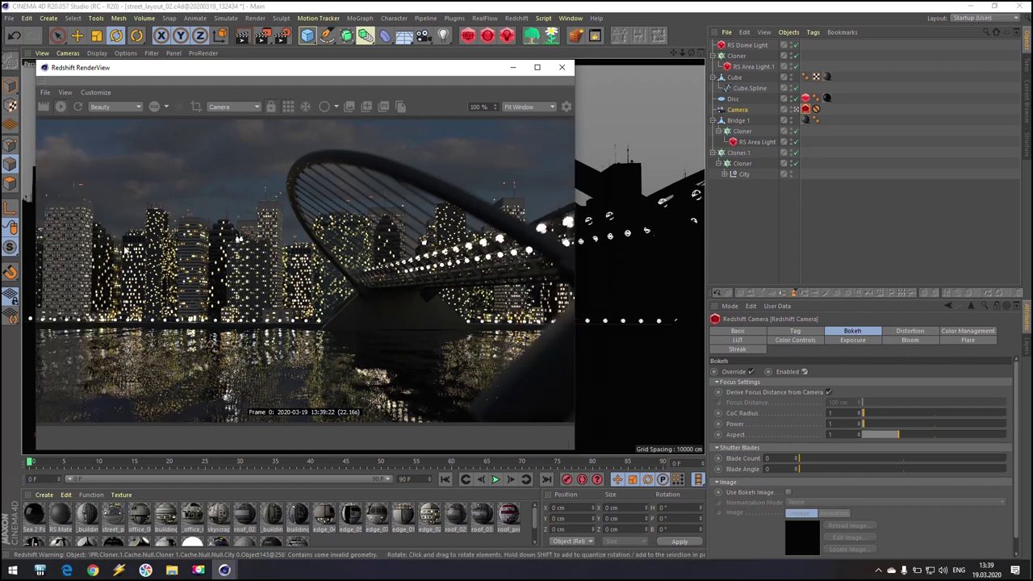
{"action": "left_click", "coordinate": [368, 107]}
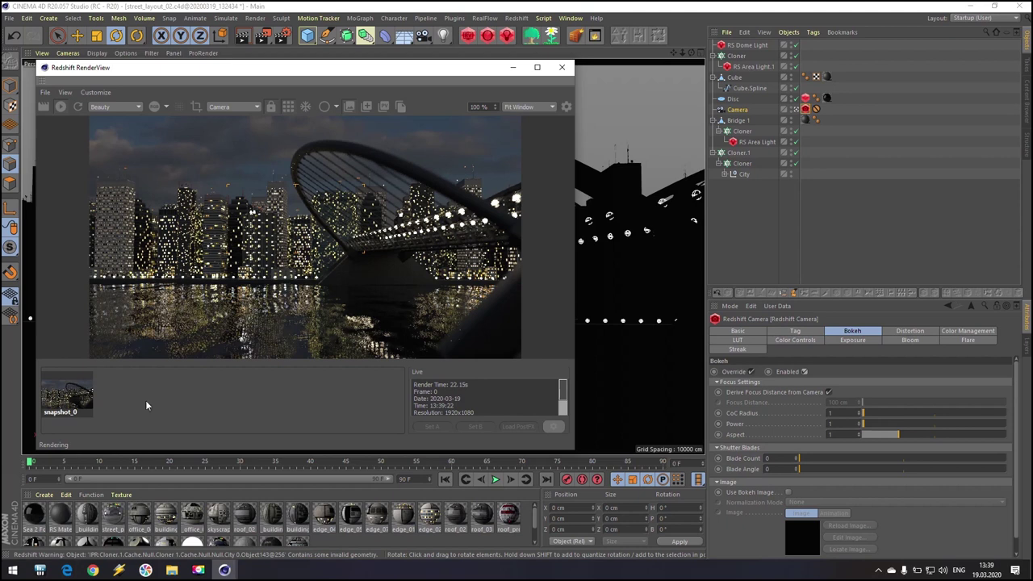
Turn on Use Bokeh Image and load BokehGenRGB_071.exr from the Bokehs/BokehGenRGB folder, declining to copy it to the project location.
{"action": "left_click", "coordinate": [789, 491]}
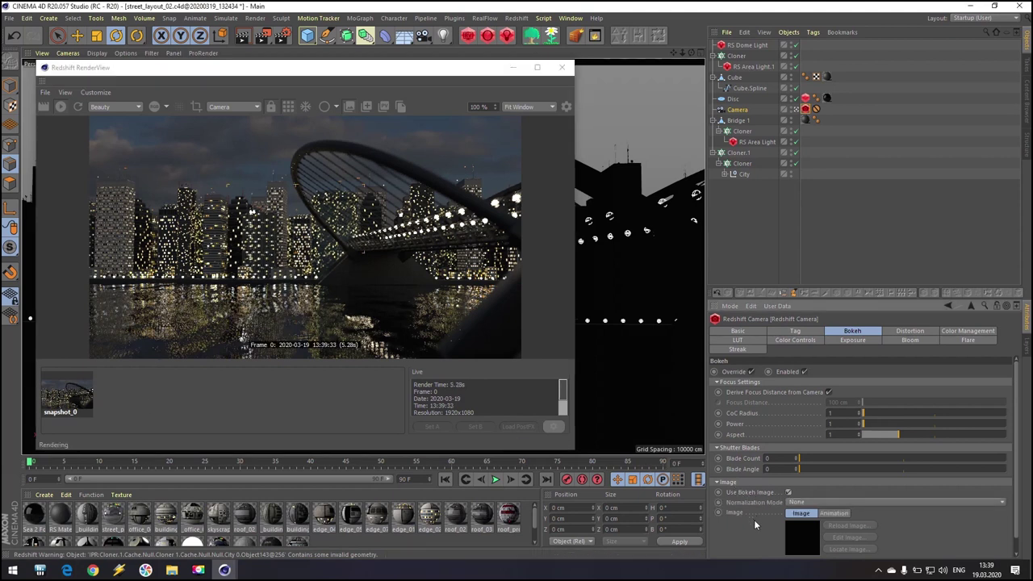
{"action": "scroll", "coordinate": [740, 521], "scroll_direction": "down", "scroll_amount": 1}
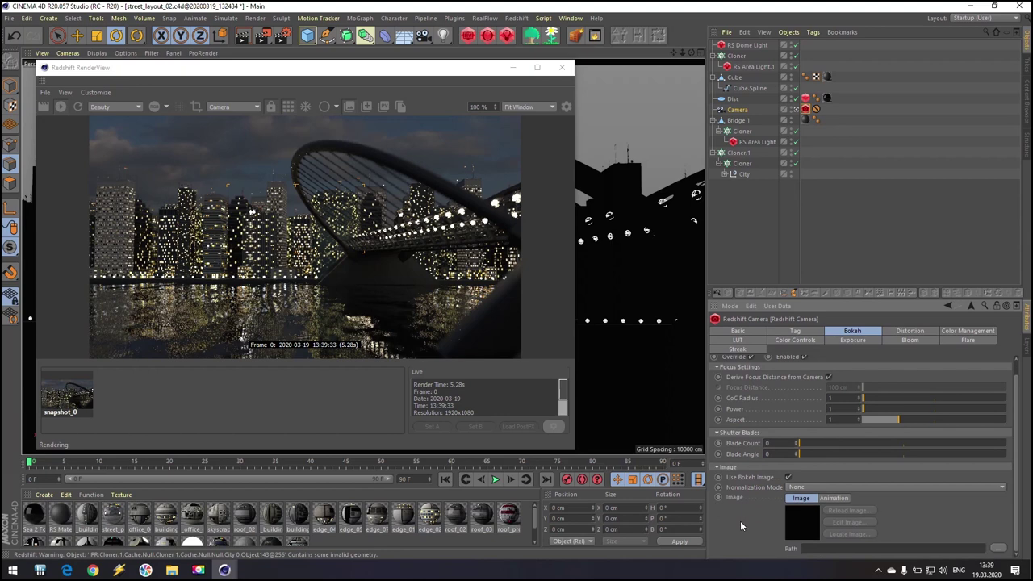
{"action": "left_click", "coordinate": [997, 549]}
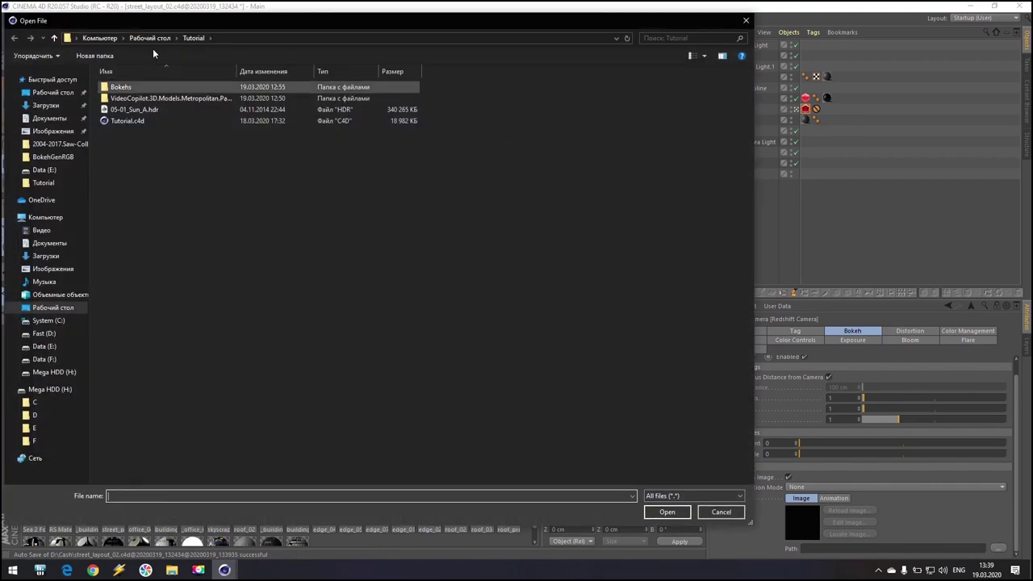
{"action": "double_click", "coordinate": [127, 86]}
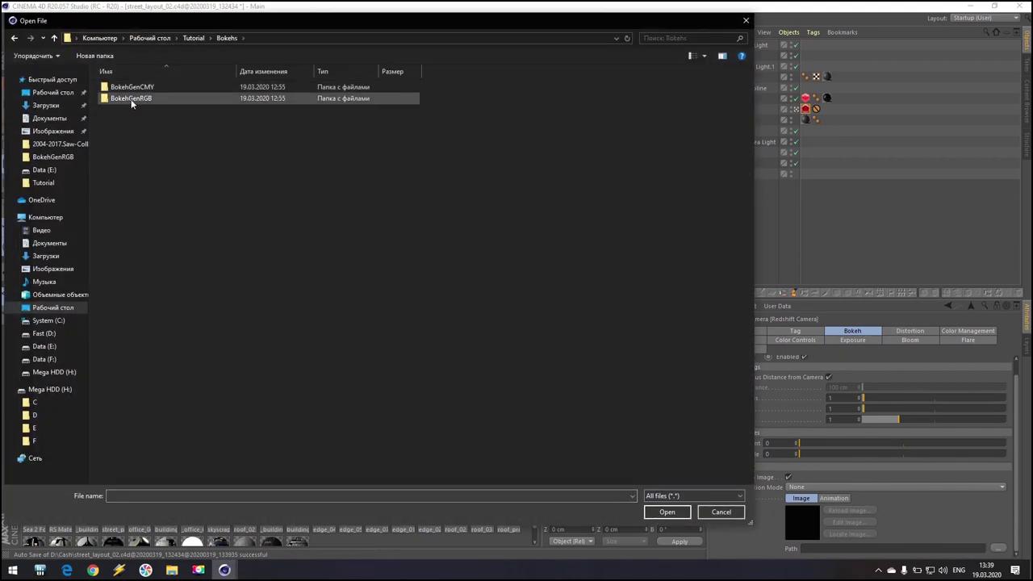
{"action": "left_click", "coordinate": [131, 99]}
{"action": "double_click", "coordinate": [132, 99]}
{"action": "scroll", "coordinate": [476, 347], "scroll_direction": "down", "scroll_amount": 8}
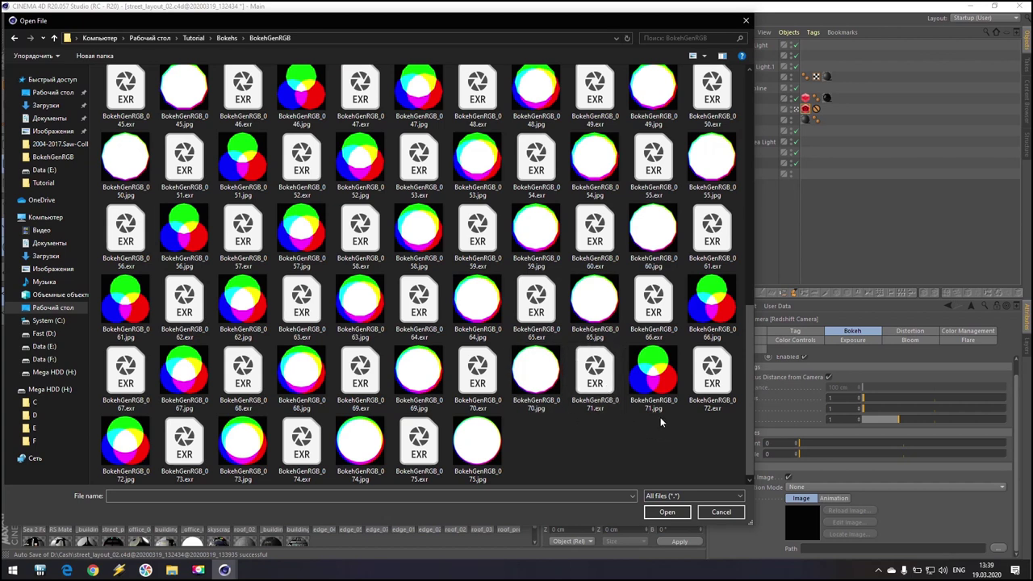
{"action": "left_click", "coordinate": [605, 388]}
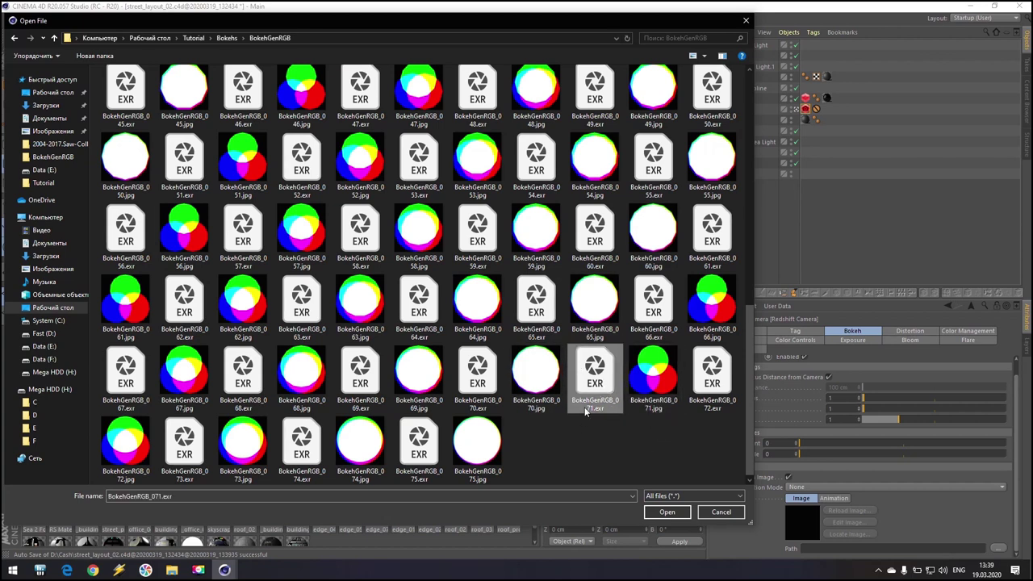
{"action": "left_click", "coordinate": [588, 378]}
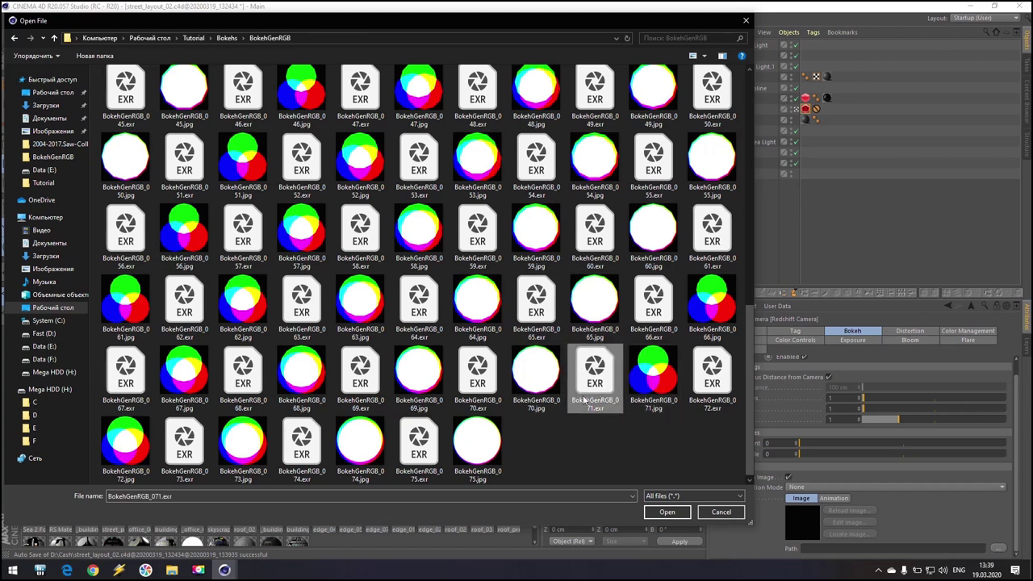
{"action": "left_click", "coordinate": [667, 514]}
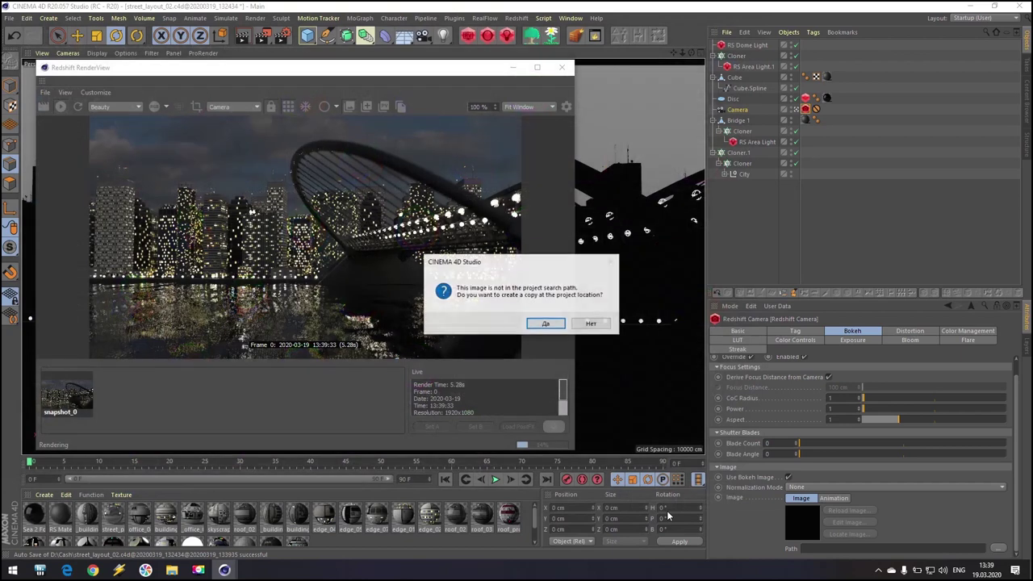
{"action": "left_click", "coordinate": [593, 323]}
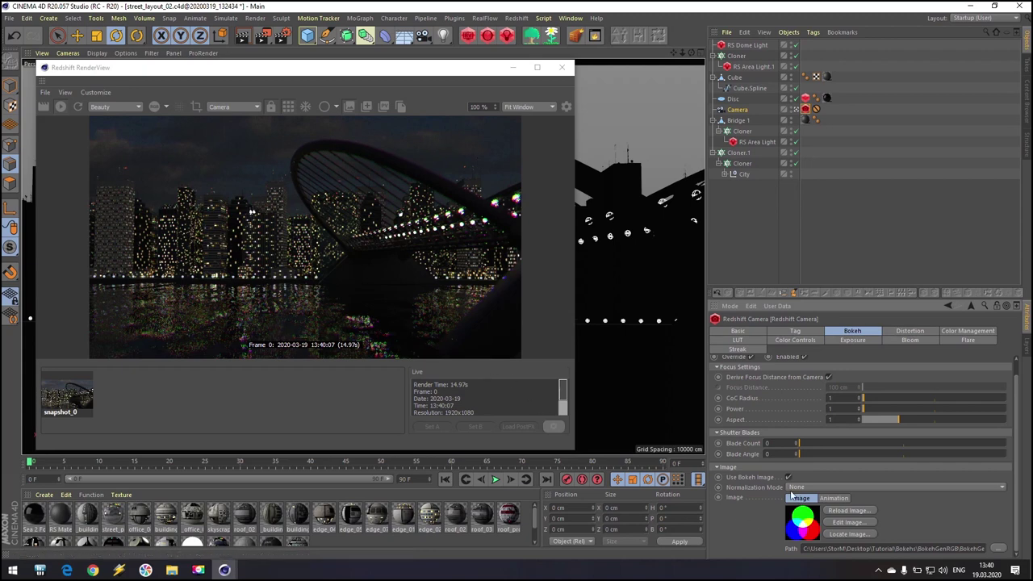
Store a snapshot of the custom bokeh render, compare it with snapshot_0, and hide the snapshot strip.
{"action": "left_click", "coordinate": [364, 109]}
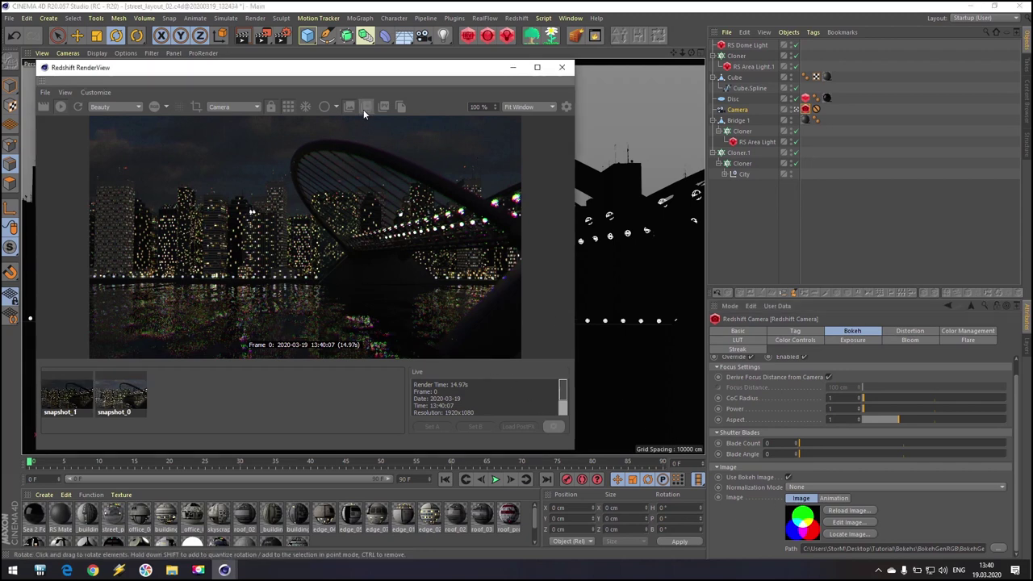
{"action": "left_click", "coordinate": [107, 402]}
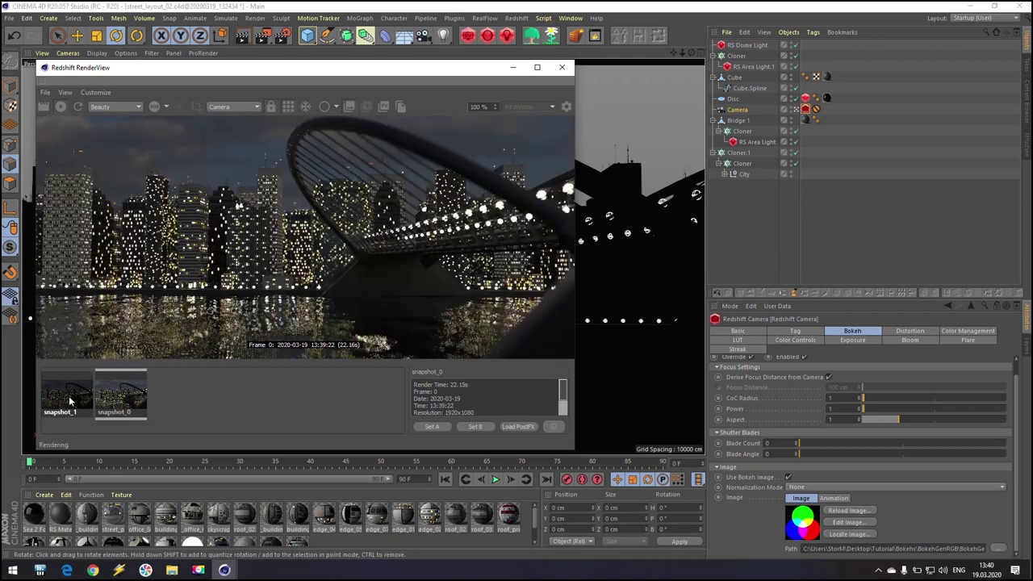
{"action": "left_click", "coordinate": [68, 396]}
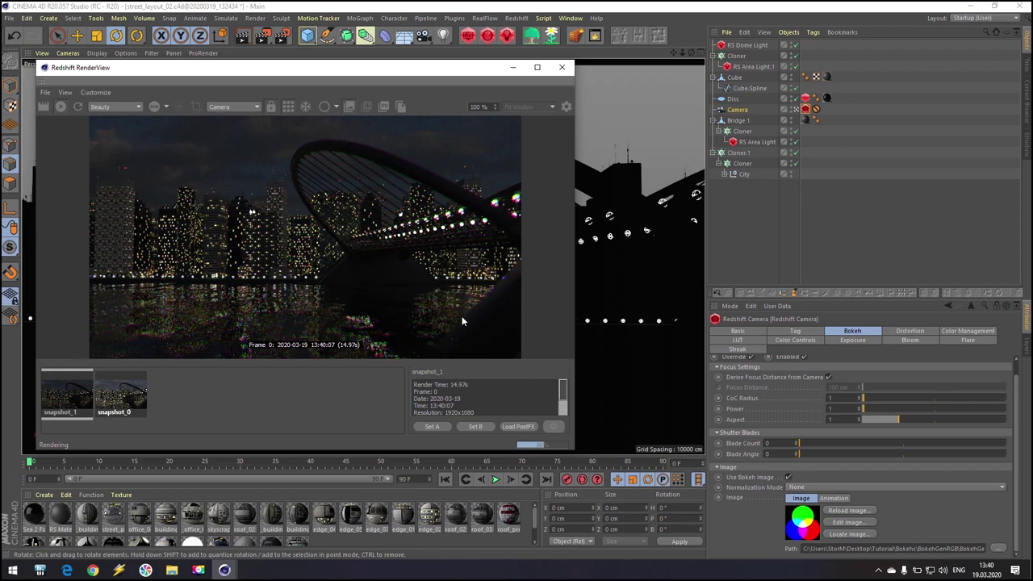
{"action": "left_click", "coordinate": [352, 106]}
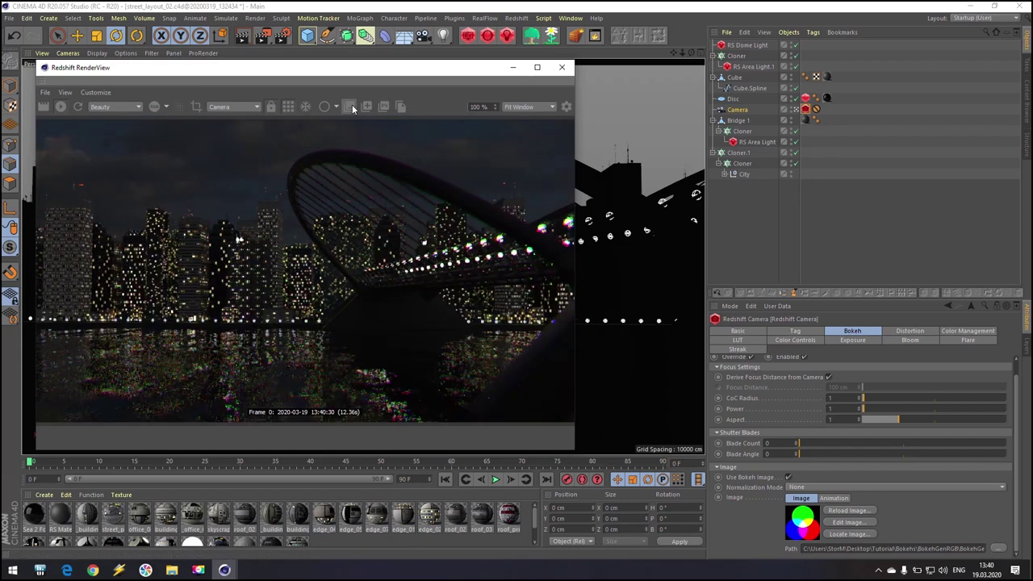
Open the RenderView display settings, widen the window, enable Bloom and set Bloom Threshold to 0.840.
{"action": "left_click", "coordinate": [568, 107]}
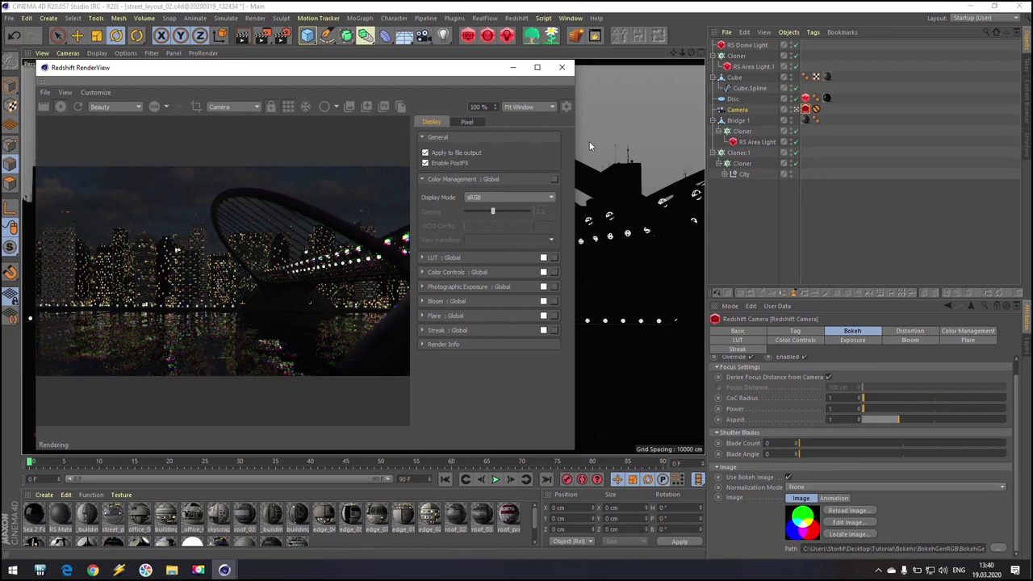
{"action": "left_click_drag", "start_coordinate": [574, 144], "coordinate": [748, 149]}
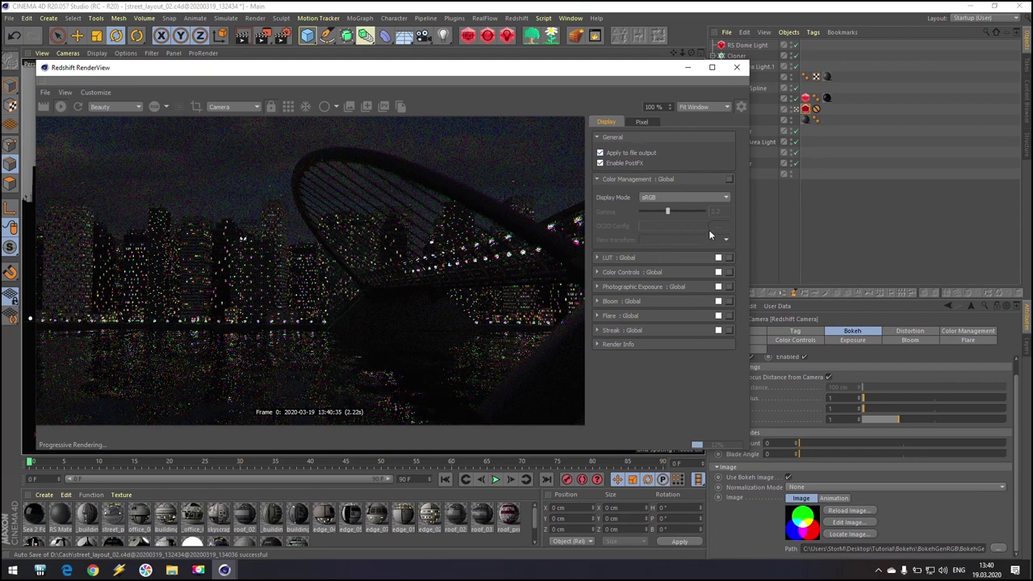
{"action": "left_click", "coordinate": [597, 302]}
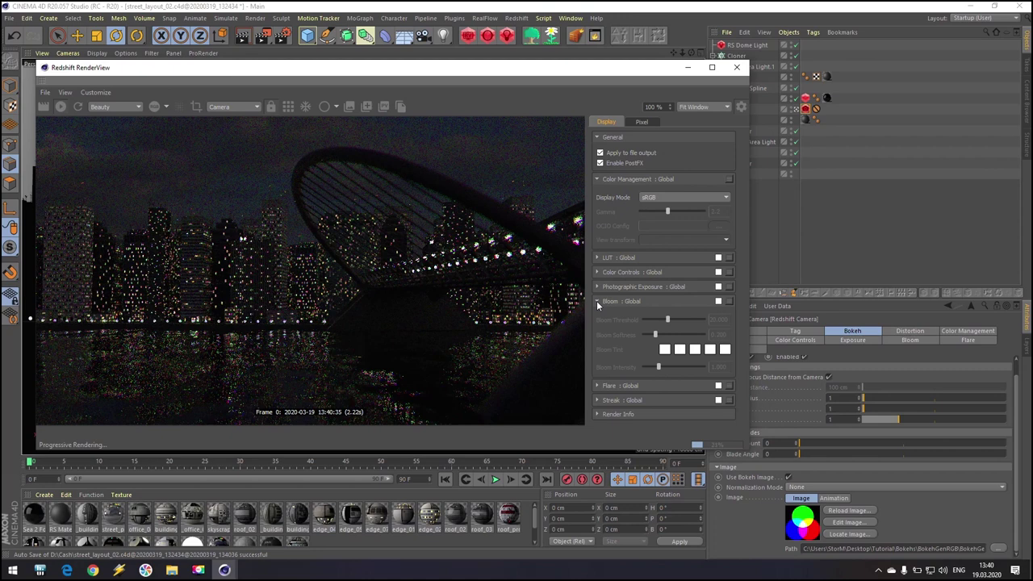
{"action": "left_click", "coordinate": [718, 302]}
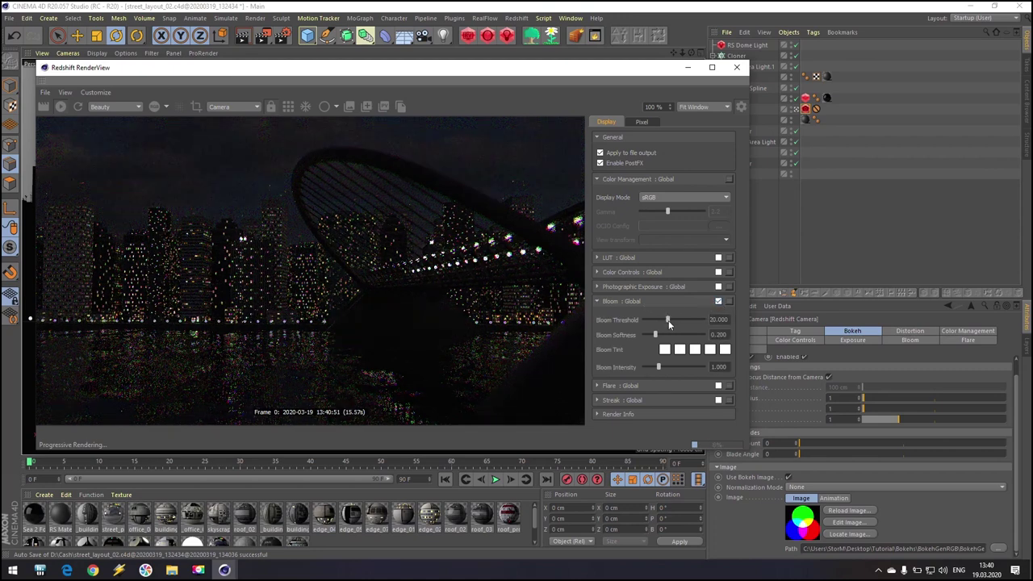
{"action": "left_click_drag", "start_coordinate": [668, 319], "coordinate": [643, 319]}
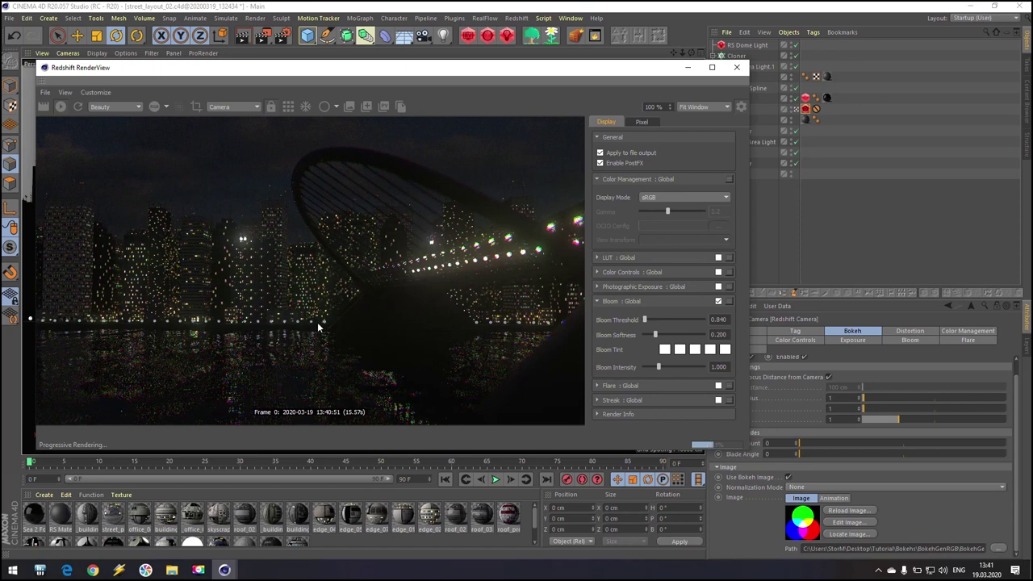
Set the Intensity Multiplier of RS Area Light.1 to 3, after trying a value of 5.
{"action": "left_click_drag", "start_coordinate": [630, 71], "coordinate": [573, 66]}
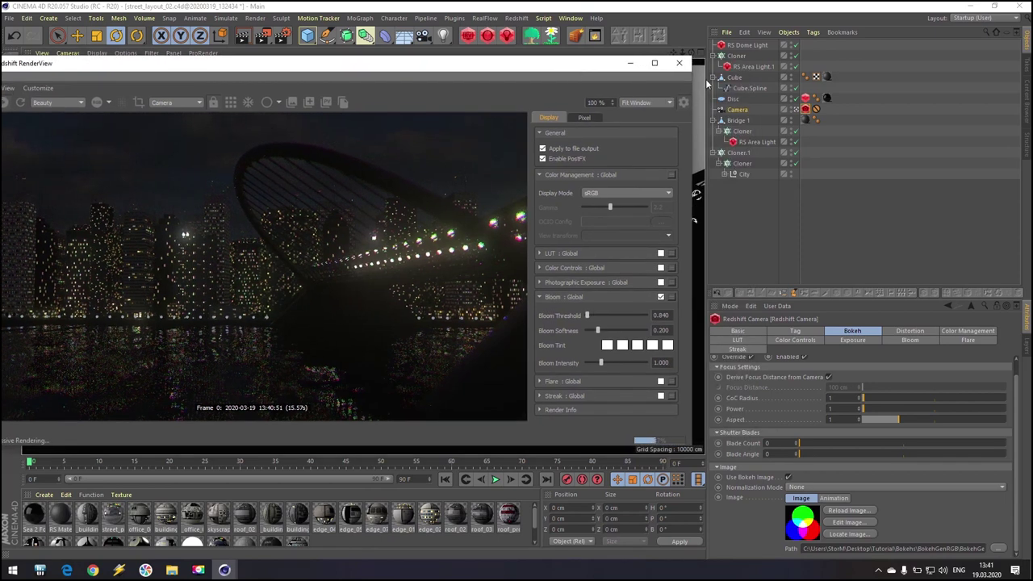
{"action": "left_click", "coordinate": [755, 67]}
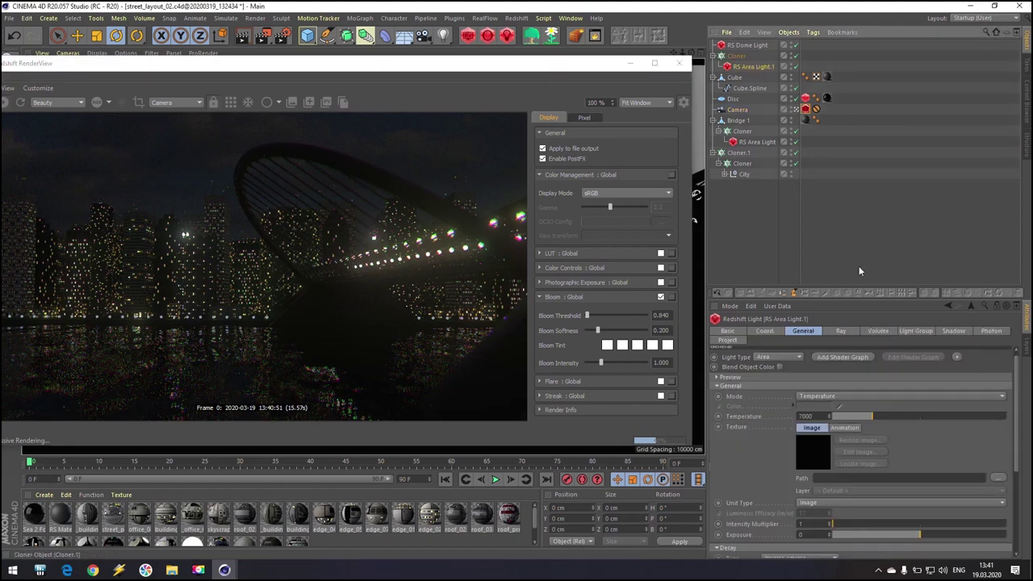
{"action": "left_click", "coordinate": [823, 523]}
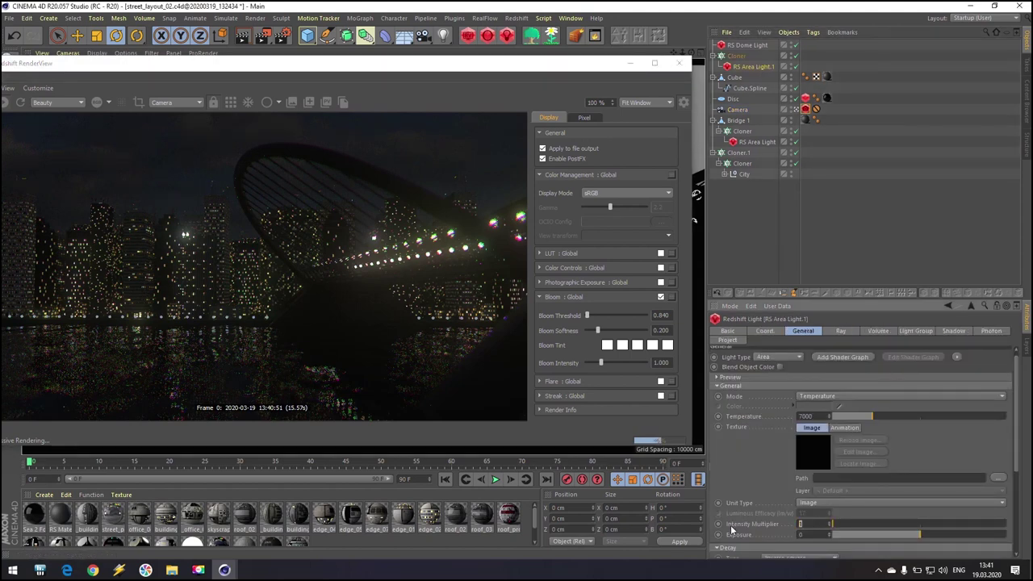
{"action": "key", "text": "Return"}
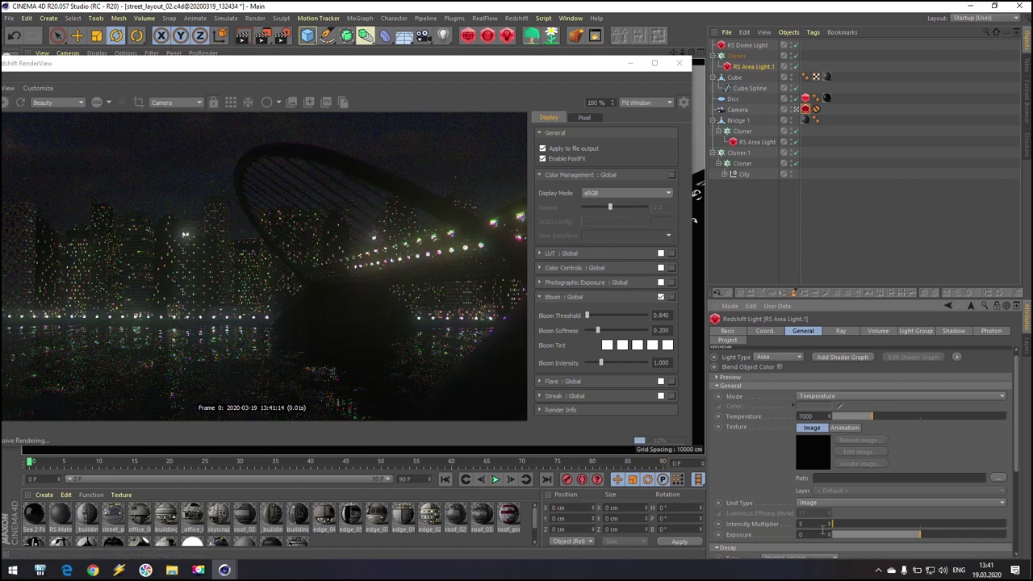
{"action": "left_click_drag", "start_coordinate": [816, 523], "coordinate": [728, 519]}
{"action": "key", "text": "BackSpace"}
{"action": "type", "text": "3"}
{"action": "key", "text": "Return"}
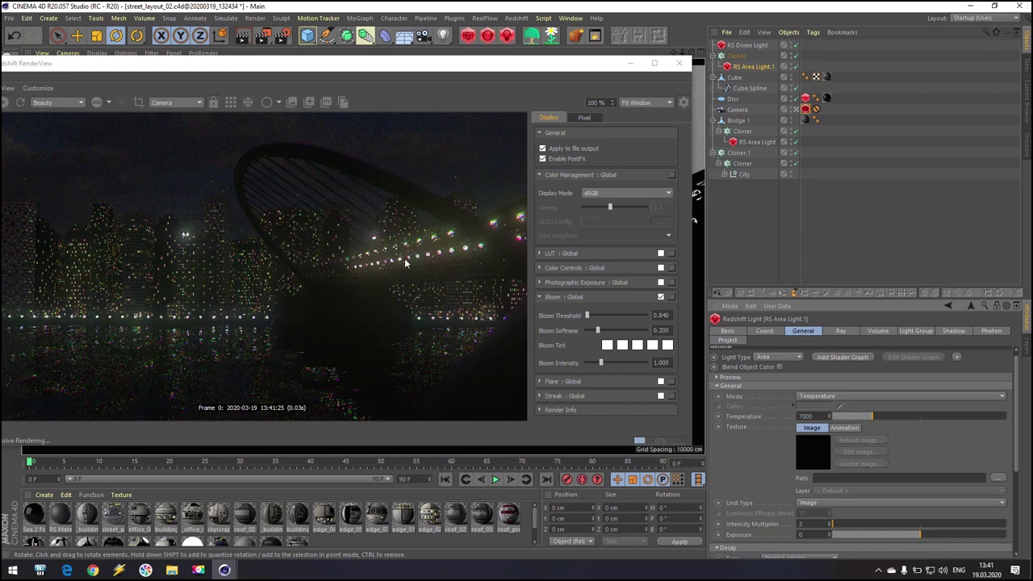
Set the Intensity Multiplier of the bridge's RS Area Light to 3 and raise the RenderView Bloom Intensity to about 2.25.
{"action": "left_click", "coordinate": [763, 143]}
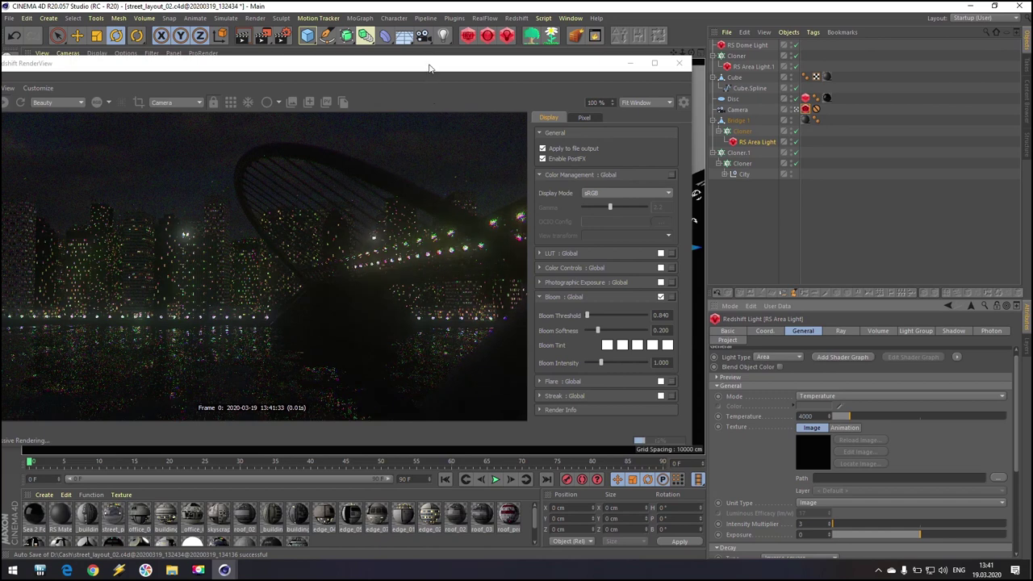
{"action": "left_click_drag", "start_coordinate": [430, 66], "coordinate": [512, 23]}
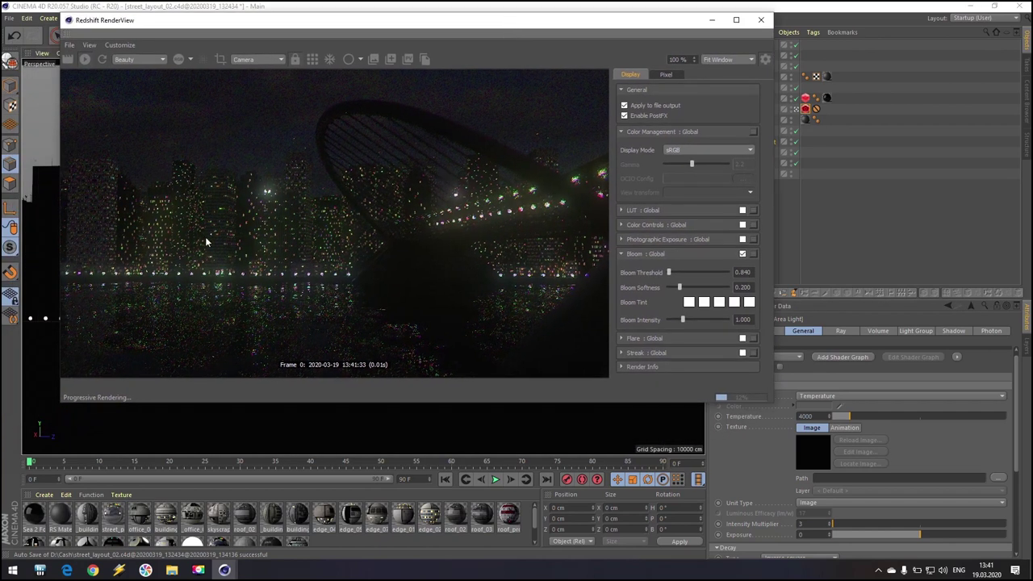
{"action": "left_click_drag", "start_coordinate": [682, 321], "coordinate": [703, 319]}
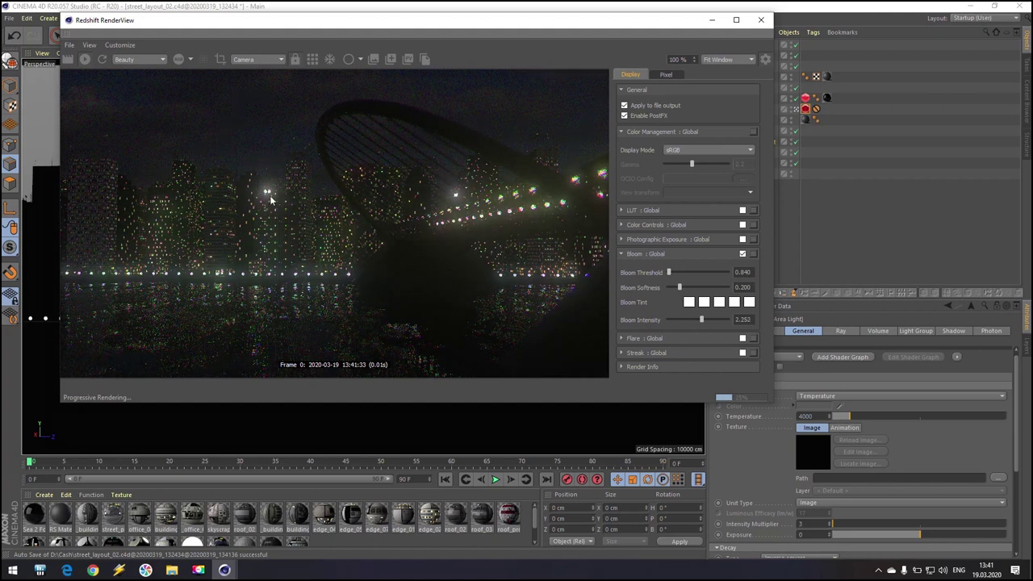
Inspect the Emission Weight of the building_02 material's RS Material node in its shader graph, leaving the value as is.
{"action": "double_click", "coordinate": [298, 517]}
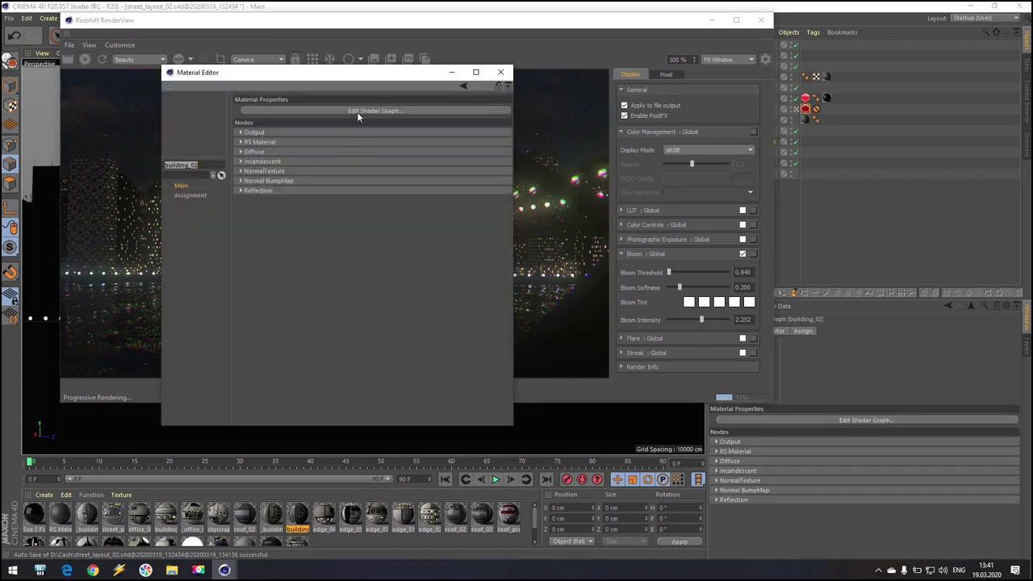
{"action": "left_click", "coordinate": [358, 113]}
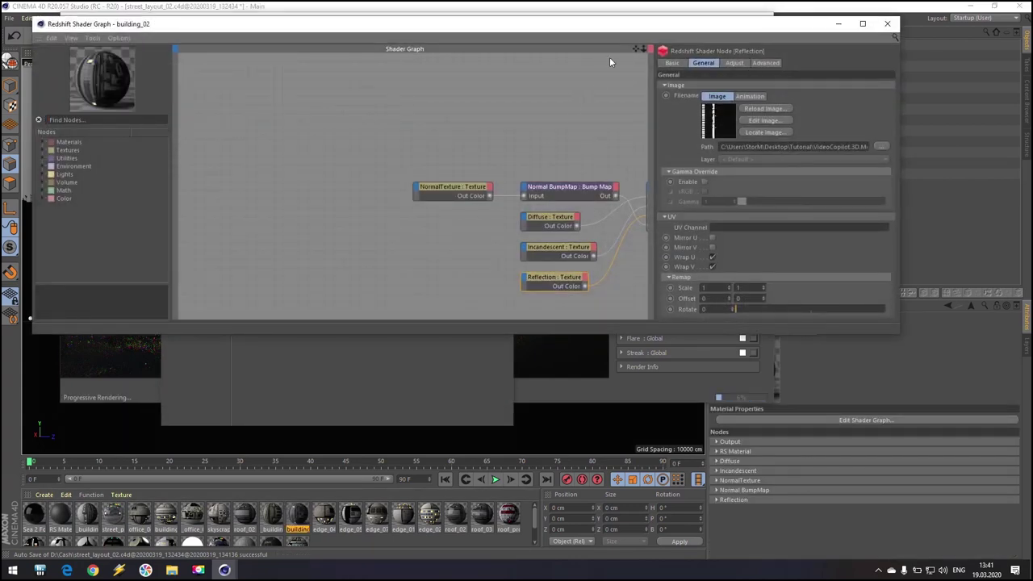
{"action": "left_click", "coordinate": [533, 182]}
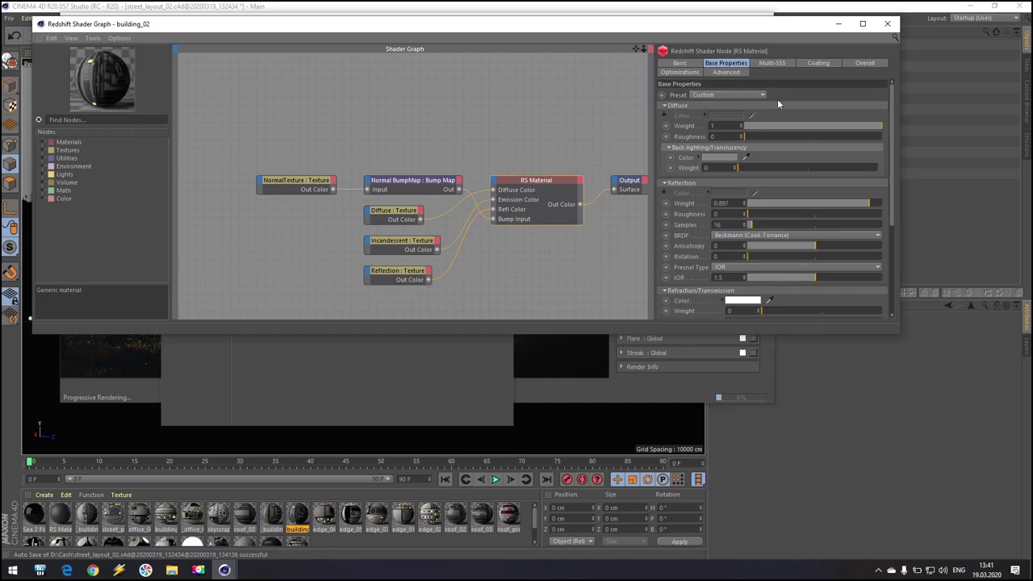
{"action": "left_click", "coordinate": [864, 63]}
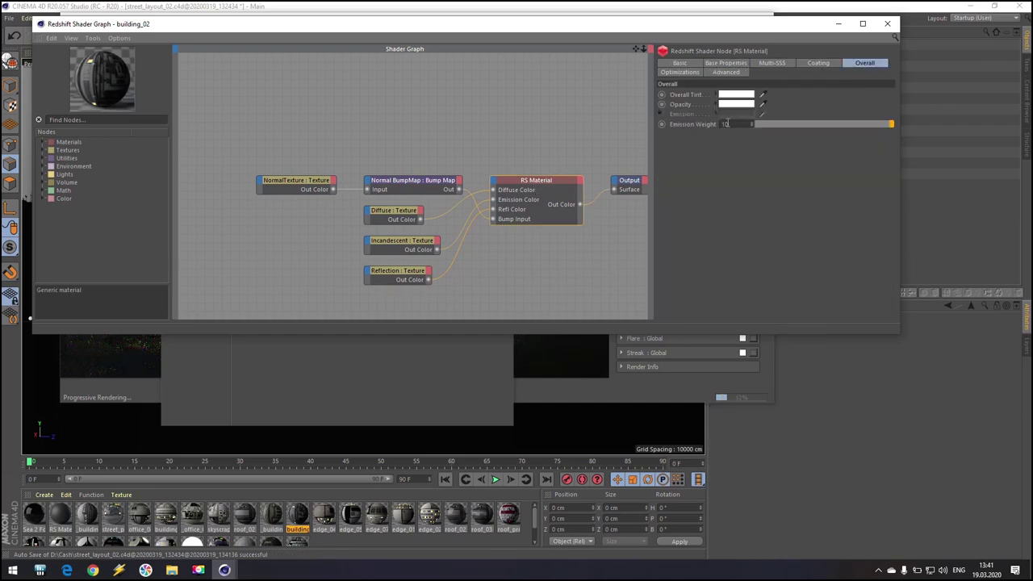
{"action": "left_click", "coordinate": [887, 23]}
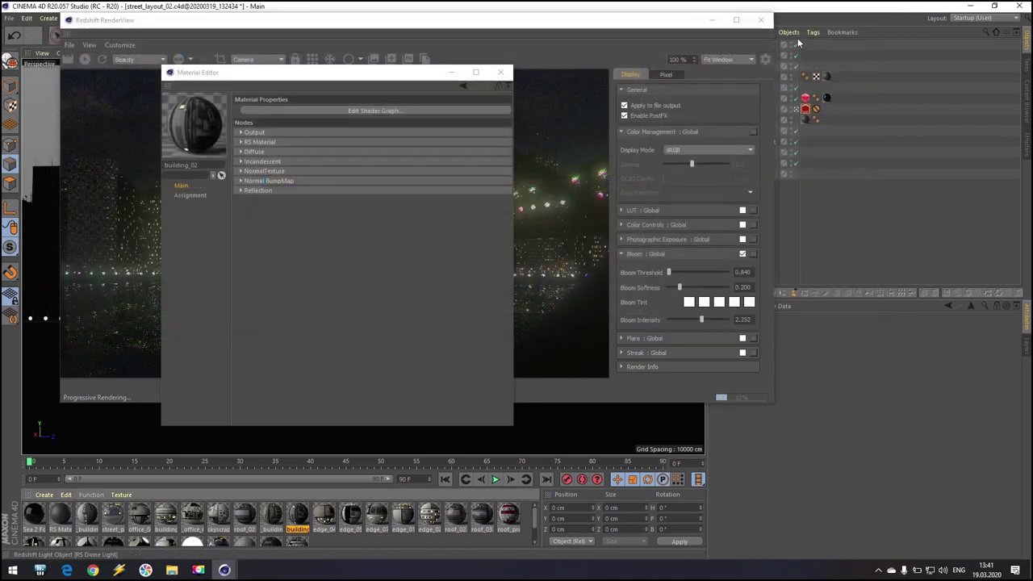
{"action": "left_click", "coordinate": [501, 73]}
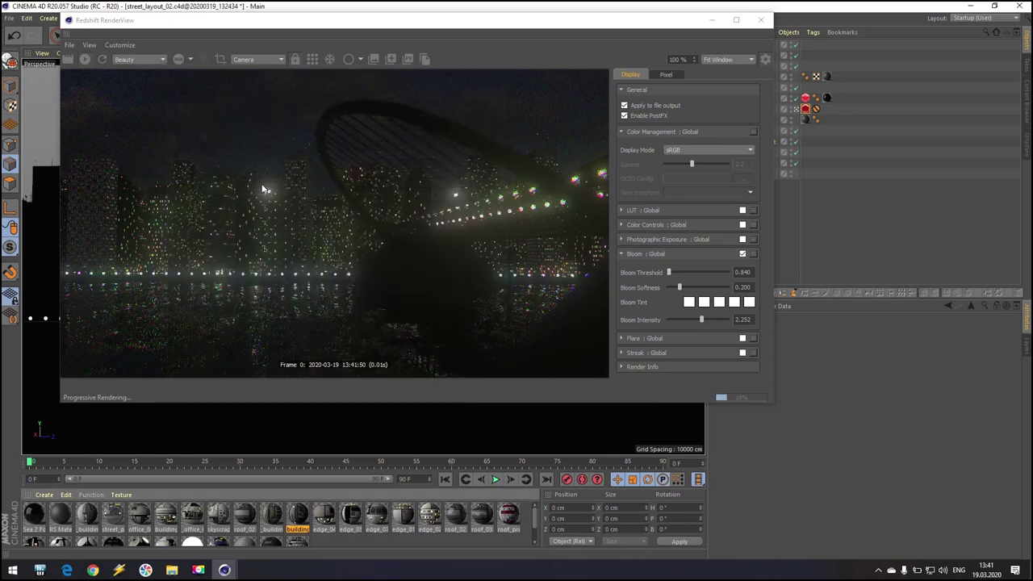
Enable the Streak effect in the RenderView with Streak Threshold about 0.862 and Streak Intensity about 1.138, and close the RenderView.
{"action": "left_click_drag", "start_coordinate": [547, 32], "coordinate": [509, 54]}
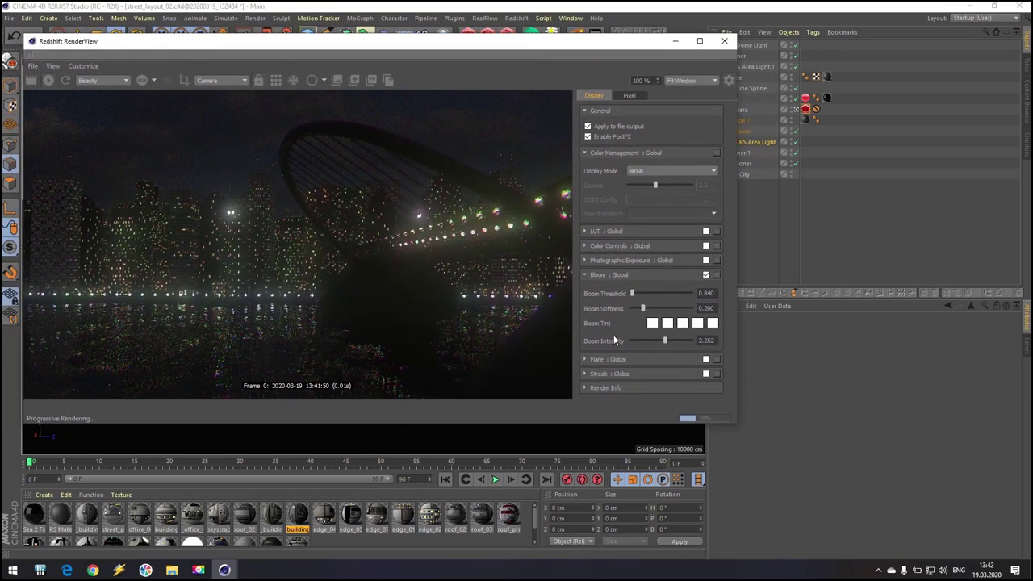
{"action": "left_click", "coordinate": [584, 273]}
{"action": "left_click", "coordinate": [584, 303]}
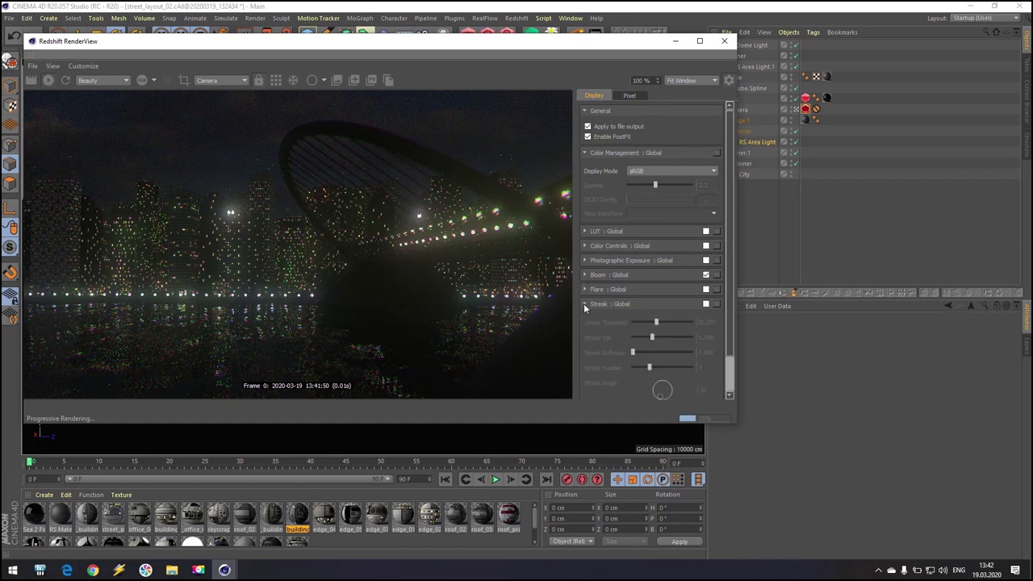
{"action": "left_click", "coordinate": [706, 304]}
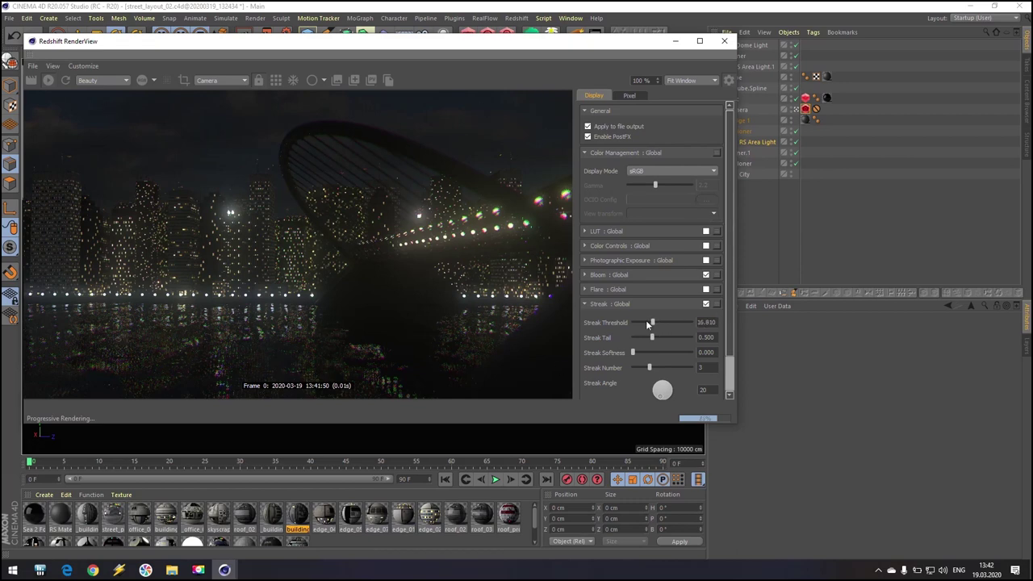
{"action": "left_click_drag", "start_coordinate": [648, 324], "coordinate": [634, 321]}
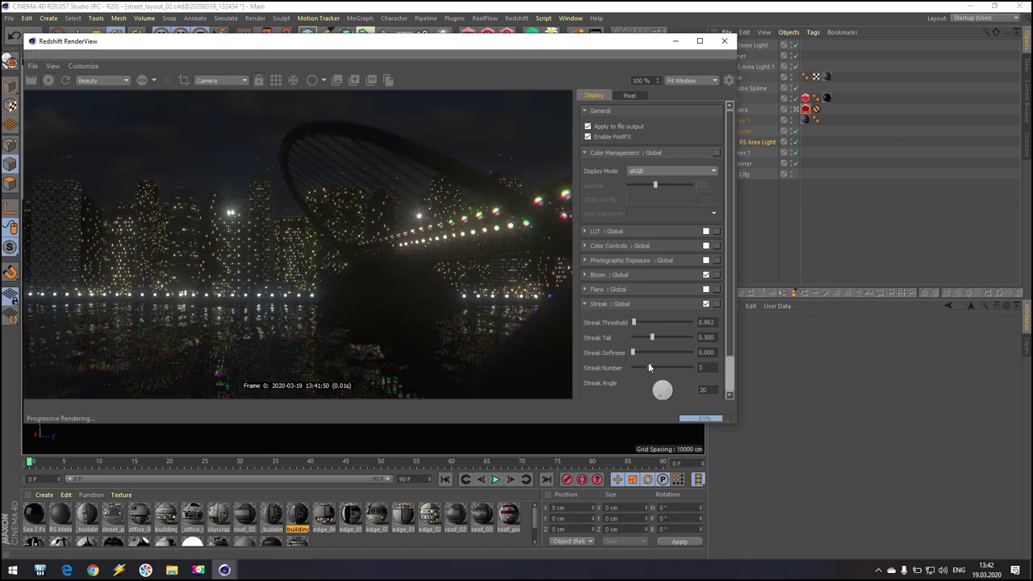
{"action": "left_click_drag", "start_coordinate": [650, 367], "coordinate": [622, 355]}
{"action": "left_click_drag", "start_coordinate": [726, 326], "coordinate": [729, 353]}
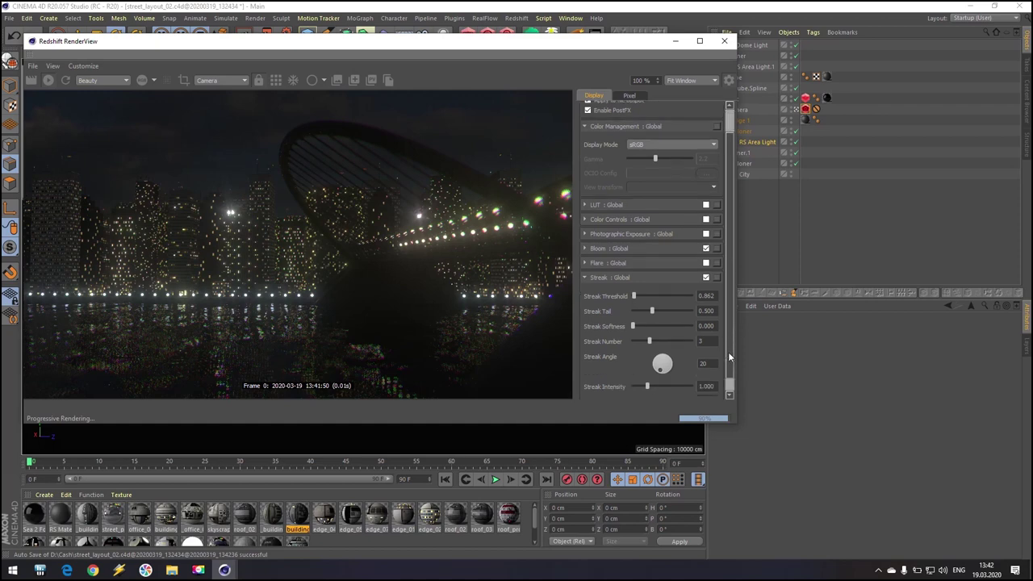
{"action": "scroll", "coordinate": [729, 356], "scroll_direction": "down", "scroll_amount": 1}
{"action": "mouse_move", "coordinate": [661, 374]}
{"action": "left_mouse_down"}
{"action": "mouse_move", "coordinate": [676, 371]}
{"action": "mouse_move", "coordinate": [644, 375]}
{"action": "left_mouse_up"}
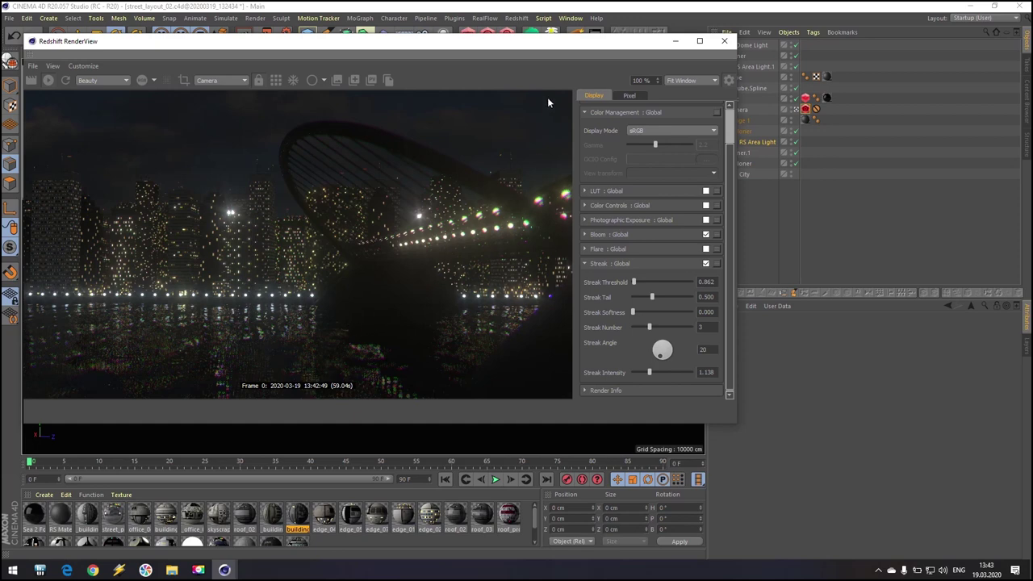
{"action": "left_click", "coordinate": [724, 41]}
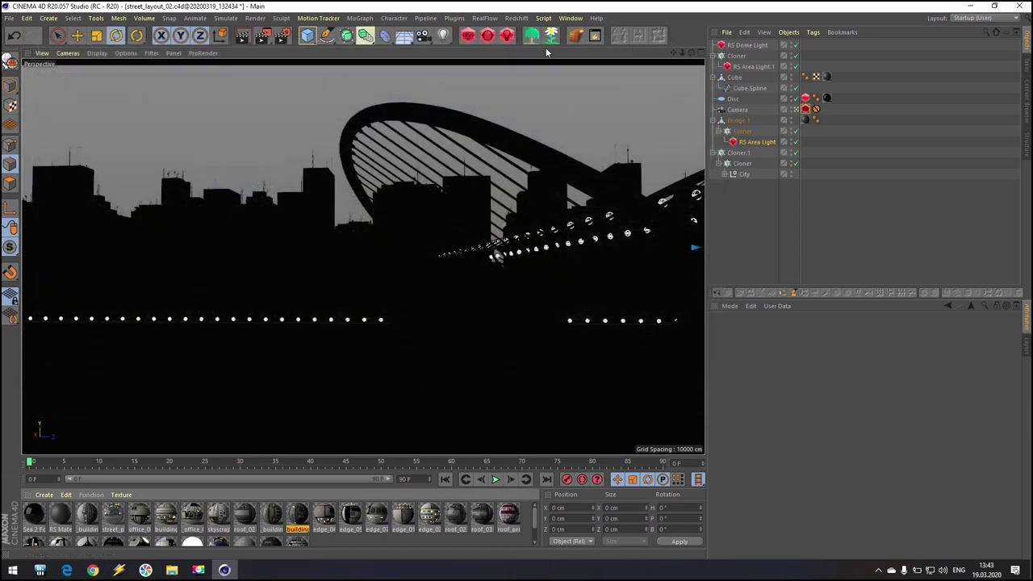
In the Redshift render settings, set unified sampling to Samples Min 128 and Samples Max 256, after trying a minimum of 64.
{"action": "left_click", "coordinate": [282, 35]}
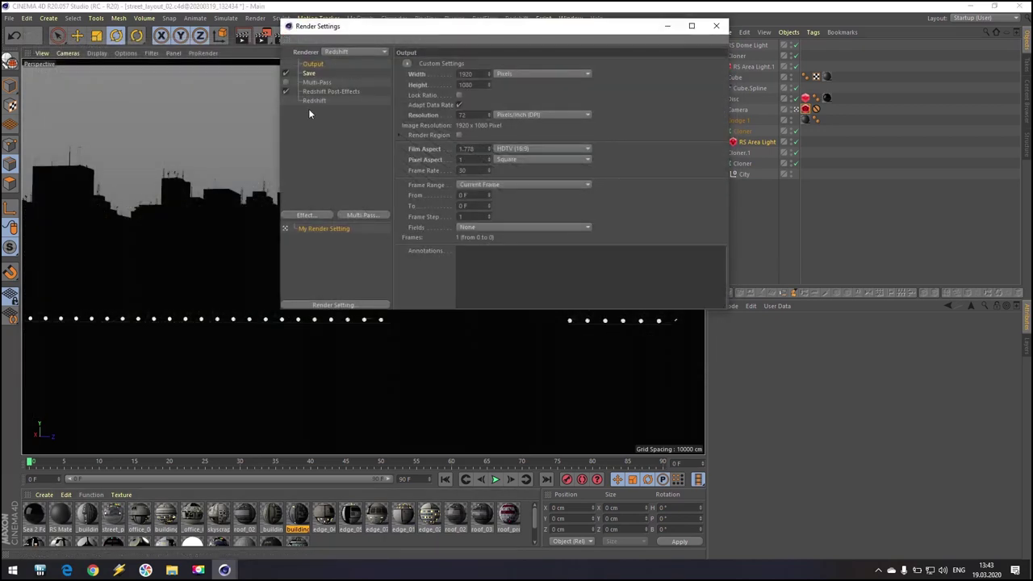
{"action": "left_click", "coordinate": [314, 101]}
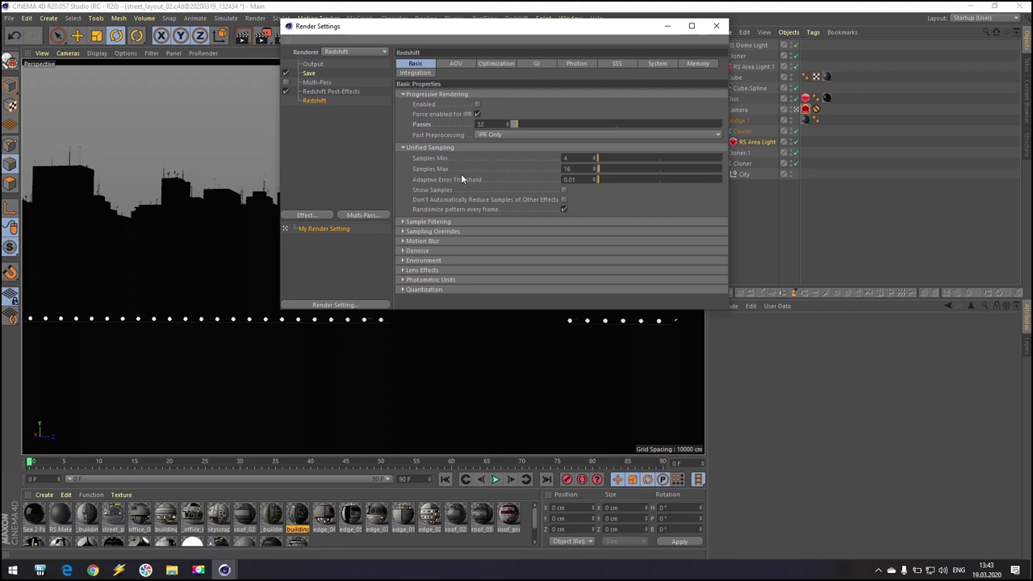
{"action": "left_click", "coordinate": [583, 169]}
{"action": "type", "text": "256"}
{"action": "key", "text": "shift+Tab"}
{"action": "type", "text": "64"}
{"action": "left_click_drag", "start_coordinate": [539, 154], "coordinate": [481, 152]}
{"action": "type", "text": "128"}
{"action": "left_click_drag", "start_coordinate": [573, 160], "coordinate": [490, 164]}
{"action": "key", "text": "Tab"}
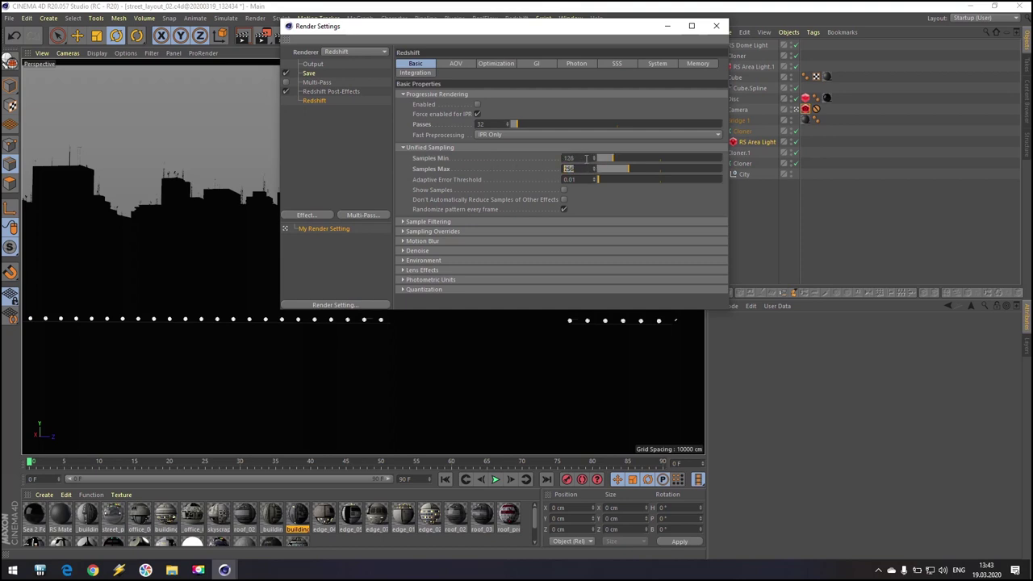
Return the unified sampling to Samples Min 4 and Samples Max 16, and close the render settings.
{"action": "double_click", "coordinate": [586, 158]}
{"action": "type", "text": "4"}
{"action": "key", "text": "Tab"}
{"action": "left_click_drag", "start_coordinate": [579, 159], "coordinate": [488, 149]}
{"action": "type", "text": "16"}
{"action": "key", "text": "Tab"}
{"action": "type", "text": "4"}
{"action": "key", "text": "Return"}
{"action": "left_click", "coordinate": [716, 26]}
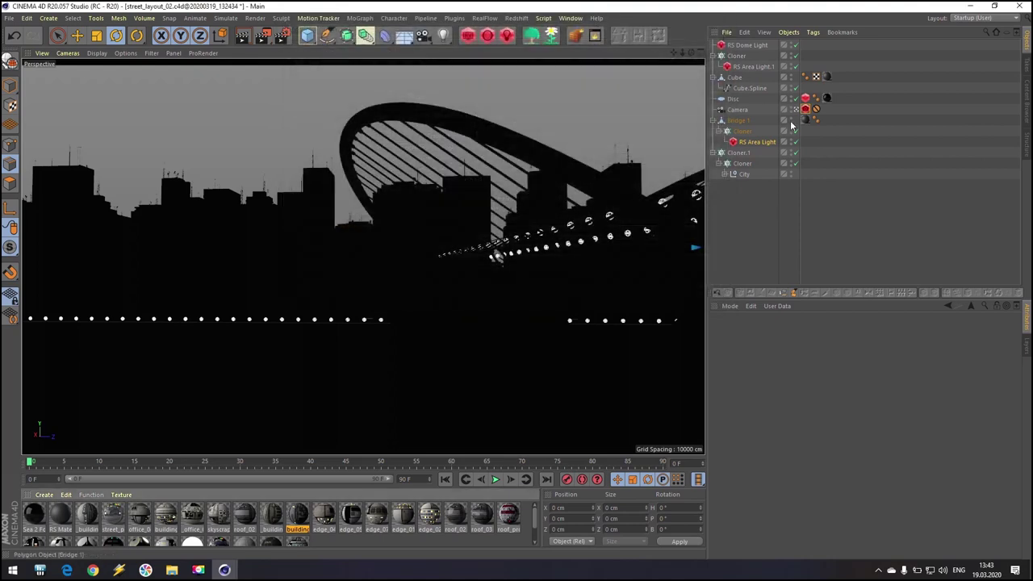
Inspect the area Samples setting of RS Area Light.1 and the bridge's RS Area Light together, and clear the selection.
{"action": "left_click", "coordinate": [754, 67]}
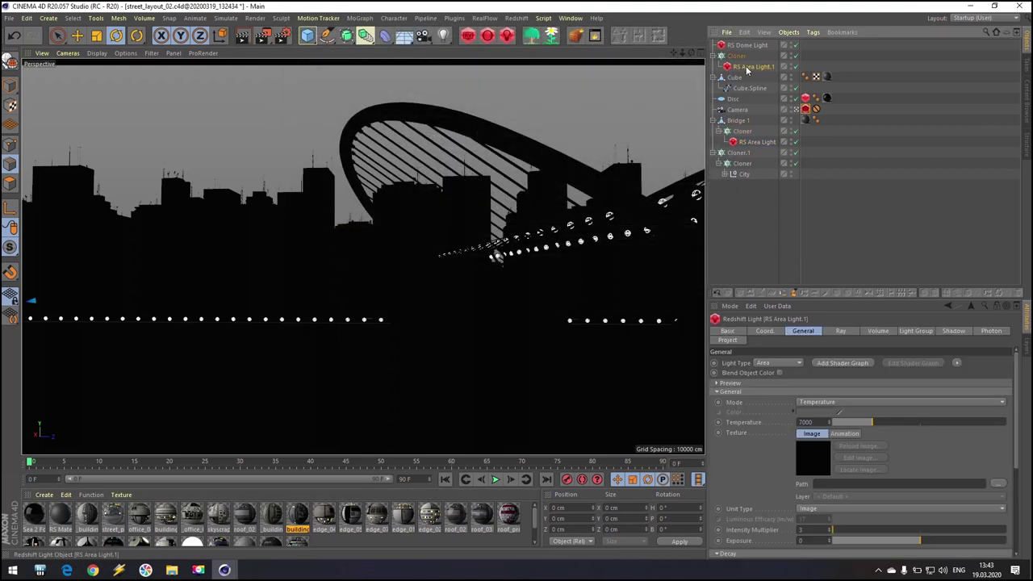
{"action": "left_click", "coordinate": [763, 141], "text": "ctrl"}
{"action": "scroll", "coordinate": [748, 469], "scroll_direction": "down", "scroll_amount": 5}
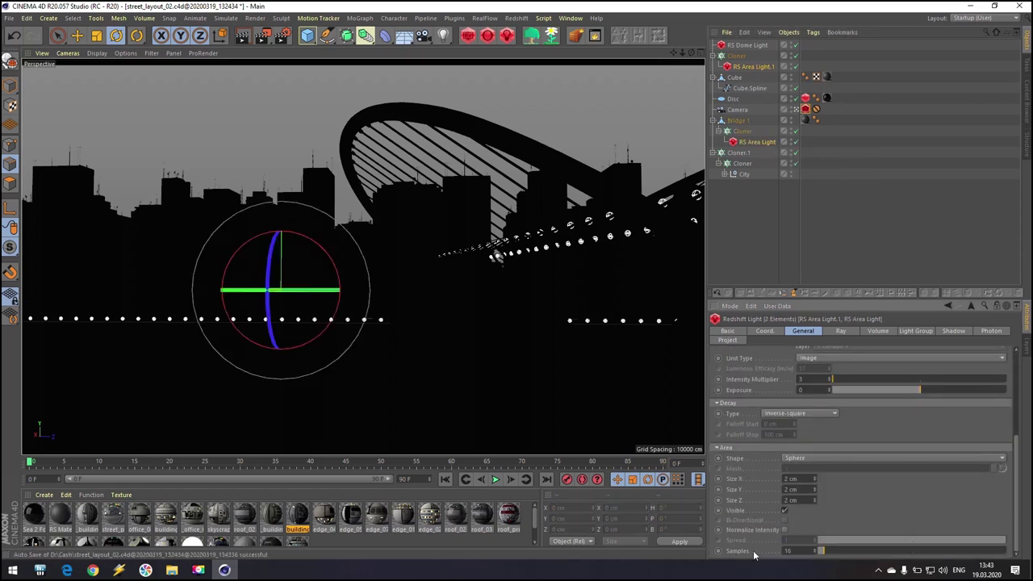
{"action": "double_click", "coordinate": [807, 550]}
{"action": "left_click", "coordinate": [750, 247]}
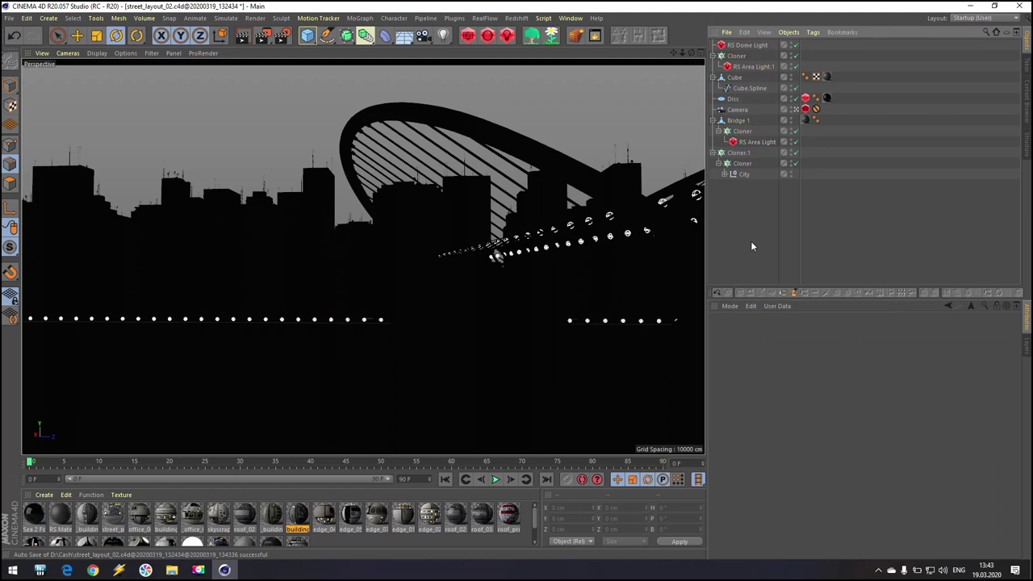
Reopen the Redshift RenderView over the viewport, hide its display settings, and narrow the window to uncover the object list.
{"action": "left_click", "coordinate": [473, 40]}
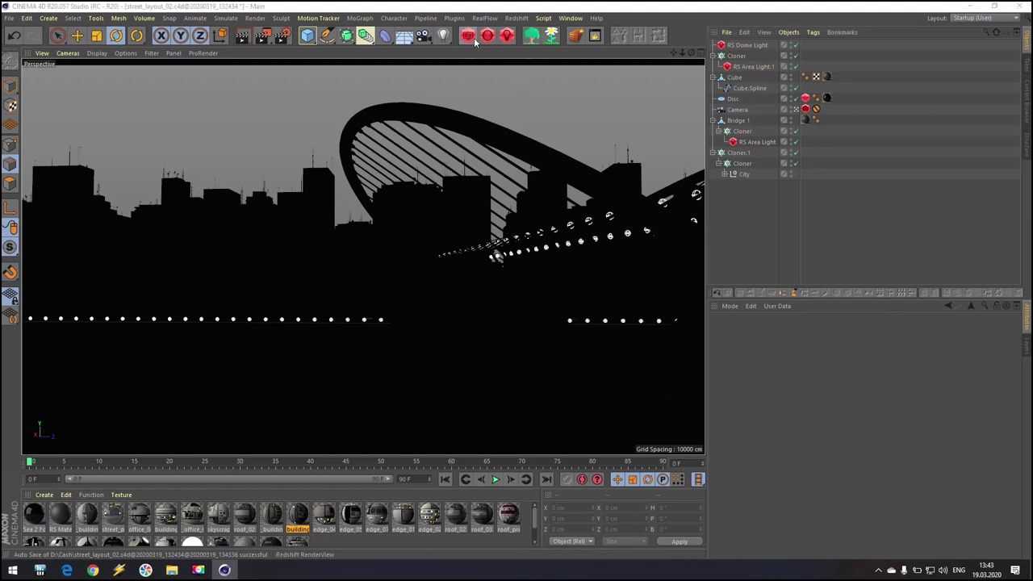
{"action": "left_click_drag", "start_coordinate": [484, 25], "coordinate": [188, 78]}
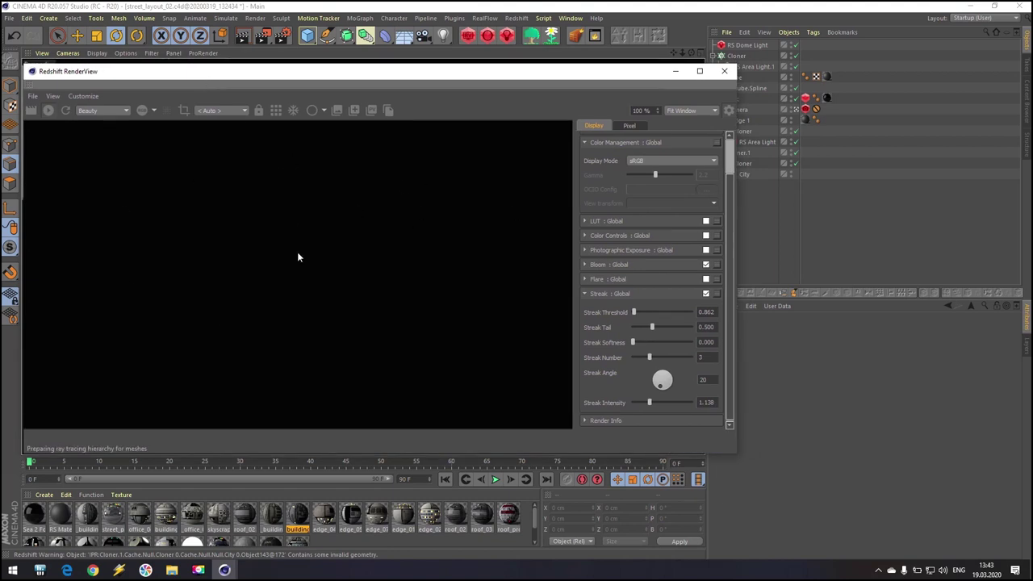
{"action": "left_click", "coordinate": [729, 111]}
{"action": "left_click_drag", "start_coordinate": [734, 146], "coordinate": [689, 151]}
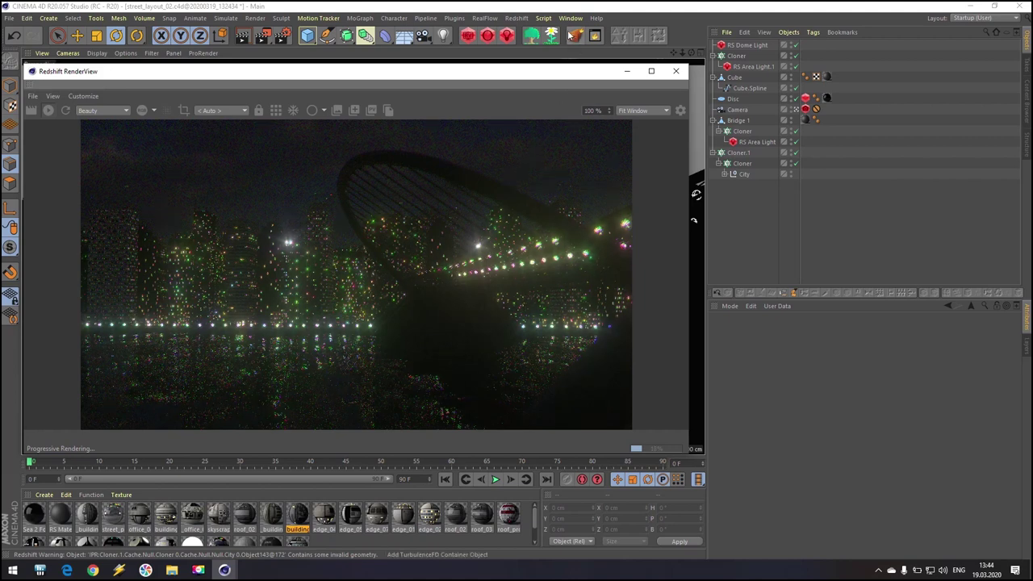
Add a Redshift Environment object to the scene for volume scattering.
{"action": "left_click", "coordinate": [508, 19]}
{"action": "mouse_move", "coordinate": [522, 37]}
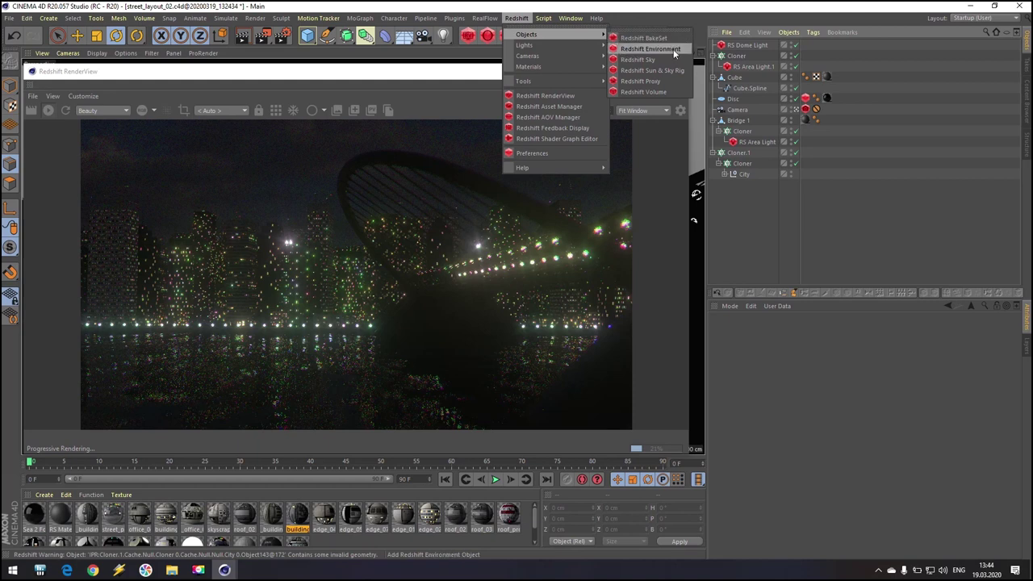
{"action": "left_click", "coordinate": [673, 51]}
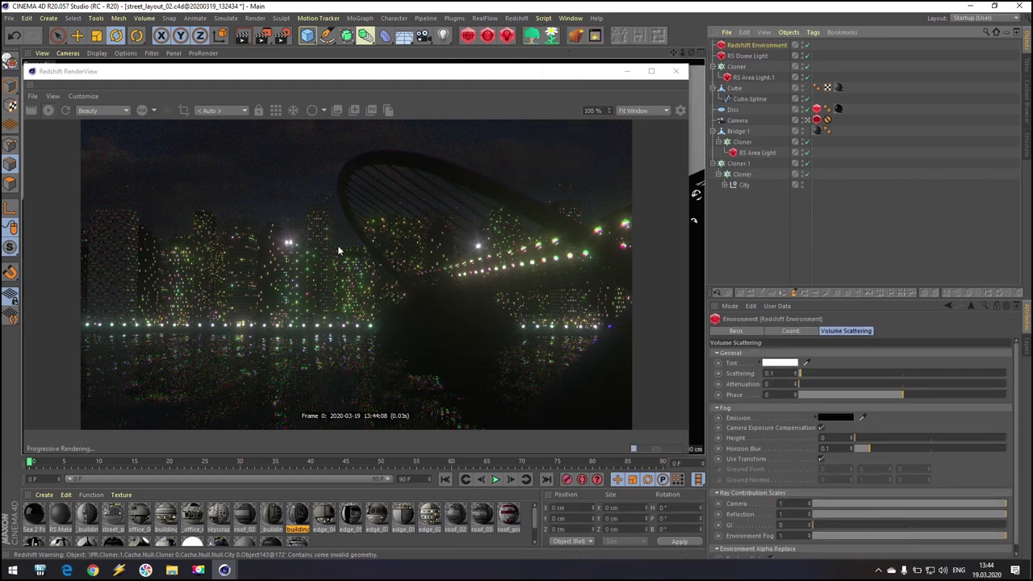
Set the volume Contribution Scale to 0.1 for RS Area Light.1 and for the bridge's RS Area Light.
{"action": "left_click", "coordinate": [749, 77]}
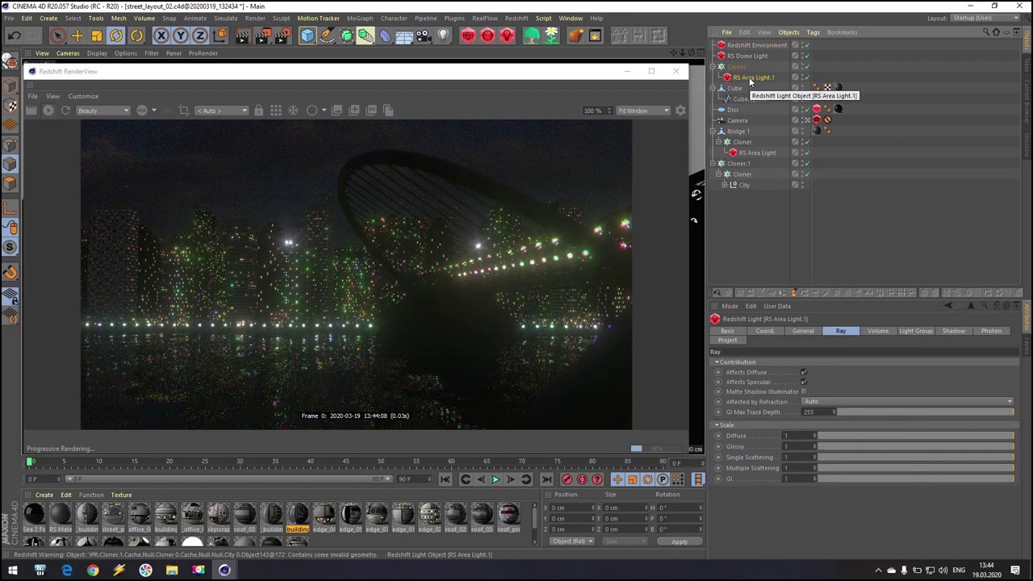
{"action": "left_click", "coordinate": [873, 330]}
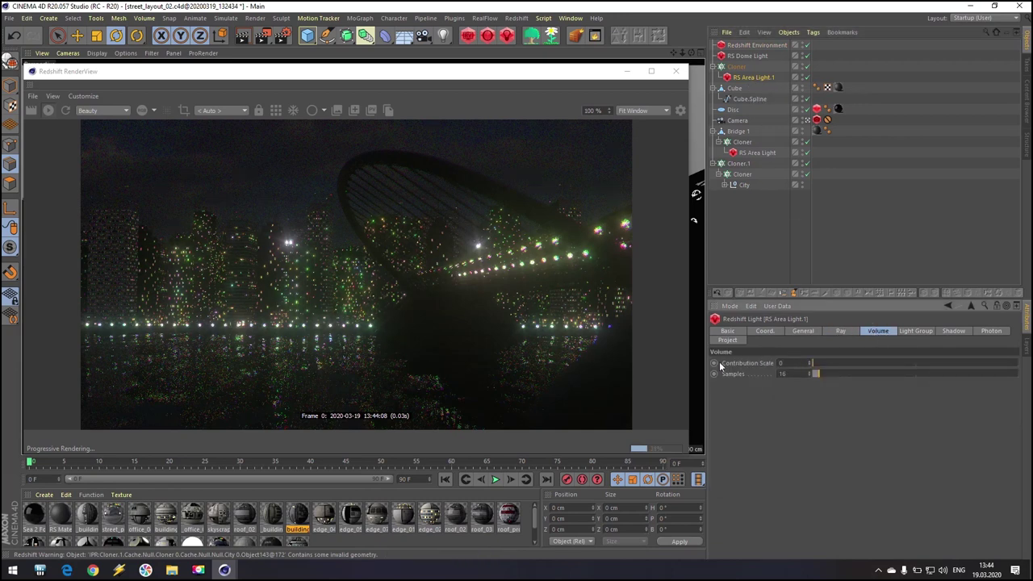
{"action": "left_click", "coordinate": [799, 361]}
{"action": "type", "text": ".1"}
{"action": "key", "text": "Return"}
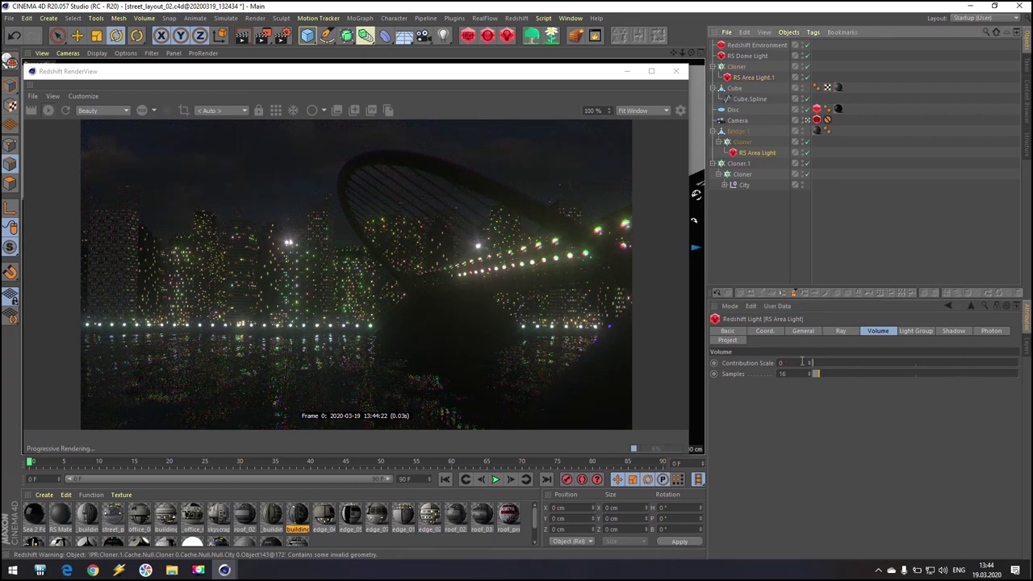
{"action": "left_click", "coordinate": [762, 154]}
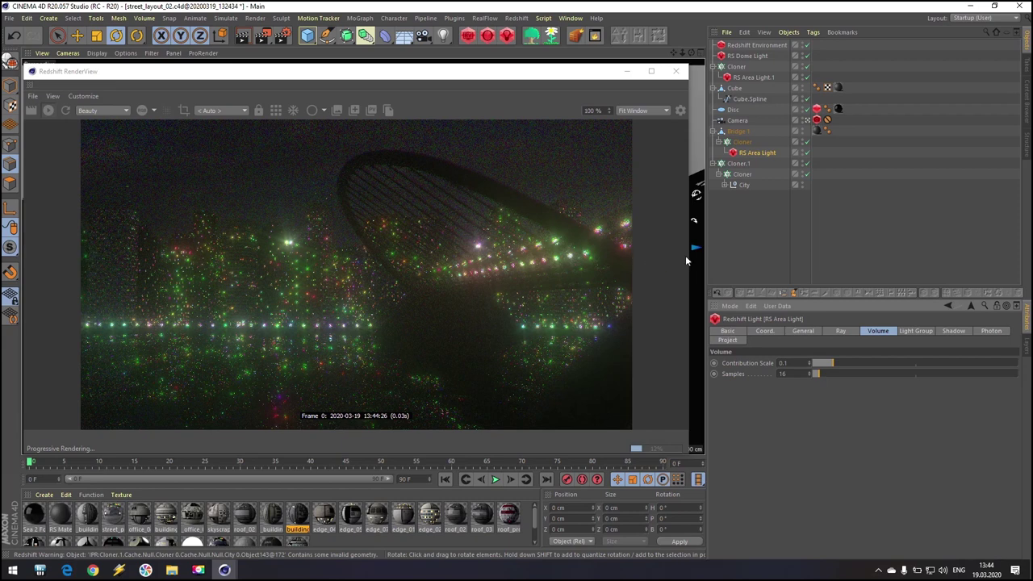
Widen the RenderView window and switch its rendering from progressive to bucket mode.
{"action": "left_click_drag", "start_coordinate": [690, 256], "coordinate": [763, 259]}
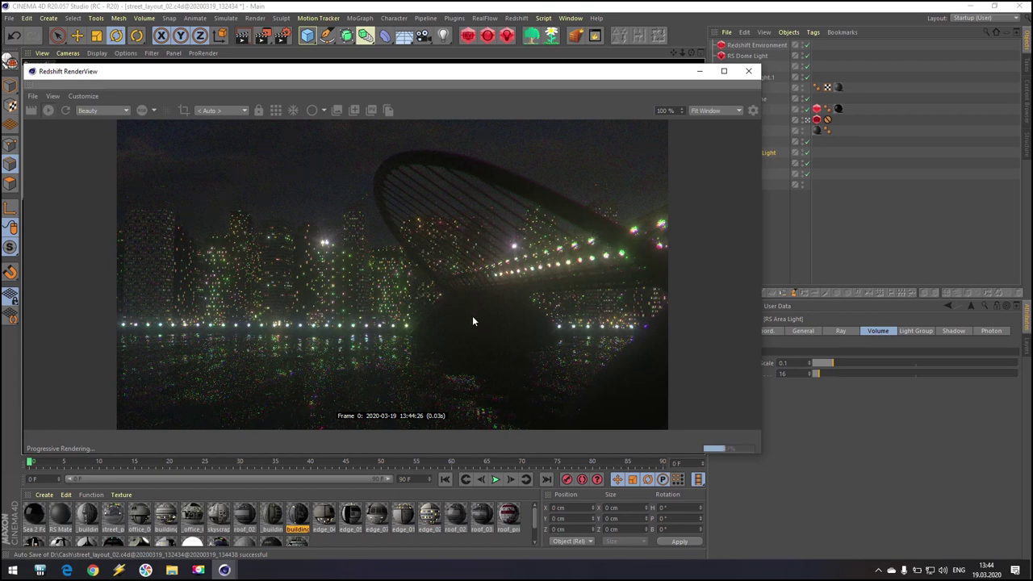
{"action": "left_click", "coordinate": [276, 110]}
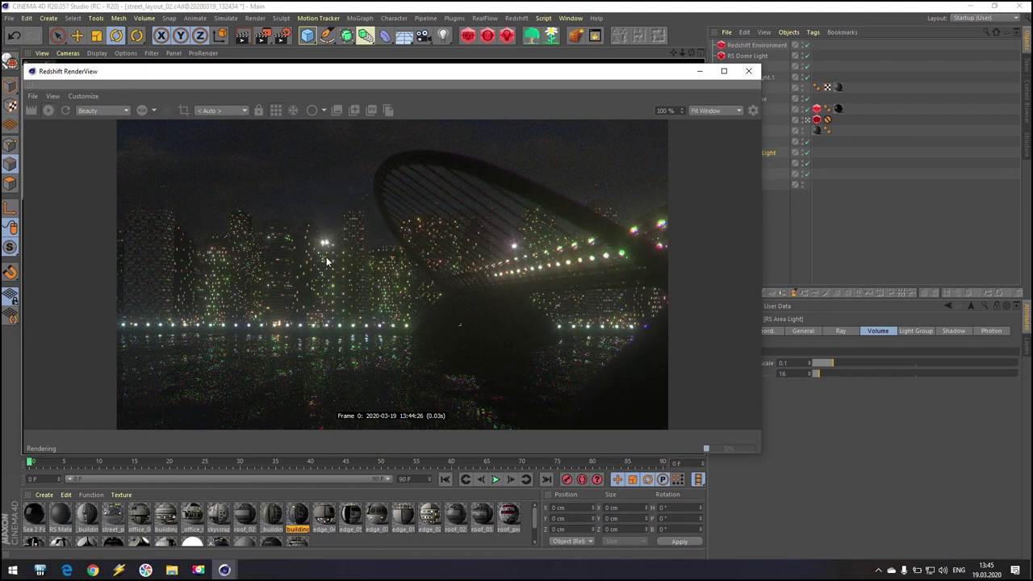
Set the Primary GI Engine to Brute Force in the Redshift render settings.
{"action": "left_click", "coordinate": [282, 35]}
{"action": "left_click", "coordinate": [538, 70]}
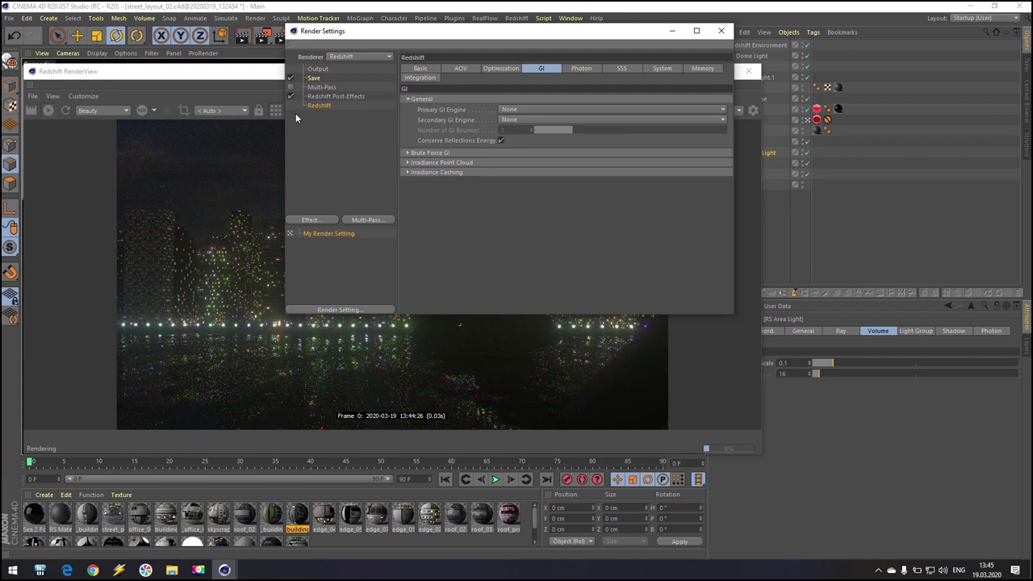
{"action": "left_click", "coordinate": [523, 109]}
{"action": "left_click", "coordinate": [531, 155]}
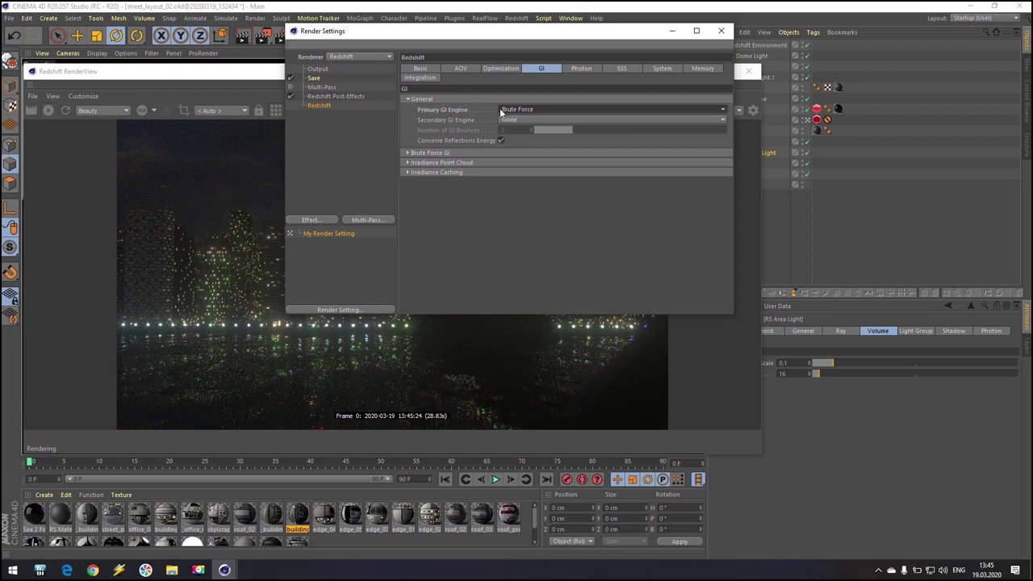
Reveal the Brute Force GI Number of Rays setting and return the Primary GI Engine to None.
{"action": "left_click", "coordinate": [408, 153]}
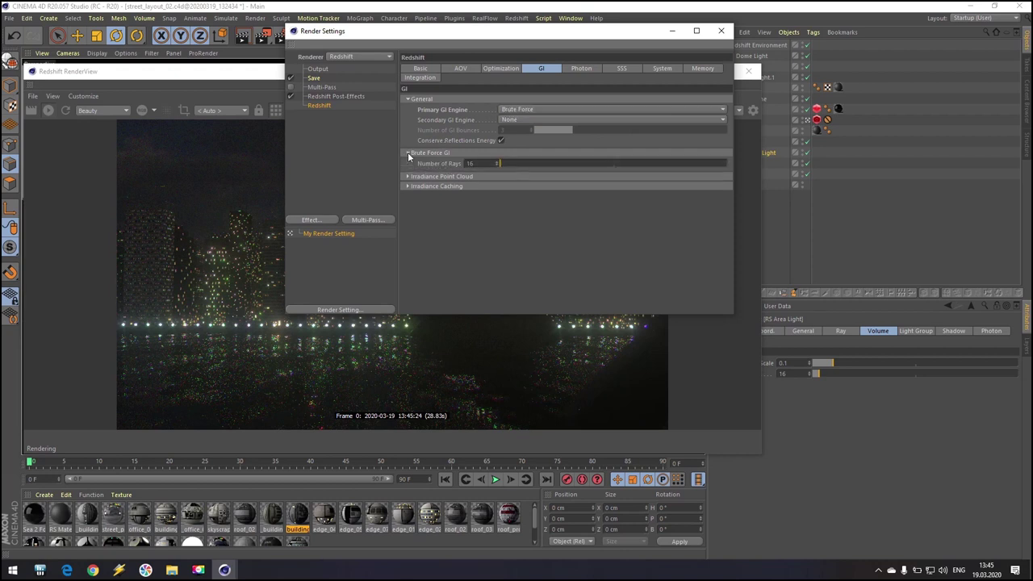
{"action": "double_click", "coordinate": [483, 163]}
{"action": "left_click", "coordinate": [528, 115]}
{"action": "left_click", "coordinate": [524, 121]}
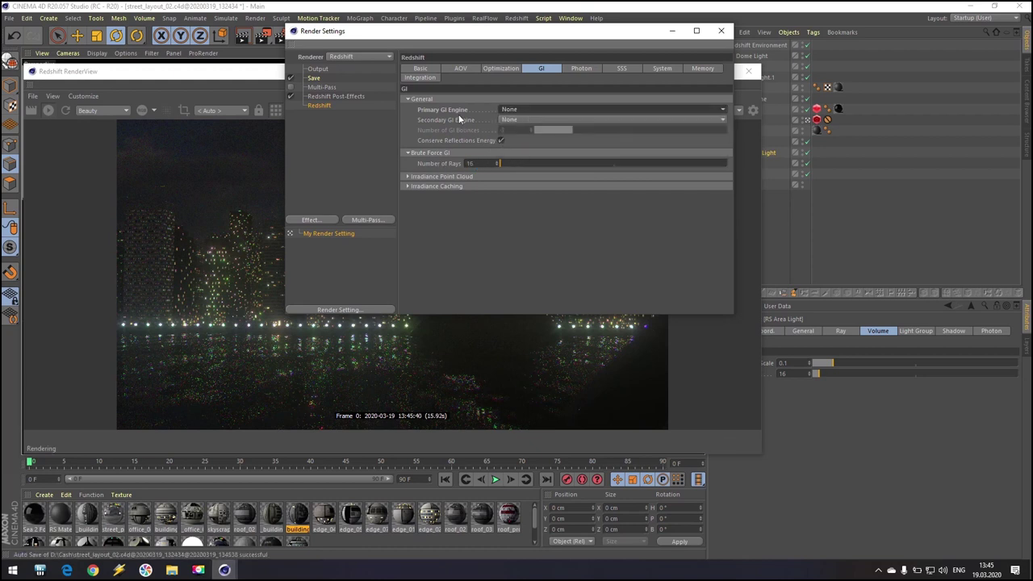
Collapse the General and Brute Force GI sections, and close the render settings and the Redshift RenderView.
{"action": "left_click", "coordinate": [409, 99]}
{"action": "left_click", "coordinate": [409, 108]}
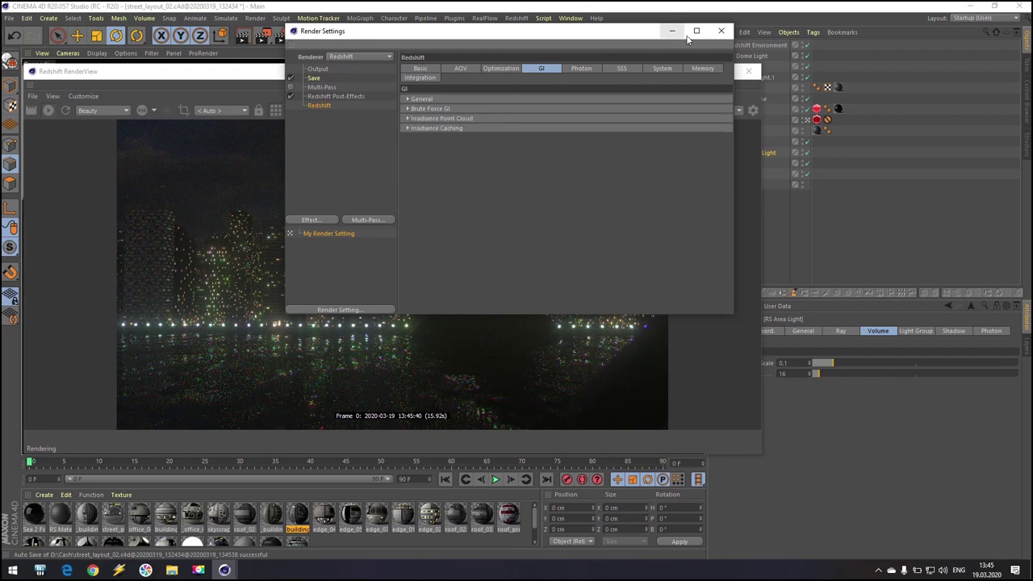
{"action": "left_click", "coordinate": [720, 30]}
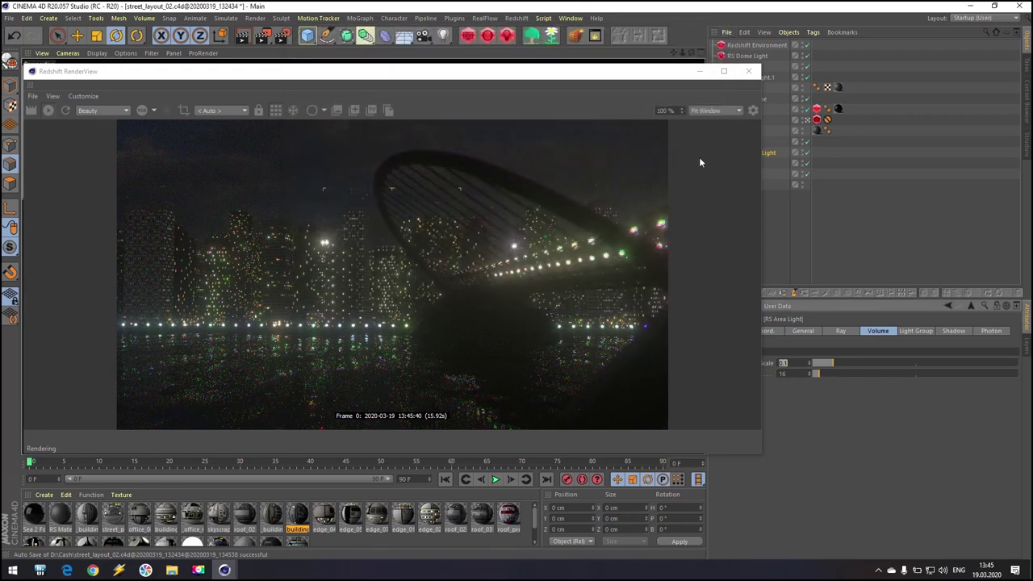
{"action": "left_click", "coordinate": [749, 71]}
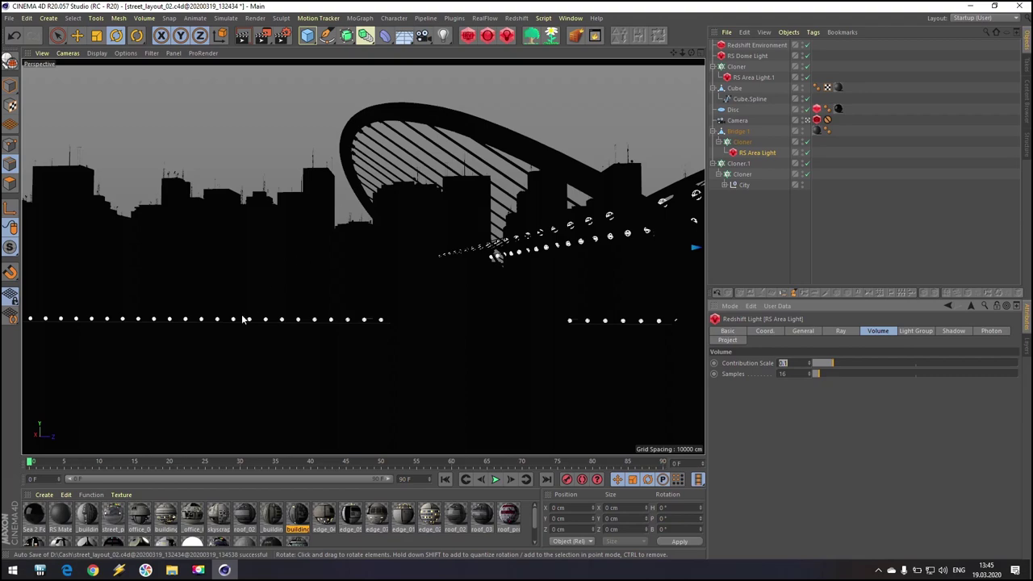
Switch to Chrome and examine the subscriber count at the head of the Cinema 4D Tutorials SV YouTube channel.
{"action": "left_click", "coordinate": [94, 570]}
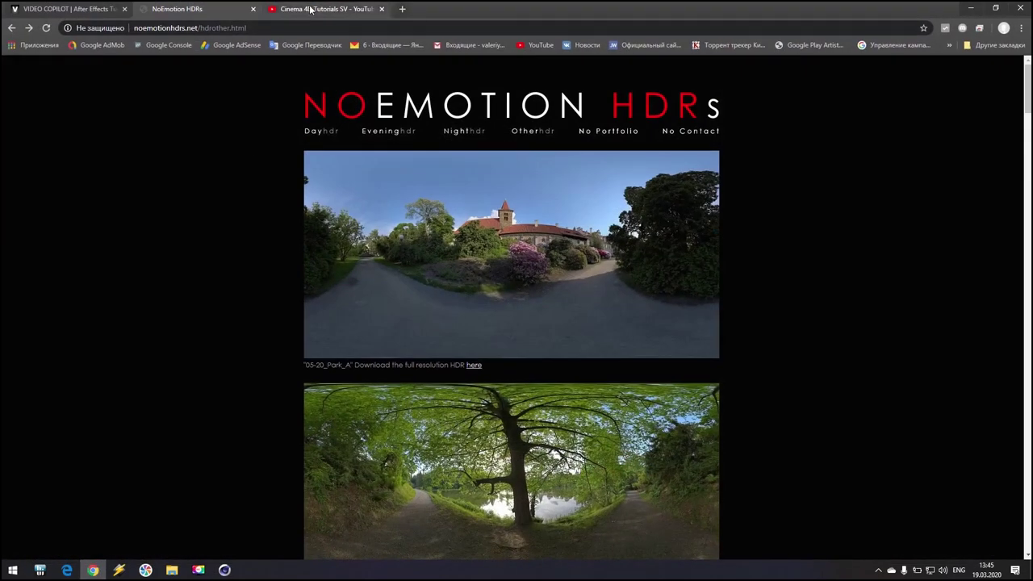
{"action": "left_click", "coordinate": [323, 9]}
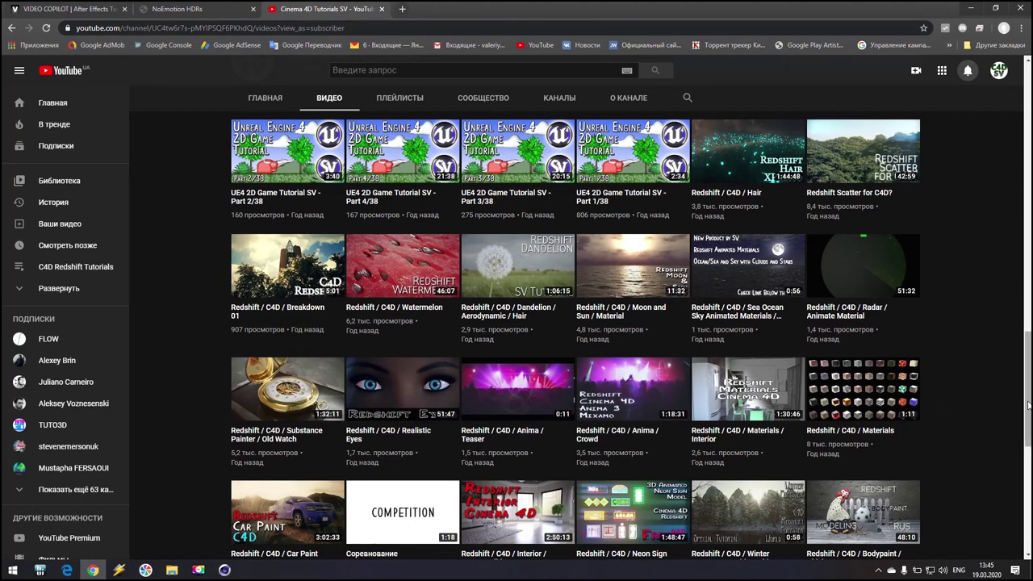
{"action": "scroll", "coordinate": [944, 407], "scroll_direction": "up", "scroll_amount": 10}
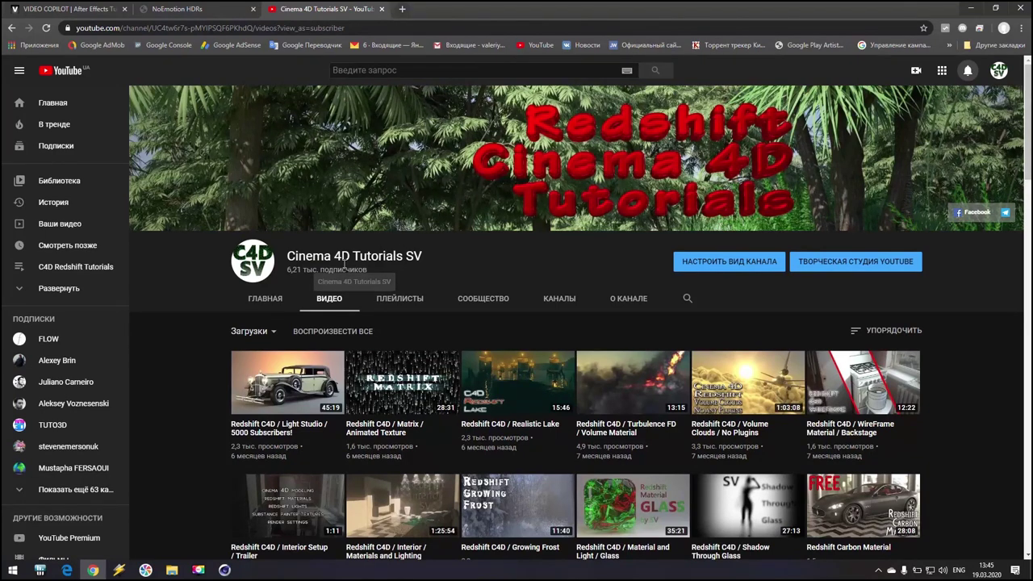
{"action": "left_click_drag", "start_coordinate": [288, 271], "coordinate": [302, 271]}
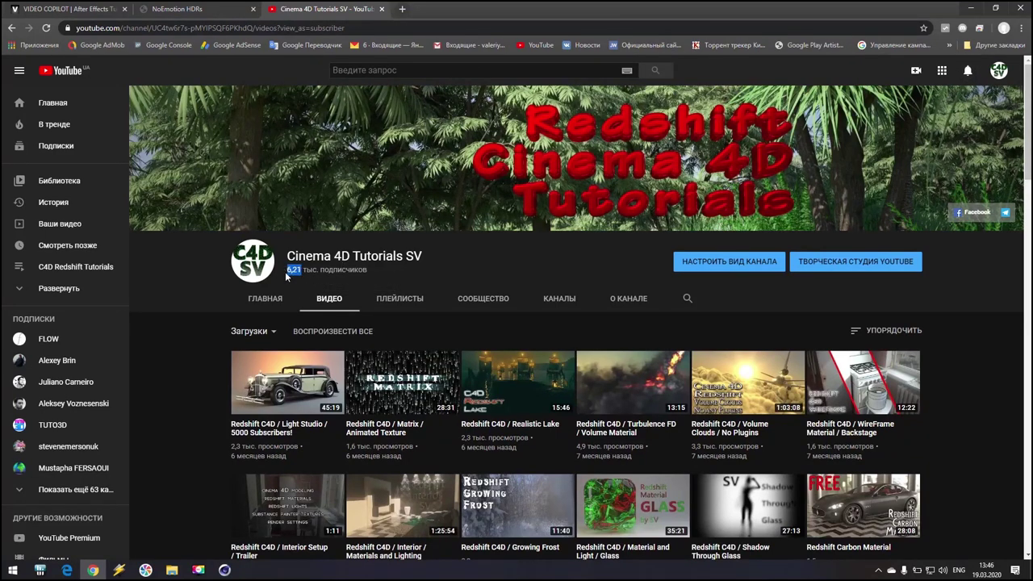